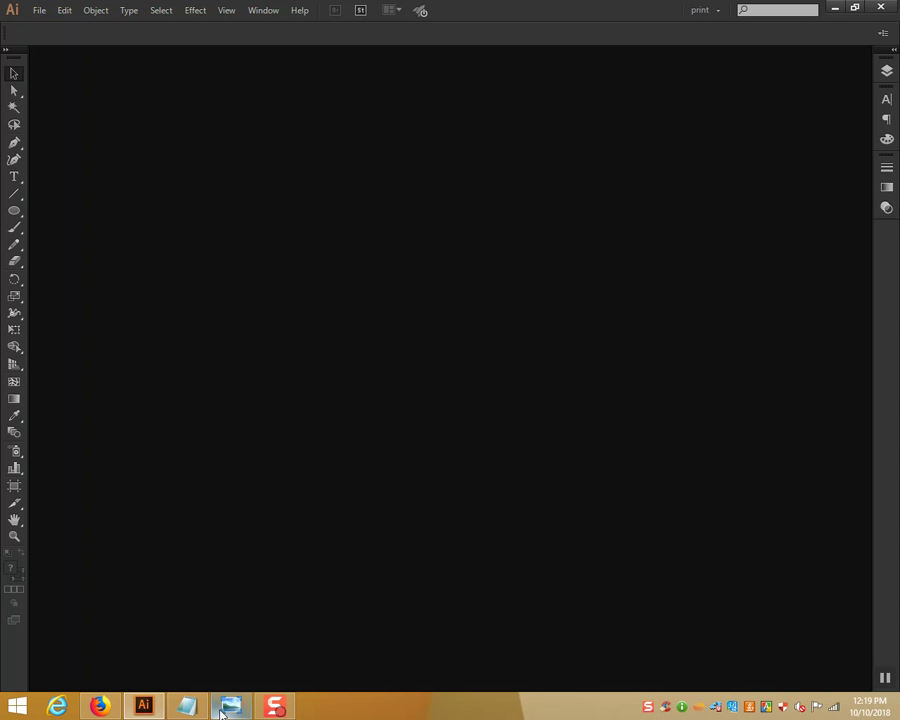
- Switch to Color Scheme Designer and drag the mono scheme's hue toward blue
{"action": "left_click", "coordinate": [108, 710]}
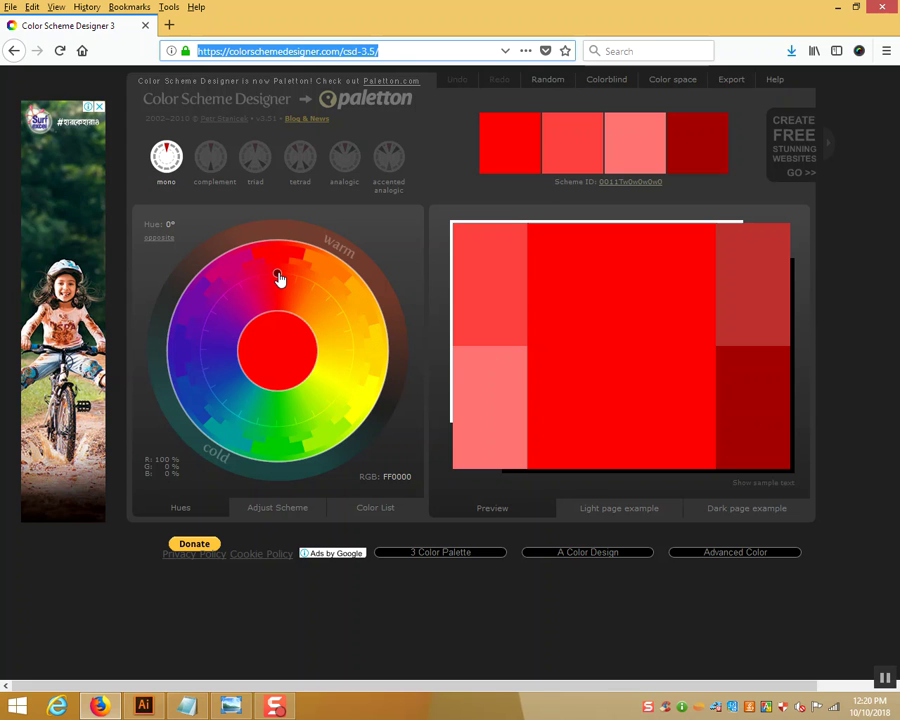
{"action": "mouse_move", "coordinate": [280, 279]}
{"action": "left_mouse_down"}
{"action": "mouse_move", "coordinate": [249, 285]}
{"action": "mouse_move", "coordinate": [207, 323]}
{"action": "mouse_move", "coordinate": [217, 402]}
{"action": "mouse_move", "coordinate": [231, 420]}
{"action": "mouse_move", "coordinate": [255, 426]}
{"action": "mouse_move", "coordinate": [323, 425]}
{"action": "mouse_move", "coordinate": [315, 418]}
{"action": "mouse_move", "coordinate": [283, 434]}
{"action": "mouse_move", "coordinate": [195, 408]}
{"action": "left_mouse_up"}
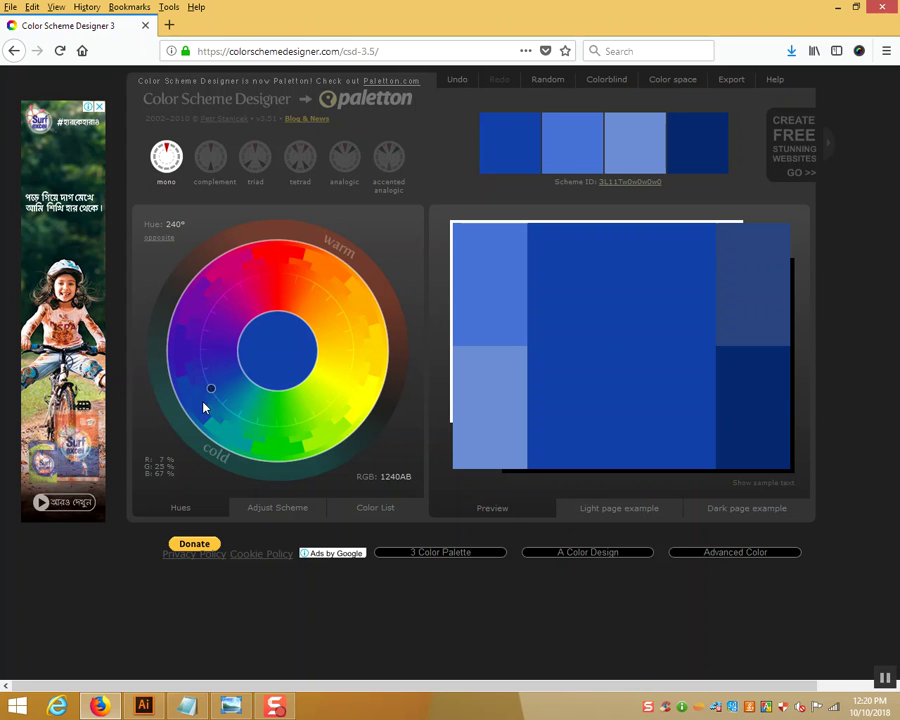
- Preview the blue 240° mono palette on the light page example
{"action": "left_click", "coordinate": [619, 513]}
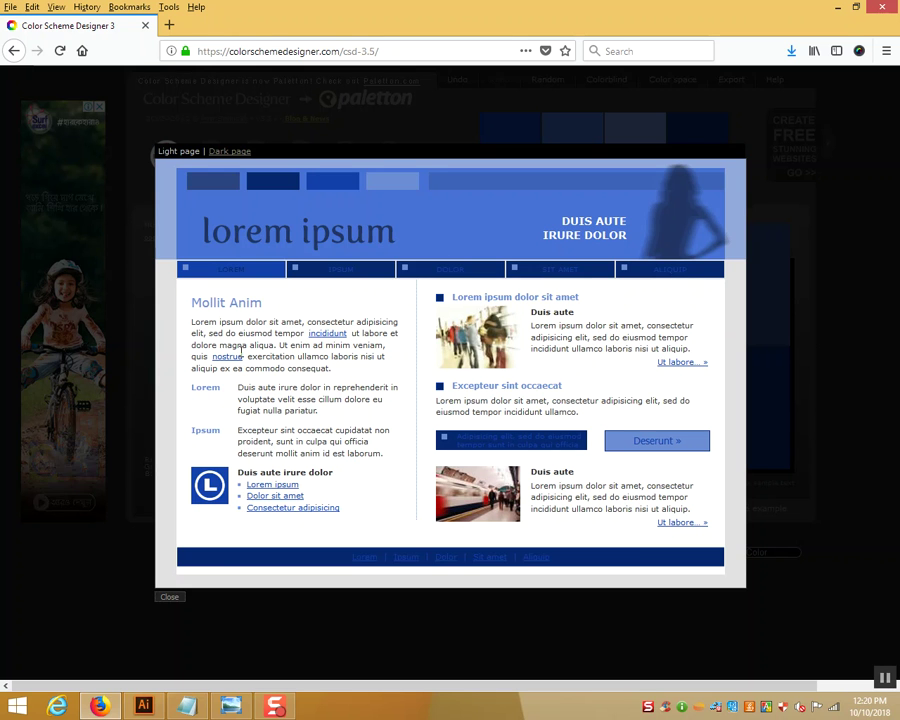
- Close the light page, preview the dark page example, then show the Color List
{"action": "left_click", "coordinate": [171, 598]}
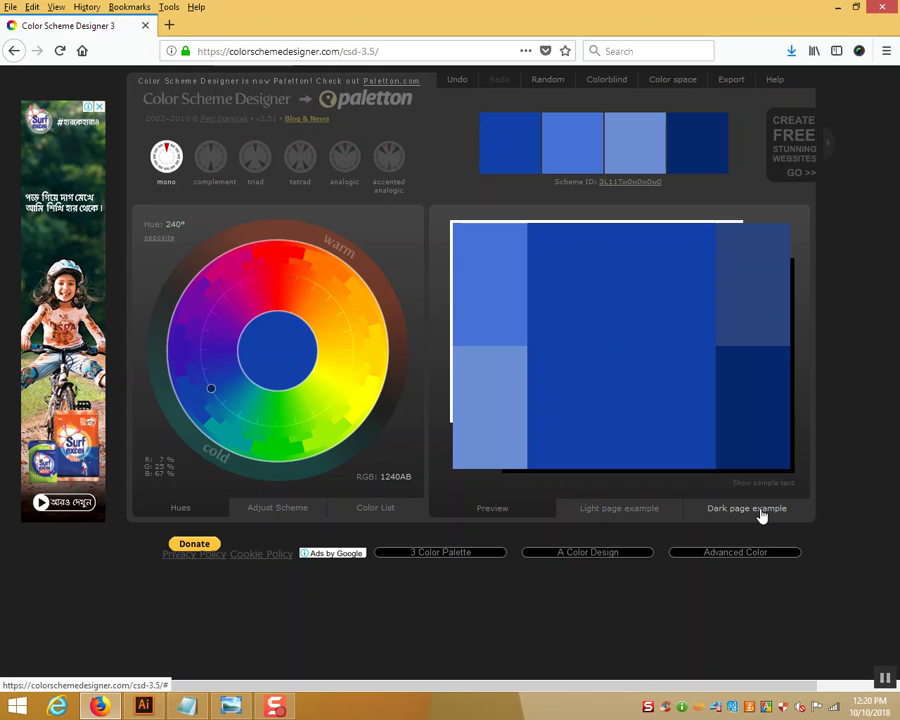
{"action": "left_click", "coordinate": [760, 513]}
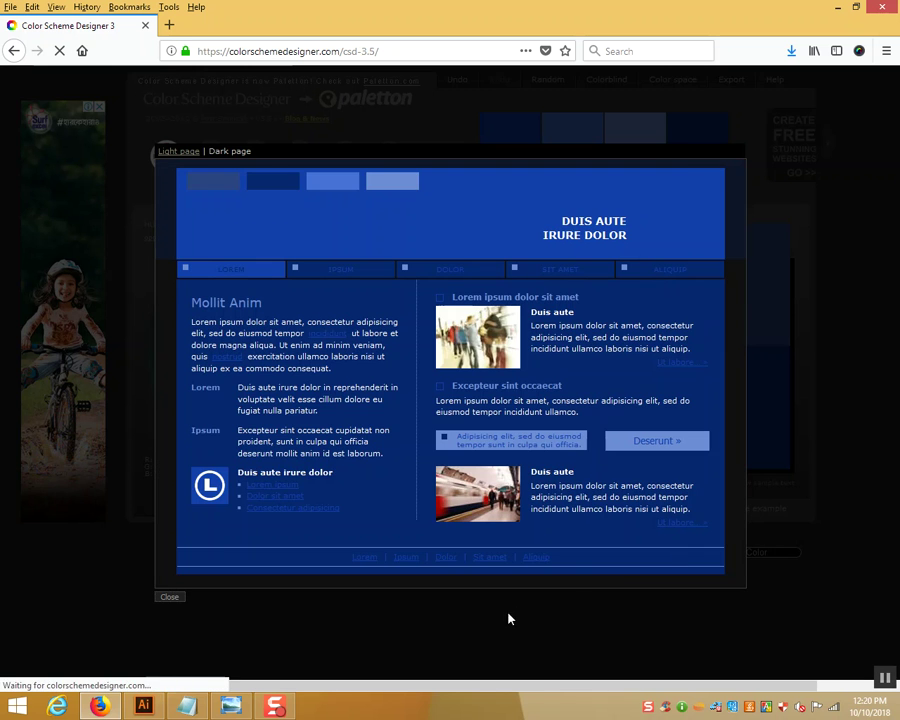
{"action": "left_click", "coordinate": [172, 596]}
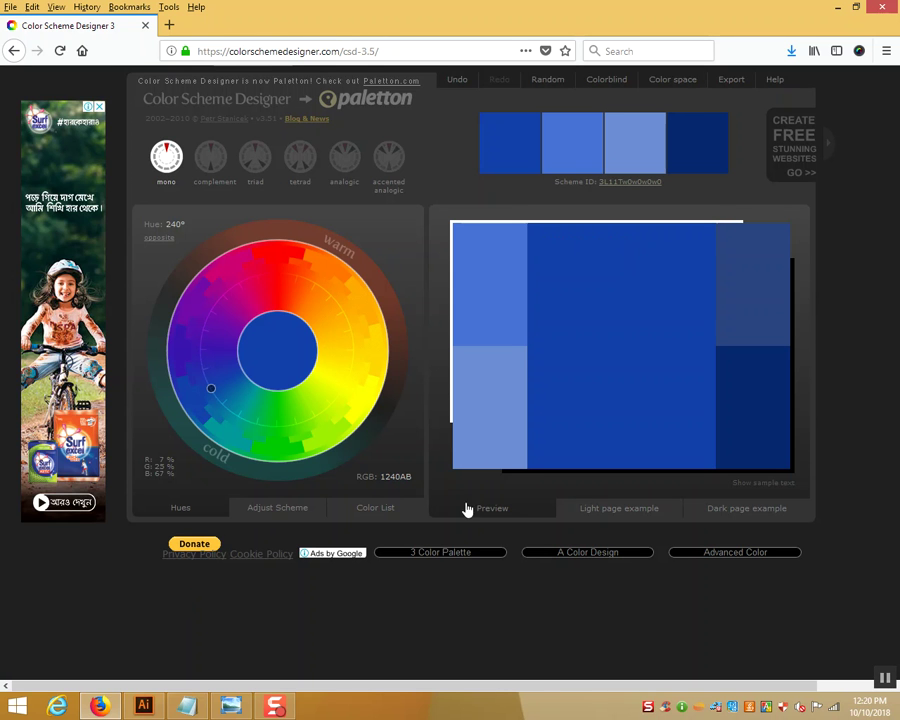
{"action": "left_click", "coordinate": [377, 508]}
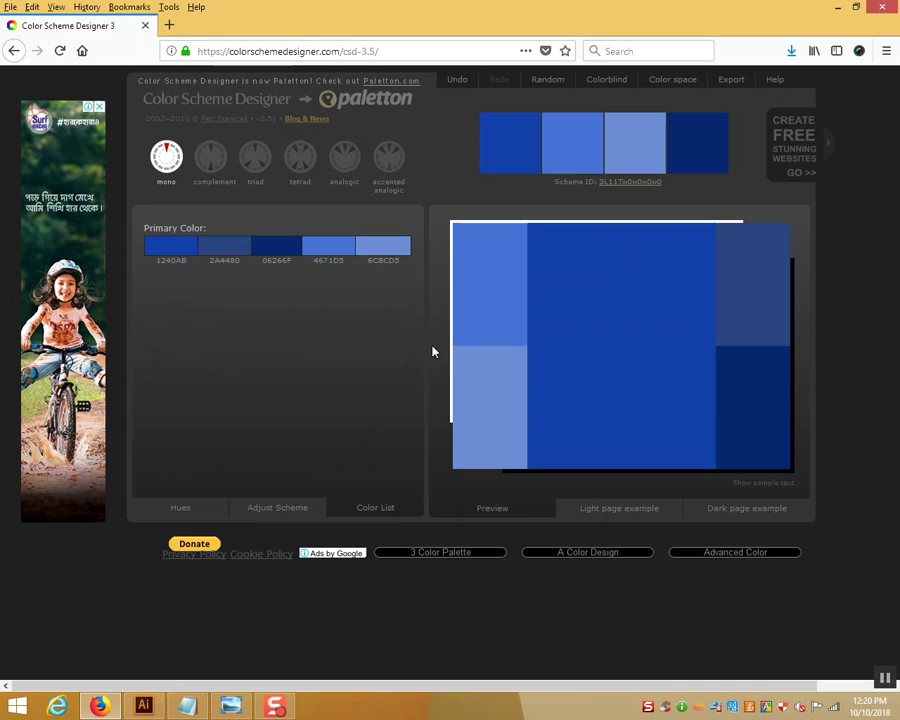
- Copy the primary colour's hex code 1240AB and return to Illustrator
{"action": "left_click_drag", "start_coordinate": [153, 261], "coordinate": [173, 262]}
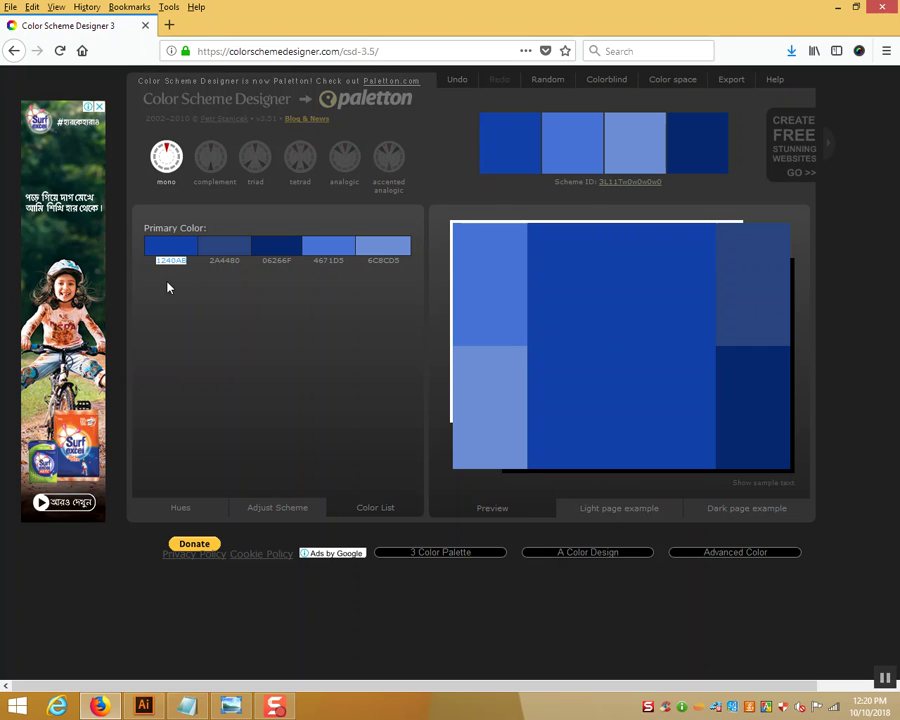
{"action": "right_click", "coordinate": [182, 262]}
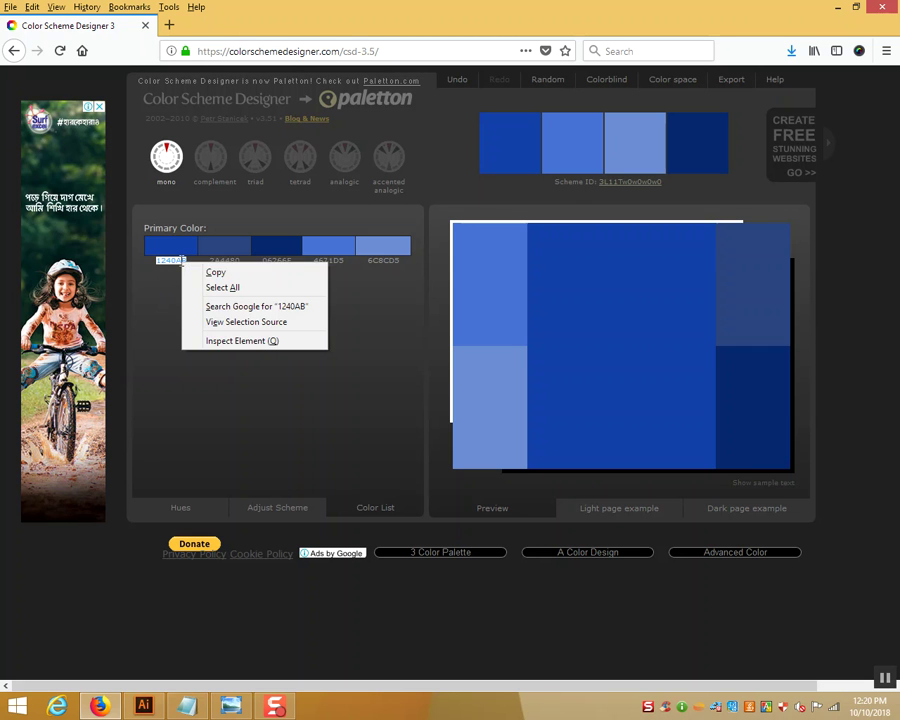
{"action": "left_click", "coordinate": [215, 272]}
{"action": "left_click", "coordinate": [143, 706]}
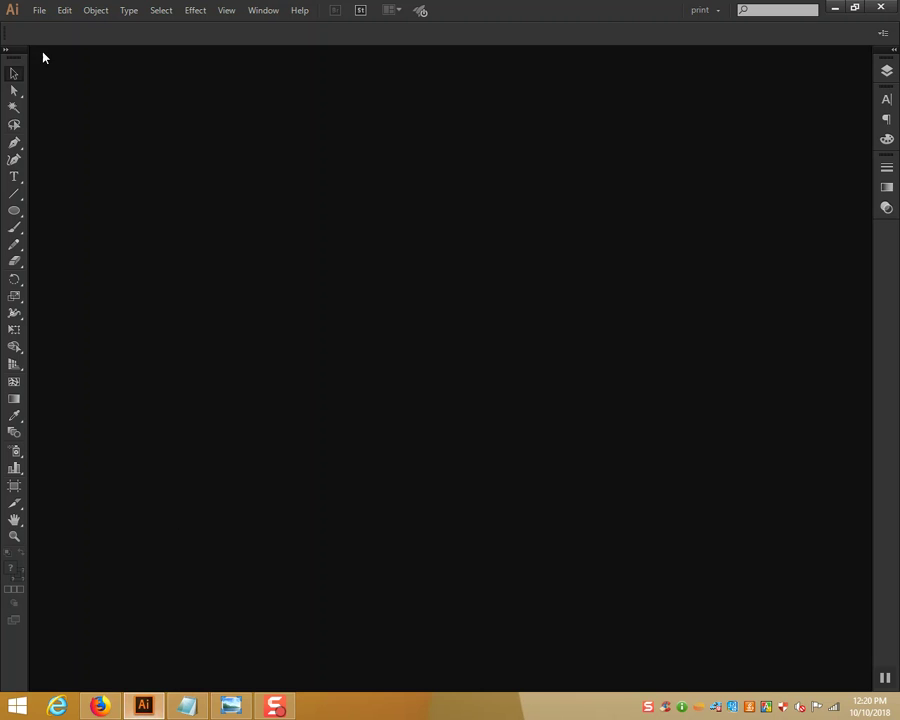
- Create a new letter-size document and draw a wide rectangle with no stroke
{"action": "left_click", "coordinate": [40, 11]}
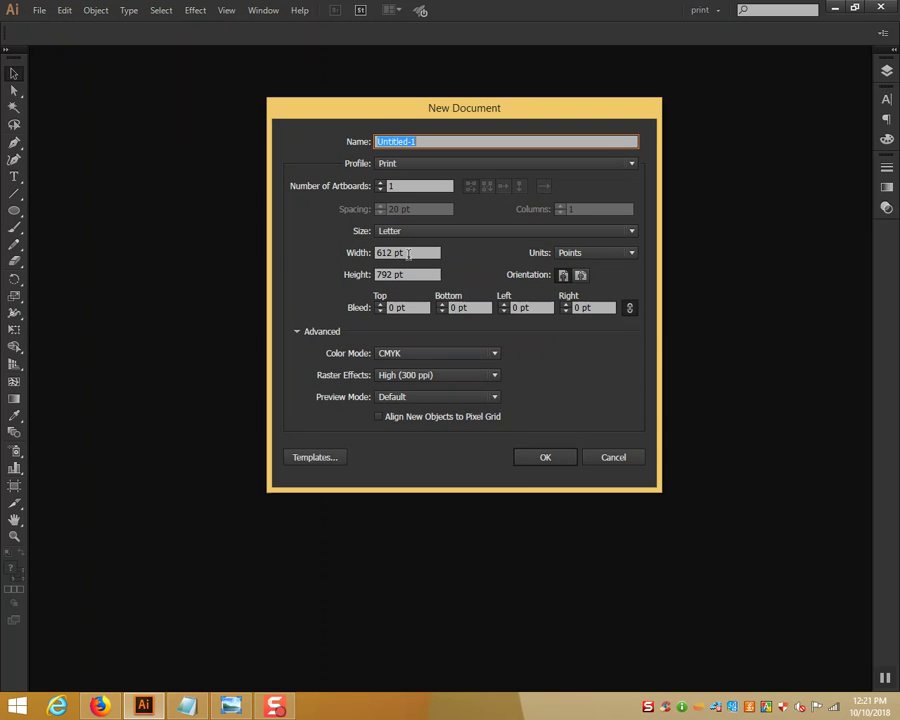
{"action": "left_click", "coordinate": [546, 458]}
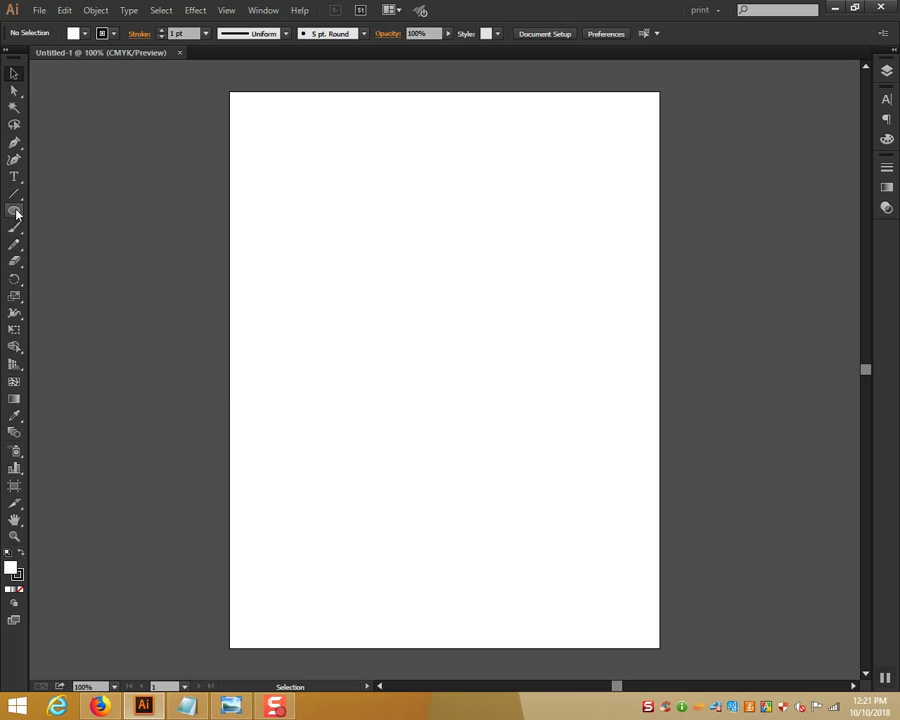
{"action": "left_click_drag", "start_coordinate": [16, 213], "coordinate": [44, 211]}
{"action": "mouse_move", "coordinate": [268, 134]}
{"action": "left_mouse_down"}
{"action": "mouse_move", "coordinate": [342, 246]}
{"action": "mouse_move", "coordinate": [551, 270]}
{"action": "left_mouse_up"}
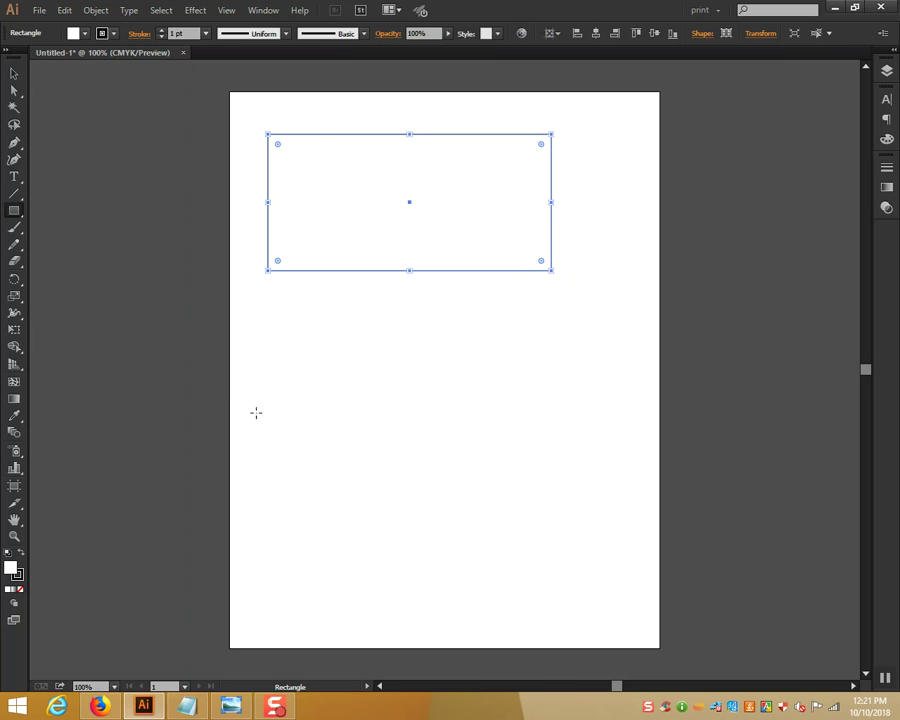
{"action": "left_click", "coordinate": [19, 589]}
- Fill the rectangle with the pasted hex colour 1240AB
{"action": "left_click", "coordinate": [10, 568]}
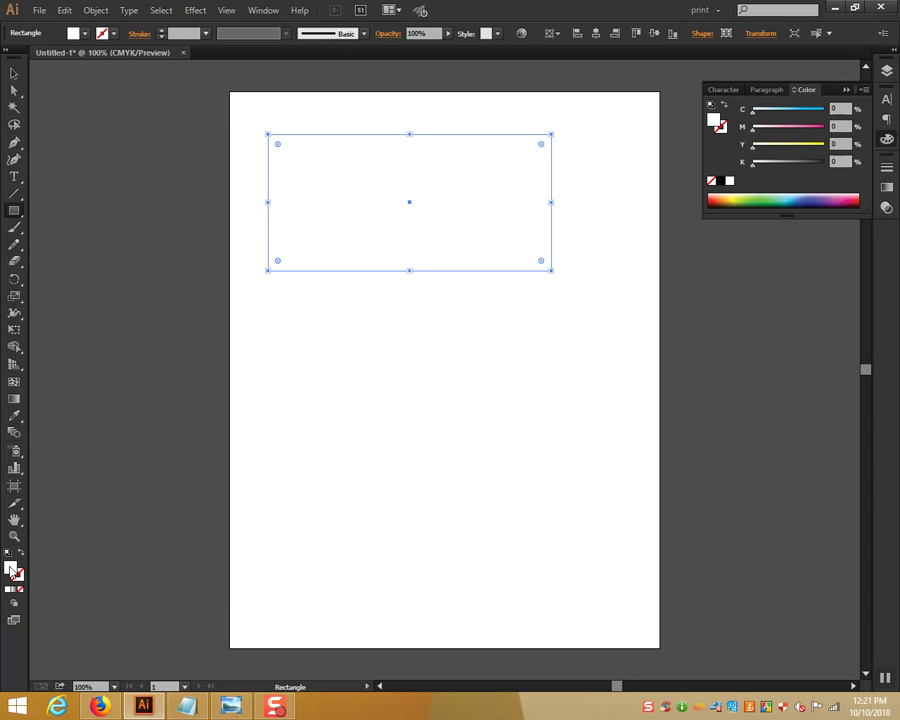
{"action": "double_click", "coordinate": [10, 568]}
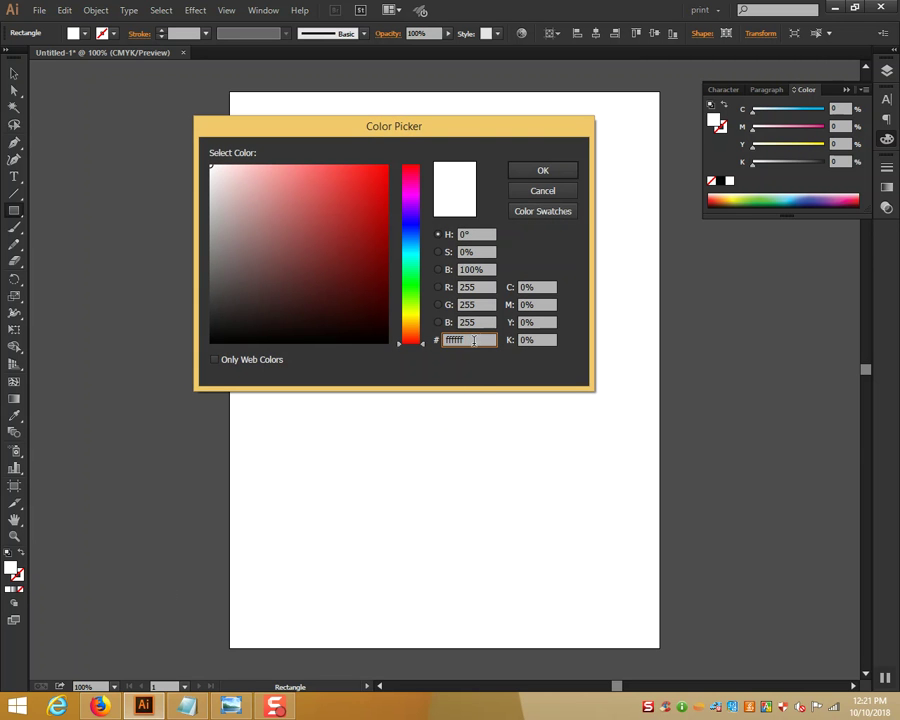
{"action": "left_click_drag", "start_coordinate": [457, 340], "coordinate": [422, 345]}
{"action": "right_click", "coordinate": [465, 340]}
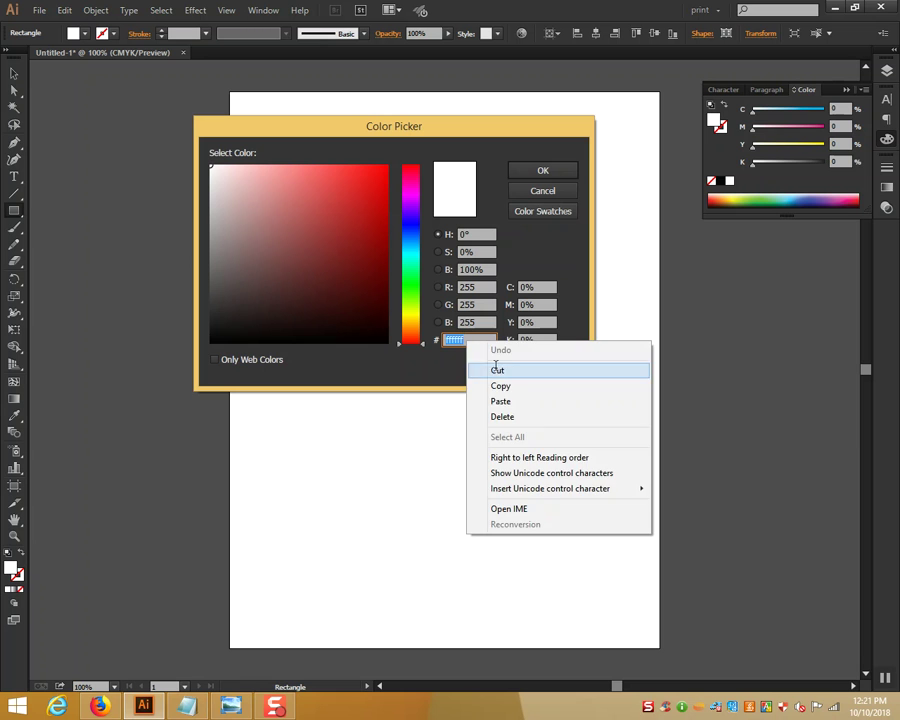
{"action": "left_click", "coordinate": [500, 401]}
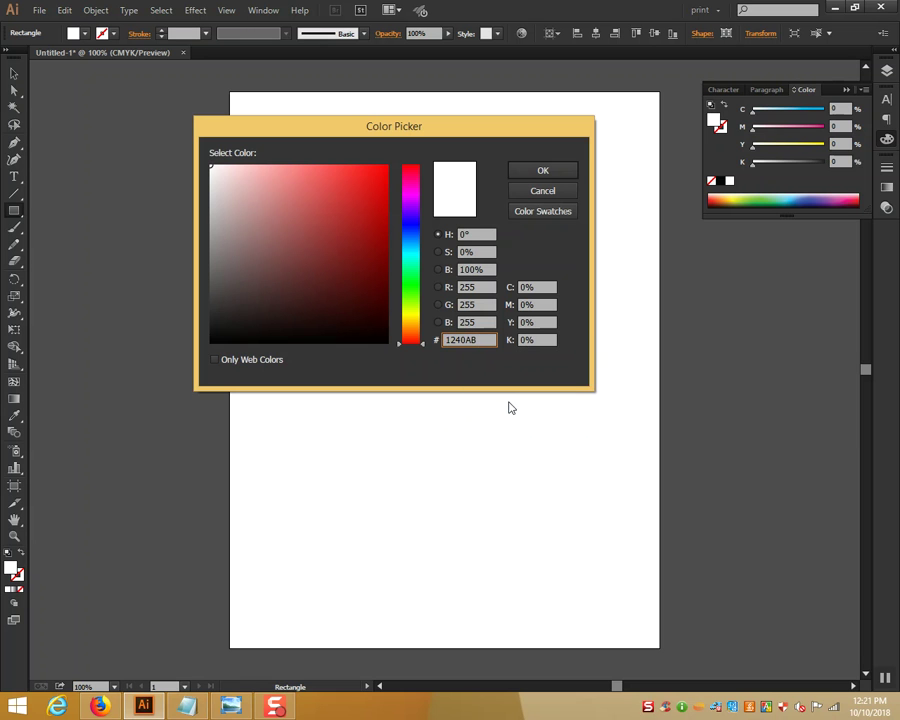
{"action": "left_click", "coordinate": [565, 168]}
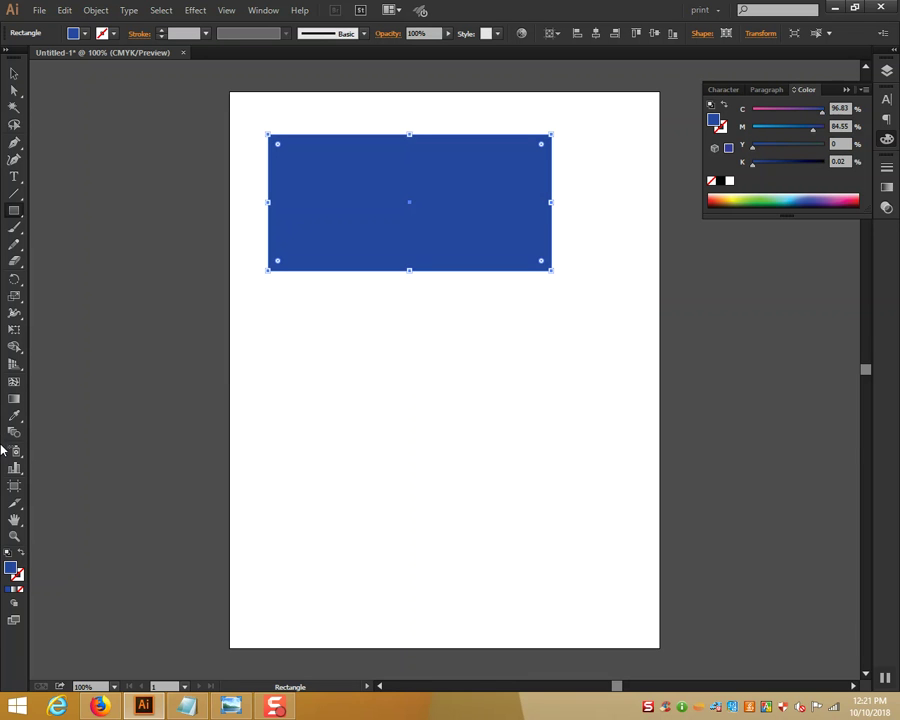
{"action": "left_click", "coordinate": [17, 576]}
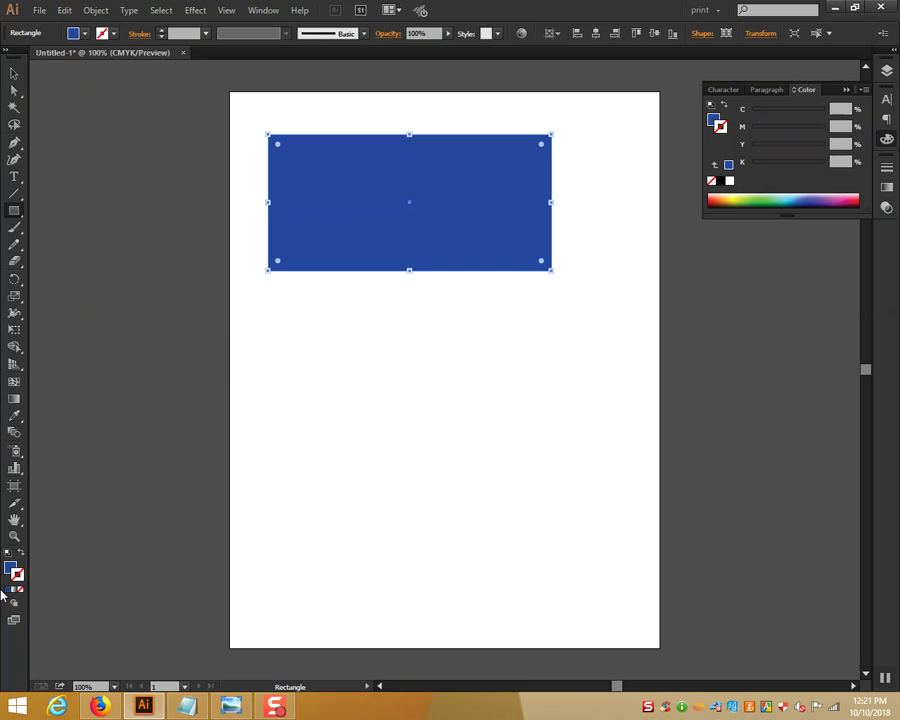
- Give the rectangle a 22 pt stroke and copy the lighter hex code 6C8CD5
{"action": "left_click", "coordinate": [8, 590]}
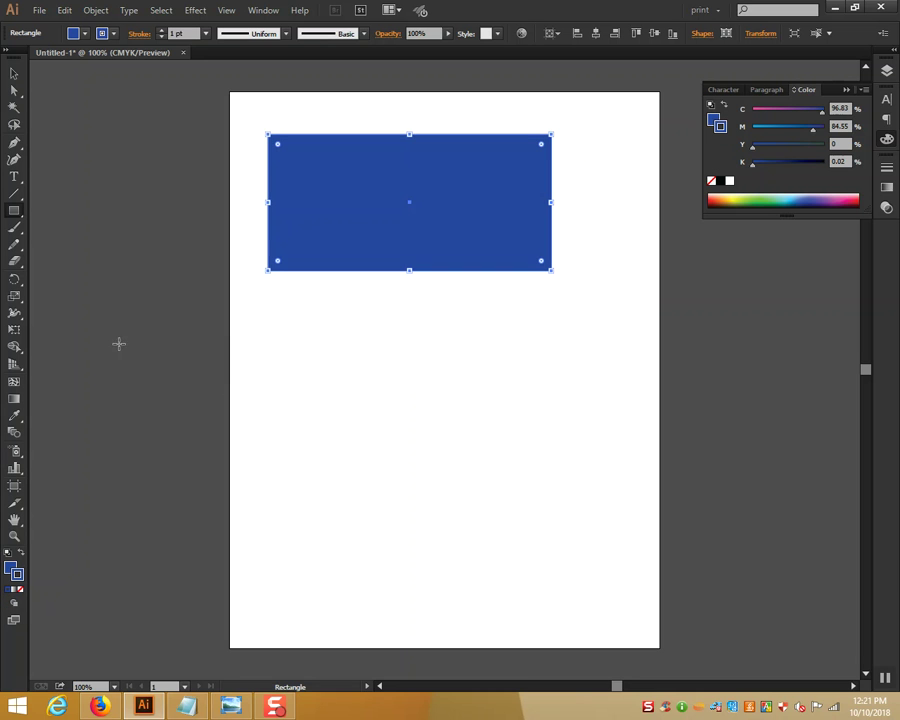
{"action": "left_click", "coordinate": [162, 30]}
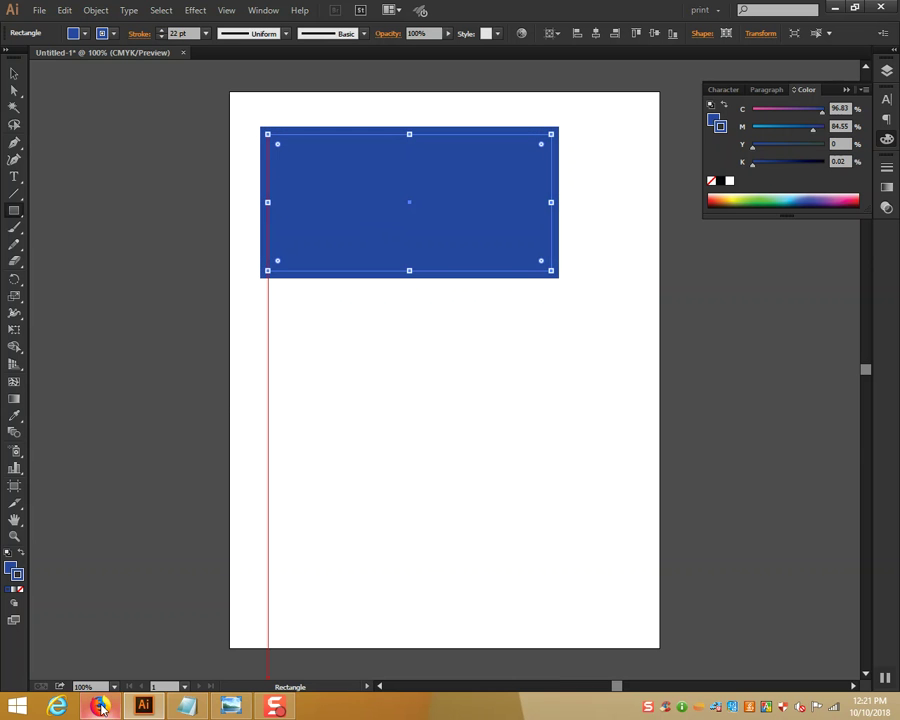
{"action": "left_click", "coordinate": [99, 707]}
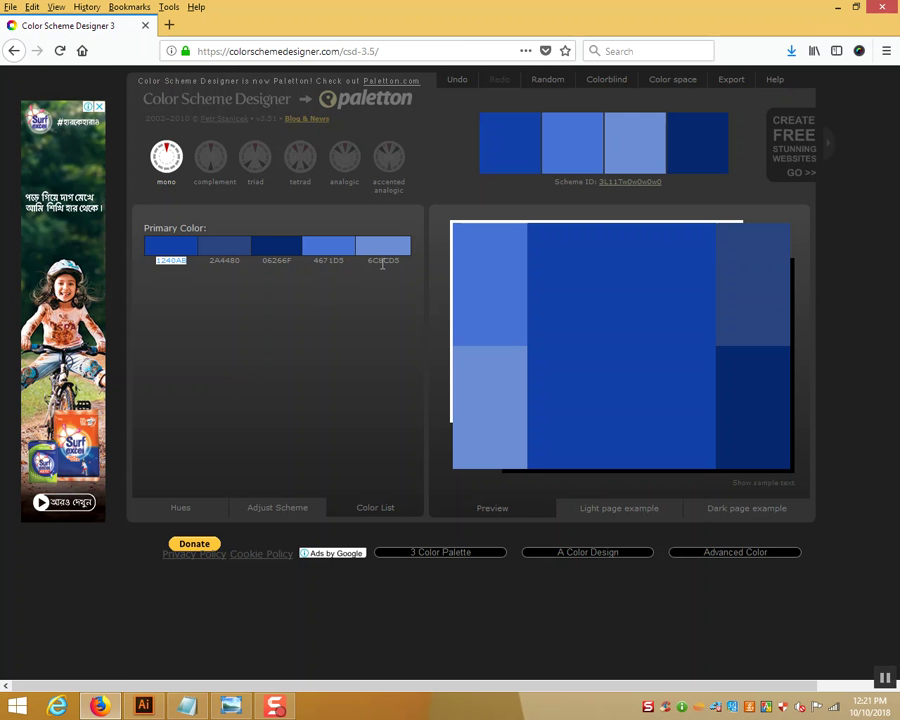
{"action": "double_click", "coordinate": [383, 260]}
{"action": "right_click", "coordinate": [383, 264]}
{"action": "left_click", "coordinate": [410, 274]}
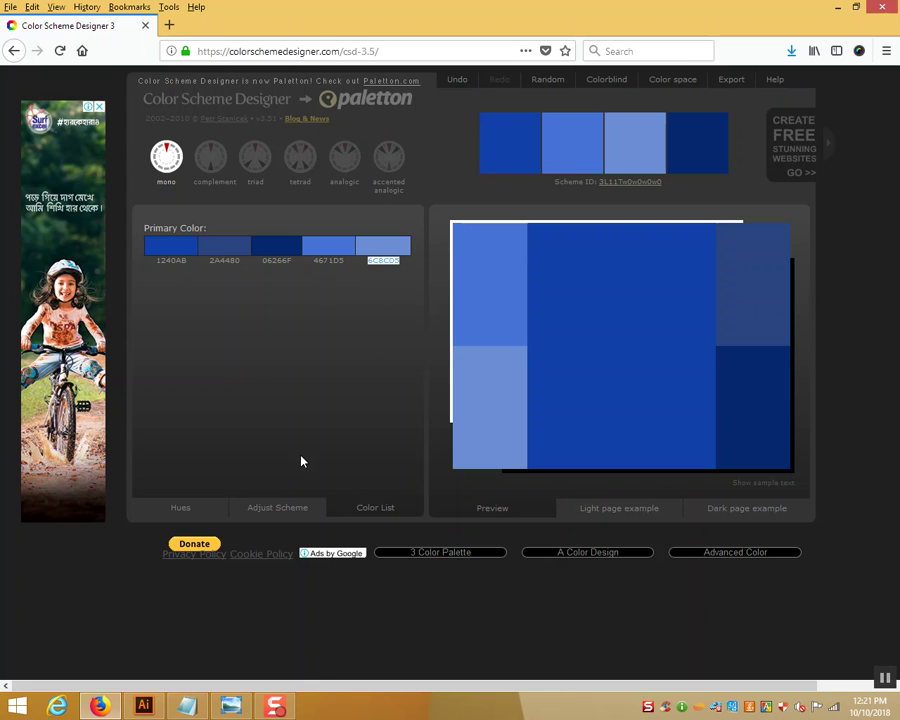
- Set the rectangle's stroke colour to the pasted 6C8CD5 light blue
{"action": "left_click", "coordinate": [144, 707]}
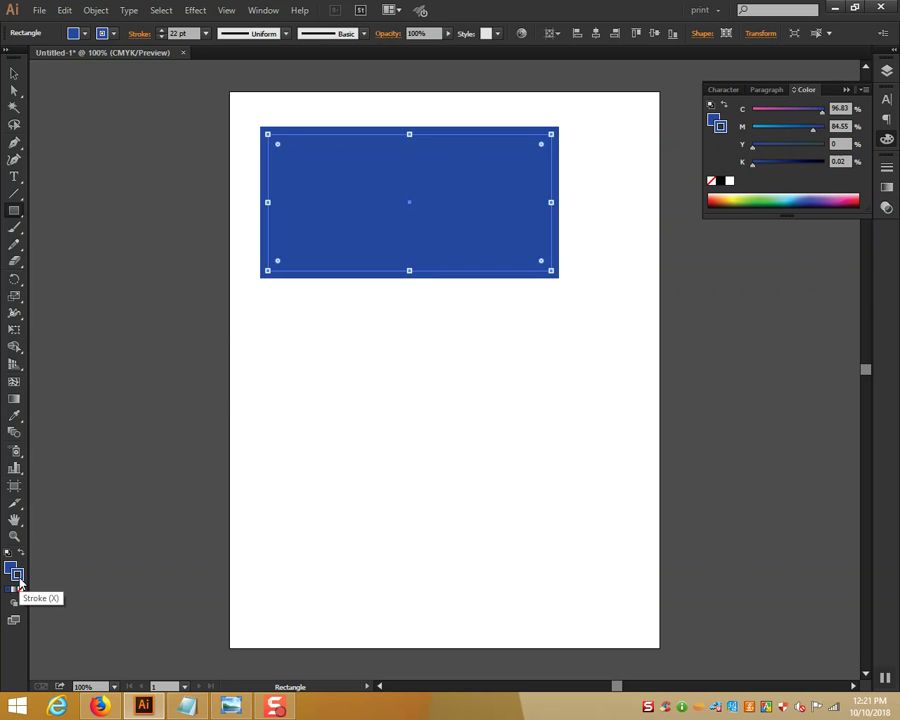
{"action": "double_click", "coordinate": [18, 582]}
{"action": "right_click", "coordinate": [483, 340]}
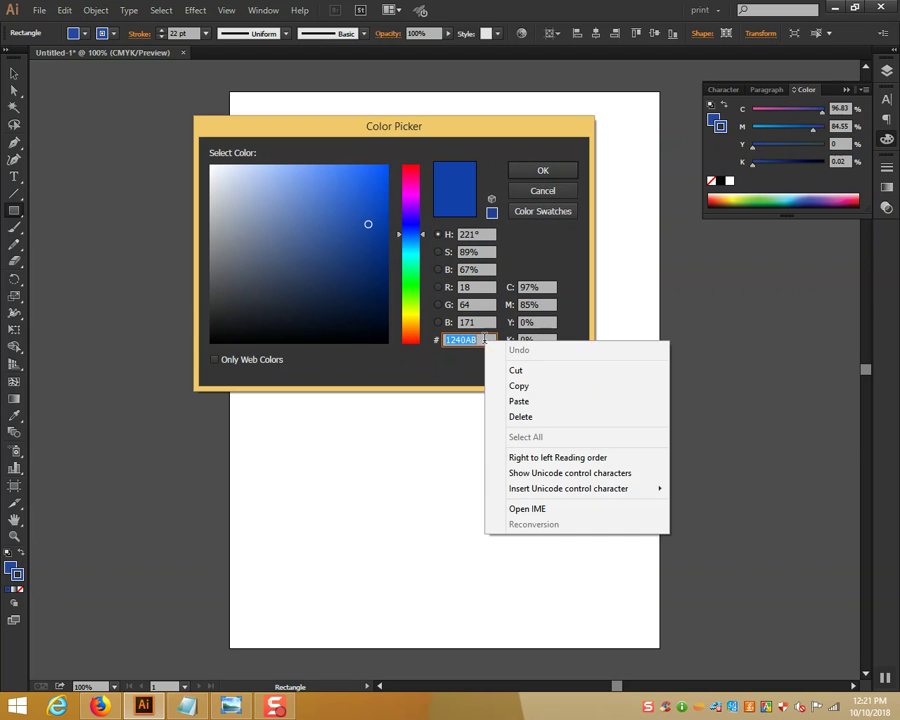
{"action": "left_click", "coordinate": [514, 401]}
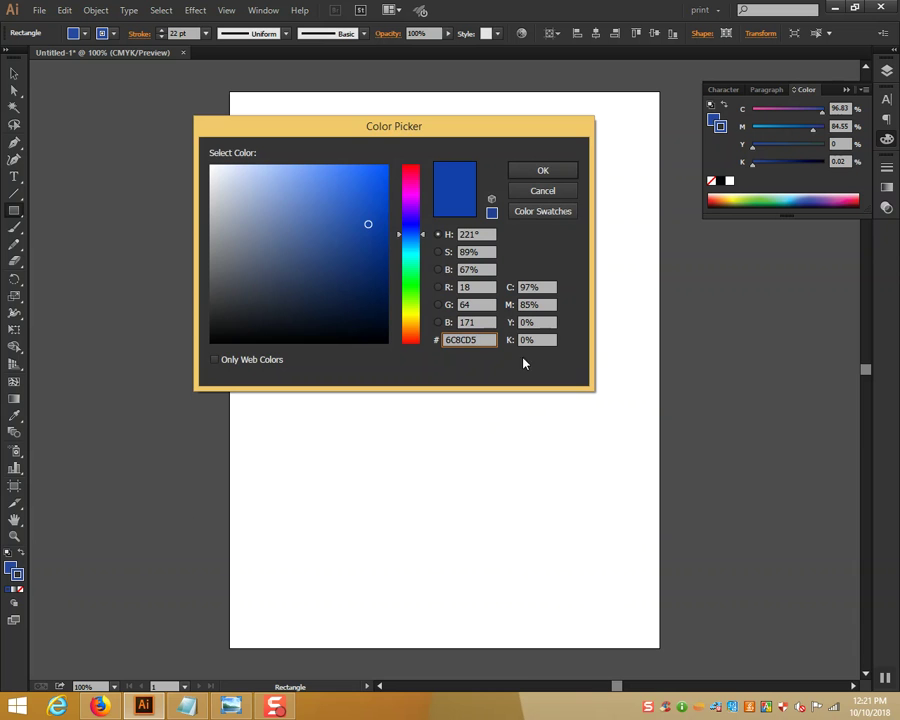
{"action": "left_click", "coordinate": [553, 171]}
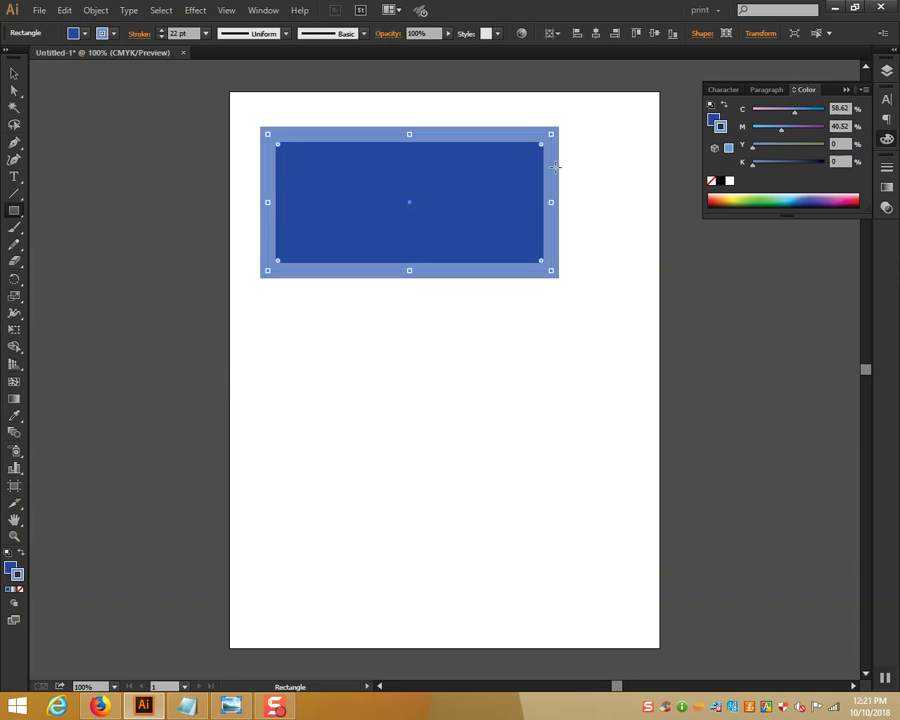
{"action": "left_click", "coordinate": [14, 73]}
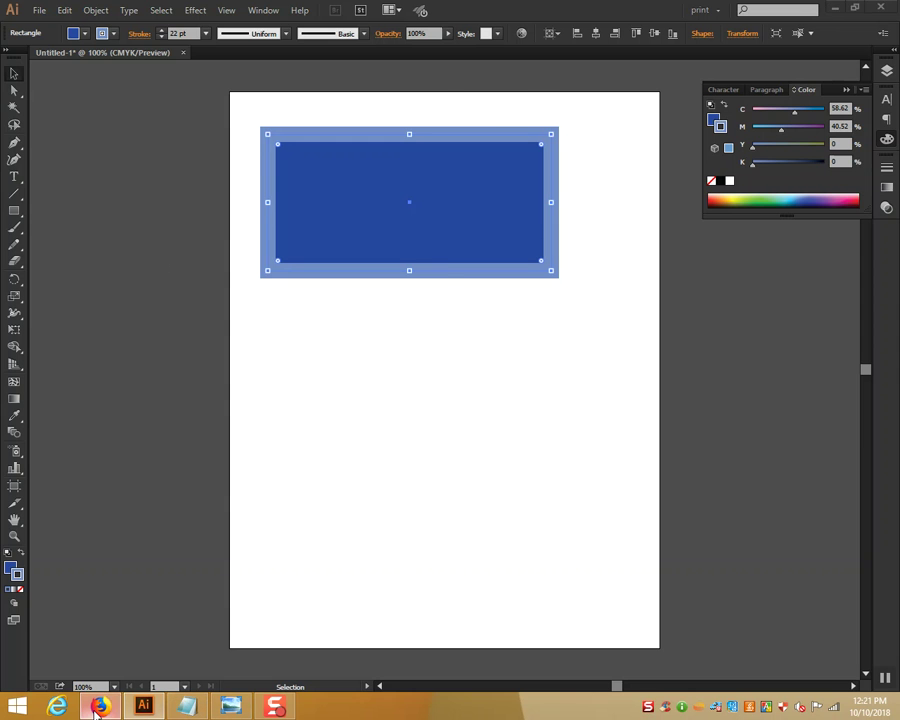
- Return to Color Scheme Designer and show the colour wheel for the base hue
{"action": "left_click", "coordinate": [99, 706]}
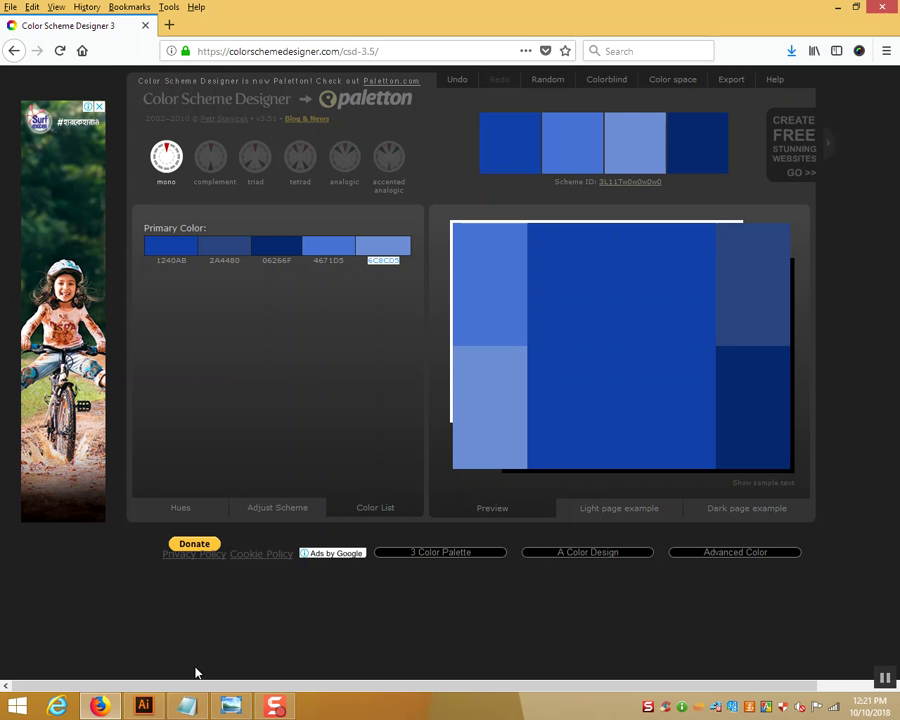
{"action": "left_click", "coordinate": [142, 708]}
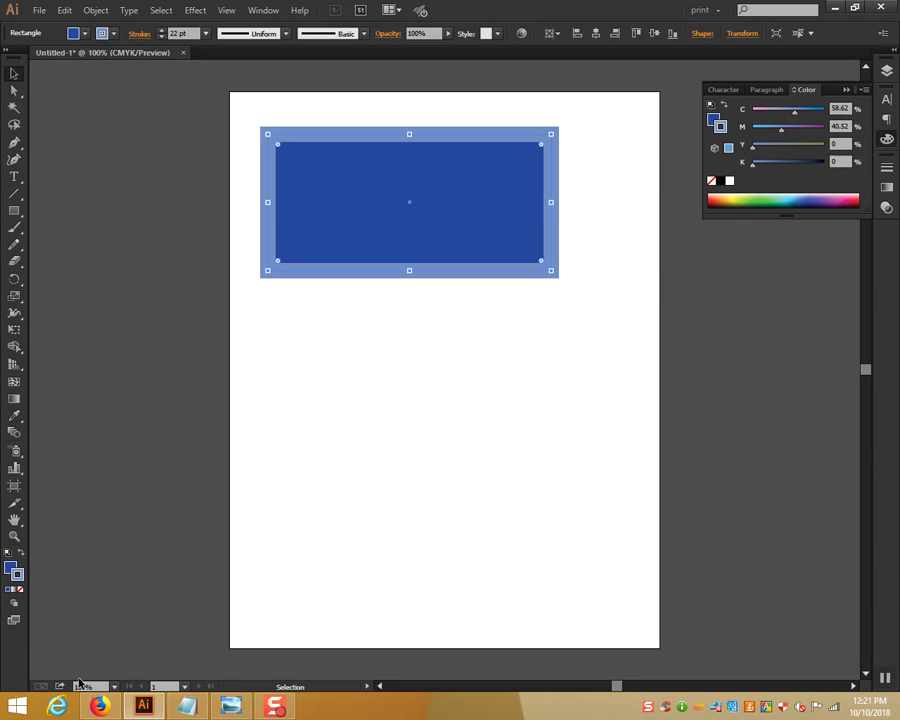
{"action": "left_click", "coordinate": [99, 706]}
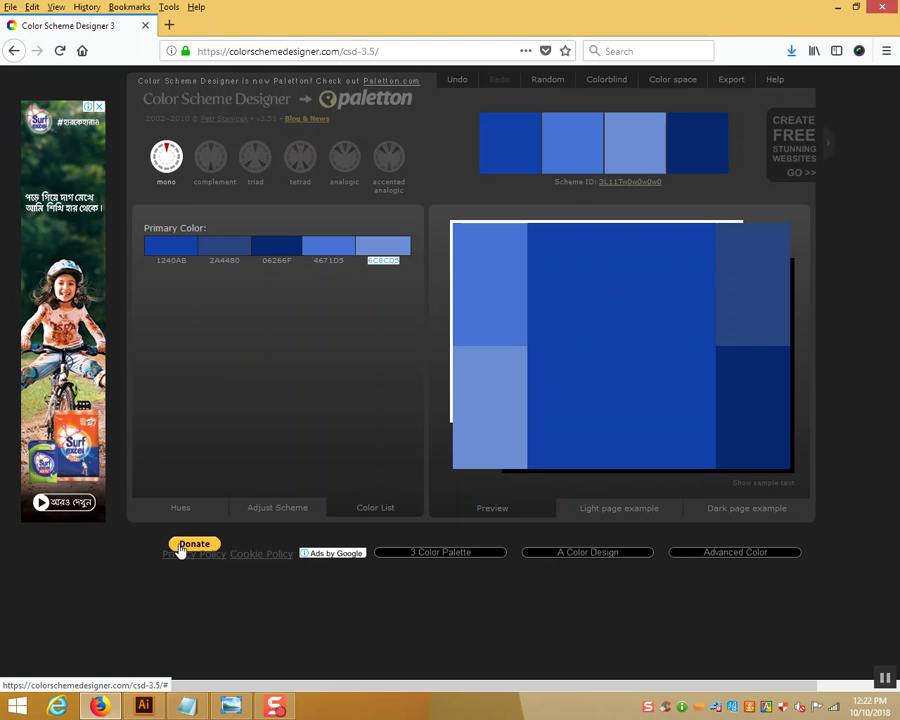
{"action": "left_click", "coordinate": [180, 508]}
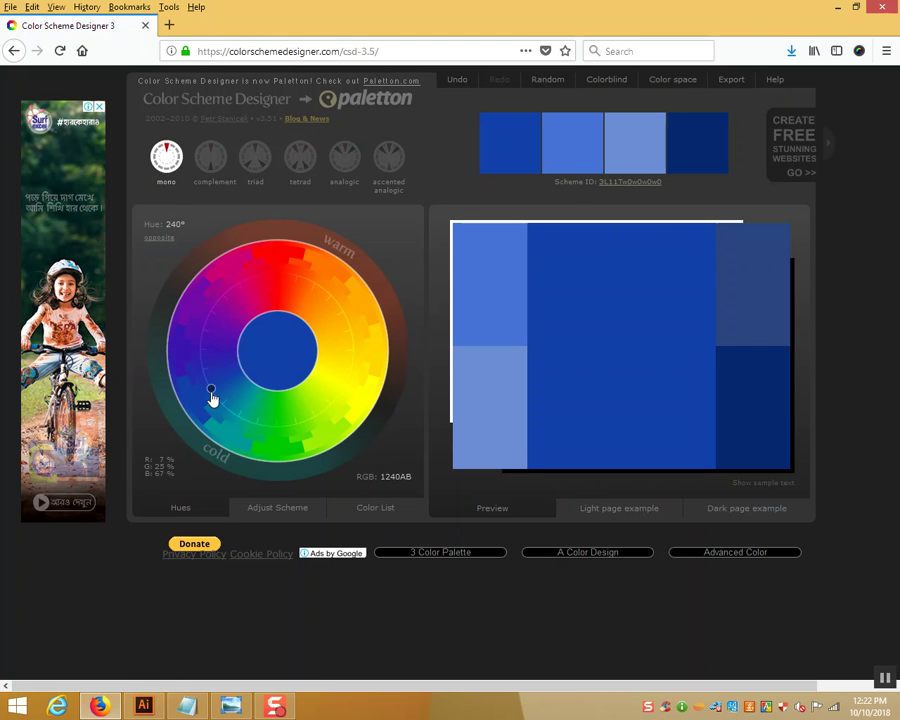
- Add a complement and tune the base hue to 317° (AD009F magenta with yellow-green)
{"action": "mouse_move", "coordinate": [211, 390]}
{"action": "left_mouse_down"}
{"action": "mouse_move", "coordinate": [207, 322]}
{"action": "mouse_move", "coordinate": [216, 320]}
{"action": "left_mouse_up"}
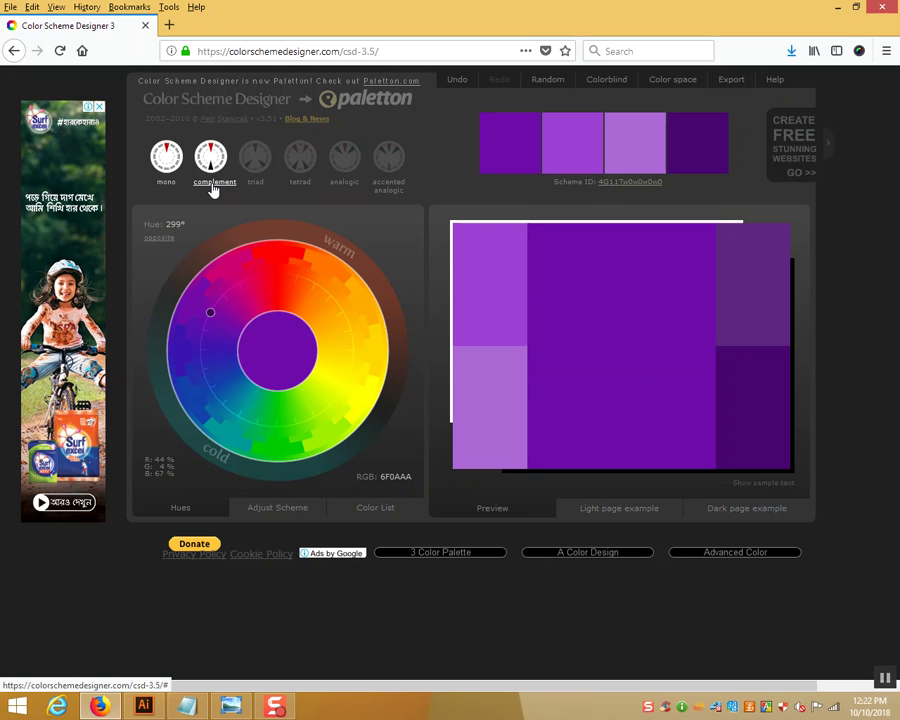
{"action": "left_click", "coordinate": [212, 188]}
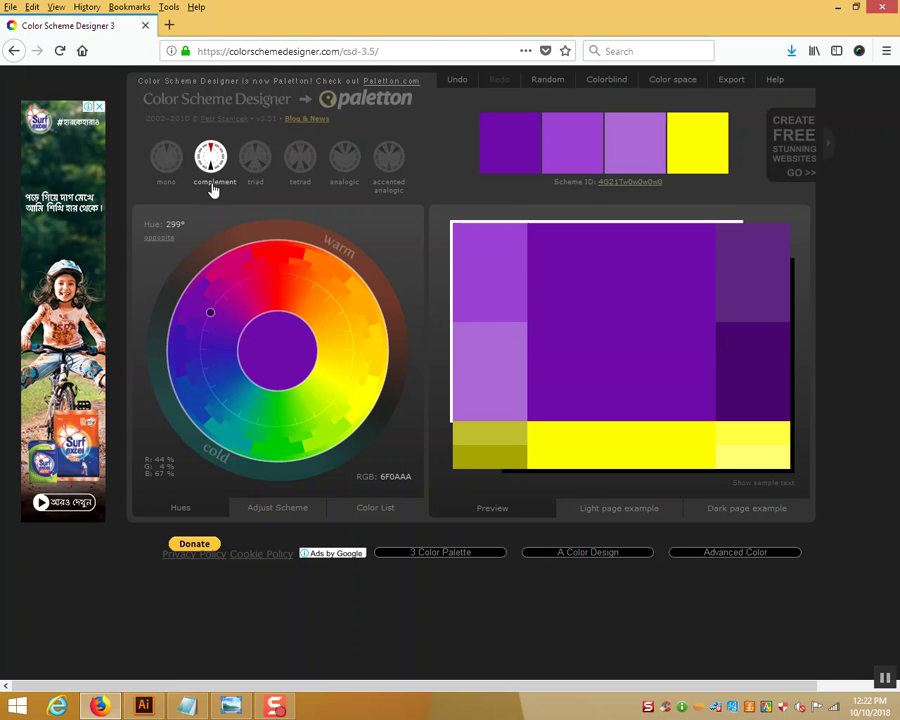
{"action": "left_click_drag", "start_coordinate": [211, 313], "coordinate": [215, 305]}
{"action": "mouse_move", "coordinate": [337, 404]}
{"action": "left_mouse_down"}
{"action": "mouse_move", "coordinate": [283, 421]}
{"action": "mouse_move", "coordinate": [212, 411]}
{"action": "left_mouse_up"}
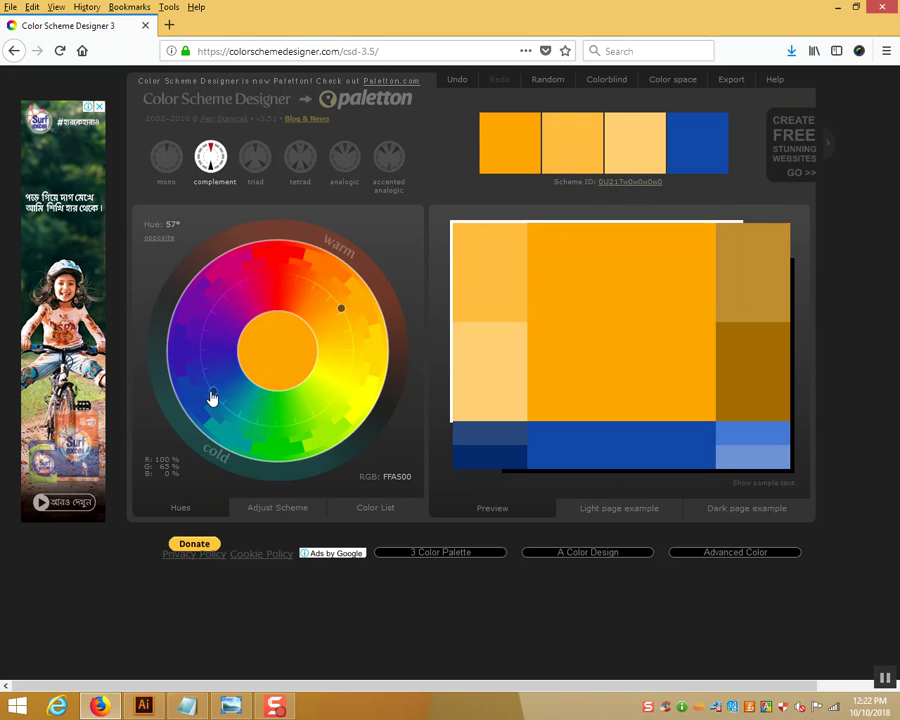
{"action": "mouse_move", "coordinate": [212, 411]}
{"action": "left_mouse_down"}
{"action": "mouse_move", "coordinate": [208, 388]}
{"action": "mouse_move", "coordinate": [337, 416]}
{"action": "left_mouse_up"}
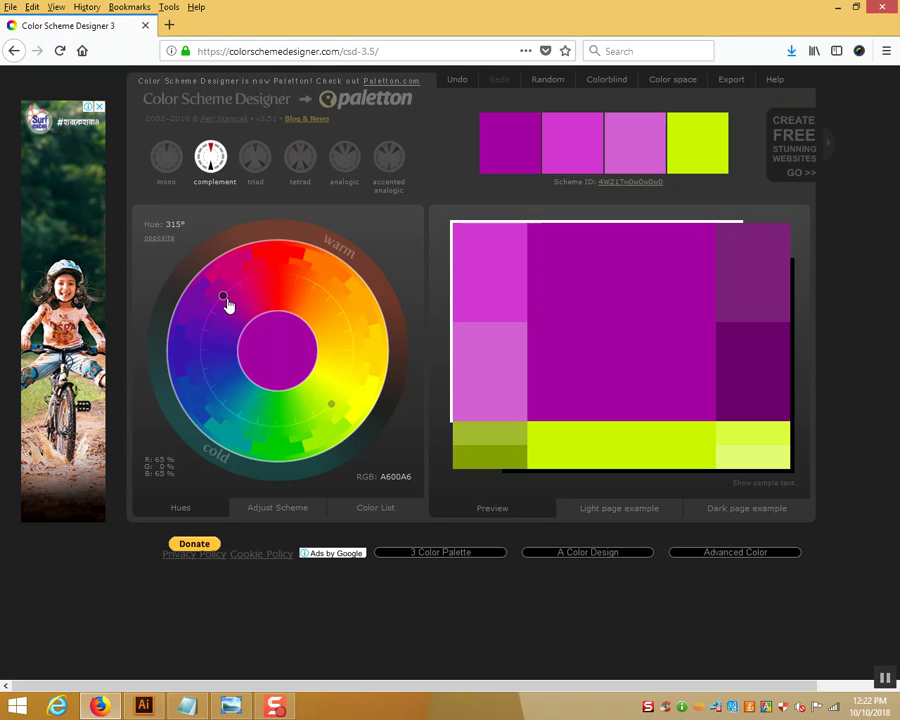
{"action": "left_click_drag", "start_coordinate": [230, 301], "coordinate": [226, 297]}
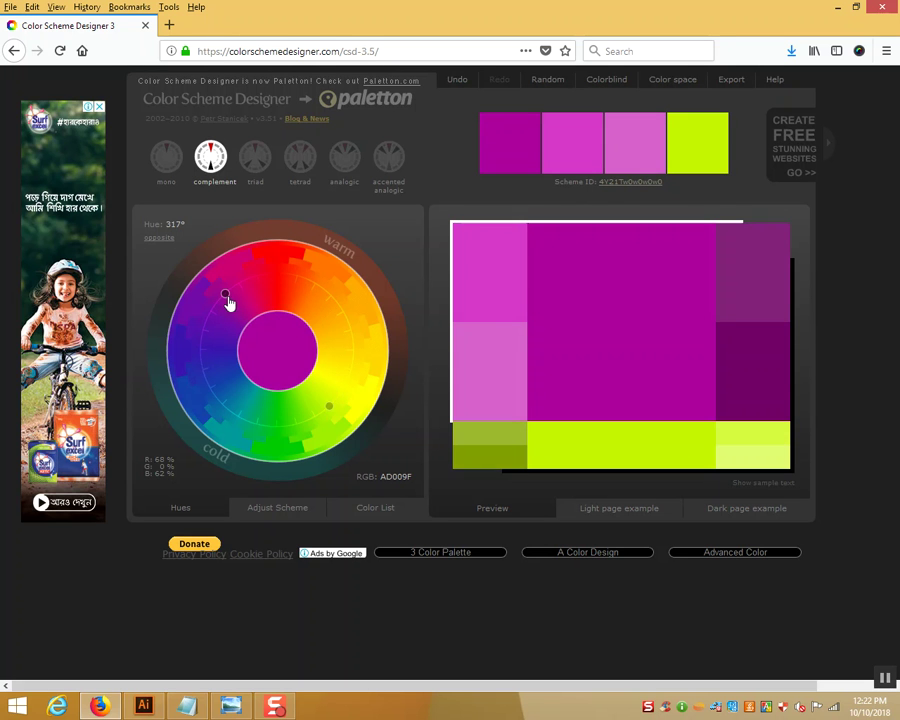
{"action": "mouse_move", "coordinate": [651, 388]}
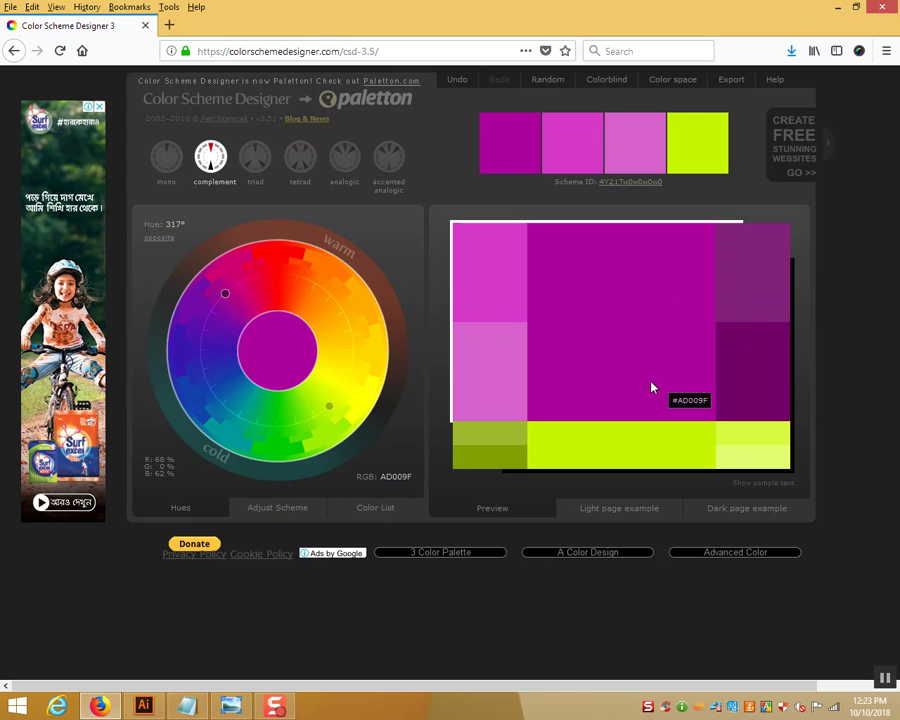
{"action": "left_click", "coordinate": [285, 510]}
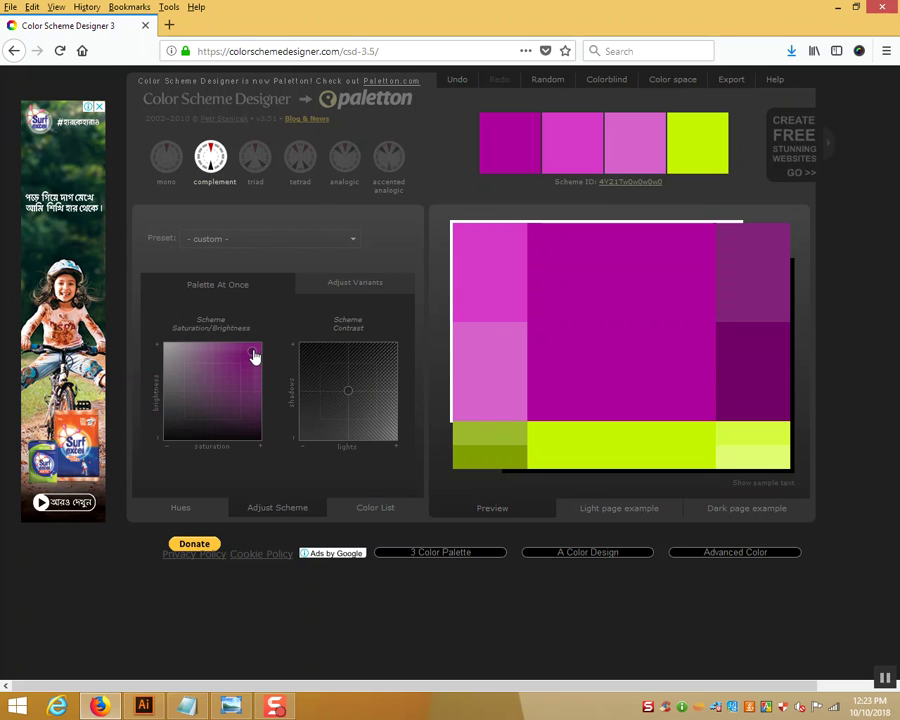
- Tweak saturation, brightness and contrast so the palette includes AD089F and C8F50C
{"action": "mouse_move", "coordinate": [233, 355]}
{"action": "left_mouse_down"}
{"action": "mouse_move", "coordinate": [175, 353]}
{"action": "mouse_move", "coordinate": [220, 357]}
{"action": "mouse_move", "coordinate": [223, 376]}
{"action": "mouse_move", "coordinate": [198, 398]}
{"action": "mouse_move", "coordinate": [188, 425]}
{"action": "mouse_move", "coordinate": [248, 427]}
{"action": "mouse_move", "coordinate": [261, 351]}
{"action": "left_mouse_up"}
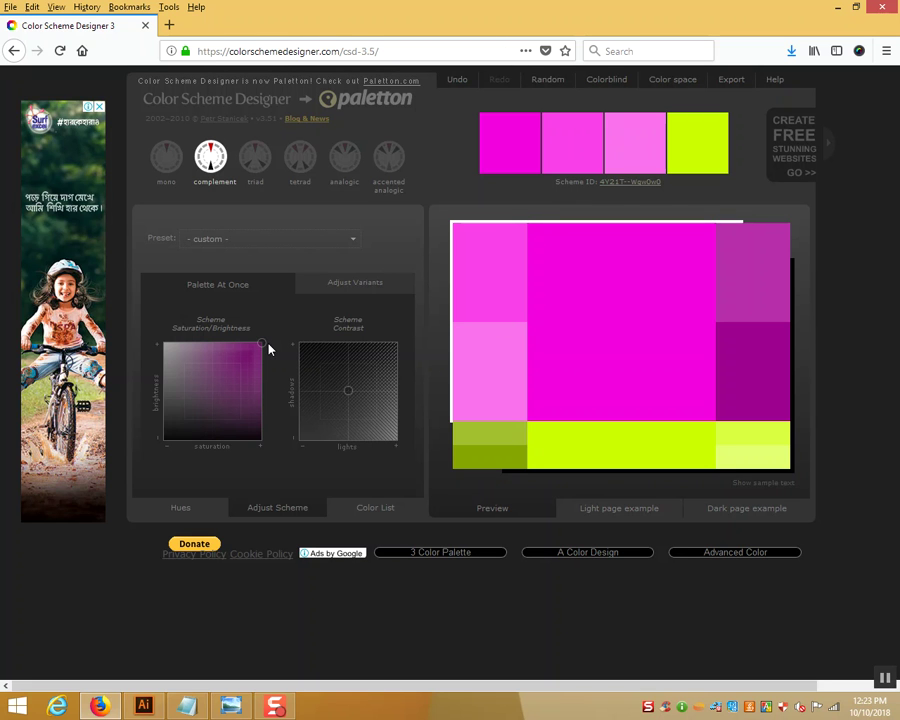
{"action": "mouse_move", "coordinate": [268, 346]}
{"action": "left_mouse_down"}
{"action": "mouse_move", "coordinate": [245, 373]}
{"action": "mouse_move", "coordinate": [256, 354]}
{"action": "left_mouse_up"}
{"action": "mouse_move", "coordinate": [348, 396]}
{"action": "left_mouse_down"}
{"action": "mouse_move", "coordinate": [370, 420]}
{"action": "mouse_move", "coordinate": [355, 432]}
{"action": "mouse_move", "coordinate": [367, 444]}
{"action": "mouse_move", "coordinate": [305, 430]}
{"action": "mouse_move", "coordinate": [347, 398]}
{"action": "left_mouse_up"}
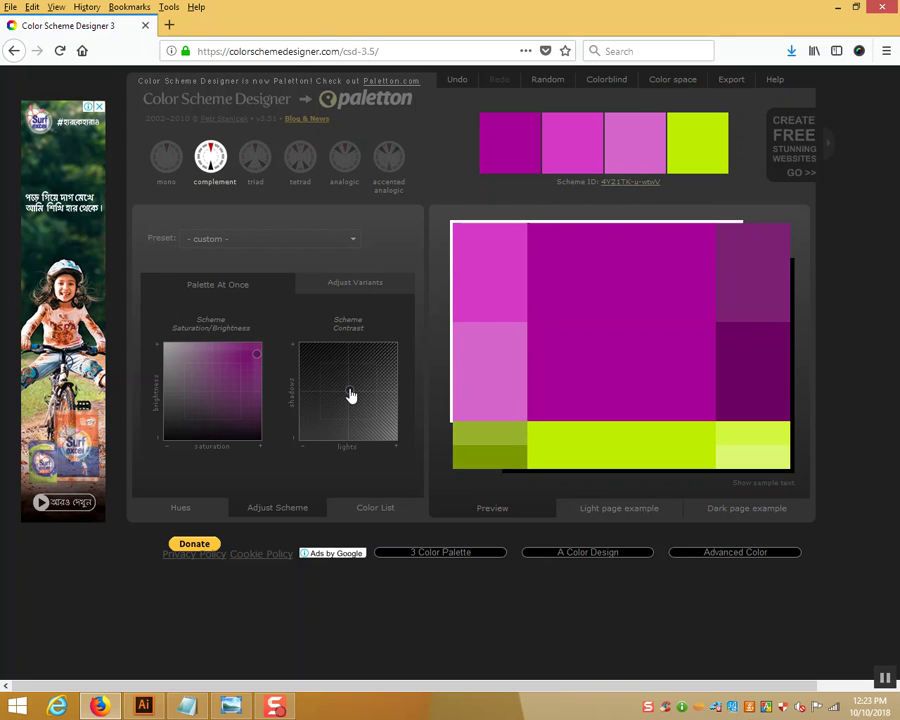
{"action": "left_click_drag", "start_coordinate": [258, 360], "coordinate": [250, 356]}
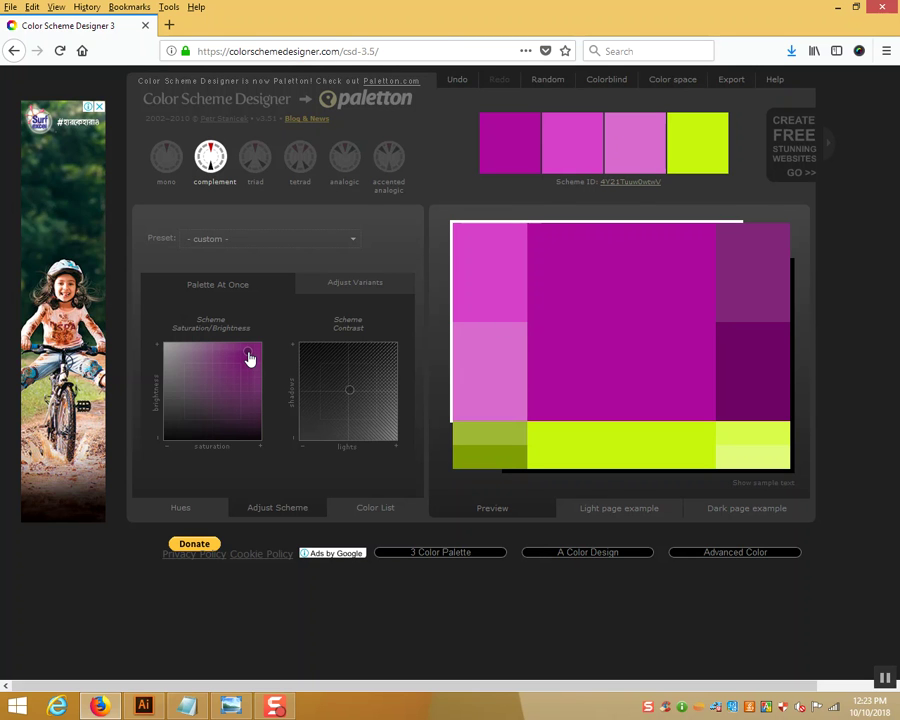
{"action": "left_click", "coordinate": [362, 512]}
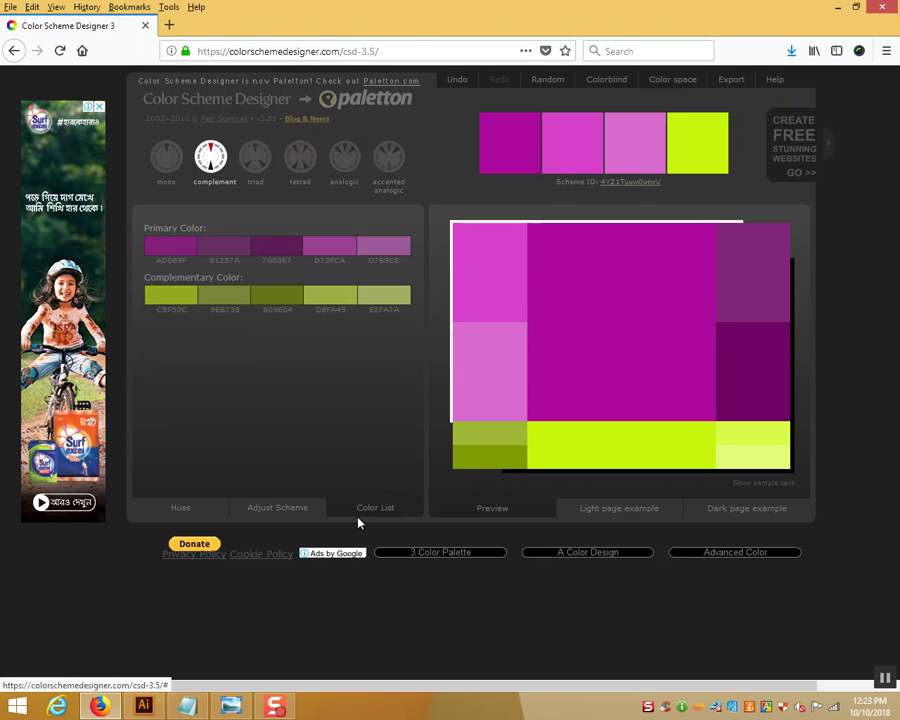
- Select the hex codes 700367, the main magenta and C8F50C, then choose Triad
{"action": "double_click", "coordinate": [266, 261]}
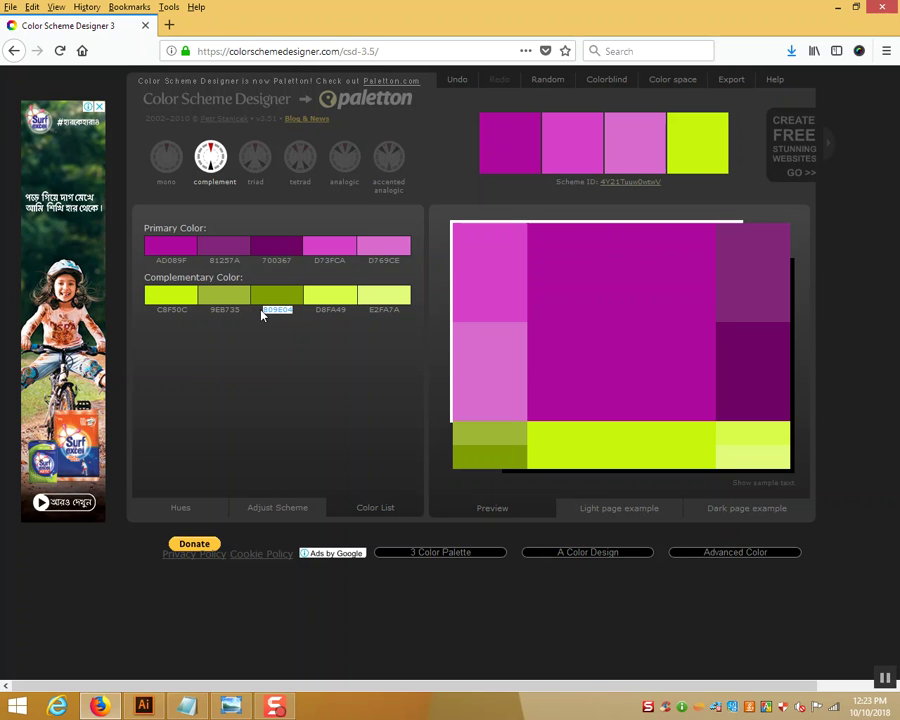
{"action": "left_click_drag", "start_coordinate": [157, 261], "coordinate": [188, 261]}
{"action": "left_click_drag", "start_coordinate": [182, 310], "coordinate": [166, 312]}
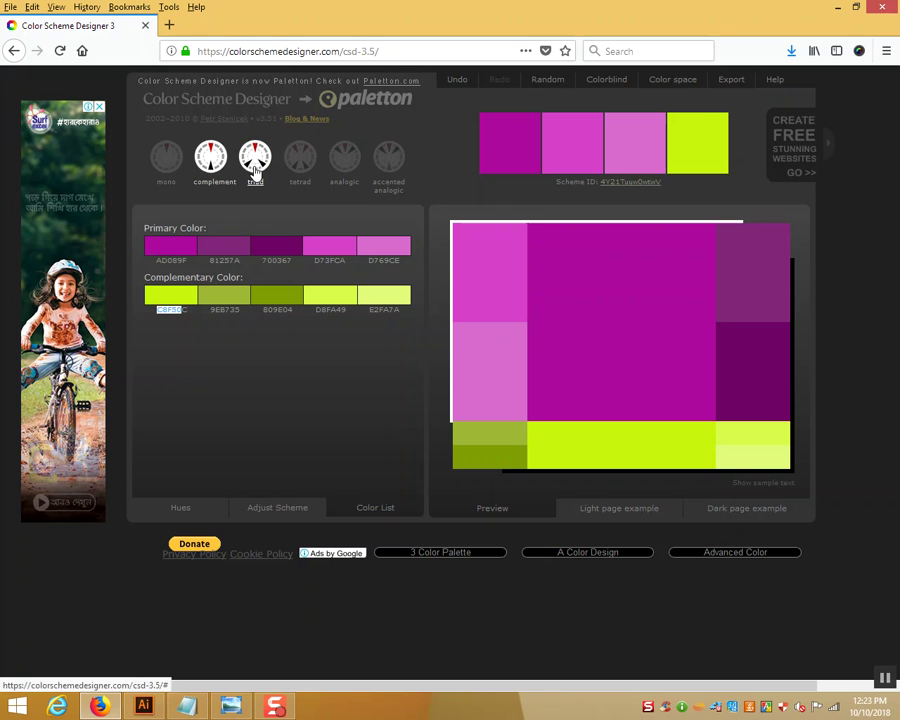
{"action": "left_click", "coordinate": [255, 163]}
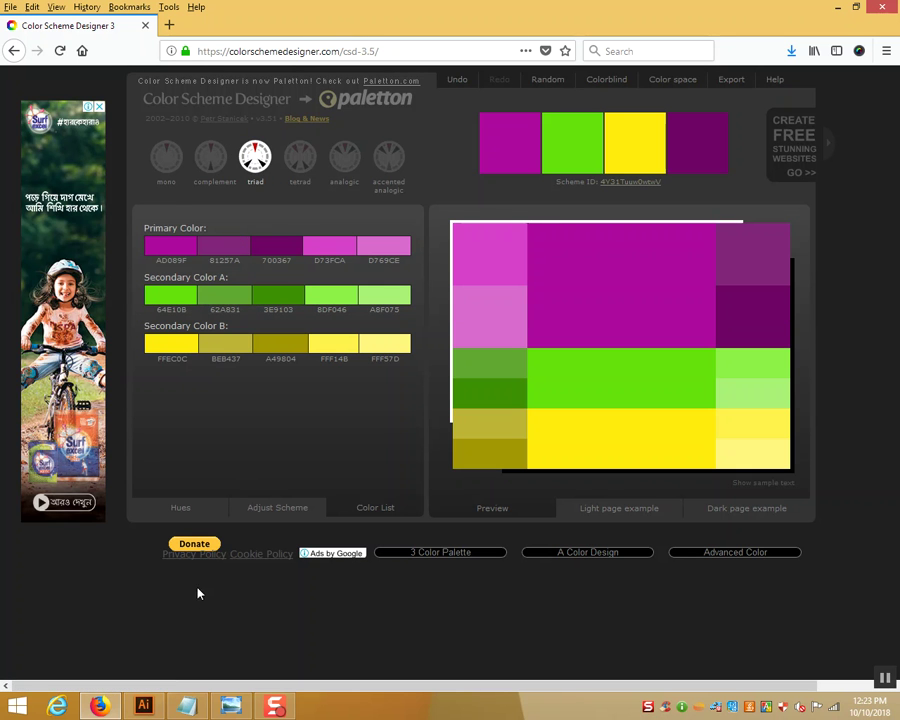
- Make a tetrad scheme at hue 63° (FFB20C) with a 26° angle
{"action": "left_click", "coordinate": [182, 509]}
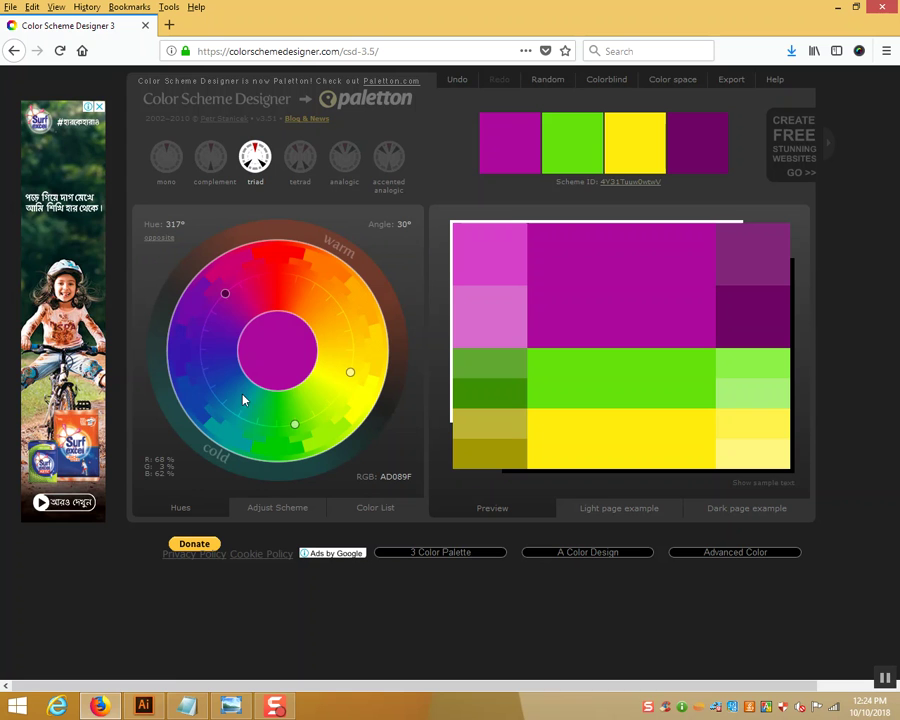
{"action": "left_click_drag", "start_coordinate": [224, 297], "coordinate": [218, 380]}
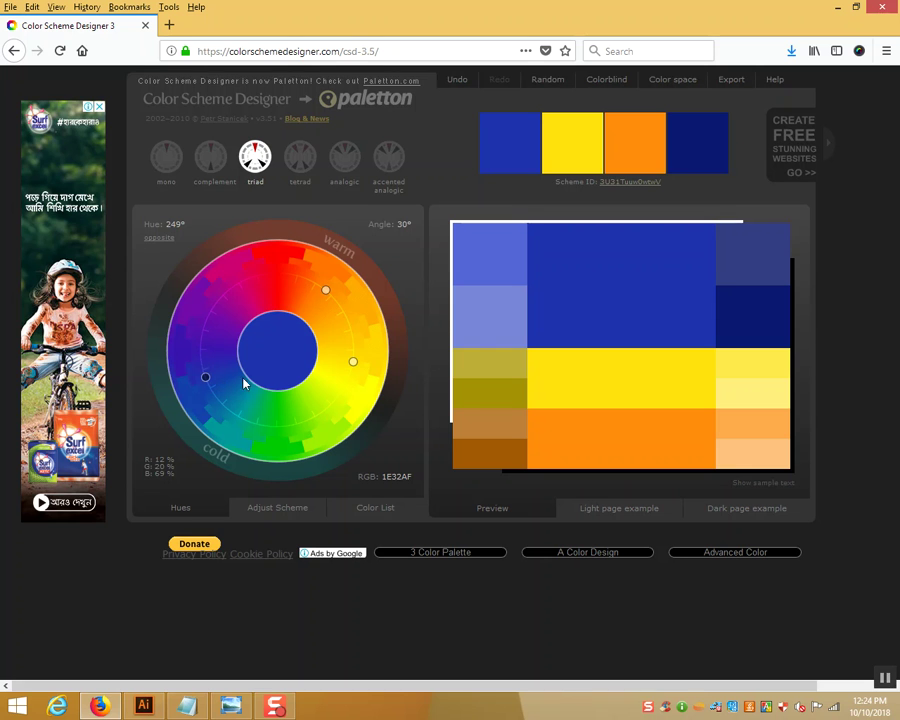
{"action": "mouse_move", "coordinate": [355, 367]}
{"action": "left_mouse_down"}
{"action": "mouse_move", "coordinate": [358, 322]}
{"action": "mouse_move", "coordinate": [362, 358]}
{"action": "mouse_move", "coordinate": [348, 396]}
{"action": "mouse_move", "coordinate": [305, 444]}
{"action": "mouse_move", "coordinate": [360, 376]}
{"action": "mouse_move", "coordinate": [331, 448]}
{"action": "mouse_move", "coordinate": [371, 381]}
{"action": "mouse_move", "coordinate": [362, 408]}
{"action": "mouse_move", "coordinate": [304, 450]}
{"action": "mouse_move", "coordinate": [320, 426]}
{"action": "mouse_move", "coordinate": [348, 412]}
{"action": "left_mouse_up"}
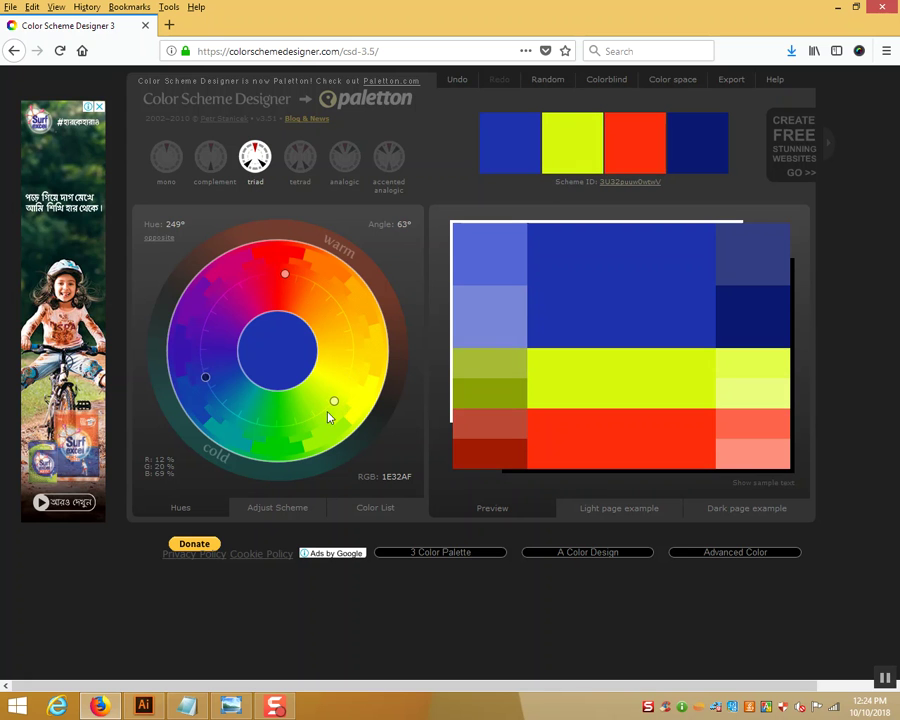
{"action": "mouse_move", "coordinate": [203, 382]}
{"action": "left_mouse_down"}
{"action": "mouse_move", "coordinate": [287, 433]}
{"action": "mouse_move", "coordinate": [345, 408]}
{"action": "mouse_move", "coordinate": [362, 355]}
{"action": "mouse_move", "coordinate": [352, 323]}
{"action": "left_mouse_up"}
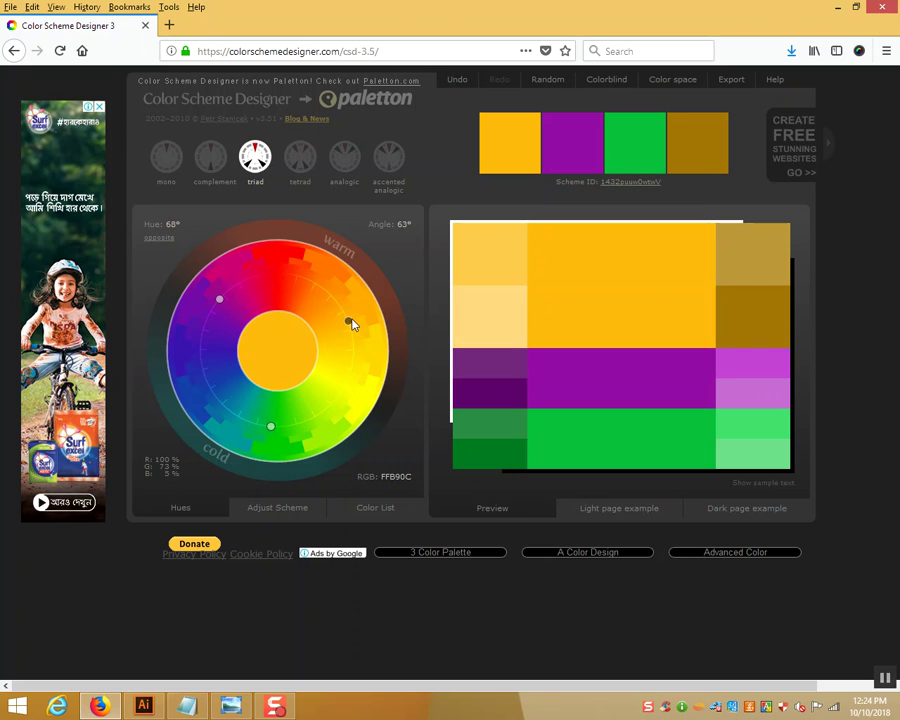
{"action": "mouse_move", "coordinate": [276, 433]}
{"action": "left_mouse_down"}
{"action": "mouse_move", "coordinate": [296, 430]}
{"action": "mouse_move", "coordinate": [314, 410]}
{"action": "mouse_move", "coordinate": [271, 430]}
{"action": "mouse_move", "coordinate": [205, 436]}
{"action": "mouse_move", "coordinate": [214, 437]}
{"action": "left_mouse_up"}
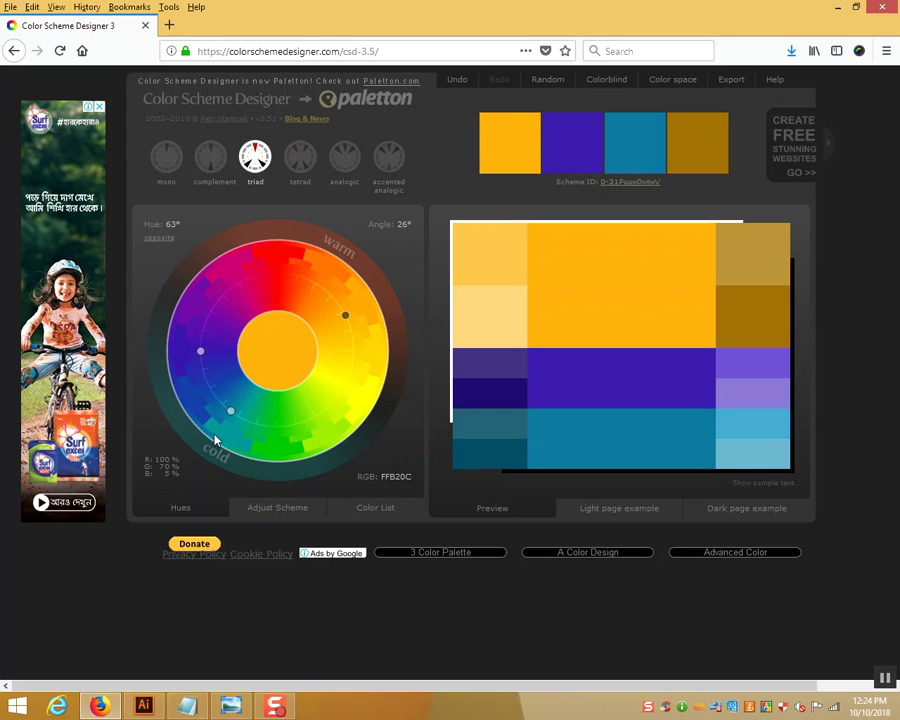
{"action": "left_click", "coordinate": [303, 160]}
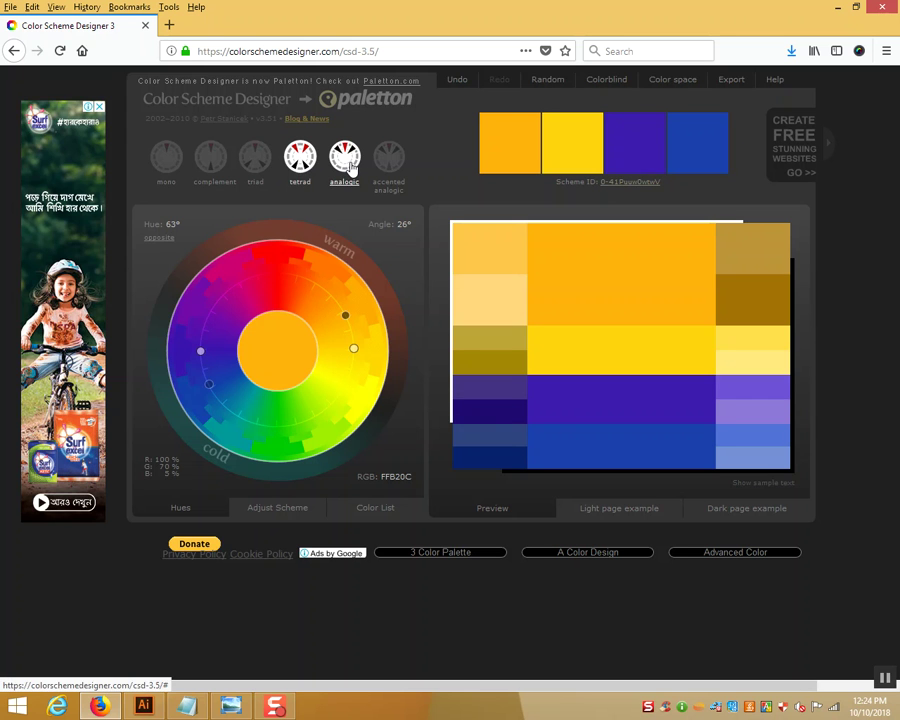
- Switch to an analogic scheme at hue 240° with a 50° angle (1945AB)
{"action": "left_click", "coordinate": [349, 167]}
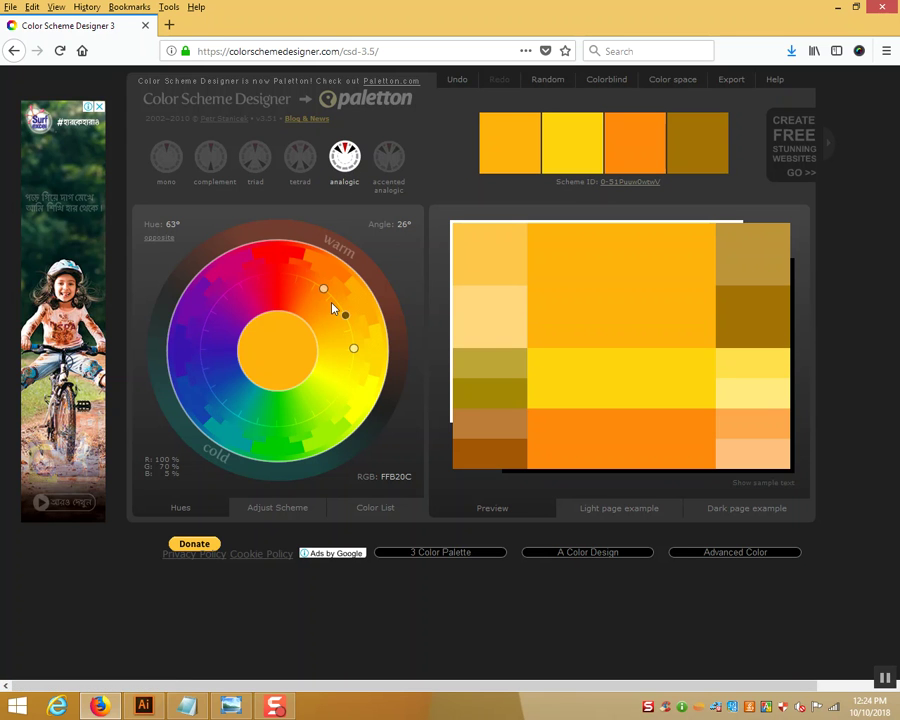
{"action": "mouse_move", "coordinate": [345, 316]}
{"action": "left_mouse_down"}
{"action": "mouse_move", "coordinate": [307, 281]}
{"action": "mouse_move", "coordinate": [227, 289]}
{"action": "mouse_move", "coordinate": [190, 321]}
{"action": "mouse_move", "coordinate": [186, 383]}
{"action": "left_mouse_up"}
{"action": "mouse_move", "coordinate": [231, 416]}
{"action": "left_mouse_down"}
{"action": "mouse_move", "coordinate": [256, 428]}
{"action": "mouse_move", "coordinate": [300, 426]}
{"action": "mouse_move", "coordinate": [216, 432]}
{"action": "mouse_move", "coordinate": [212, 440]}
{"action": "mouse_move", "coordinate": [241, 446]}
{"action": "mouse_move", "coordinate": [227, 446]}
{"action": "mouse_move", "coordinate": [266, 432]}
{"action": "mouse_move", "coordinate": [296, 440]}
{"action": "mouse_move", "coordinate": [279, 432]}
{"action": "mouse_move", "coordinate": [264, 445]}
{"action": "left_mouse_up"}
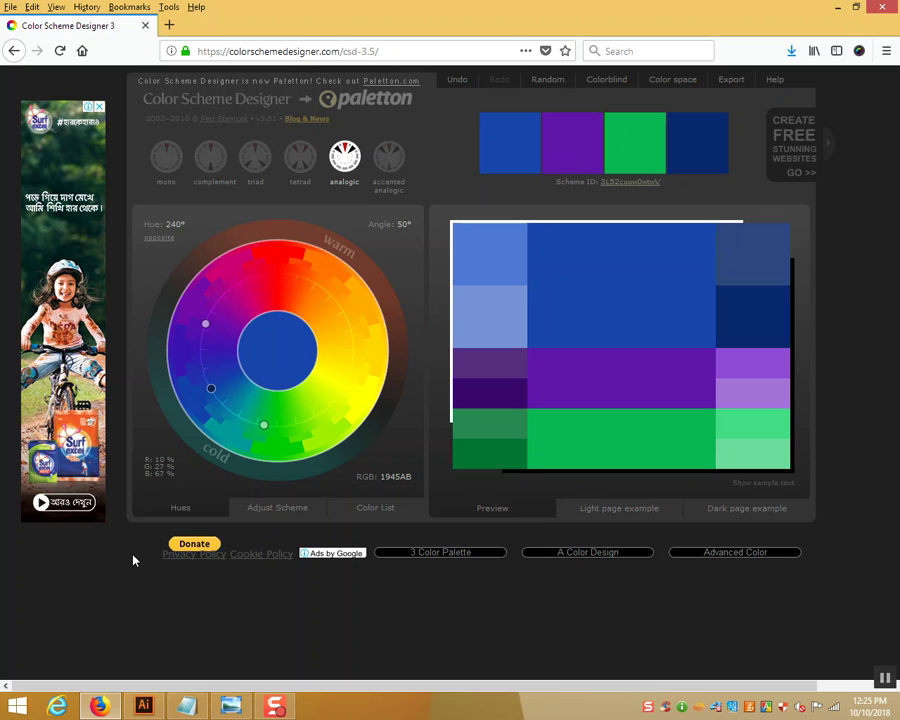
{"action": "left_click", "coordinate": [144, 708]}
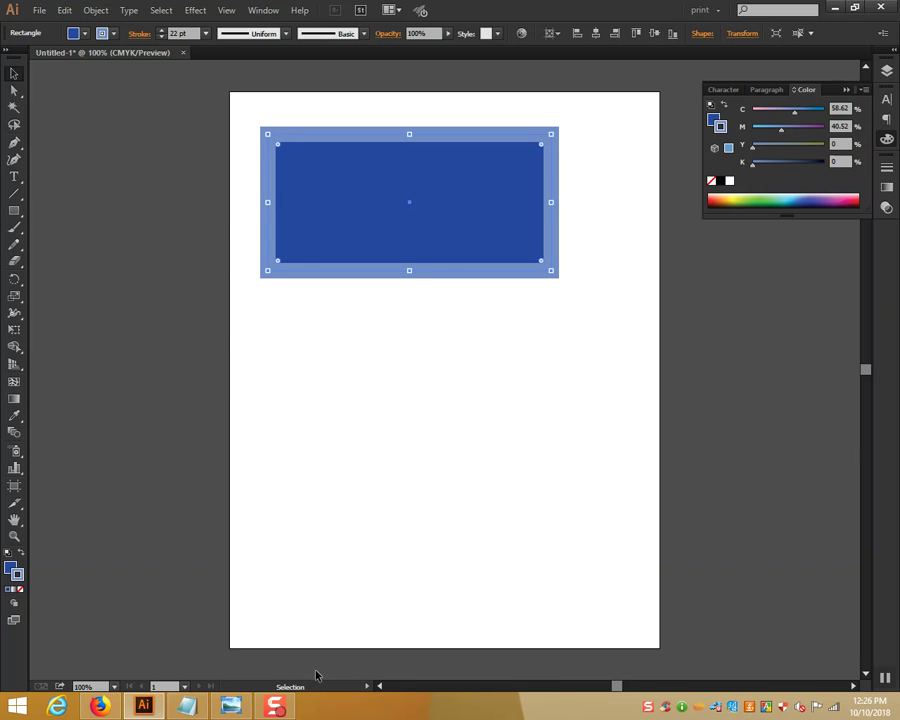
{"action": "left_click", "coordinate": [102, 706]}
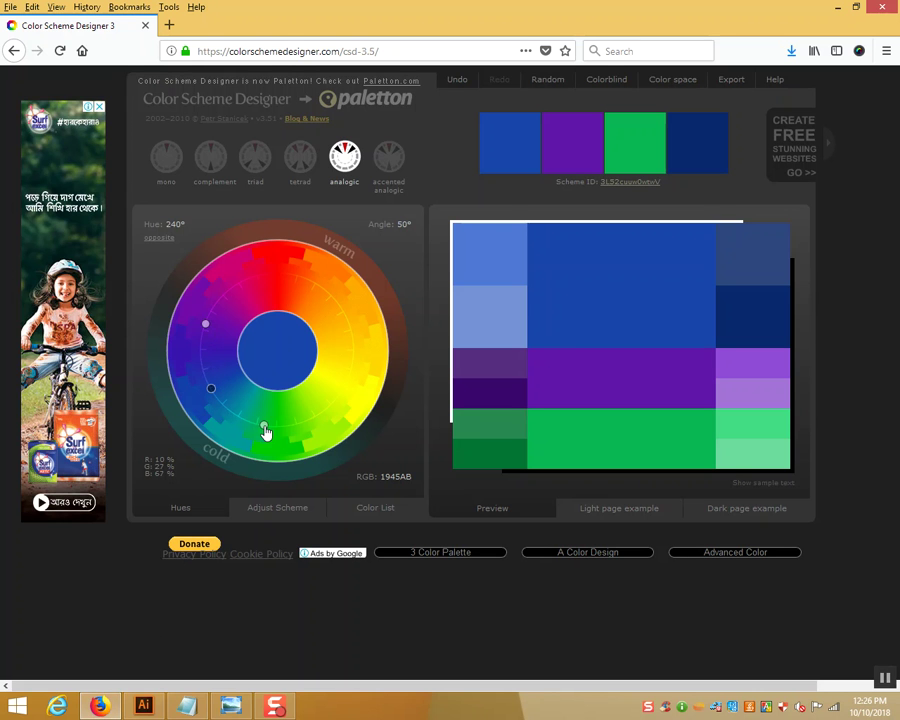
- Widen the analogic angle, then try complementary and 90° triad schemes with rotated hues
{"action": "mouse_move", "coordinate": [266, 432]}
{"action": "left_mouse_down"}
{"action": "mouse_move", "coordinate": [336, 404]}
{"action": "mouse_move", "coordinate": [306, 421]}
{"action": "left_mouse_up"}
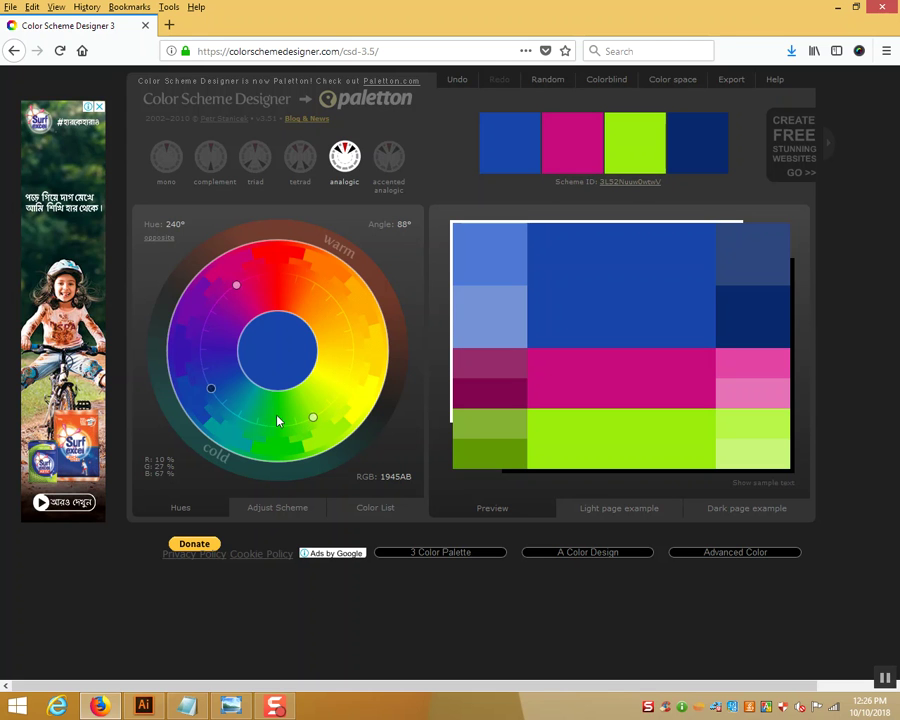
{"action": "left_click", "coordinate": [211, 155]}
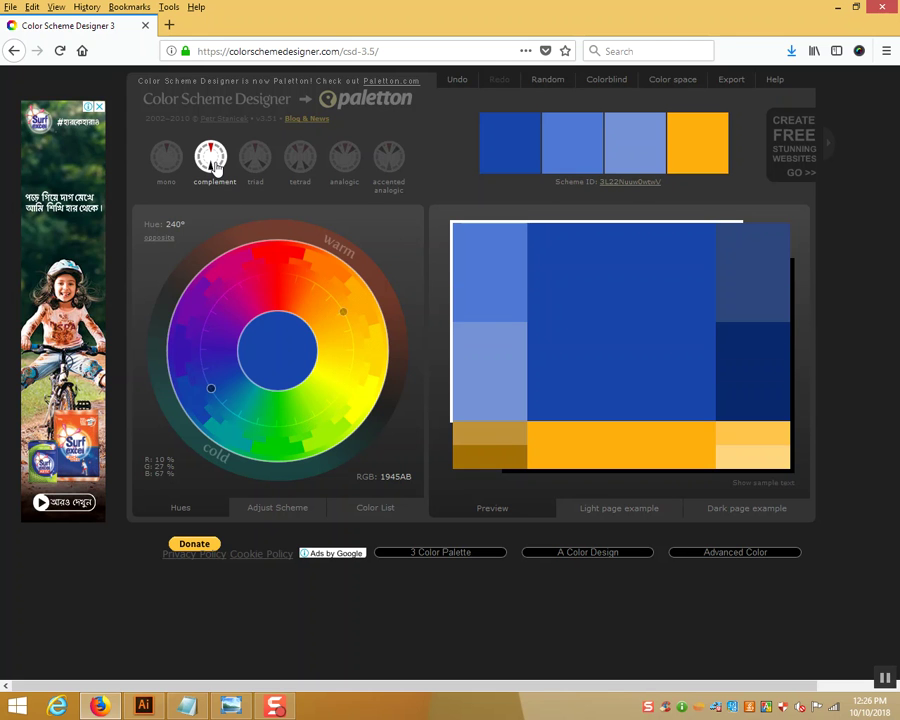
{"action": "mouse_move", "coordinate": [343, 316]}
{"action": "left_mouse_down"}
{"action": "mouse_move", "coordinate": [297, 294]}
{"action": "mouse_move", "coordinate": [317, 305]}
{"action": "left_mouse_up"}
{"action": "left_click", "coordinate": [254, 160]}
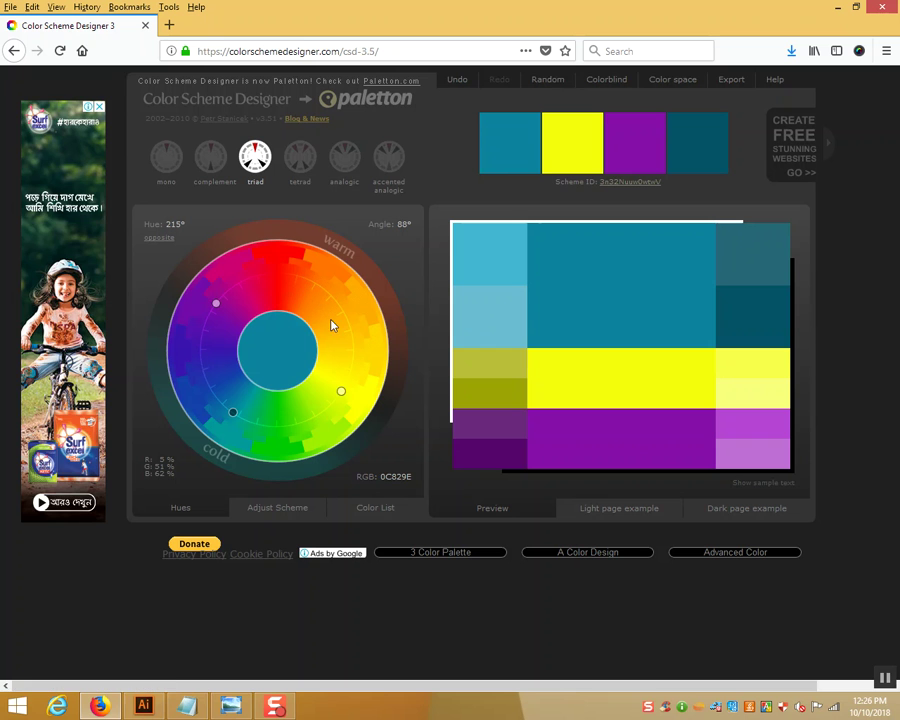
{"action": "left_click_drag", "start_coordinate": [341, 392], "coordinate": [340, 396]}
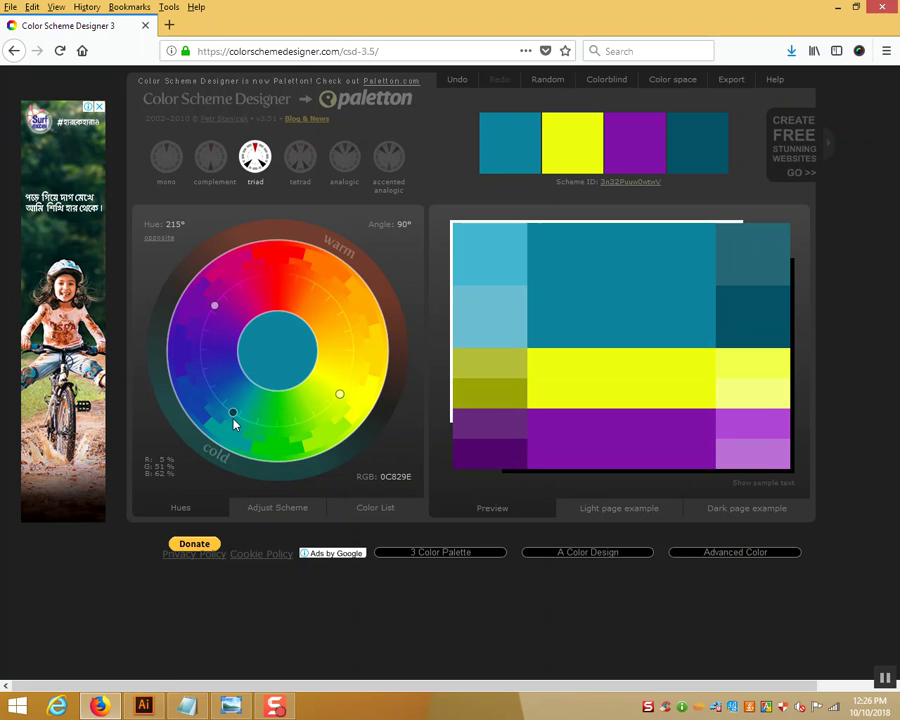
{"action": "left_click_drag", "start_coordinate": [234, 414], "coordinate": [283, 428]}
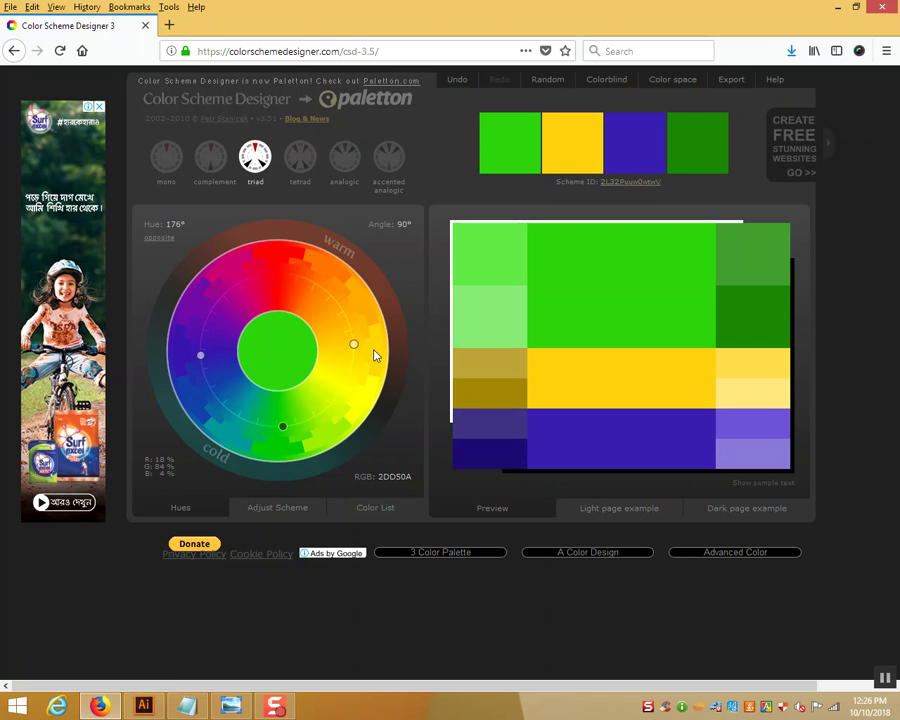
{"action": "mouse_move", "coordinate": [353, 347]}
{"action": "left_mouse_down"}
{"action": "mouse_move", "coordinate": [337, 302]}
{"action": "mouse_move", "coordinate": [354, 345]}
{"action": "left_mouse_up"}
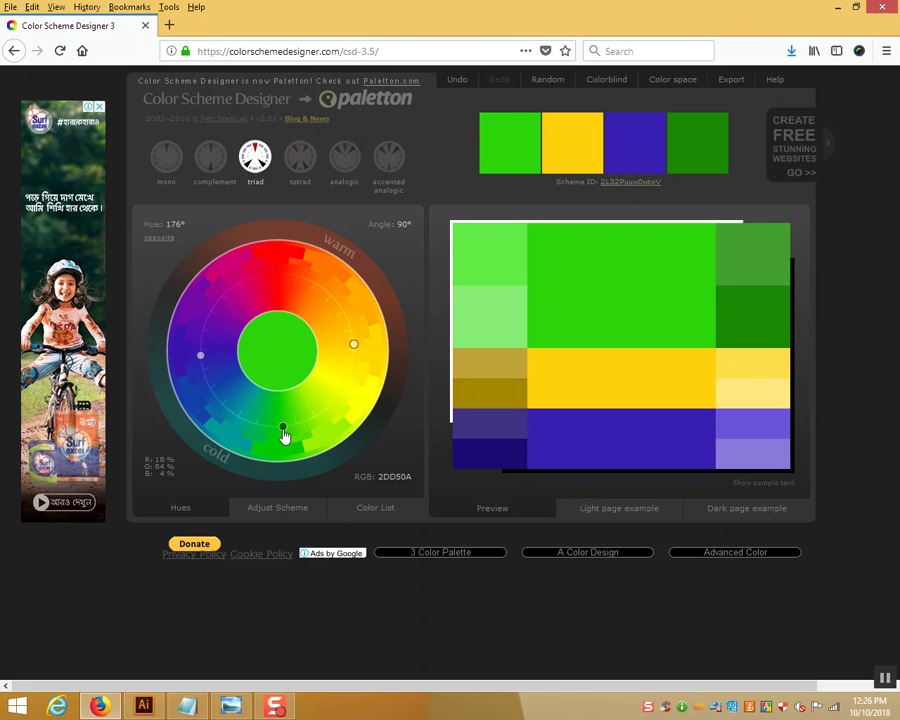
{"action": "left_click_drag", "start_coordinate": [283, 428], "coordinate": [218, 304]}
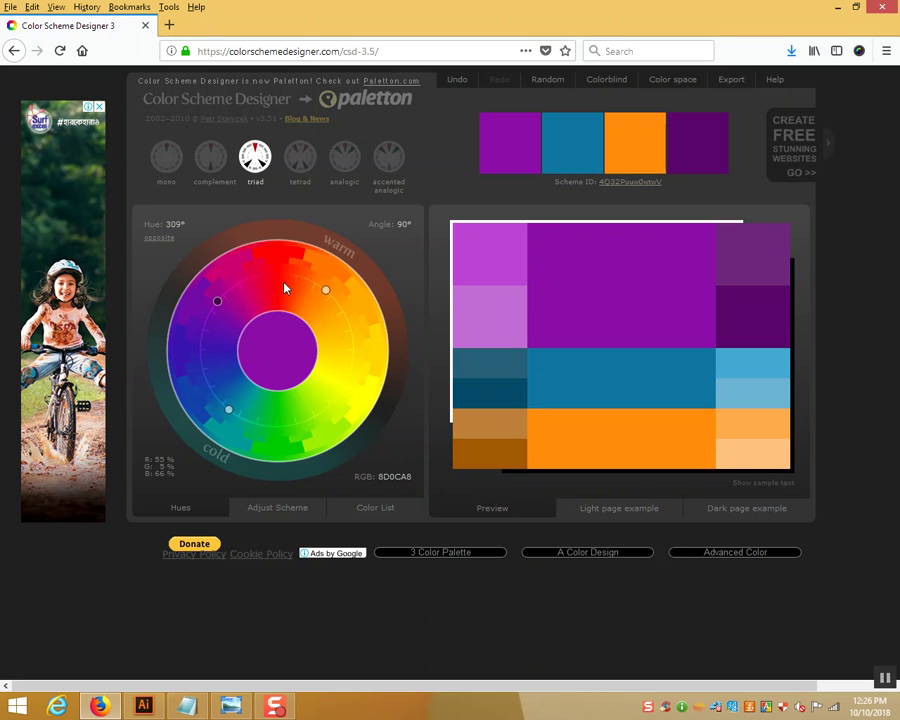
- Set an analogic 309° scheme at a 60° angle: purple, red-orange and blue
{"action": "left_click", "coordinate": [336, 162]}
{"action": "mouse_move", "coordinate": [325, 290]}
{"action": "left_mouse_down"}
{"action": "mouse_move", "coordinate": [260, 286]}
{"action": "mouse_move", "coordinate": [329, 357]}
{"action": "left_mouse_up"}
{"action": "left_click_drag", "start_coordinate": [325, 290], "coordinate": [289, 274]}
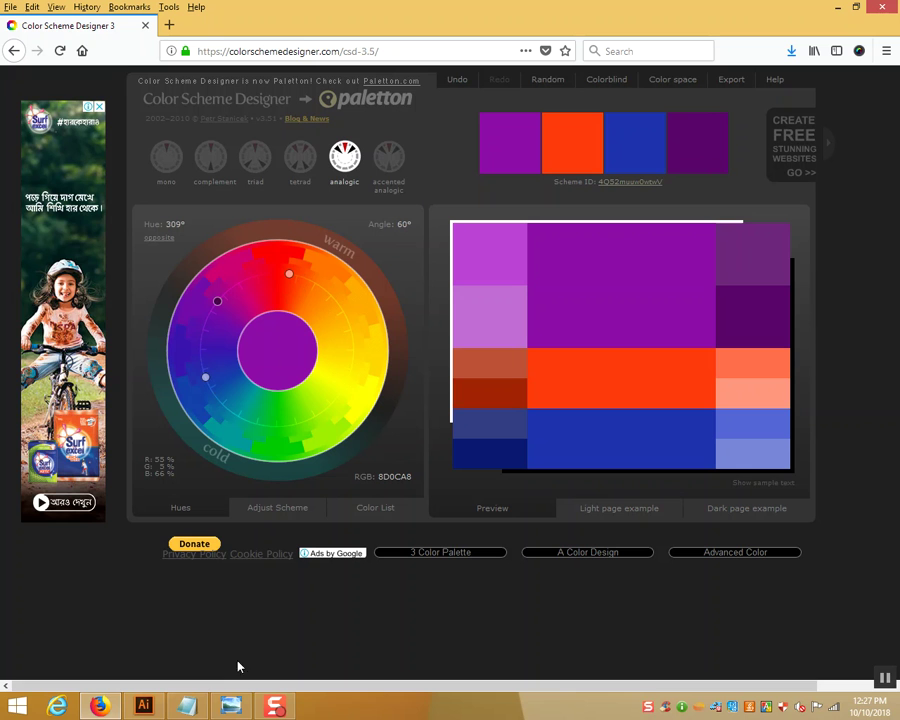
{"action": "mouse_move", "coordinate": [143, 706]}
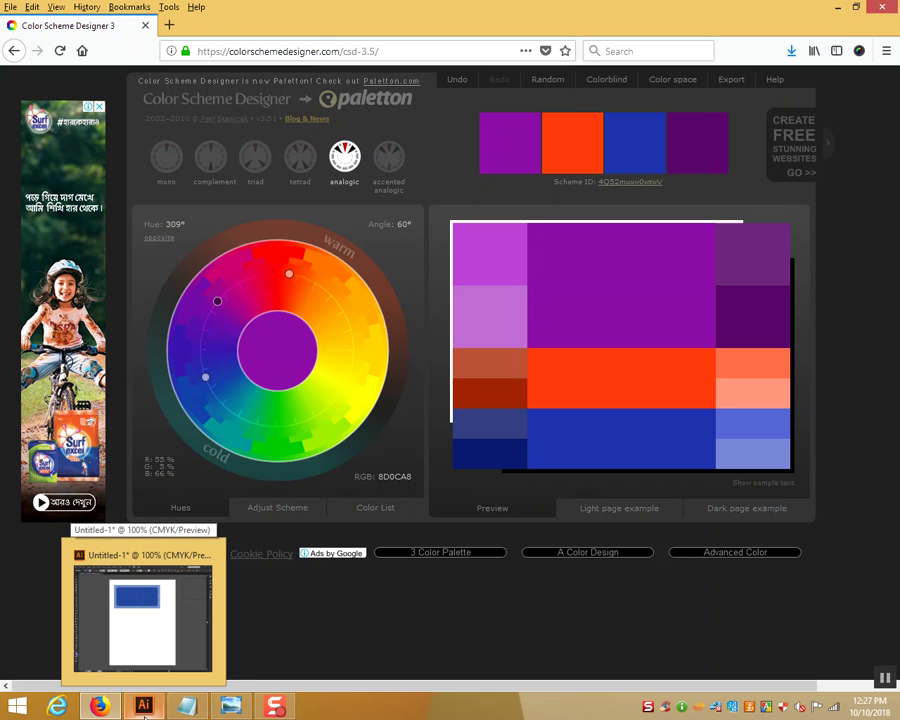
{"action": "left_click", "coordinate": [143, 706]}
- Delete the old thick-bordered rectangle
{"action": "left_click", "coordinate": [400, 327]}
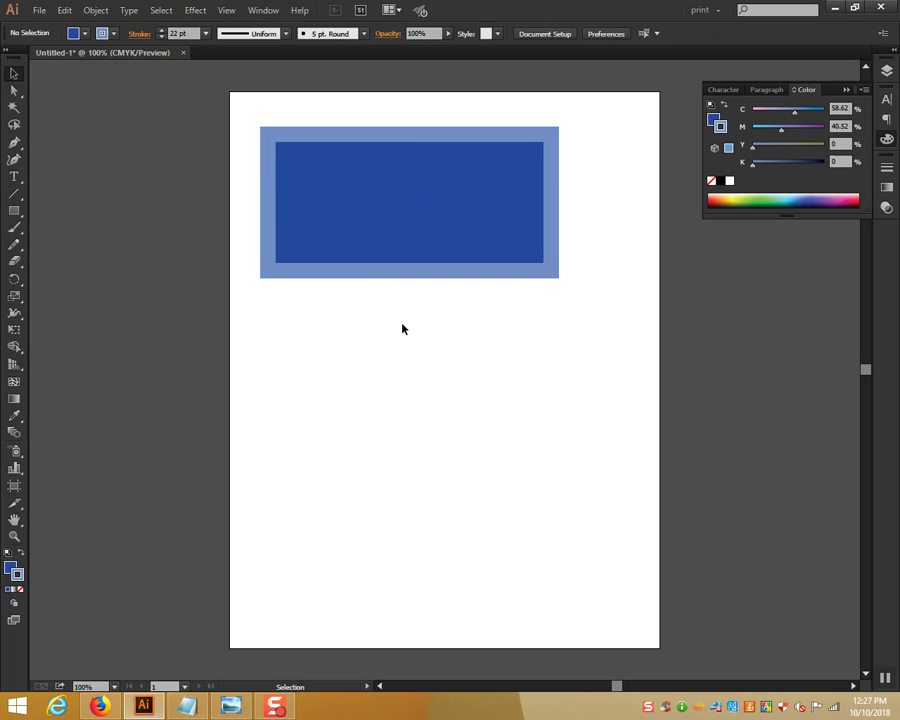
{"action": "left_click", "coordinate": [397, 225]}
{"action": "key", "text": "Delete"}
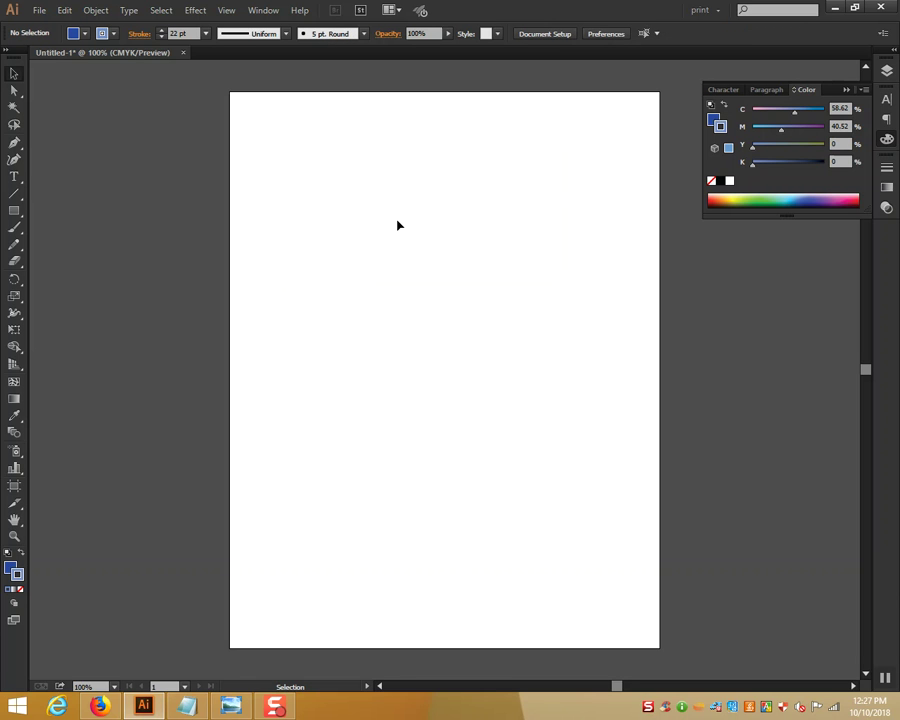
- Draw a new blue rectangle with no stroke and move it toward the page's upper middle
{"action": "left_click", "coordinate": [15, 210]}
{"action": "left_click_drag", "start_coordinate": [264, 162], "coordinate": [358, 236]}
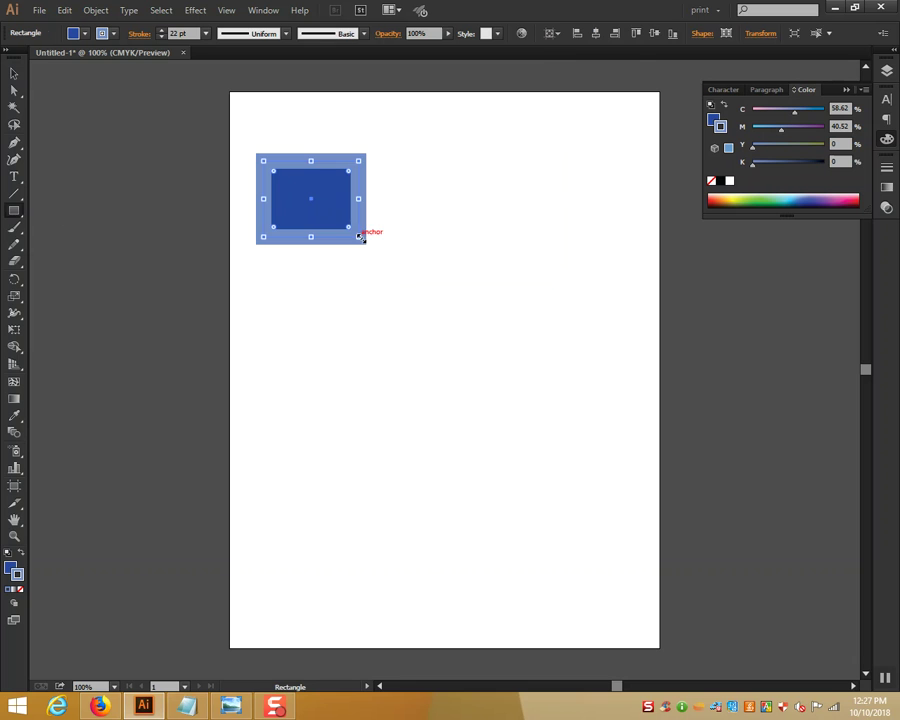
{"action": "left_click", "coordinate": [20, 589]}
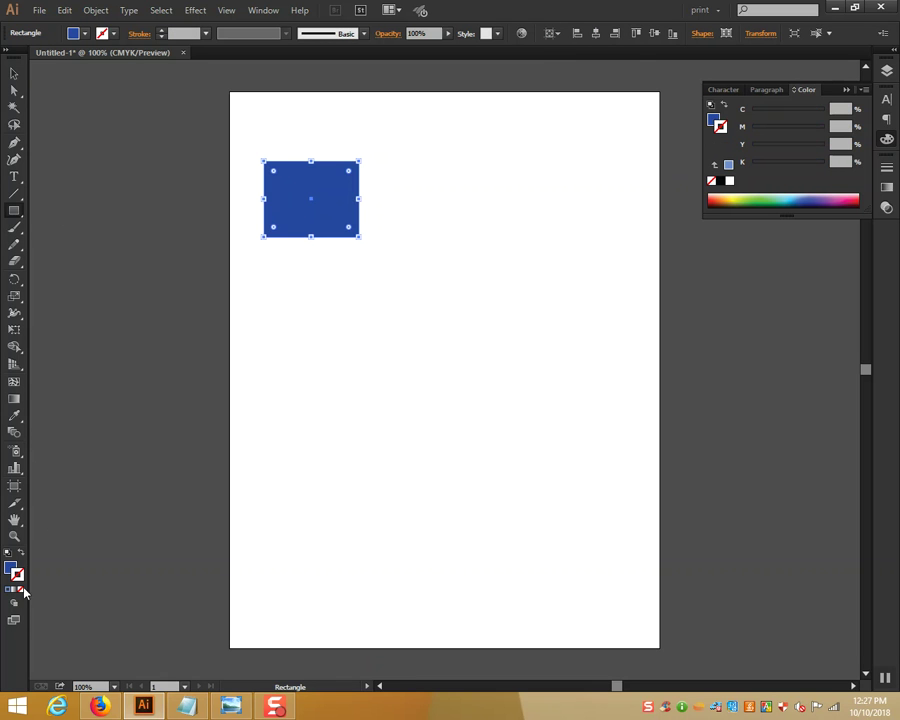
{"action": "left_click", "coordinate": [12, 75]}
{"action": "left_click_drag", "start_coordinate": [318, 221], "coordinate": [436, 252]}
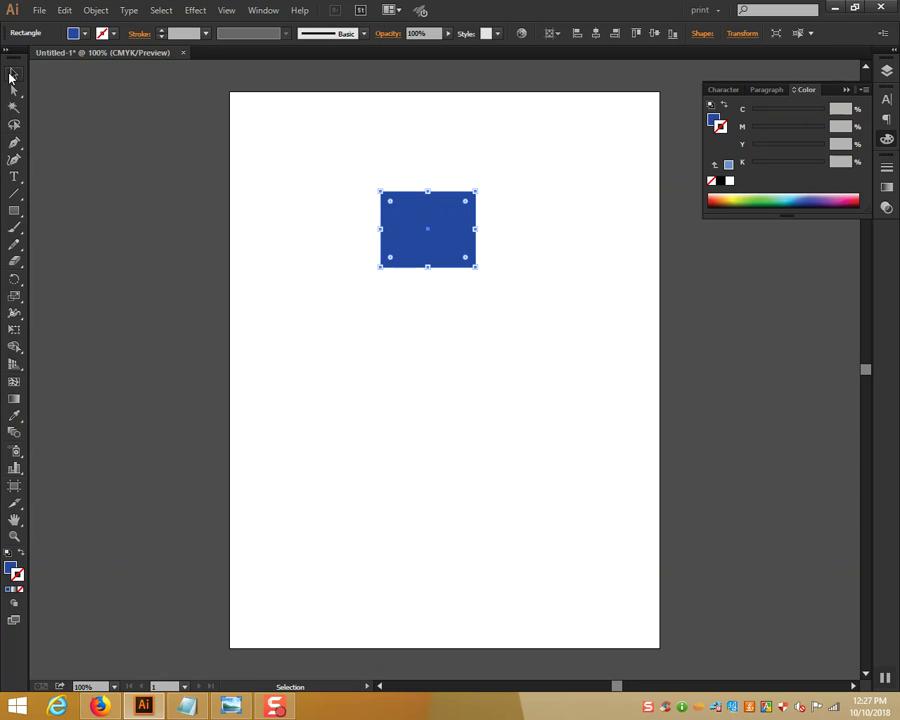
- Show the toolbar in two columns and go back to the Selection tool
{"action": "left_click", "coordinate": [9, 55]}
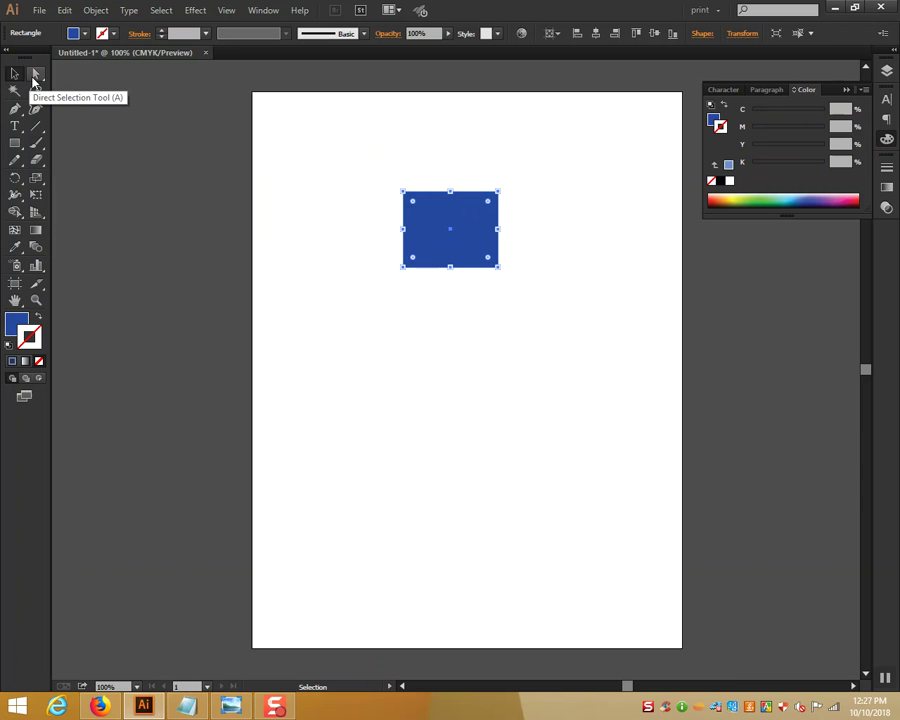
{"action": "left_click_drag", "start_coordinate": [33, 80], "coordinate": [72, 102]}
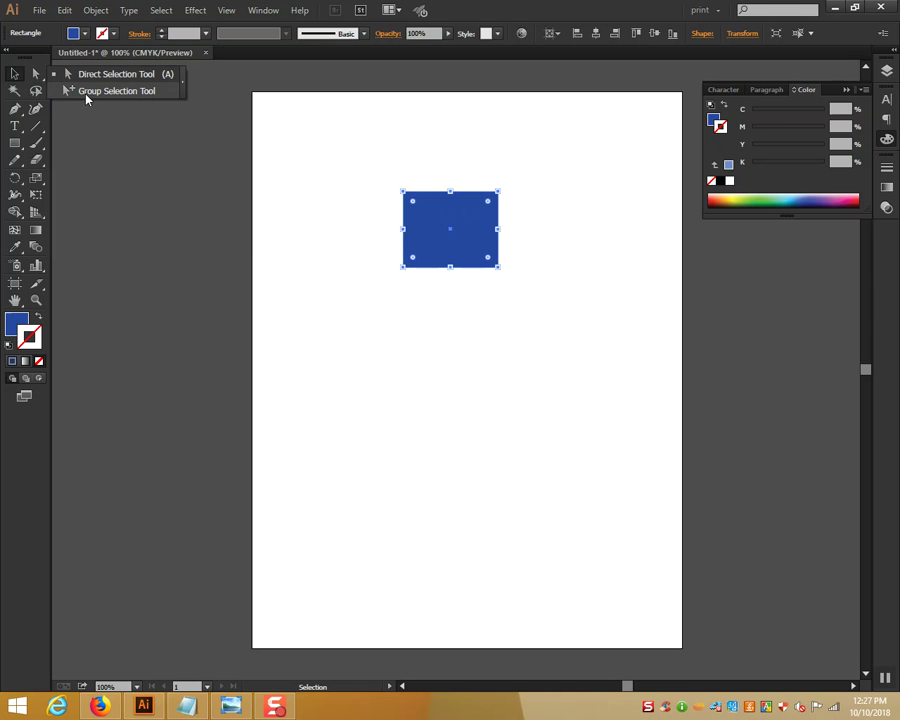
{"action": "left_click", "coordinate": [13, 78]}
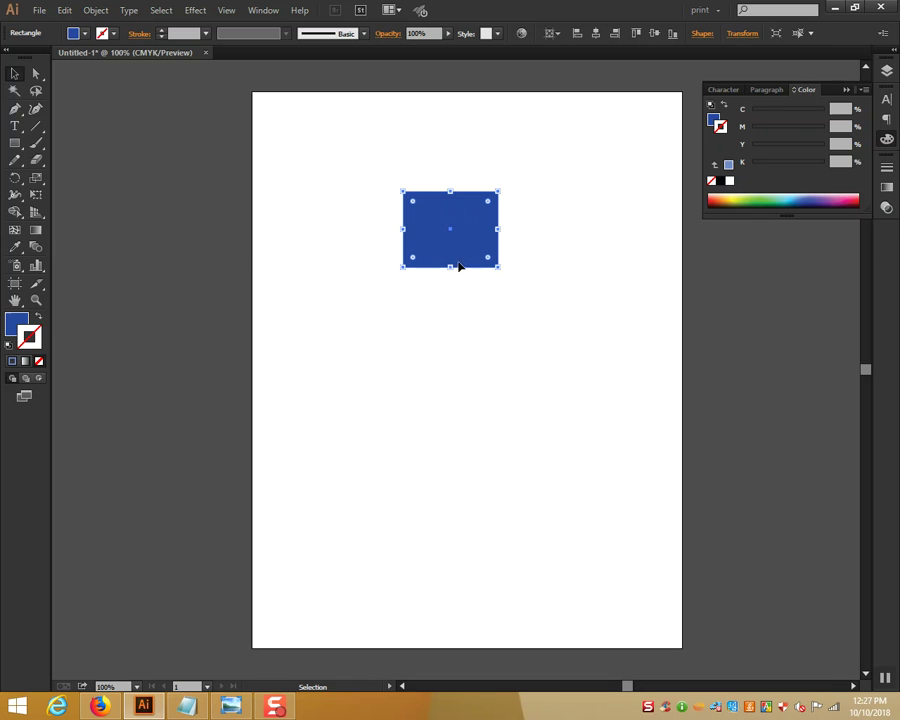
- Alt-drag copies of the rectangle across the page, then marquee-select them all
{"action": "left_click_drag", "start_coordinate": [469, 256], "coordinate": [367, 237]}
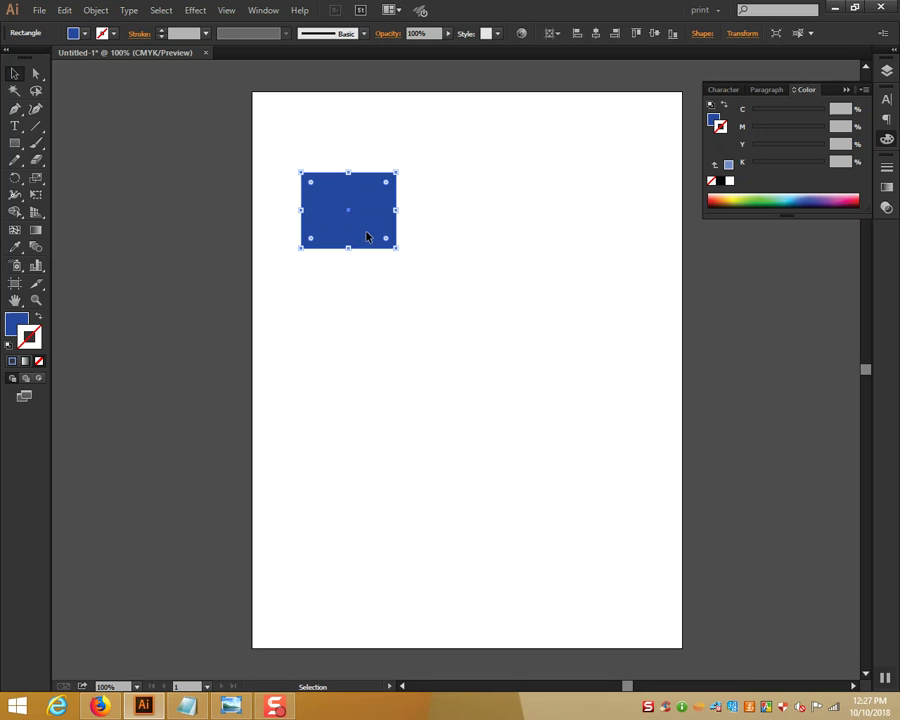
{"action": "mouse_move", "coordinate": [367, 237]}
{"action": "left_mouse_down"}
{"action": "mouse_move", "coordinate": [433, 333]}
{"action": "mouse_move", "coordinate": [482, 248]}
{"action": "mouse_move", "coordinate": [533, 370]}
{"action": "mouse_move", "coordinate": [583, 258]}
{"action": "mouse_move", "coordinate": [634, 356]}
{"action": "mouse_move", "coordinate": [636, 388]}
{"action": "mouse_move", "coordinate": [579, 464]}
{"action": "mouse_move", "coordinate": [536, 498]}
{"action": "mouse_move", "coordinate": [382, 470]}
{"action": "mouse_move", "coordinate": [303, 364]}
{"action": "left_mouse_up"}
{"action": "left_click_drag", "start_coordinate": [388, 474], "coordinate": [331, 580]}
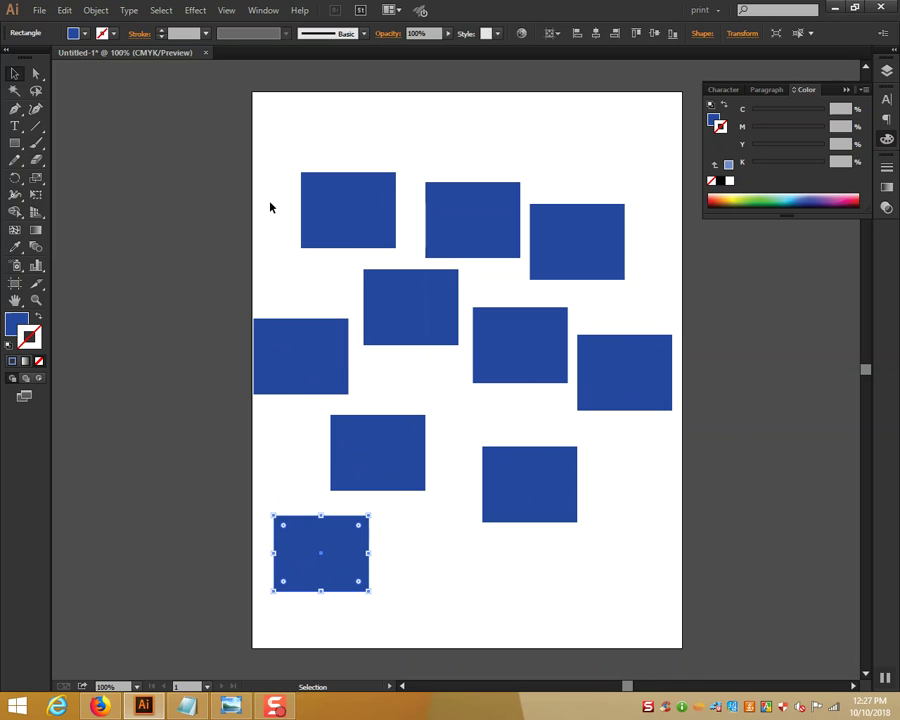
{"action": "left_click_drag", "start_coordinate": [196, 161], "coordinate": [248, 233]}
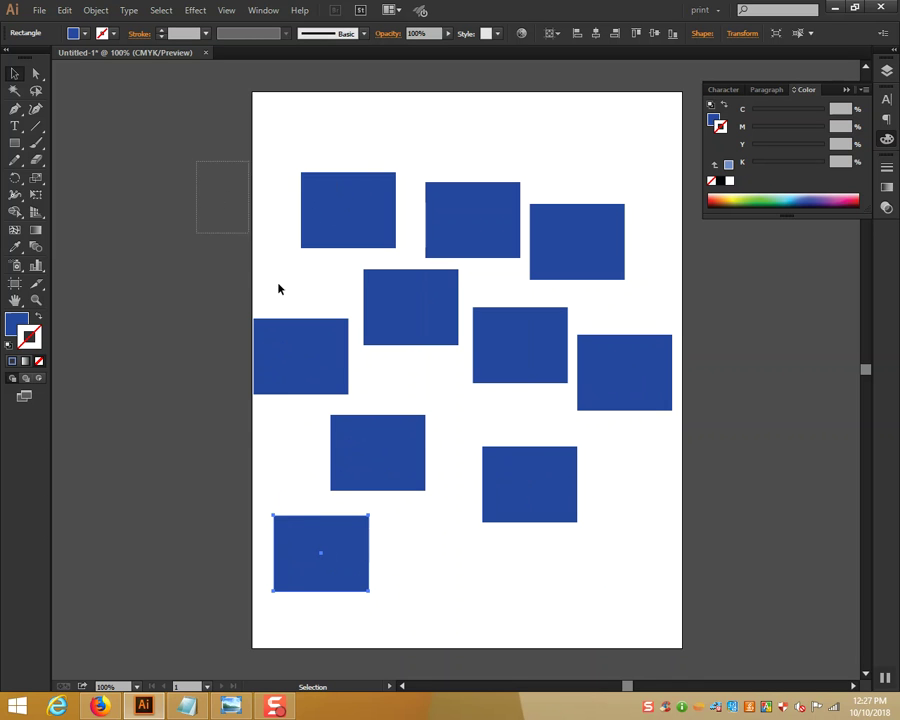
{"action": "left_click_drag", "start_coordinate": [279, 289], "coordinate": [701, 636]}
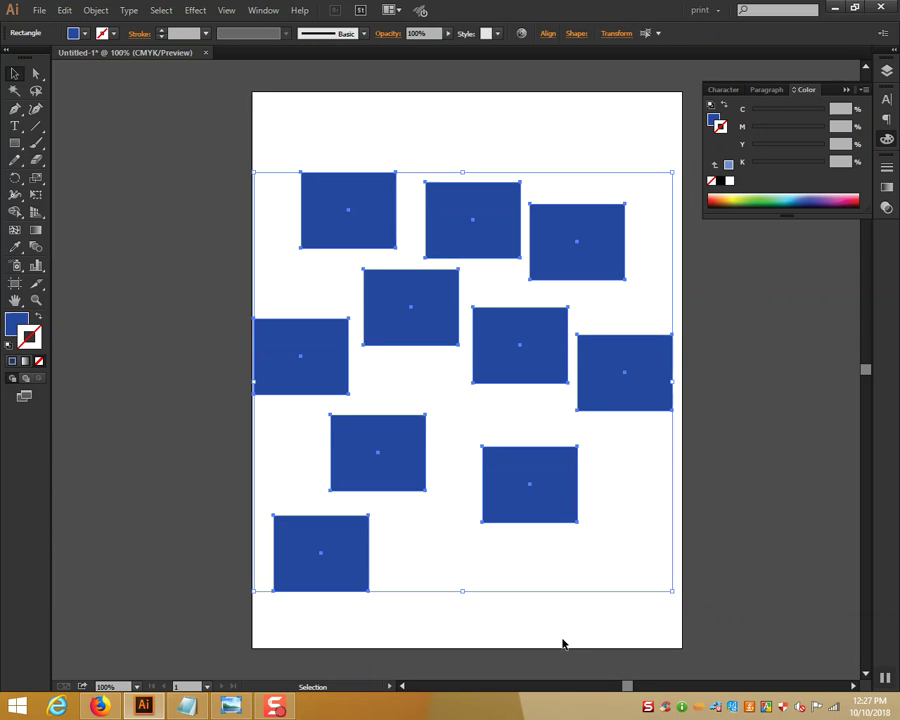
- Marquee-select all ten rectangles
{"action": "left_click", "coordinate": [563, 644]}
{"action": "mouse_move", "coordinate": [311, 135]}
{"action": "left_mouse_down"}
{"action": "mouse_move", "coordinate": [596, 326]}
{"action": "mouse_move", "coordinate": [608, 507]}
{"action": "left_mouse_up"}
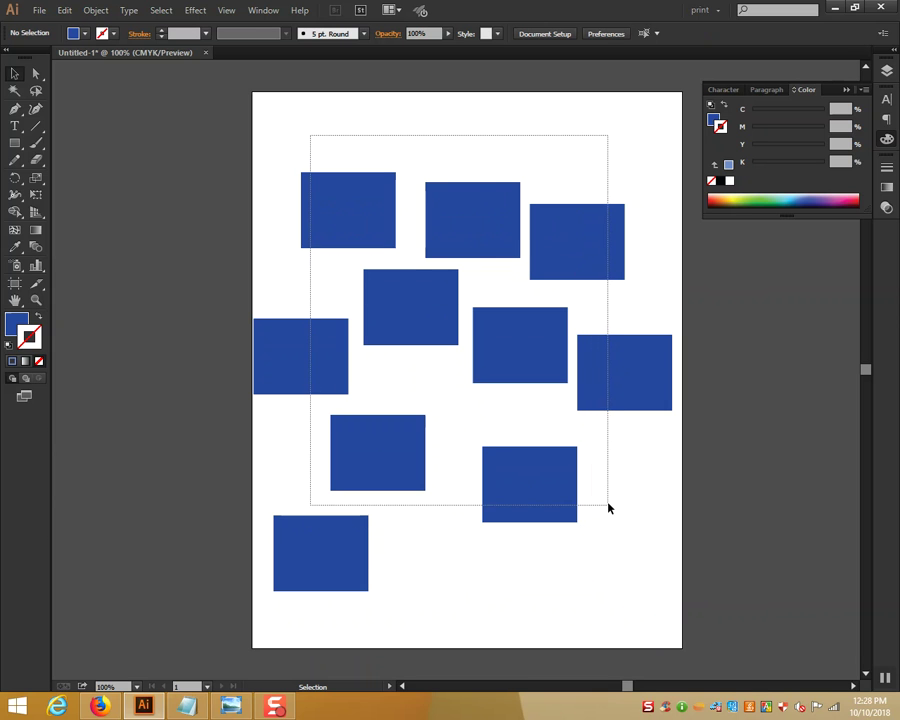
{"action": "left_click_drag", "start_coordinate": [608, 507], "coordinate": [615, 521]}
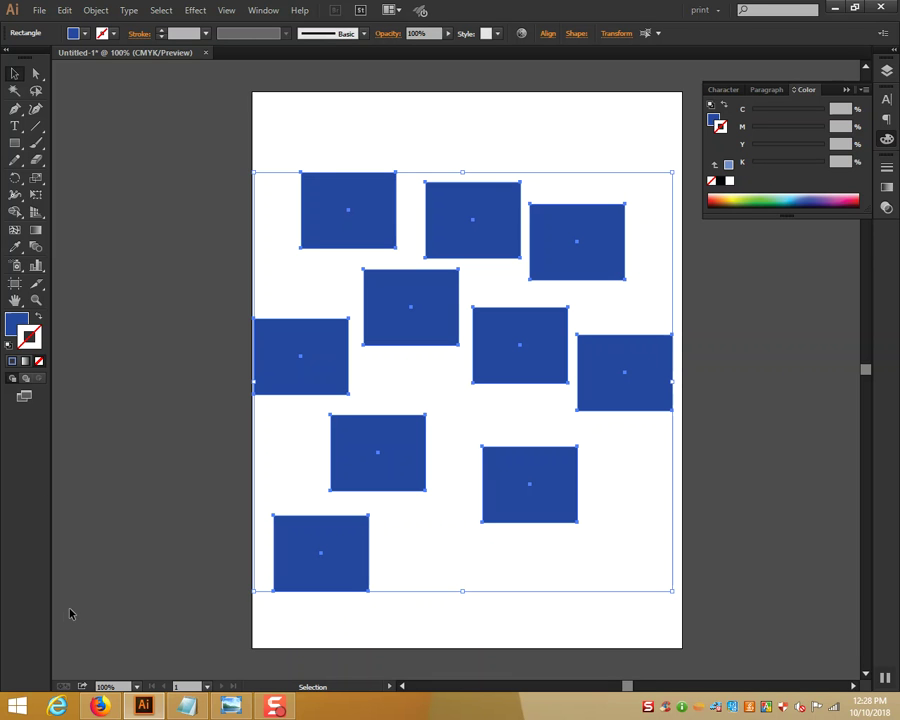
{"action": "left_click", "coordinate": [316, 152]}
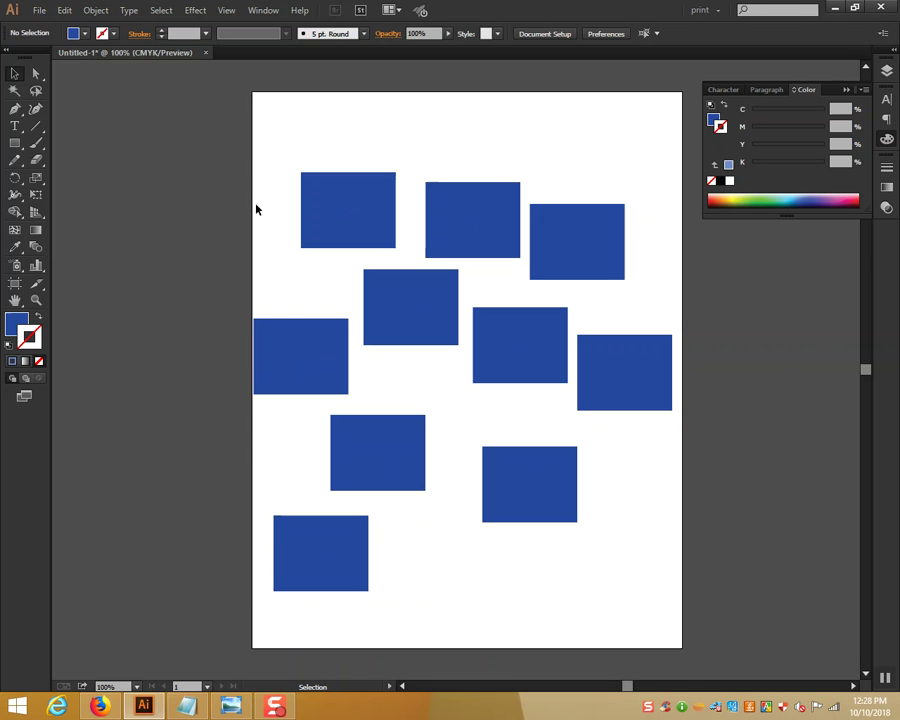
{"action": "left_click_drag", "start_coordinate": [265, 209], "coordinate": [677, 573]}
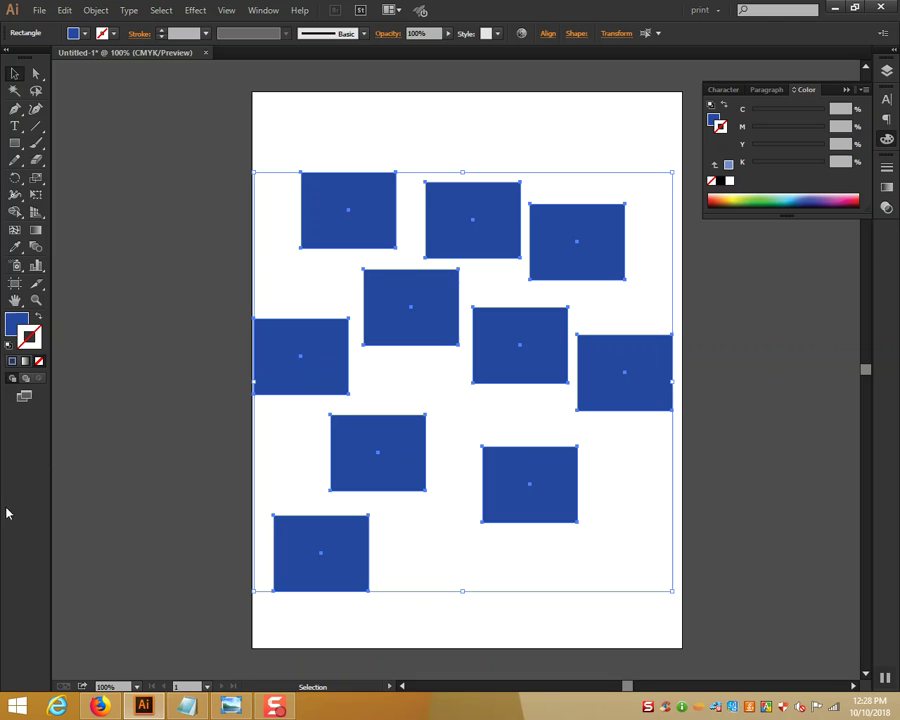
- Recolour the selected rectangles to C 100, M 80, Y 0, K 0, then select the top-left one
{"action": "left_click", "coordinate": [18, 322]}
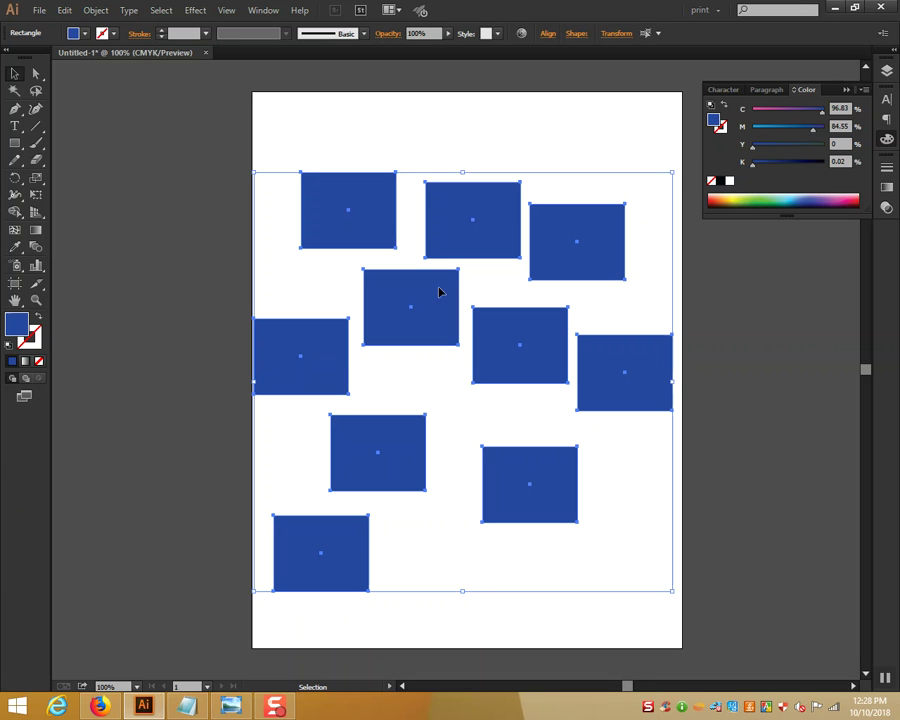
{"action": "left_click_drag", "start_coordinate": [821, 112], "coordinate": [826, 112]}
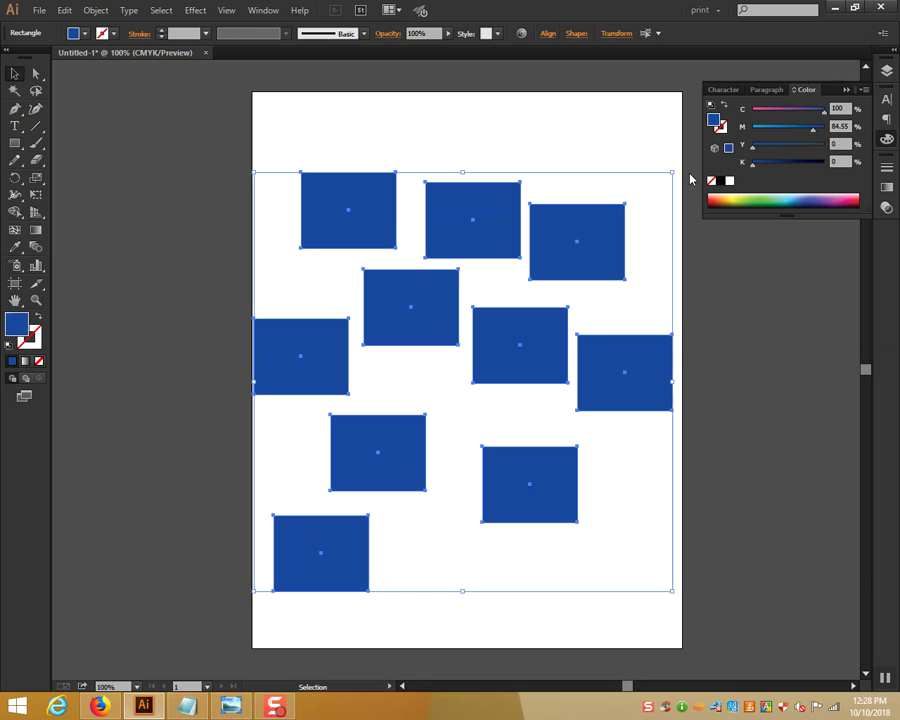
{"action": "left_click", "coordinate": [840, 126]}
{"action": "type", "text": "80"}
{"action": "key", "text": "Return"}
{"action": "left_click", "coordinate": [382, 133]}
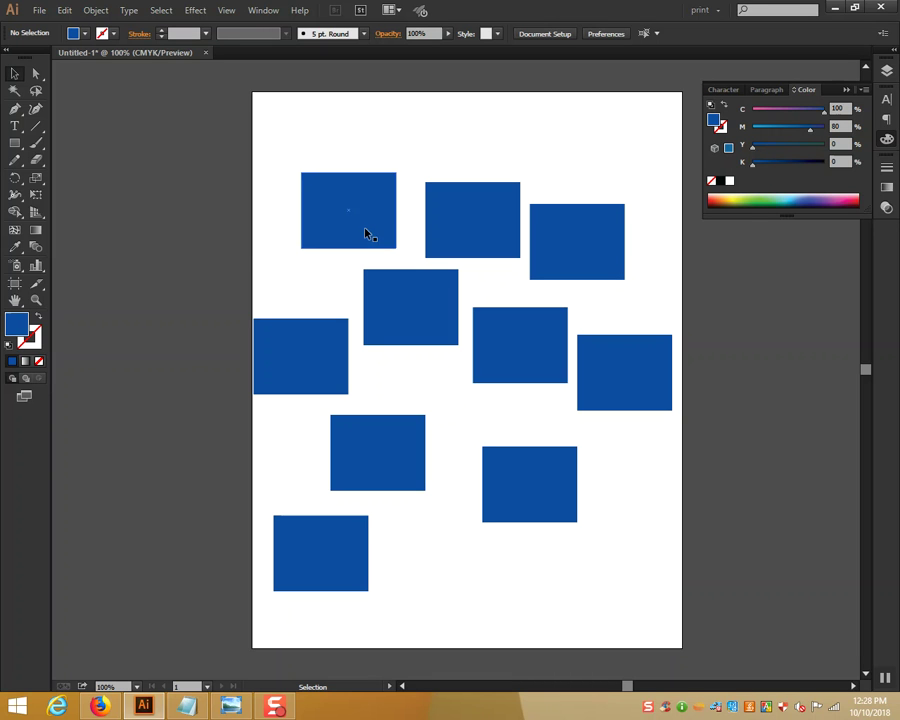
{"action": "left_click", "coordinate": [373, 190]}
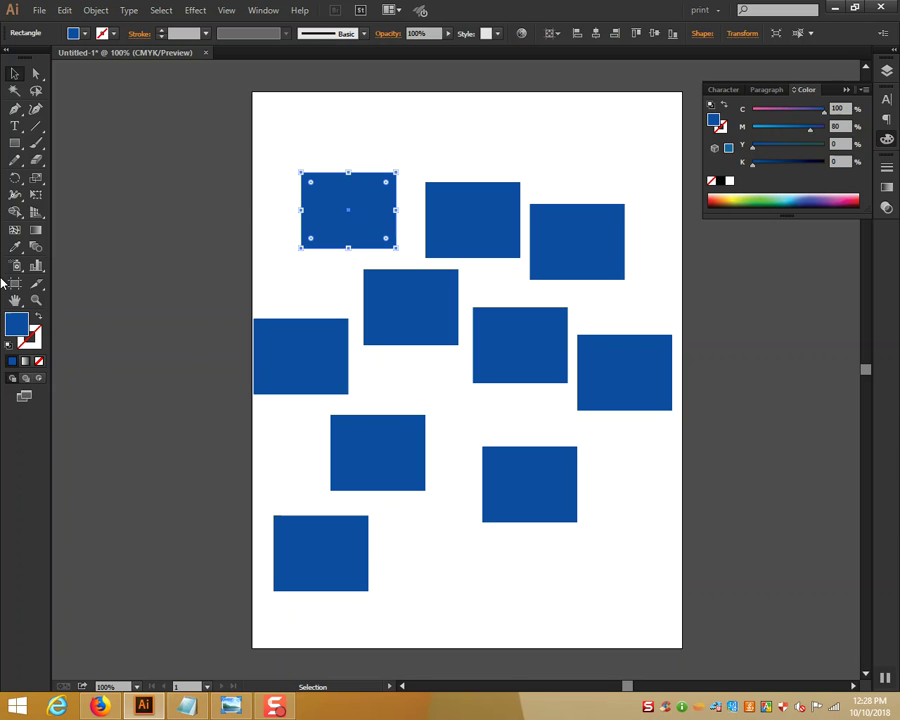
{"action": "left_click", "coordinate": [162, 11]}
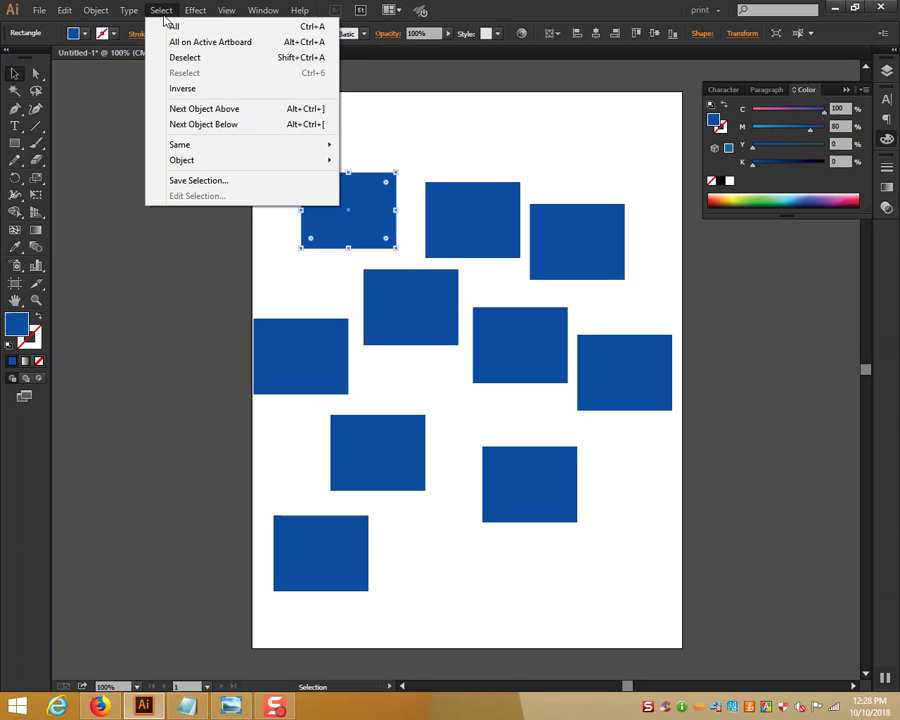
{"action": "mouse_move", "coordinate": [240, 145]}
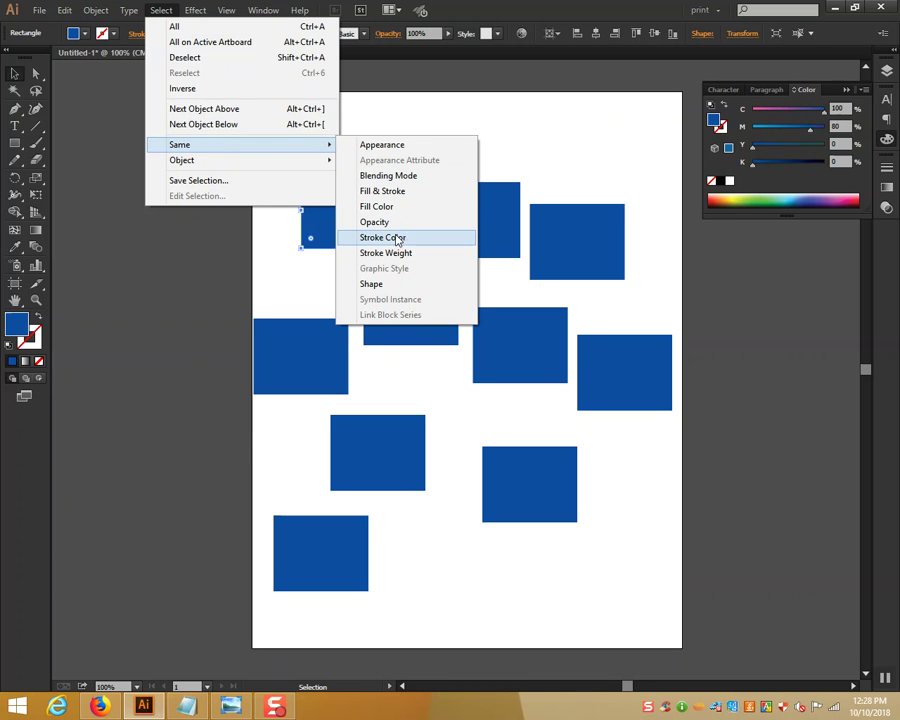
{"action": "left_click", "coordinate": [373, 208]}
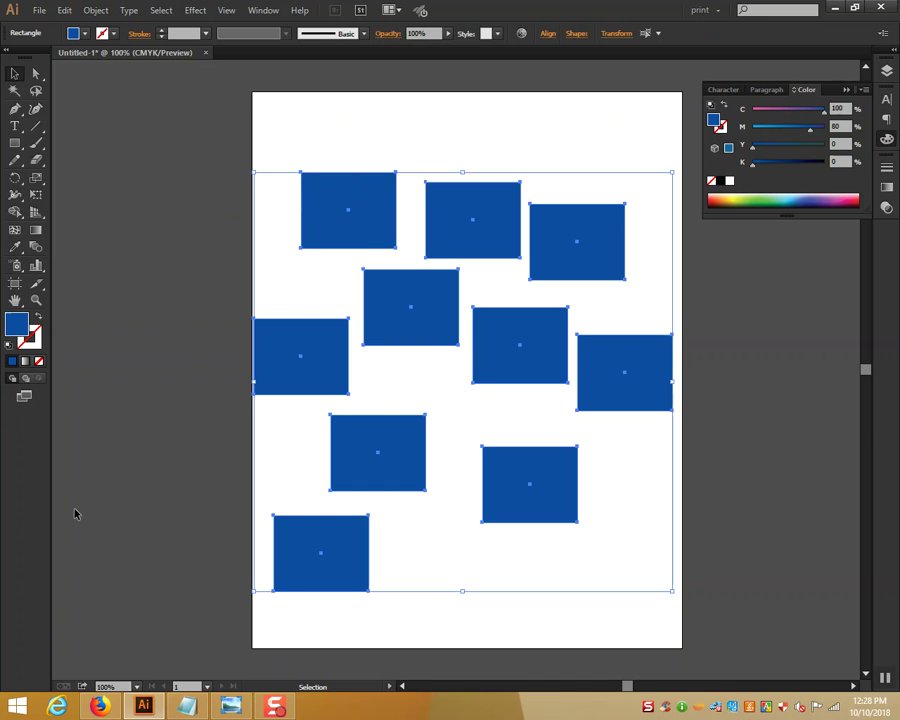
{"action": "left_click", "coordinate": [838, 126]}
{"action": "type", "text": "70"}
{"action": "key", "text": "Return"}
{"action": "left_click", "coordinate": [838, 108]}
{"action": "key", "text": "Return"}
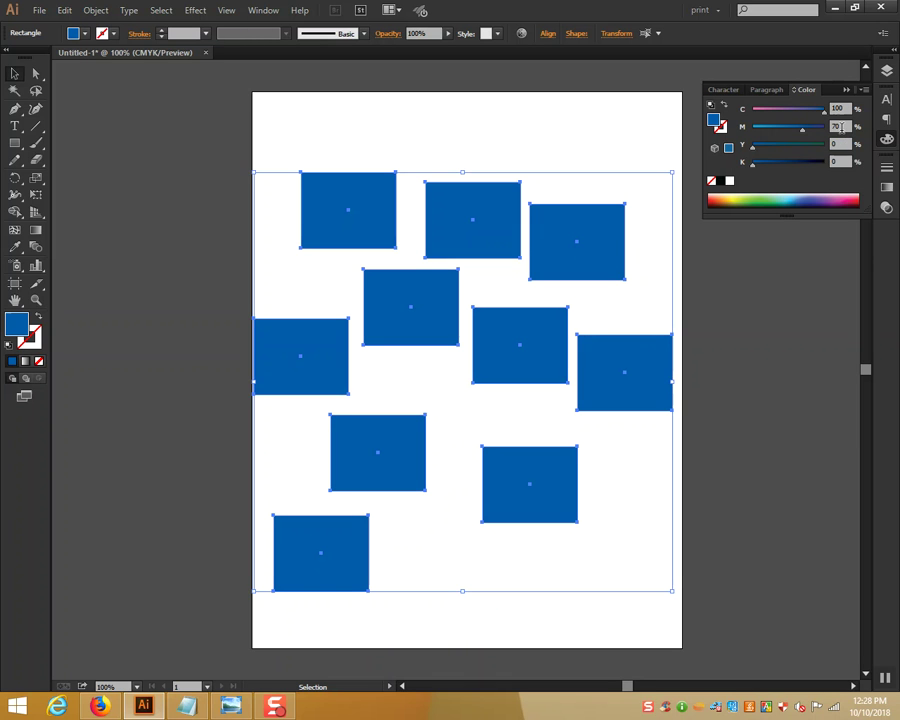
{"action": "left_click", "coordinate": [630, 169]}
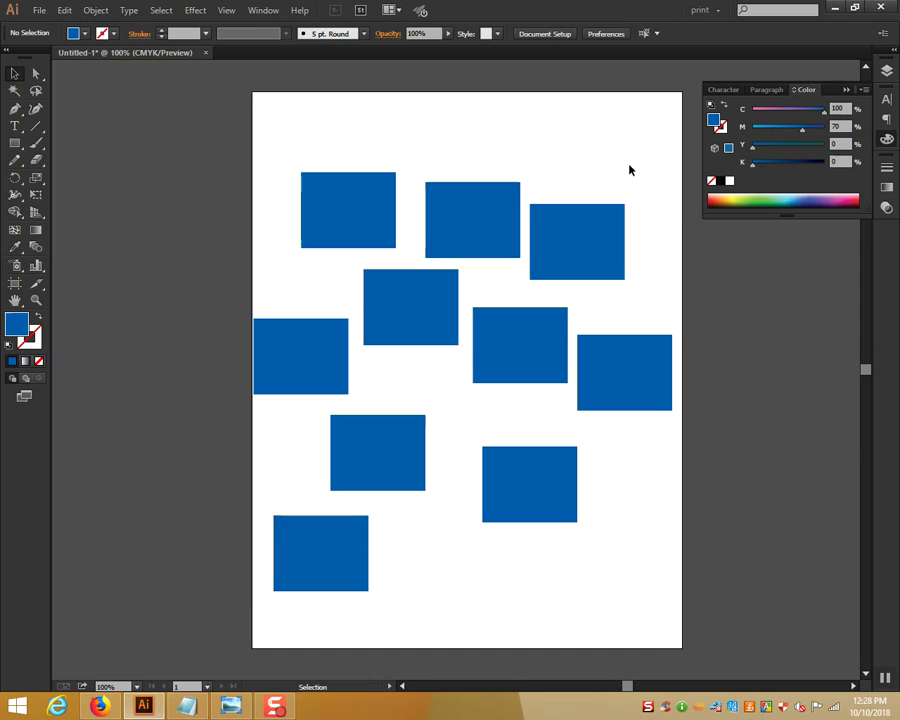
{"action": "left_click", "coordinate": [613, 217]}
{"action": "left_click", "coordinate": [838, 127]}
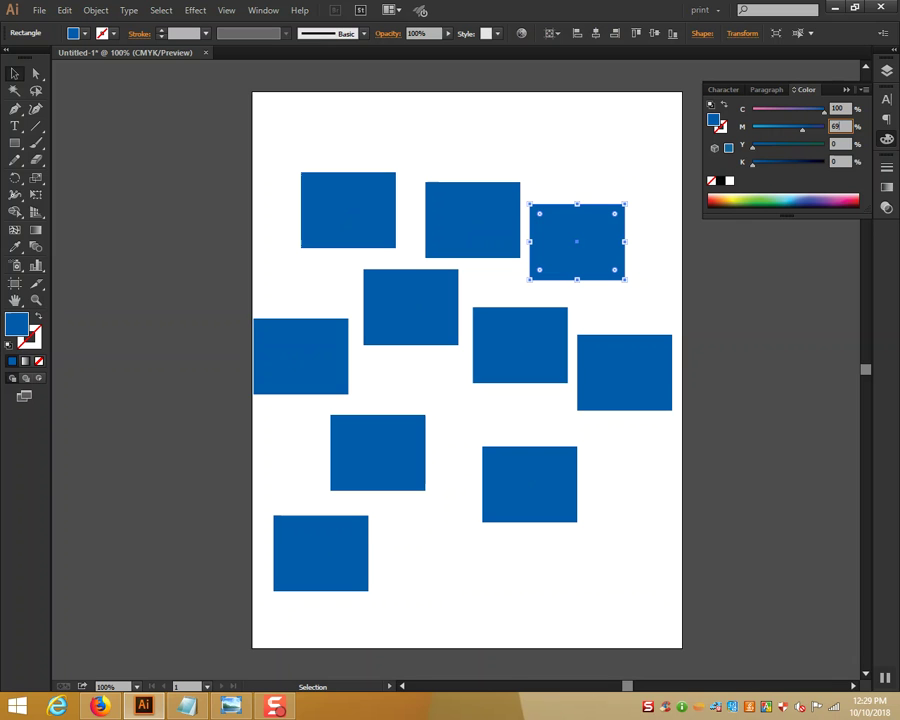
{"action": "key", "text": "Return"}
{"action": "left_click", "coordinate": [665, 190]}
{"action": "left_click", "coordinate": [609, 225]}
{"action": "left_click", "coordinate": [546, 176]}
{"action": "left_click", "coordinate": [350, 243]}
{"action": "left_click", "coordinate": [162, 11]}
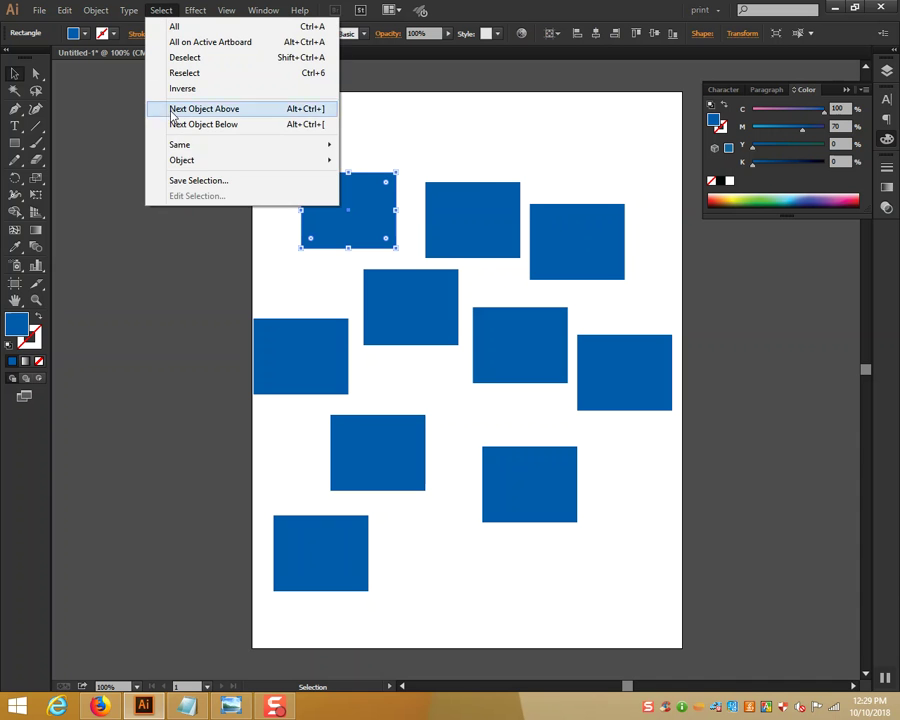
{"action": "mouse_move", "coordinate": [180, 144]}
{"action": "left_click", "coordinate": [420, 211]}
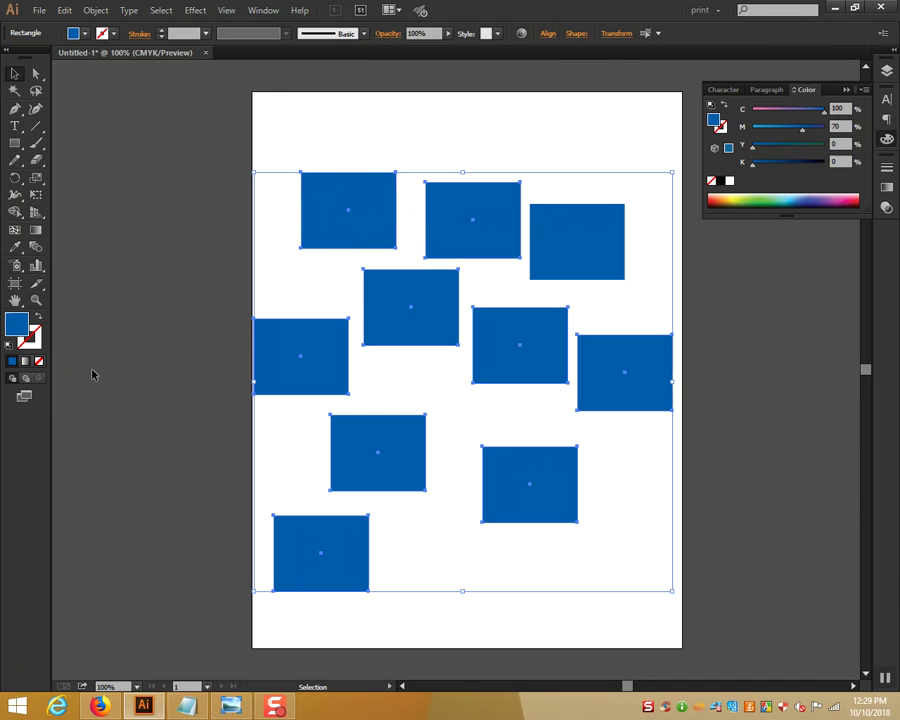
{"action": "left_click_drag", "start_coordinate": [370, 235], "coordinate": [200, 419]}
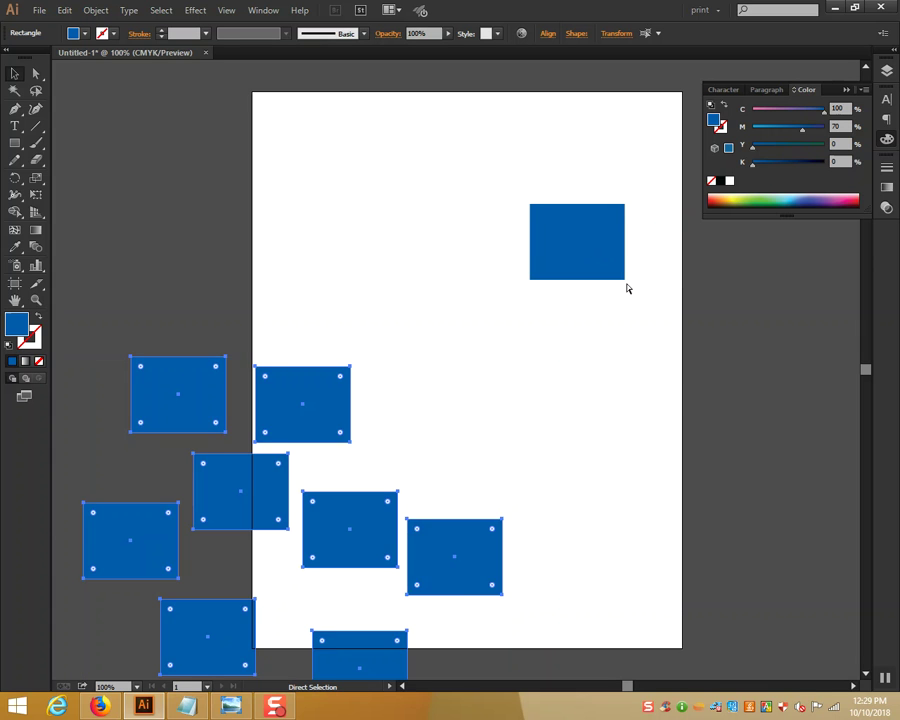
{"action": "key", "text": "ctrl+z"}
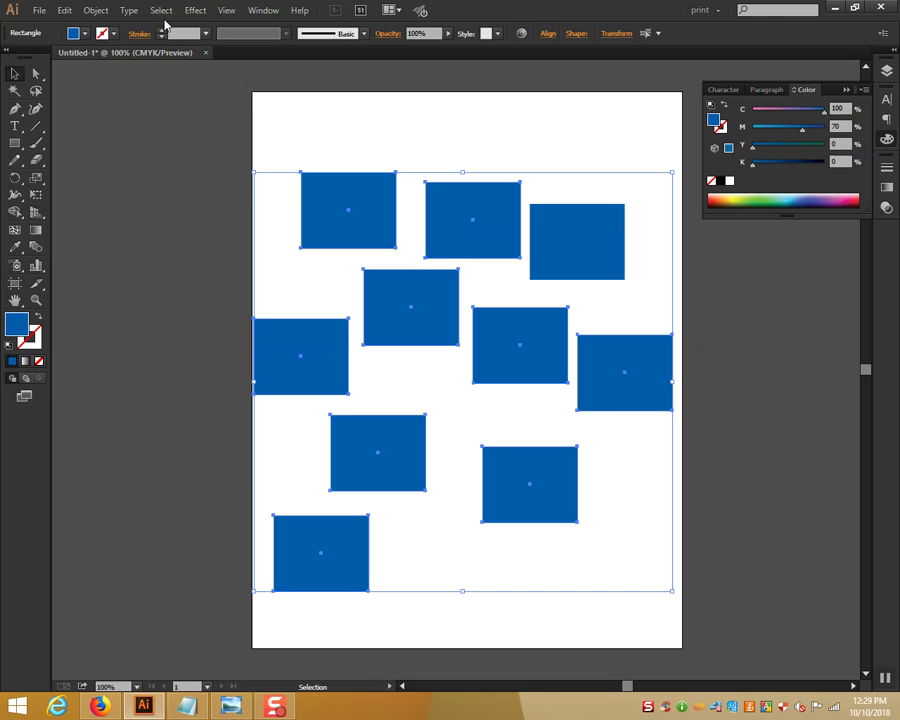
{"action": "left_click", "coordinate": [166, 12]}
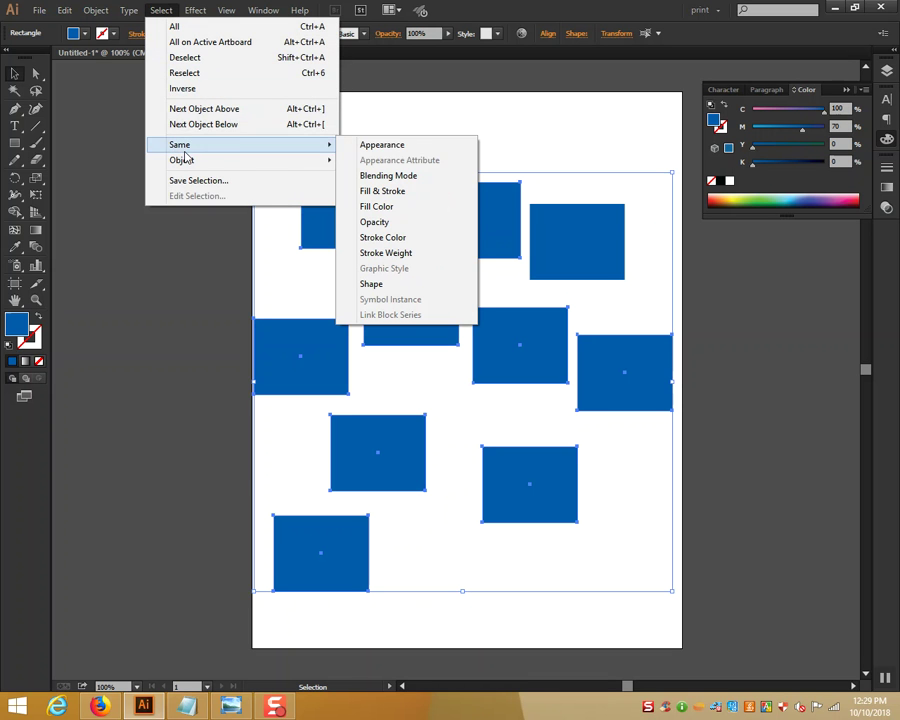
{"action": "mouse_move", "coordinate": [180, 145]}
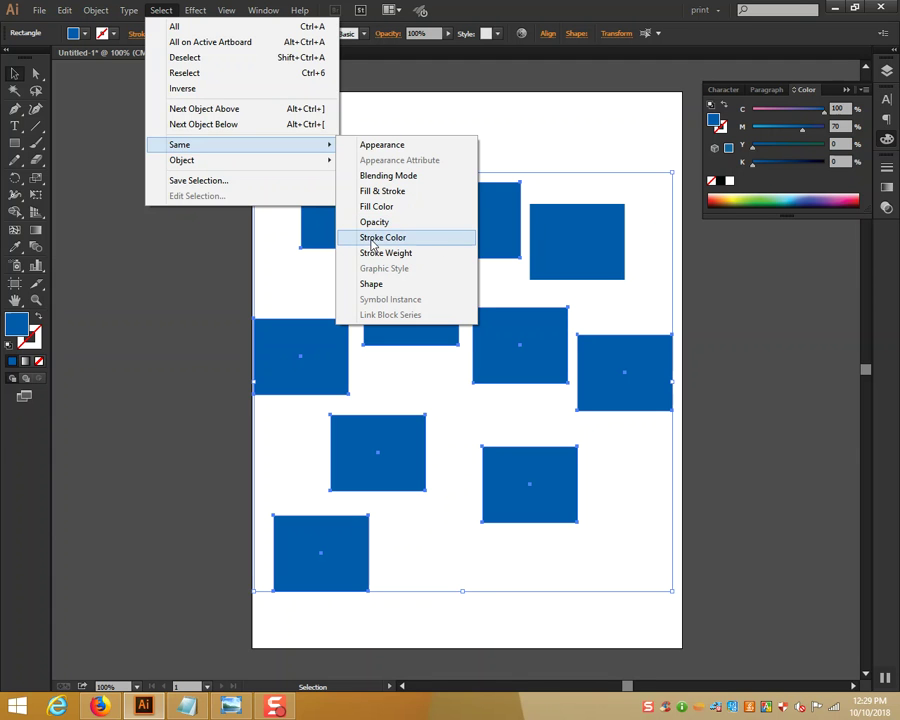
{"action": "left_click", "coordinate": [453, 207]}
{"action": "left_click", "coordinate": [508, 148]}
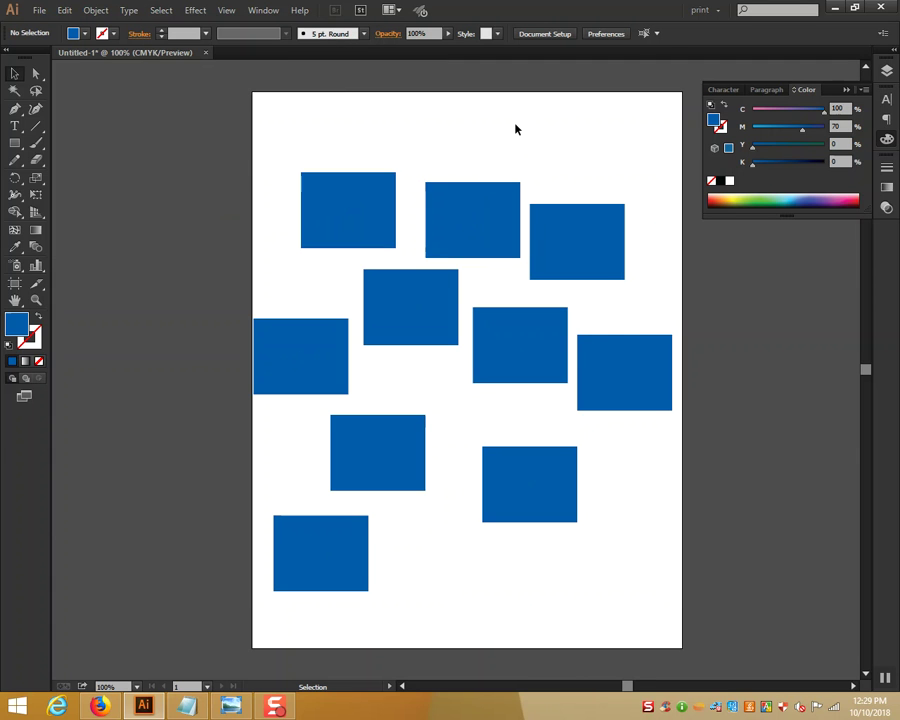
{"action": "left_click_drag", "start_coordinate": [274, 250], "coordinate": [636, 586]}
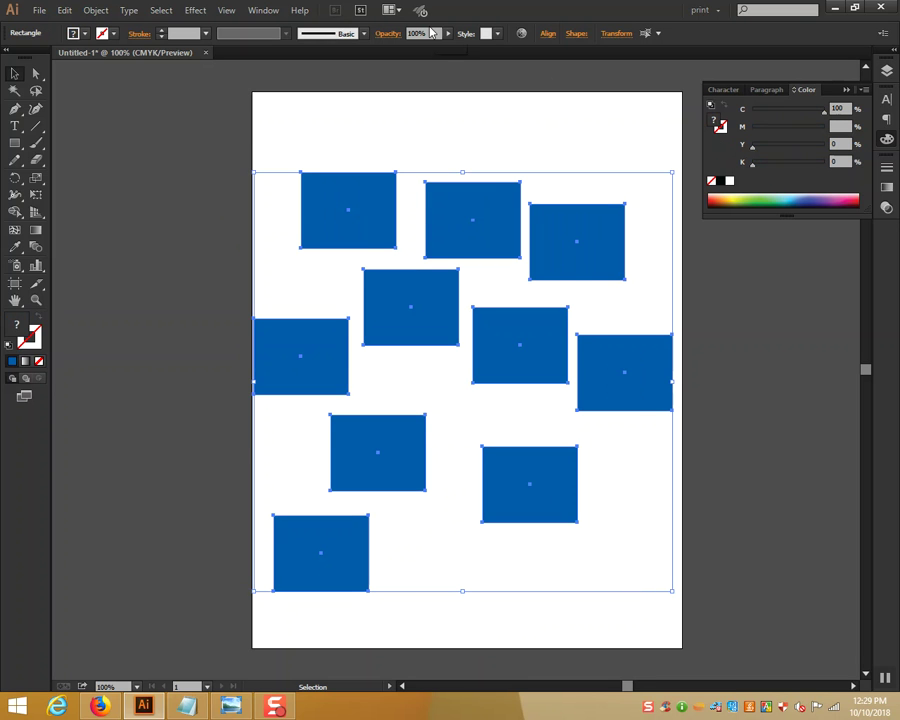
{"action": "left_click", "coordinate": [432, 114]}
{"action": "left_click", "coordinate": [601, 255]}
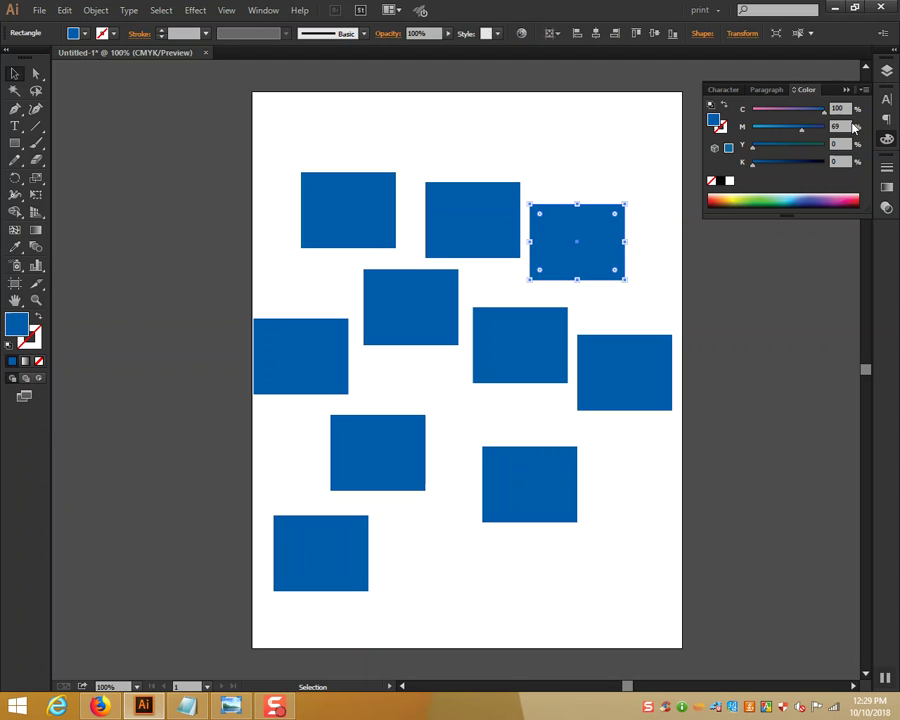
{"action": "left_click", "coordinate": [331, 198]}
{"action": "left_click", "coordinate": [161, 10]}
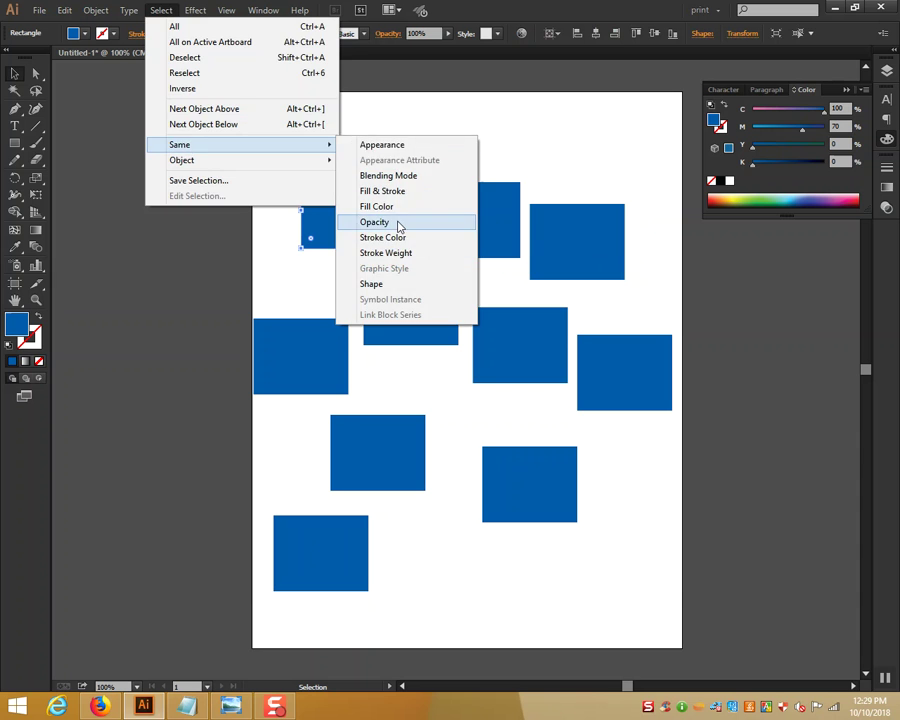
{"action": "left_click", "coordinate": [398, 222]}
{"action": "left_click_drag", "start_coordinate": [340, 229], "coordinate": [135, 381]}
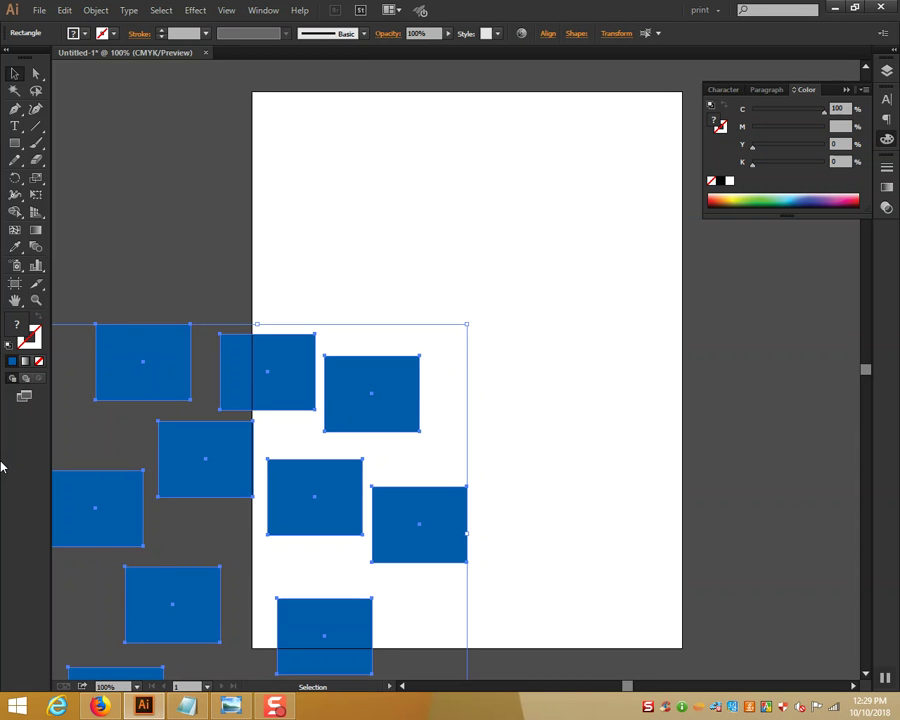
{"action": "key", "text": "ctrl+z"}
{"action": "left_click", "coordinate": [557, 194]}
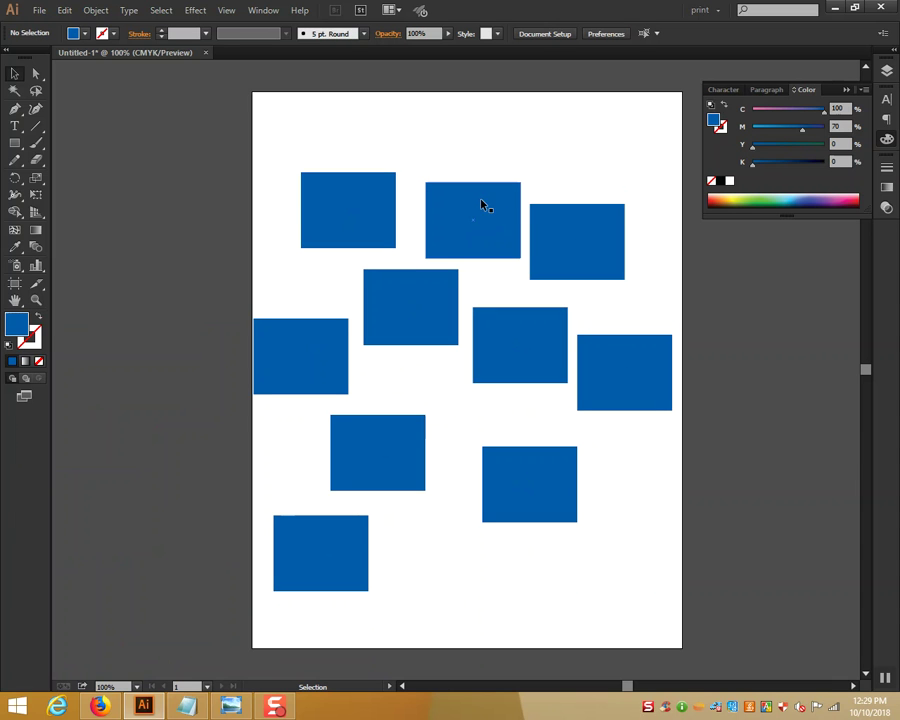
{"action": "left_click", "coordinate": [570, 245]}
{"action": "left_click", "coordinate": [438, 33]}
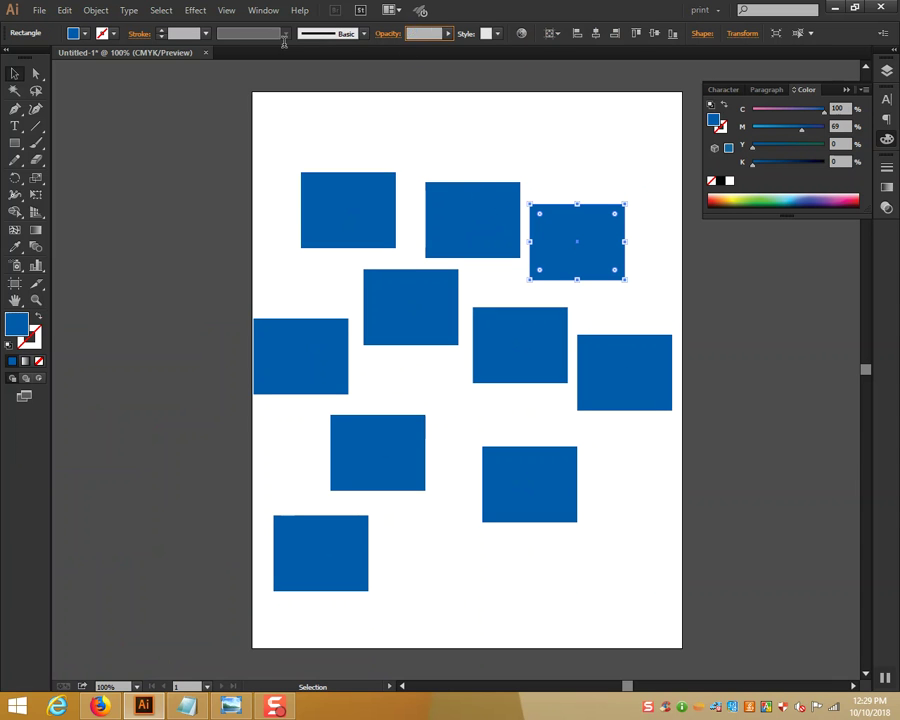
- Set the top-right rectangle to 90% opacity and test Select > Same > Stroke Color
{"action": "type", "text": "50"}
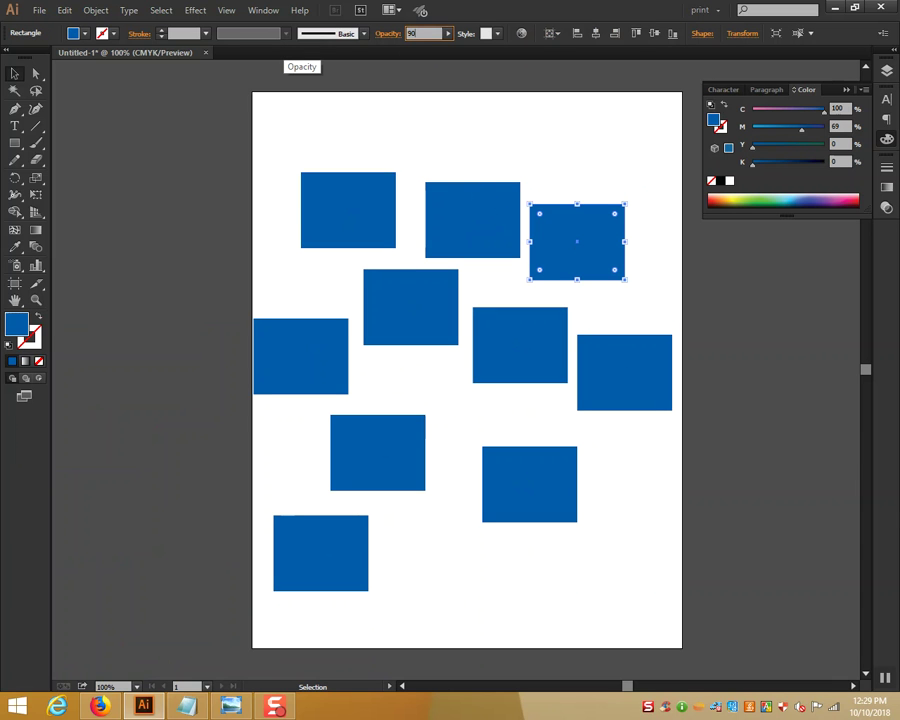
{"action": "key", "text": "Return"}
{"action": "left_click", "coordinate": [340, 217]}
{"action": "left_click", "coordinate": [161, 10]}
{"action": "mouse_move", "coordinate": [180, 145]}
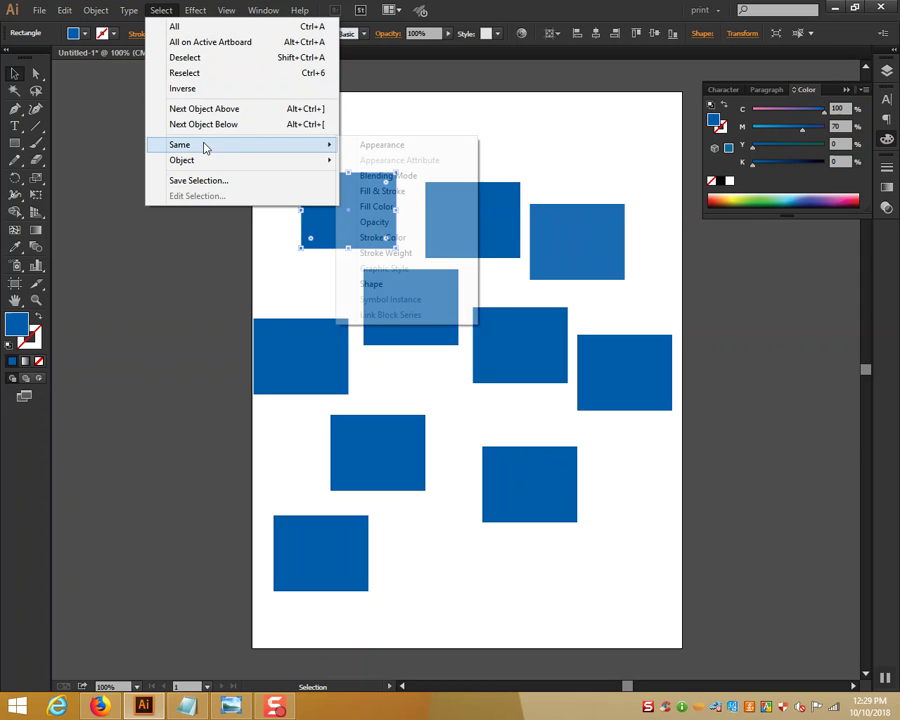
{"action": "left_click", "coordinate": [390, 237]}
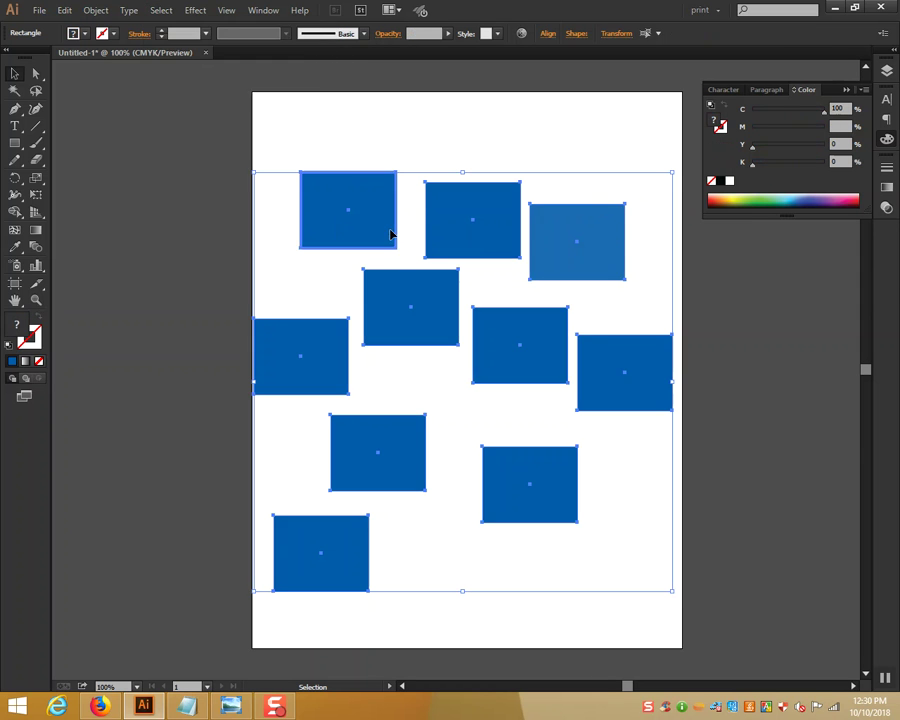
{"action": "key", "text": "a"}
{"action": "key", "text": "v"}
- Select rectangles matching the top-left one's opacity, move them, then undo the move
{"action": "left_click", "coordinate": [325, 240]}
{"action": "left_click", "coordinate": [166, 10]}
{"action": "mouse_move", "coordinate": [180, 144]}
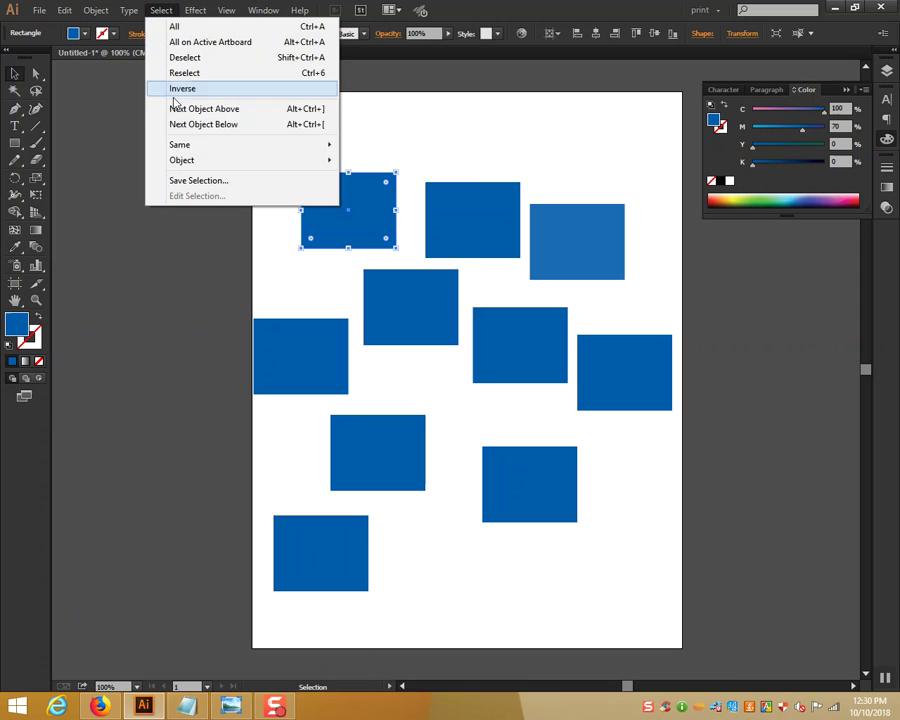
{"action": "left_click", "coordinate": [407, 228]}
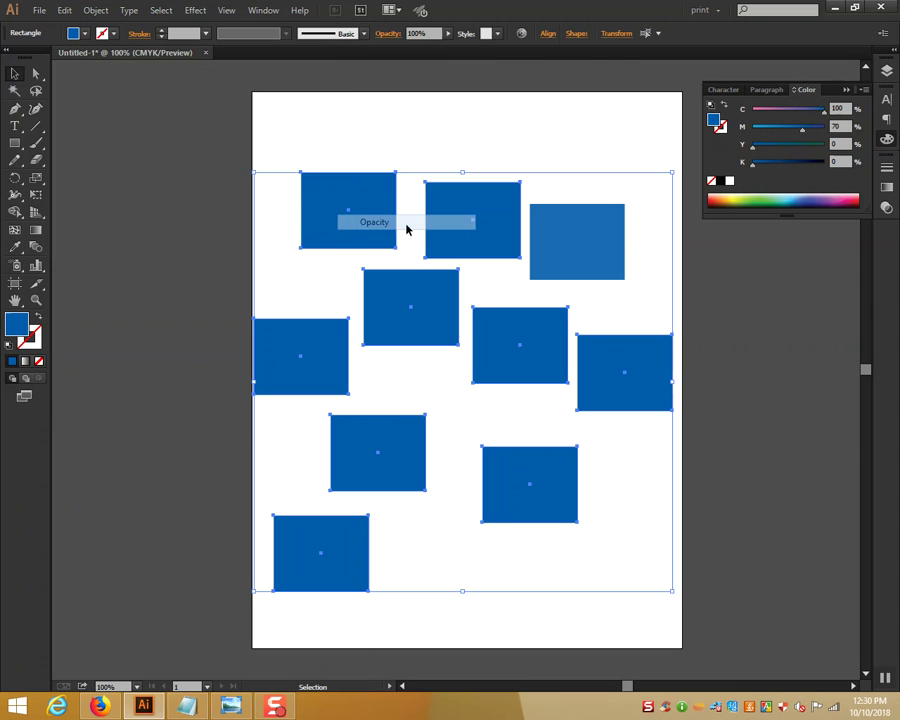
{"action": "left_click_drag", "start_coordinate": [424, 276], "coordinate": [285, 388]}
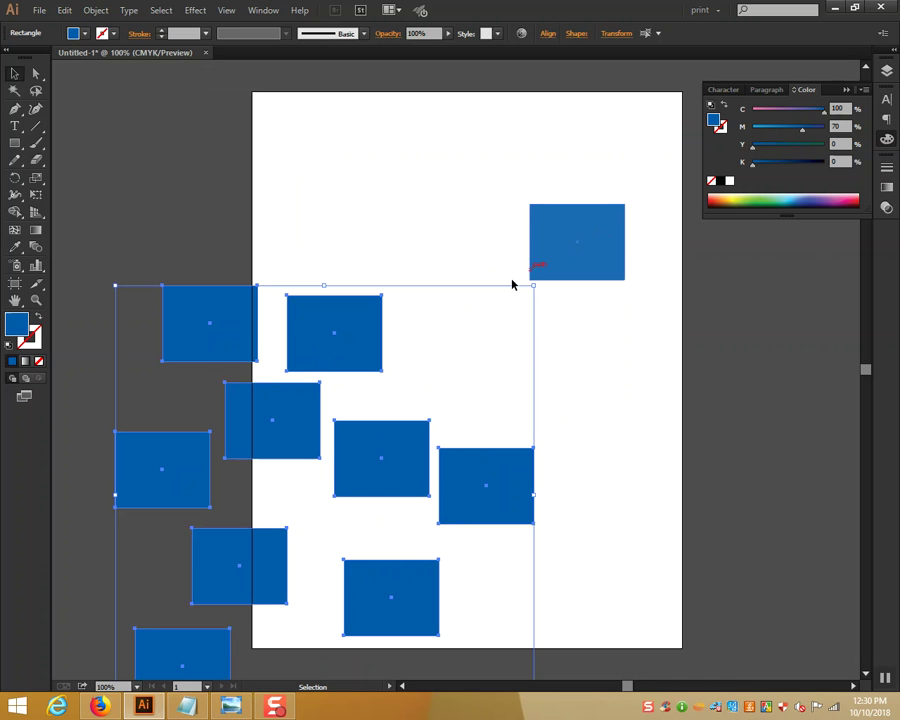
{"action": "key", "text": "ctrl+z"}
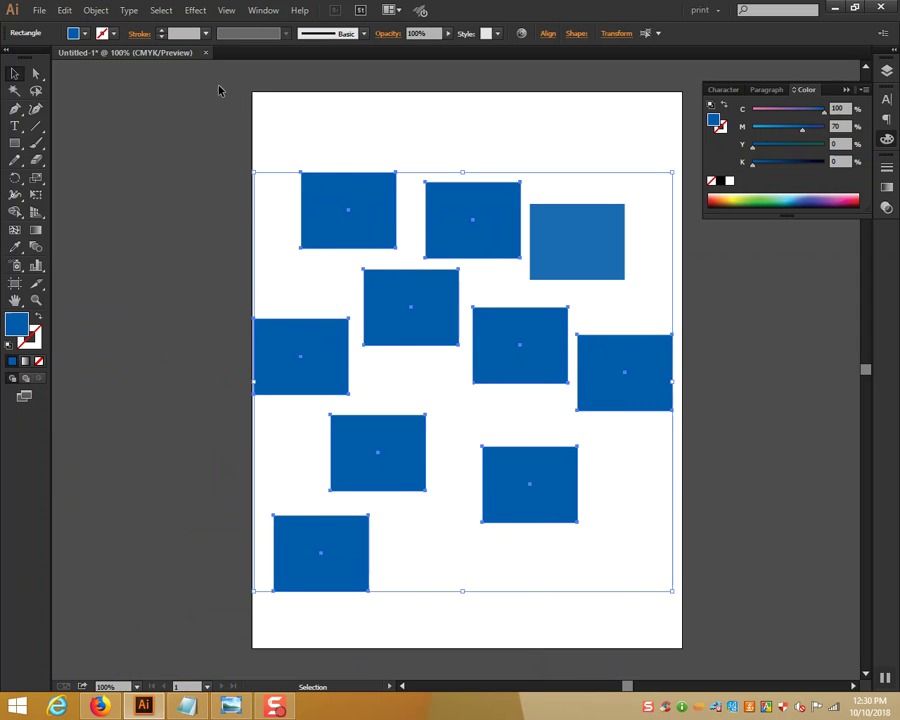
- Select all objects with the same shape, then deselect everything
{"action": "left_click", "coordinate": [159, 11]}
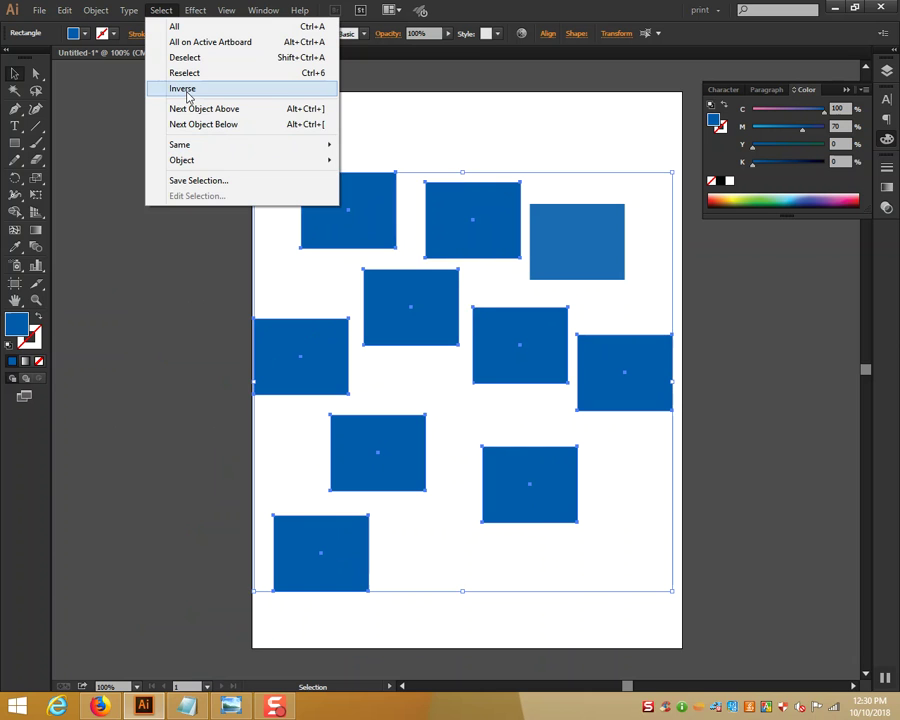
{"action": "mouse_move", "coordinate": [180, 144]}
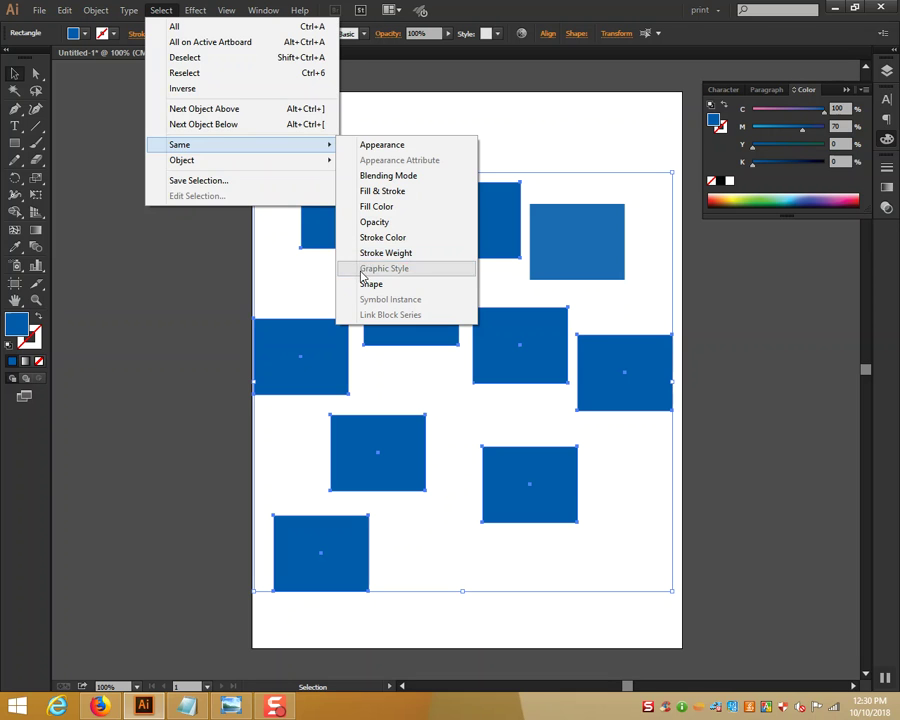
{"action": "left_click", "coordinate": [370, 284]}
{"action": "left_click", "coordinate": [486, 119]}
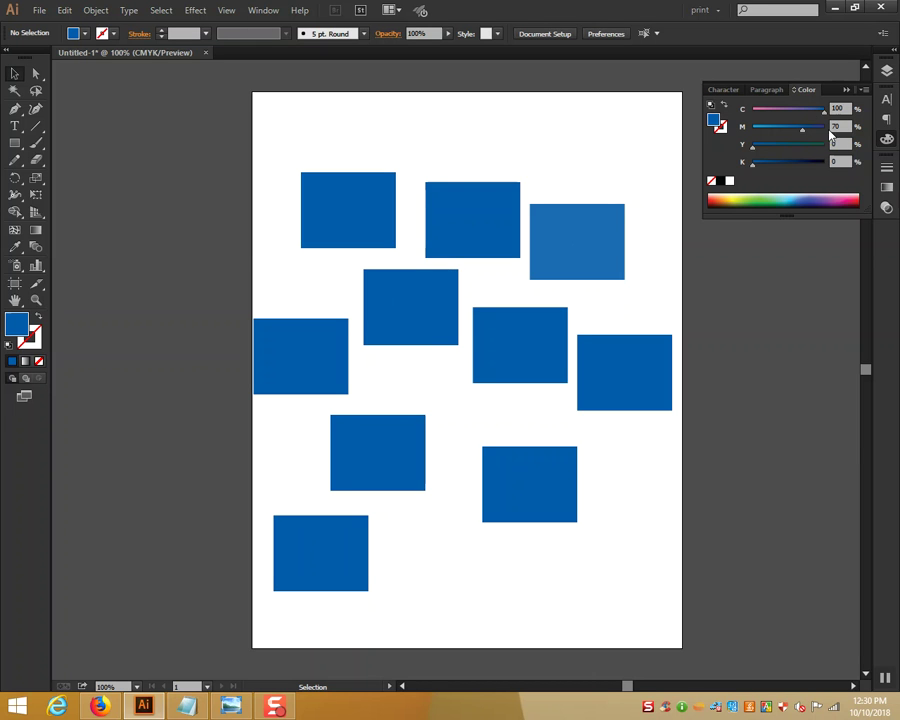
{"action": "left_click", "coordinate": [811, 90]}
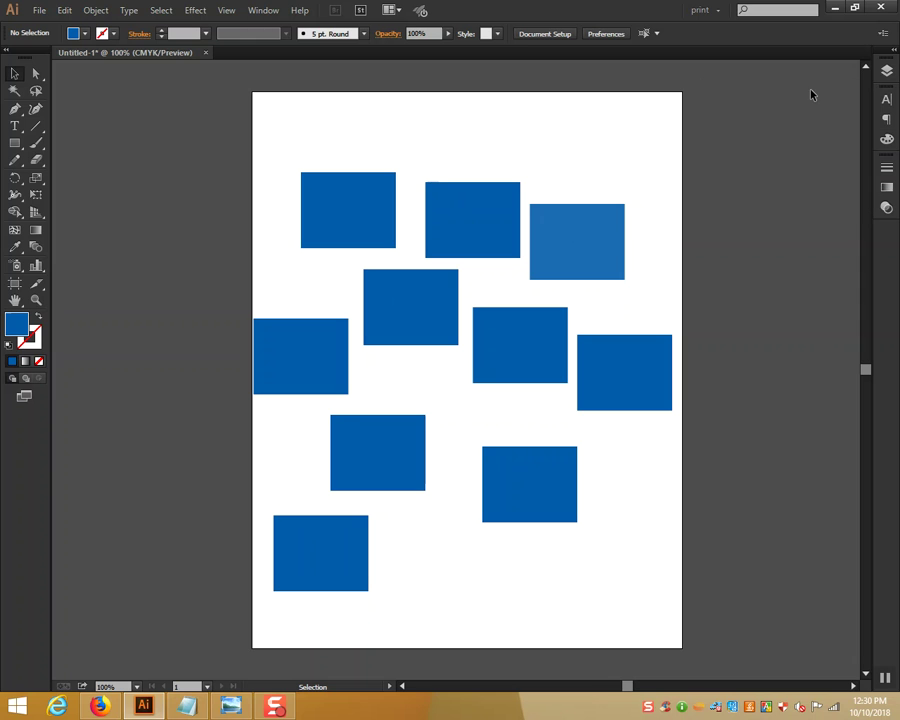
{"action": "left_click", "coordinate": [886, 138]}
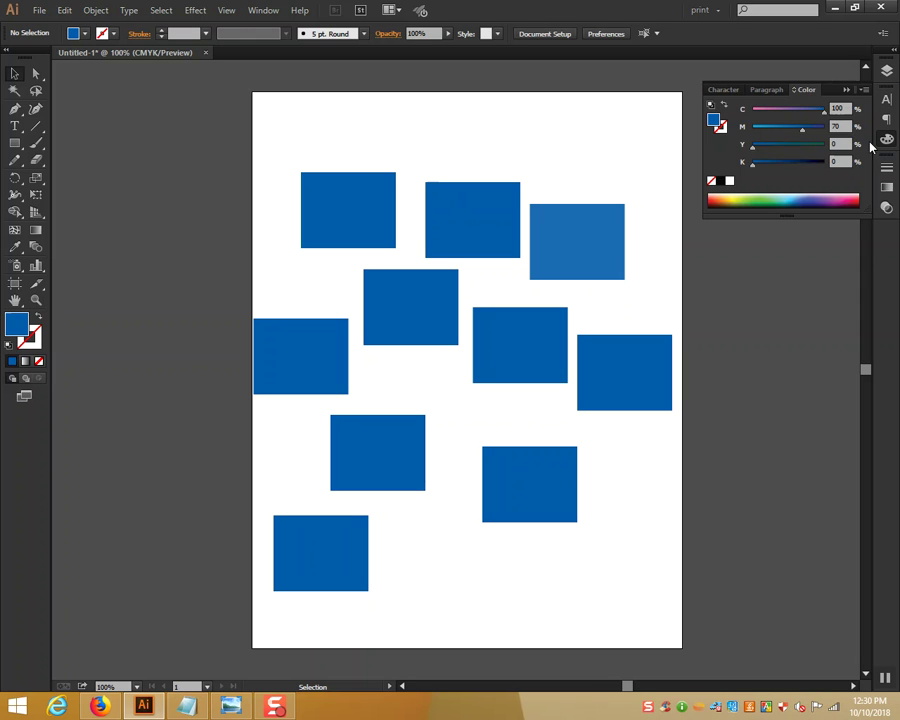
- Show the Swatches panel, enlarge it and switch it to grid view
{"action": "left_click", "coordinate": [266, 12]}
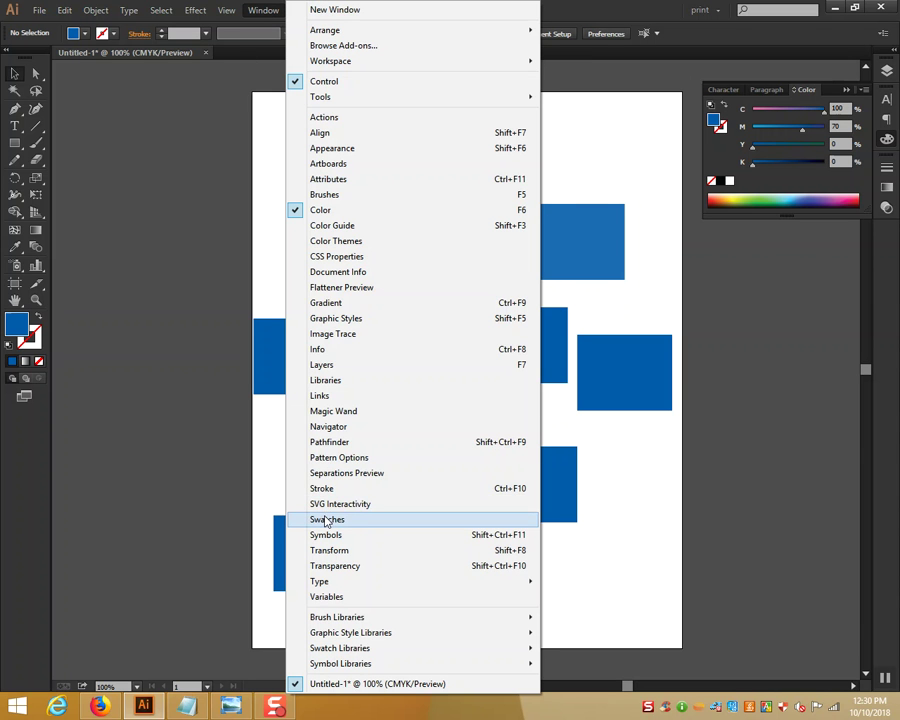
{"action": "left_click", "coordinate": [327, 519]}
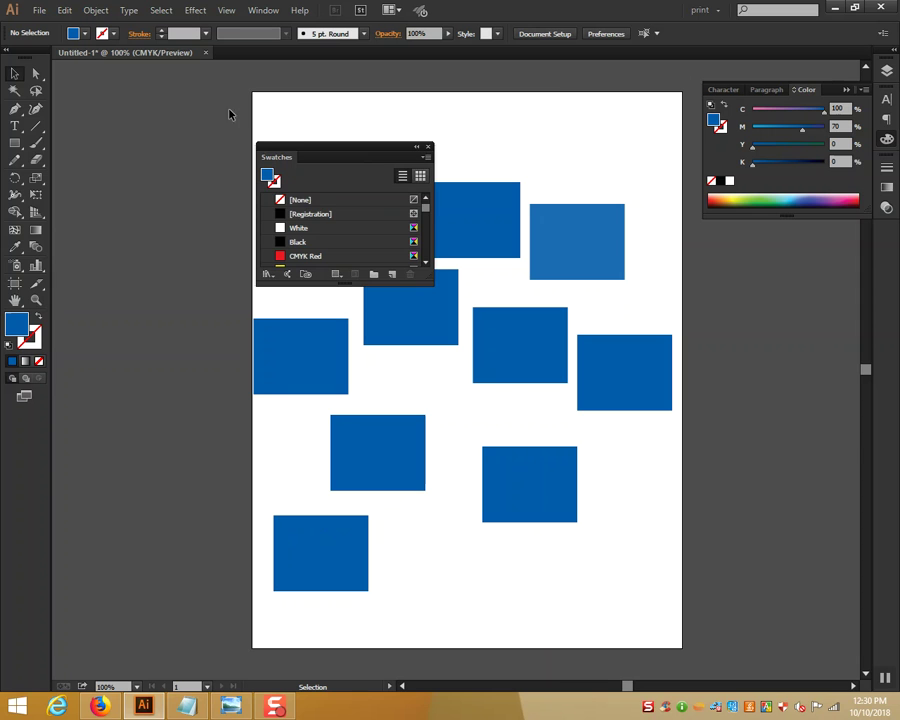
{"action": "left_click_drag", "start_coordinate": [336, 148], "coordinate": [201, 100]}
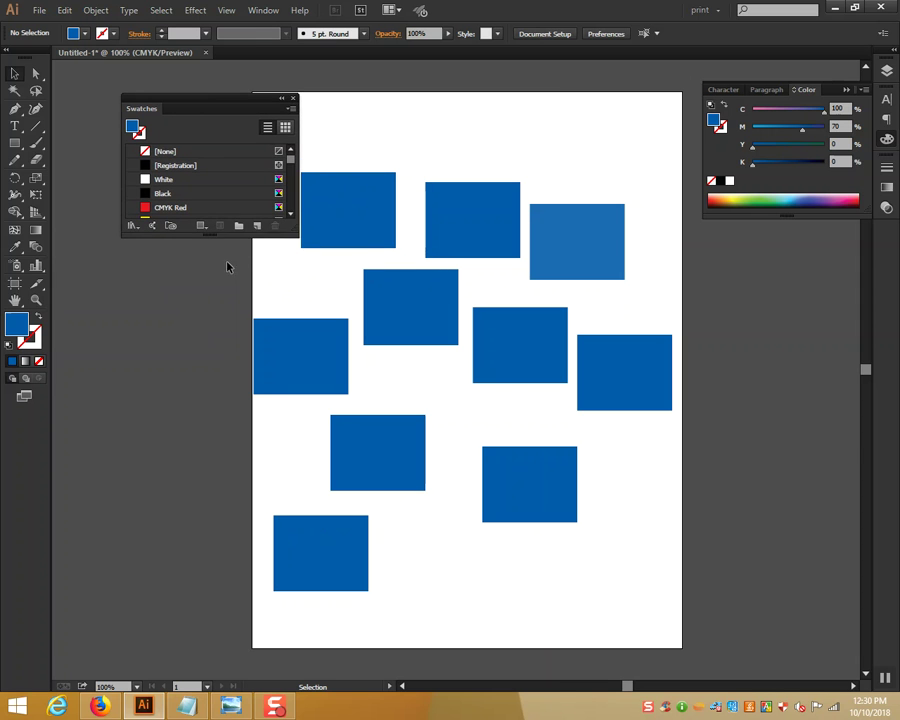
{"action": "left_click_drag", "start_coordinate": [218, 236], "coordinate": [205, 362]}
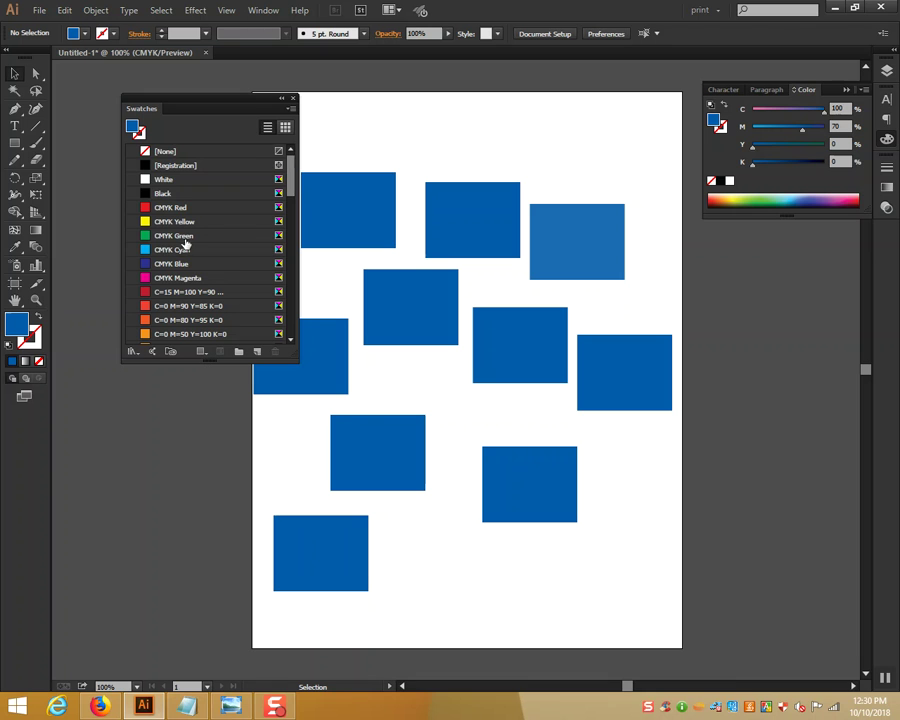
{"action": "left_click", "coordinate": [286, 128]}
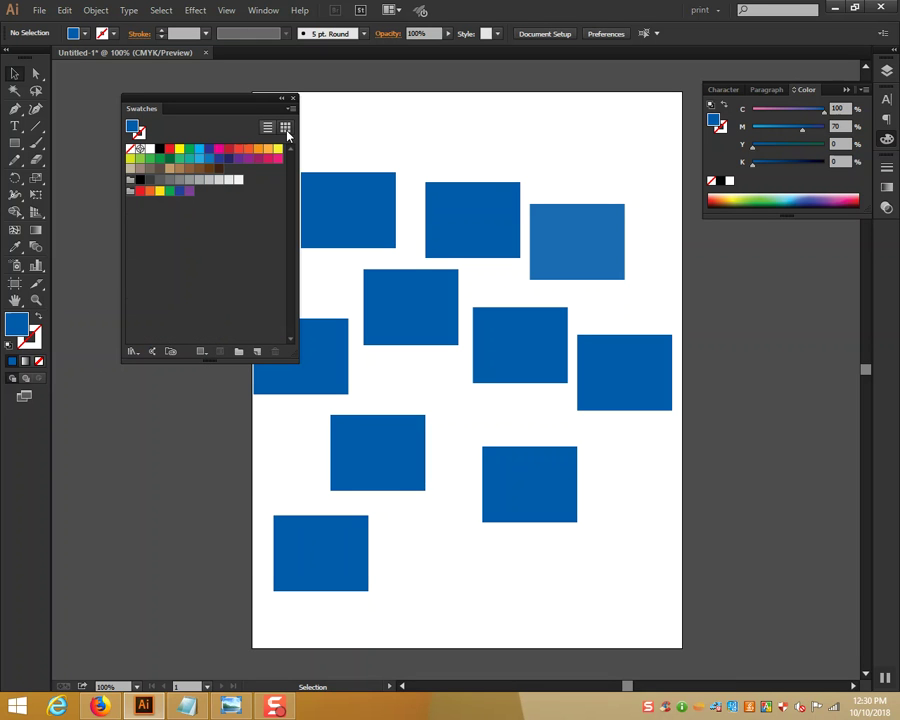
- Delete the grey swatch group and the colour group from the Swatches panel
{"action": "left_click", "coordinate": [130, 181]}
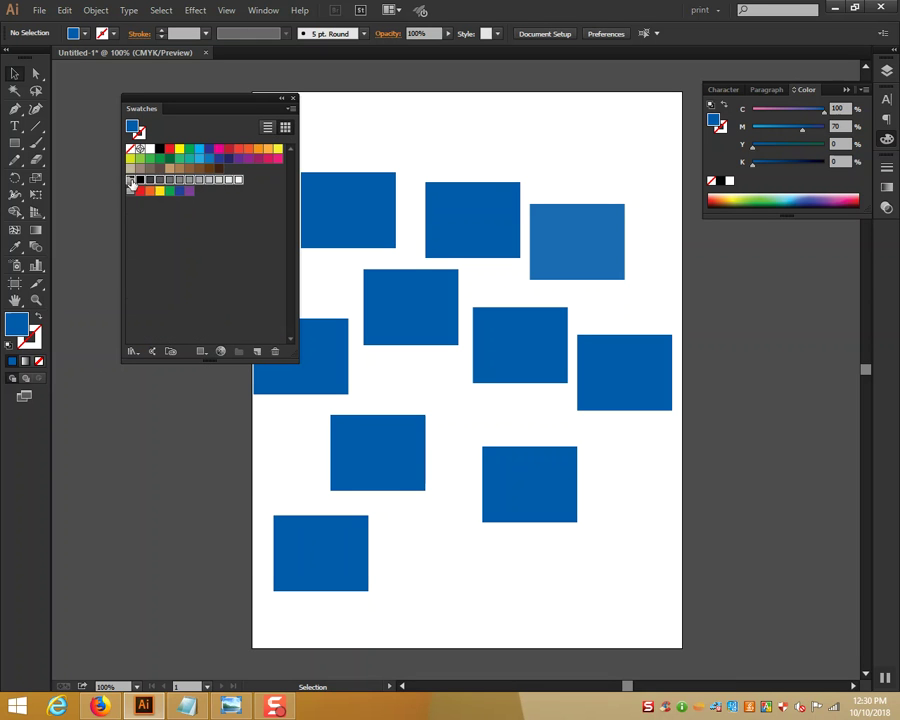
{"action": "left_click", "coordinate": [275, 352]}
{"action": "left_click", "coordinate": [436, 371]}
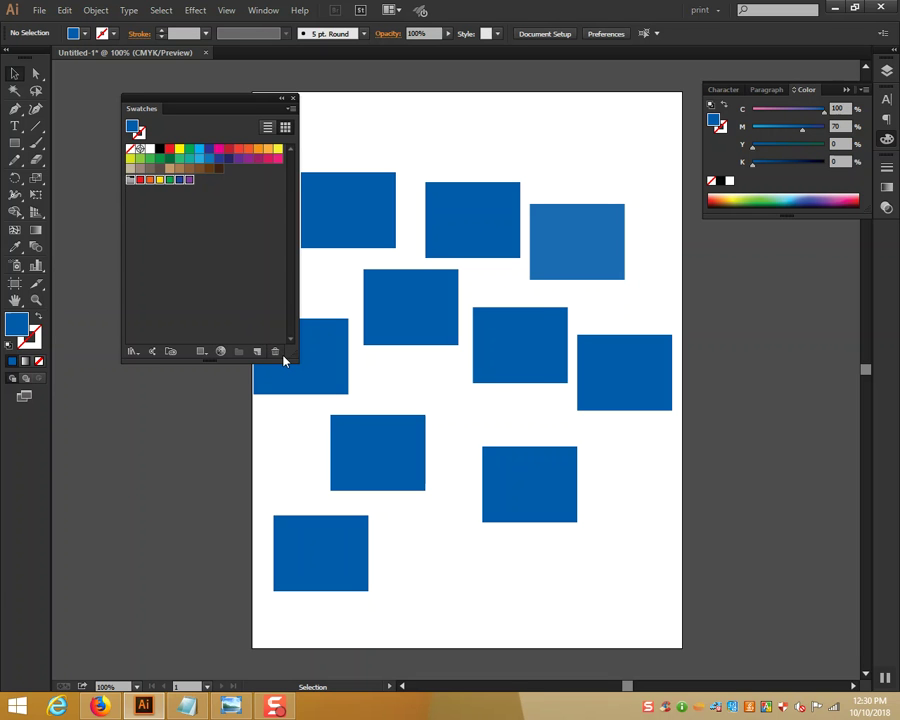
{"action": "left_click", "coordinate": [276, 352]}
{"action": "left_click", "coordinate": [434, 370]}
{"action": "left_click", "coordinate": [208, 168]}
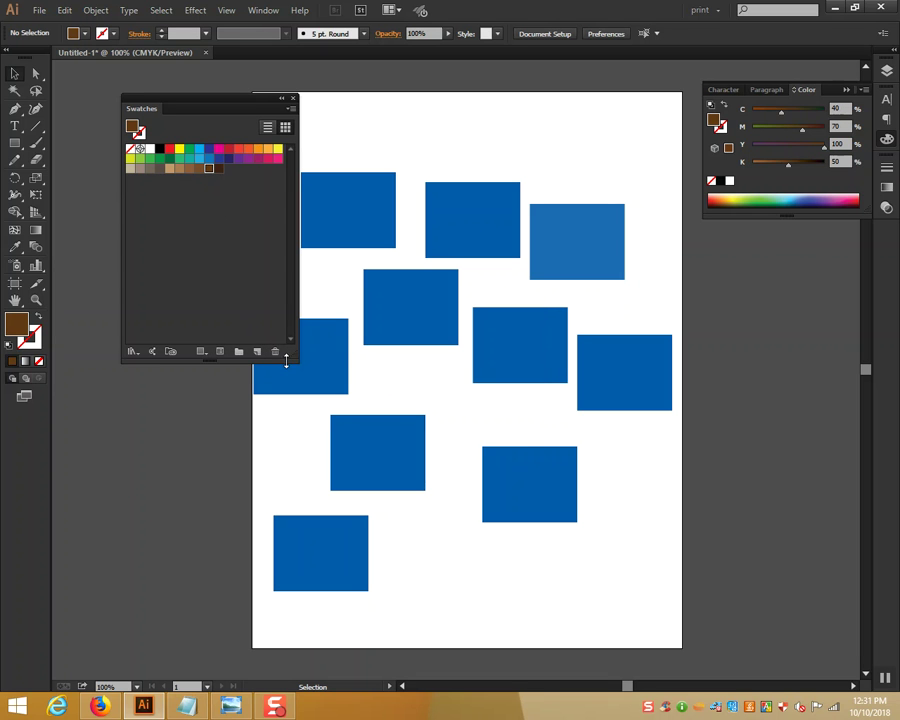
- Delete the brown and blue swatches, then delete all rectangles from the artboard
{"action": "left_click", "coordinate": [276, 352]}
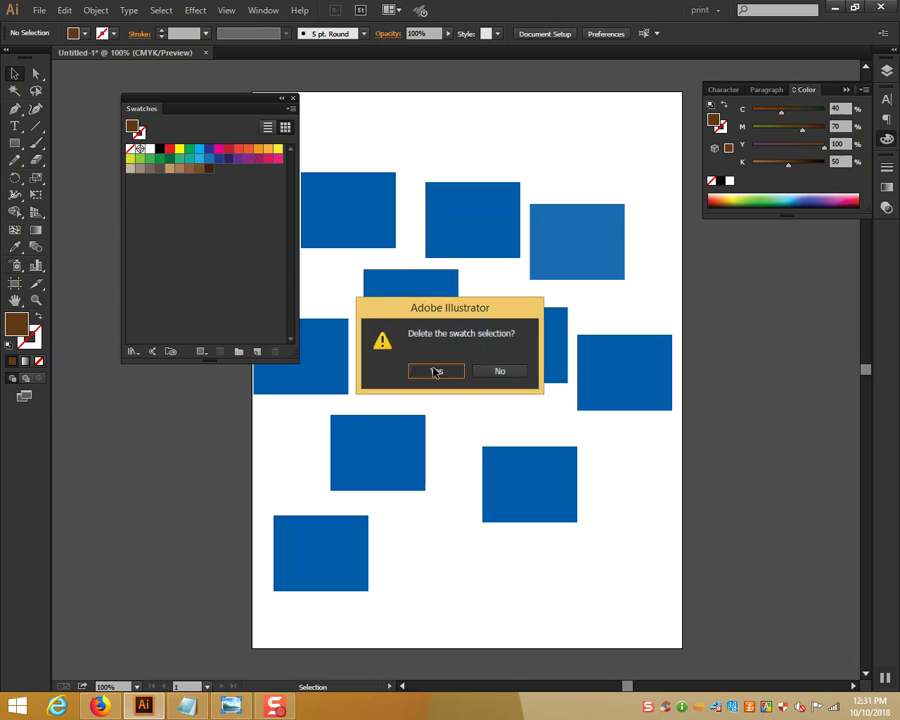
{"action": "left_click", "coordinate": [436, 371]}
{"action": "left_click", "coordinate": [208, 160]}
{"action": "left_click", "coordinate": [276, 352]}
{"action": "left_click", "coordinate": [446, 372]}
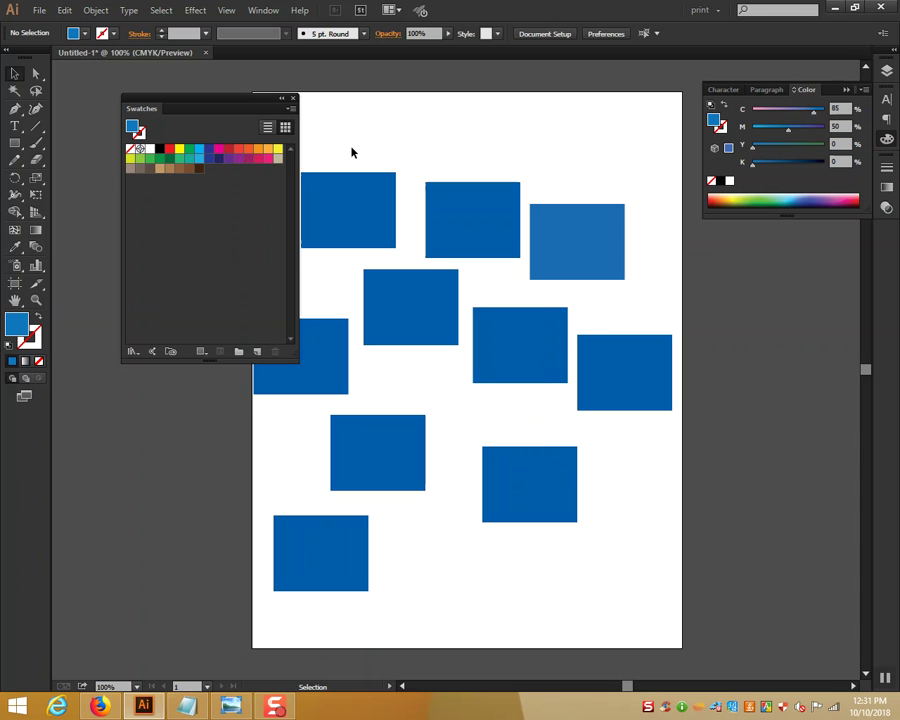
{"action": "left_click_drag", "start_coordinate": [238, 107], "coordinate": [202, 103]}
{"action": "left_click_drag", "start_coordinate": [288, 143], "coordinate": [675, 577]}
{"action": "key", "text": "Delete"}
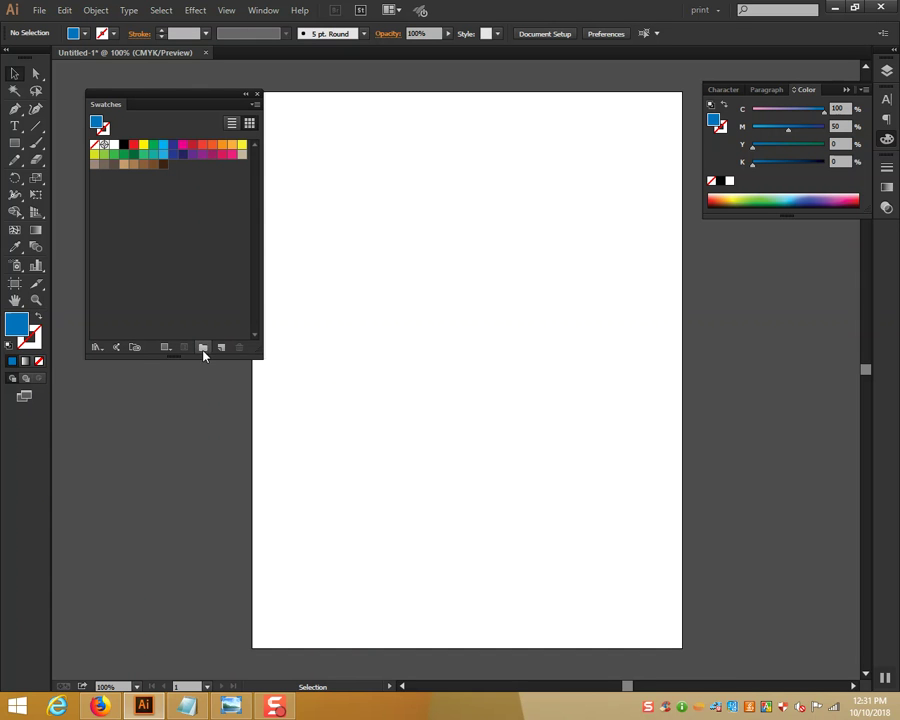
- Save the C100 M50 Y0 K0 fill as a new swatch named 'Title'
{"action": "double_click", "coordinate": [18, 330]}
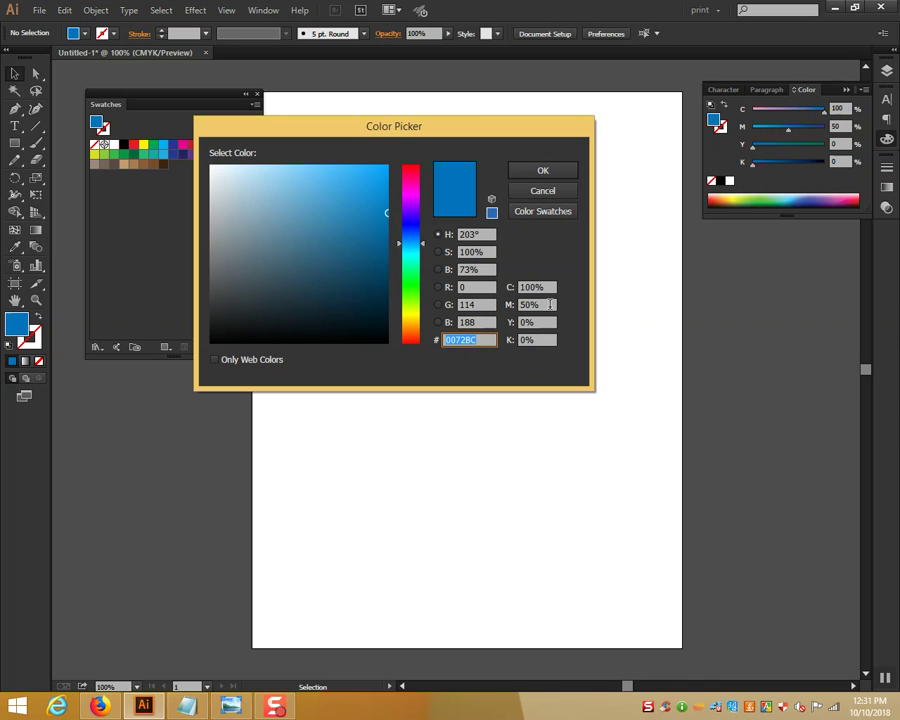
{"action": "left_click", "coordinate": [545, 171]}
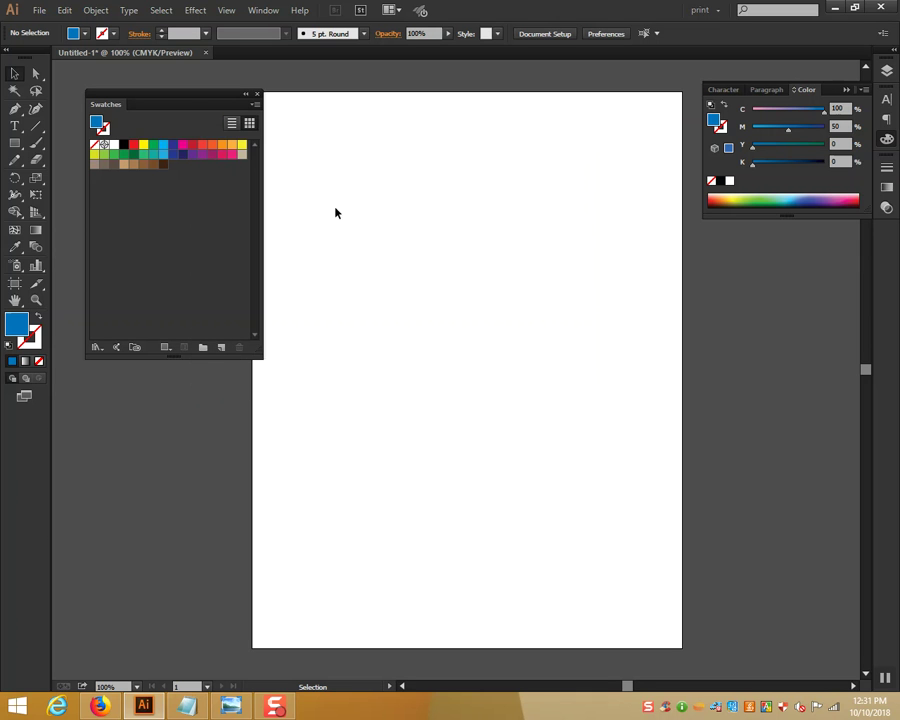
{"action": "left_click", "coordinate": [221, 349]}
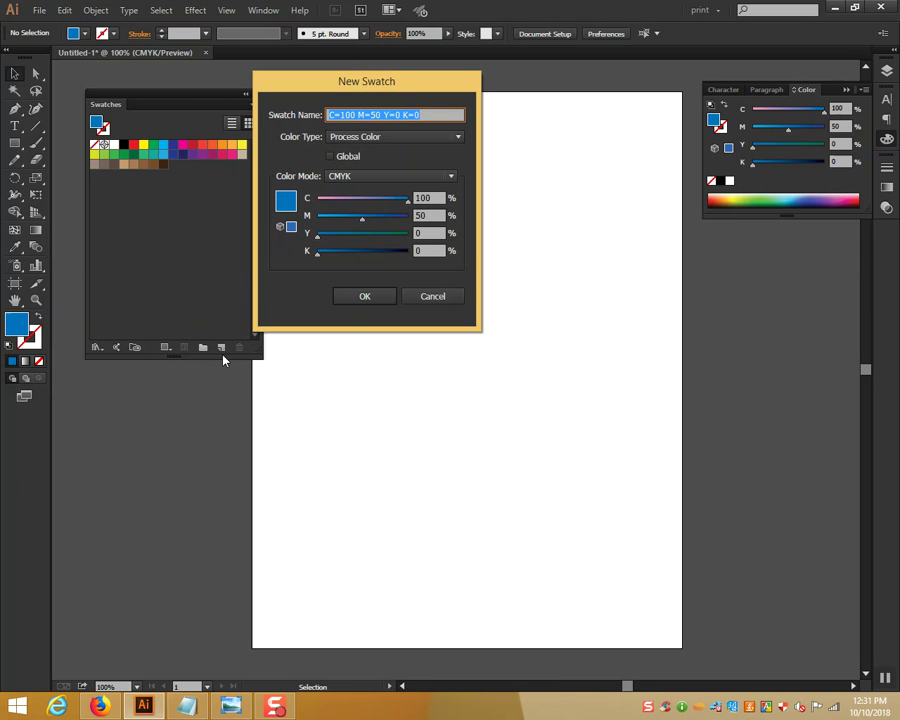
{"action": "mouse_move", "coordinate": [404, 95]}
{"action": "left_mouse_down"}
{"action": "mouse_move", "coordinate": [466, 110]}
{"action": "mouse_move", "coordinate": [502, 172]}
{"action": "left_mouse_up"}
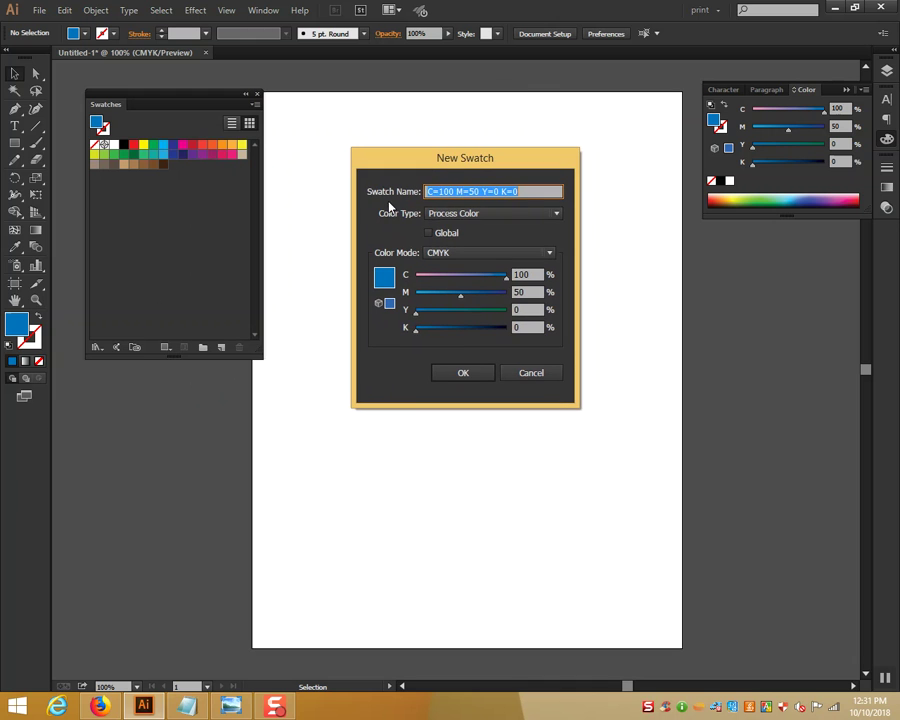
{"action": "left_click", "coordinate": [537, 190]}
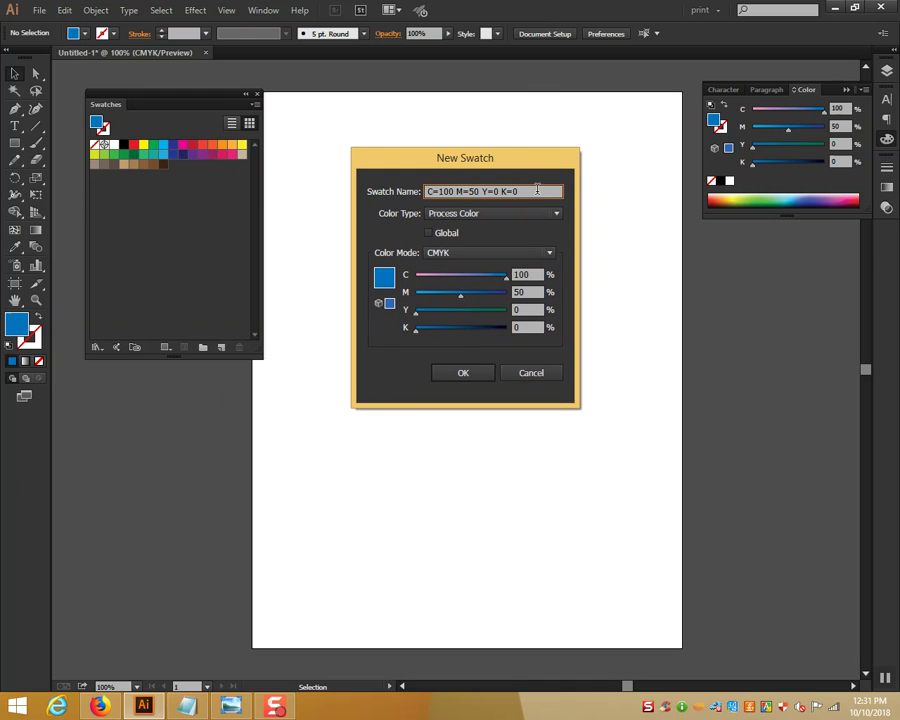
{"action": "left_click_drag", "start_coordinate": [537, 190], "coordinate": [62, 190]}
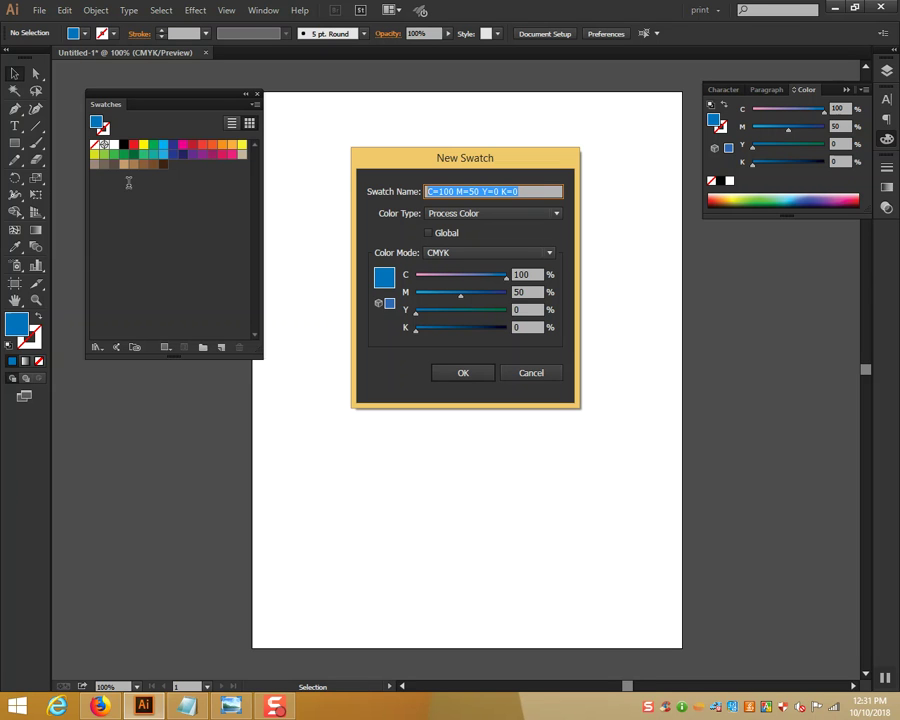
{"action": "type", "text": "Title"}
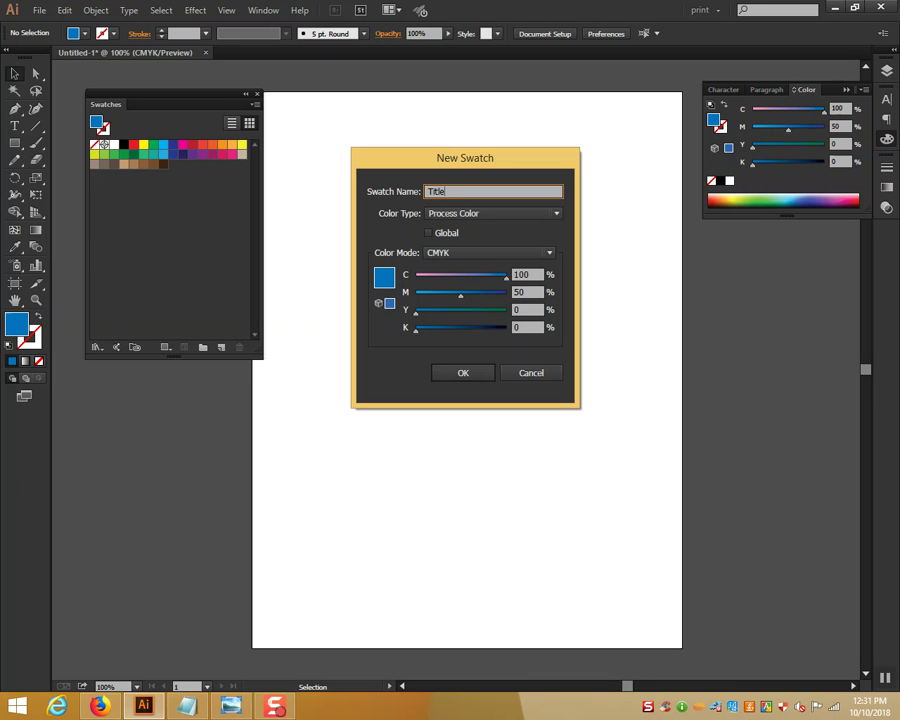
{"action": "left_click", "coordinate": [464, 373]}
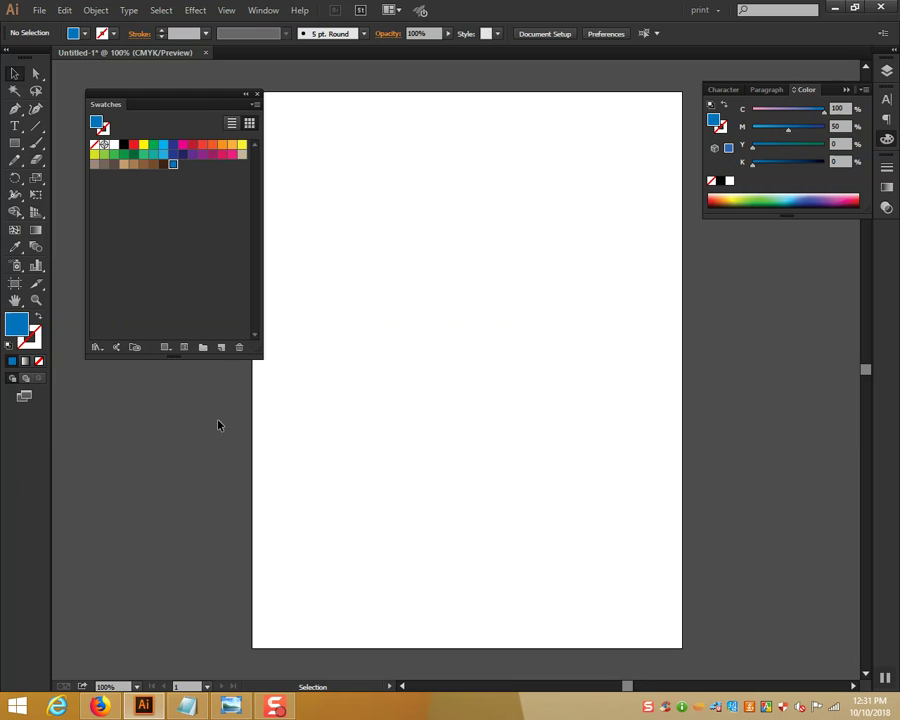
{"action": "left_click", "coordinate": [203, 349]}
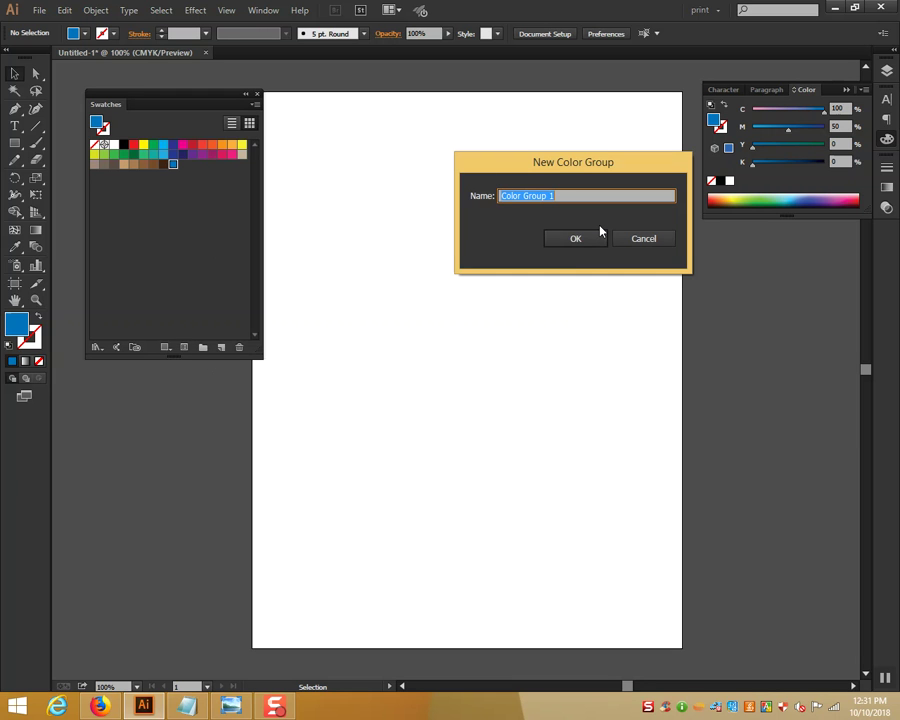
- Name the new colour group 'Flyer' and set the fill to grey C 0, M 0, Y 0, K 80
{"action": "type", "text": "F"}
{"action": "left_click", "coordinate": [600, 232]}
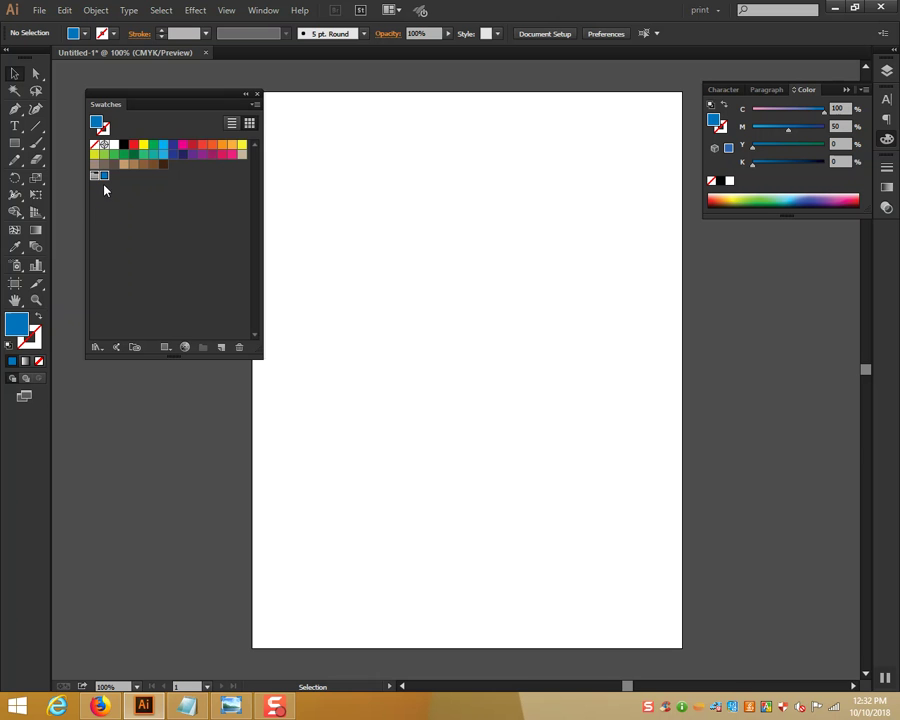
{"action": "double_click", "coordinate": [16, 322]}
{"action": "left_click", "coordinate": [206, 313]}
{"action": "left_click", "coordinate": [210, 317]}
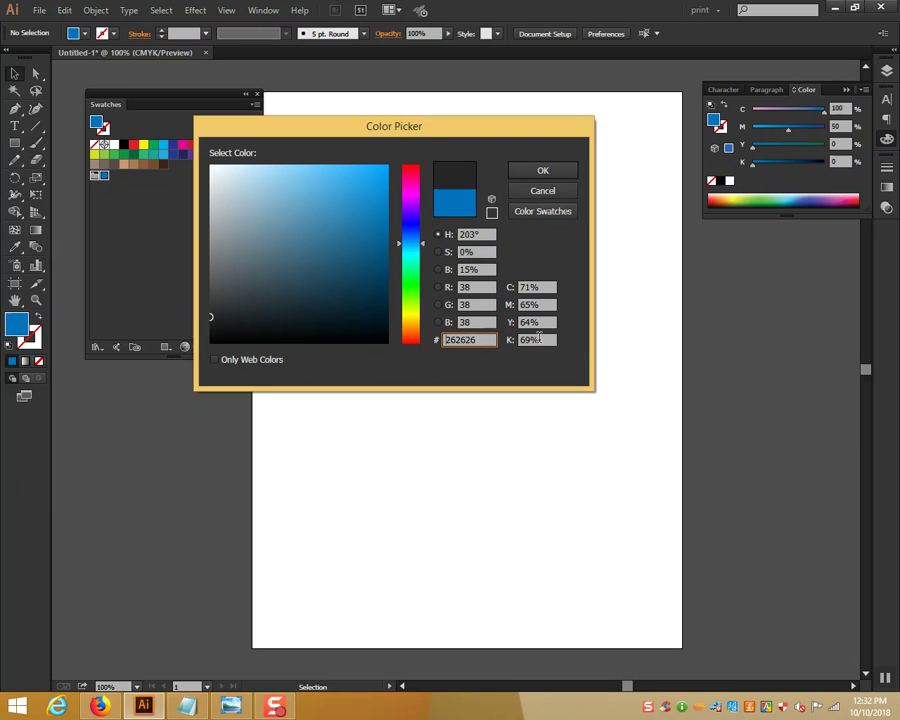
{"action": "key", "text": "Tab"}
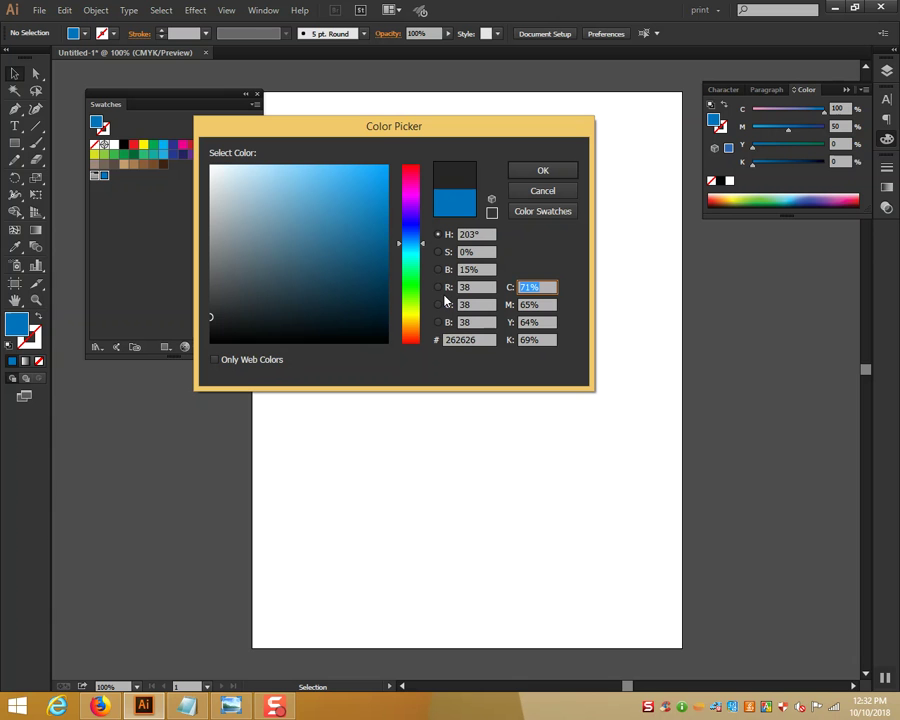
{"action": "type", "text": "0"}
{"action": "key", "text": "Tab"}
{"action": "type", "text": "0"}
{"action": "key", "text": "Tab"}
{"action": "type", "text": "0"}
{"action": "key", "text": "Tab"}
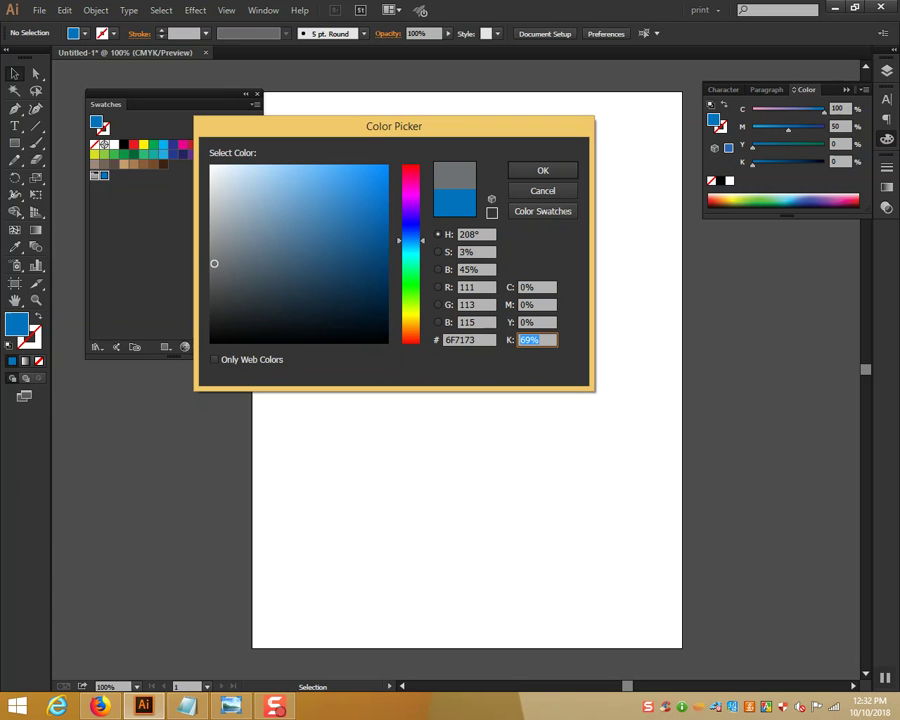
{"action": "type", "text": "80"}
{"action": "key", "text": "Return"}
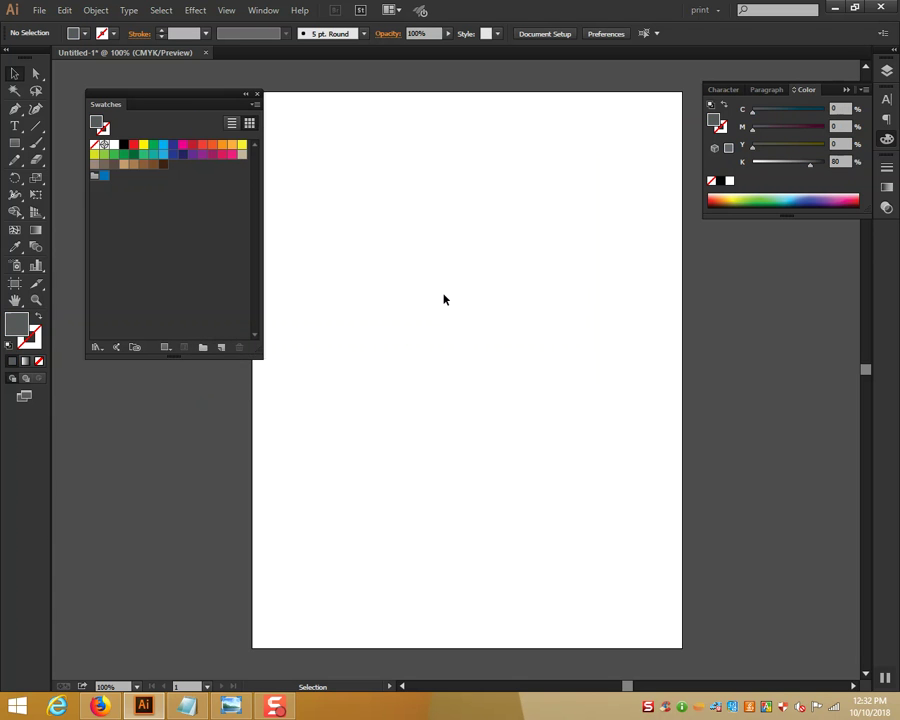
- Save the grey fill as a 'Body Text' swatch and move it into the Flyer group
{"action": "left_click", "coordinate": [222, 348]}
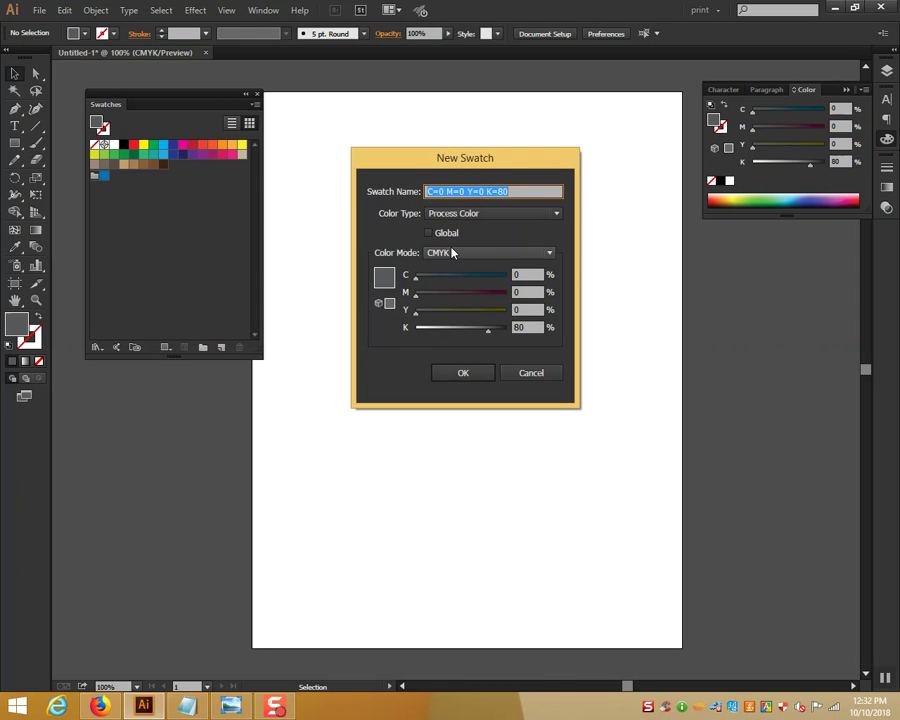
{"action": "type", "text": "Body Text"}
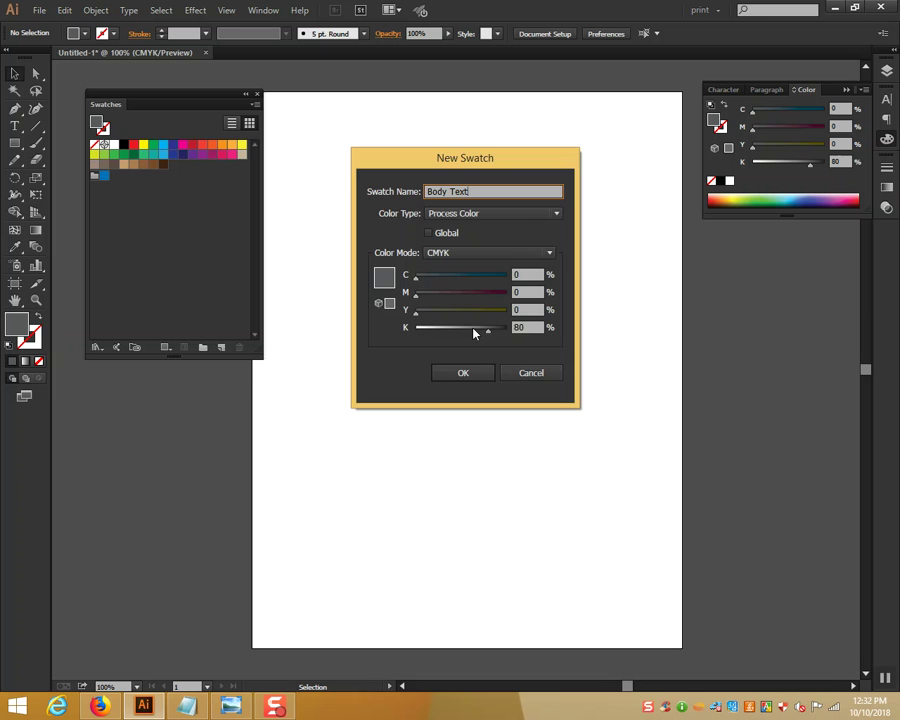
{"action": "left_click", "coordinate": [463, 373]}
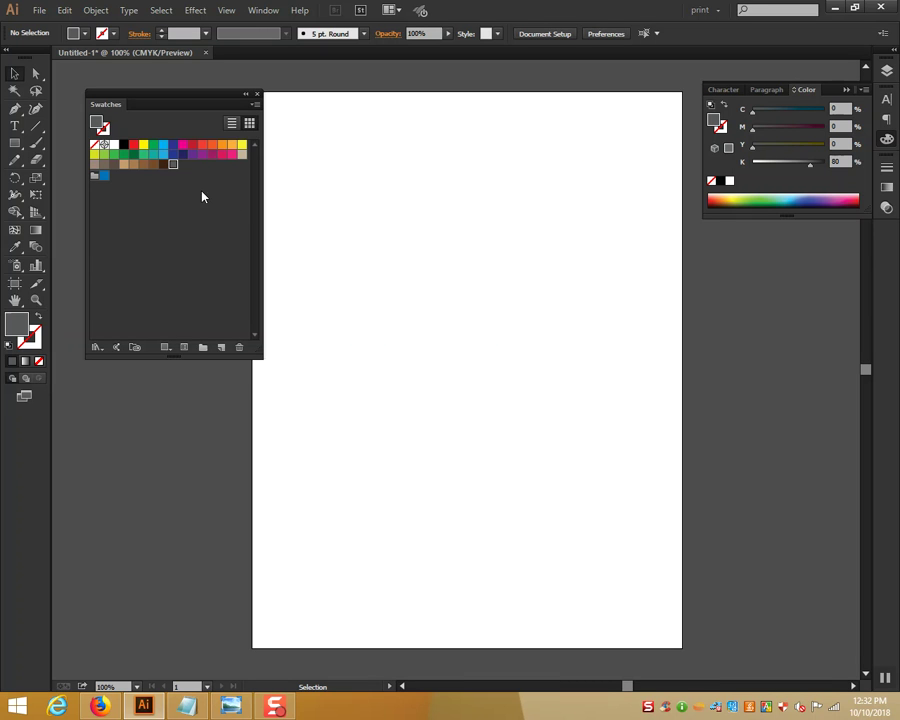
{"action": "left_click_drag", "start_coordinate": [173, 165], "coordinate": [118, 180]}
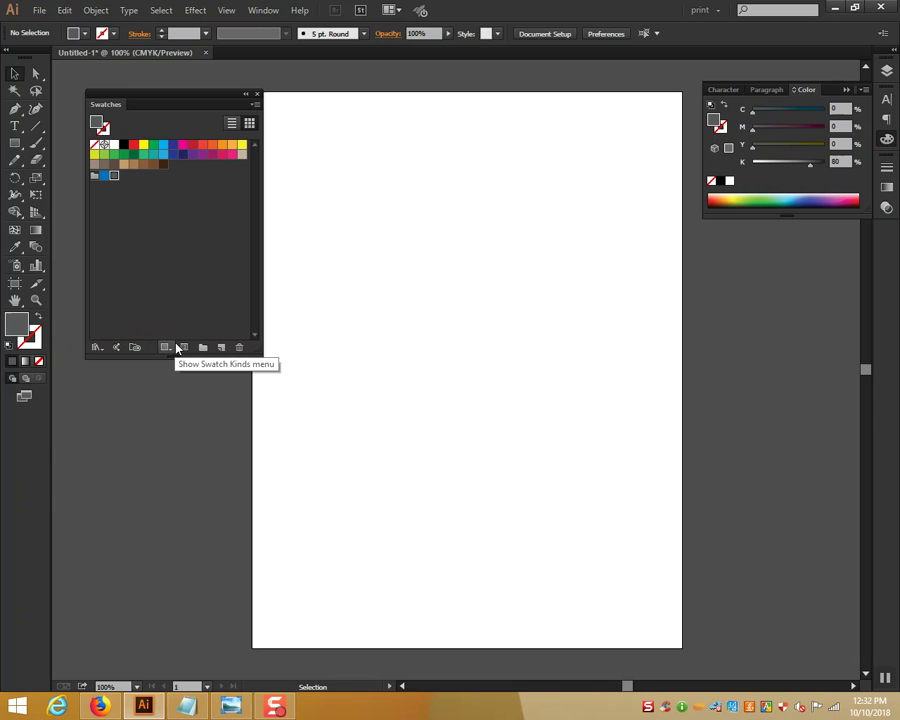
{"action": "left_click", "coordinate": [94, 176]}
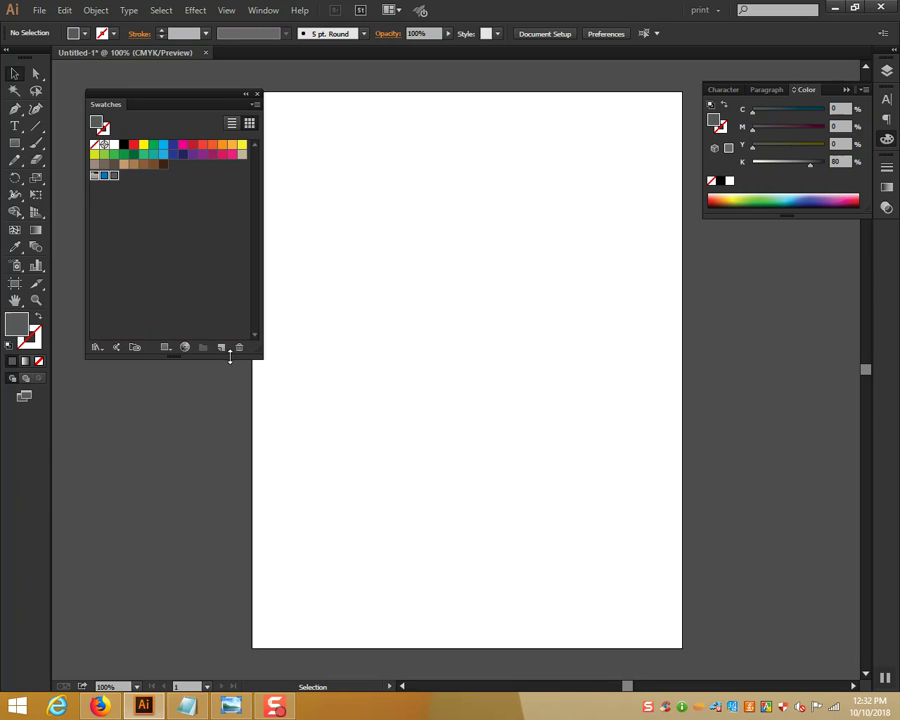
{"action": "double_click", "coordinate": [17, 328]}
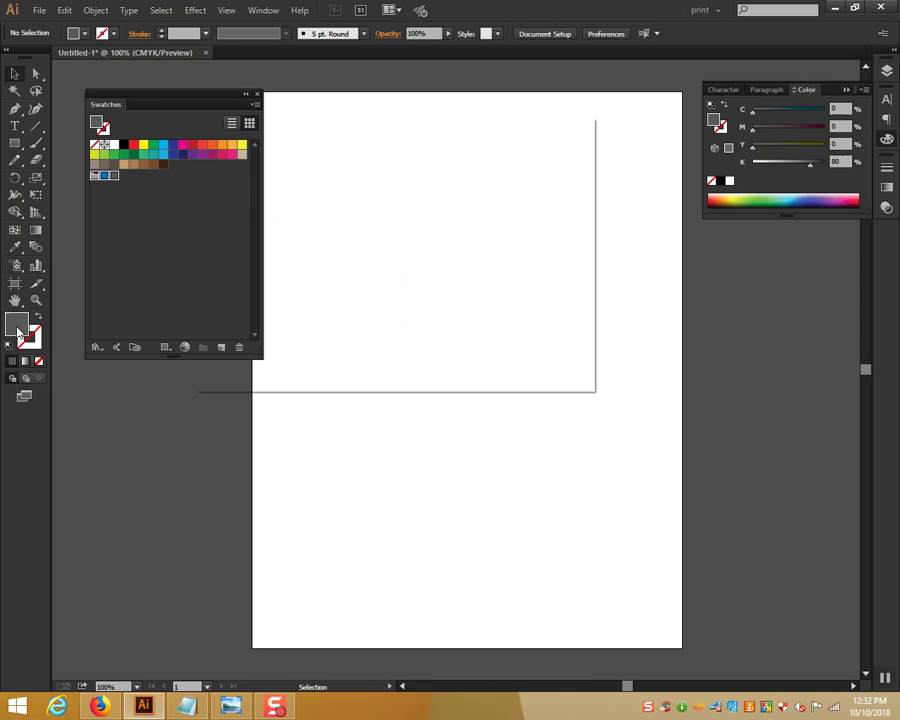
- Pick a light golden tan fill, hex CEA665, in the Color Picker
{"action": "left_click_drag", "start_coordinate": [510, 127], "coordinate": [623, 129]}
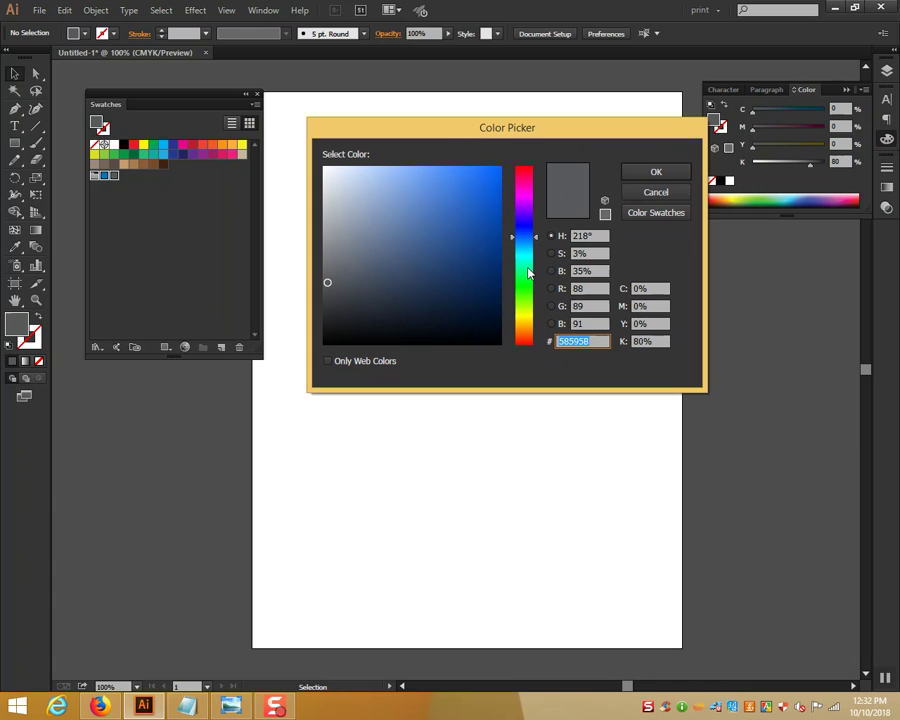
{"action": "left_click", "coordinate": [525, 304]}
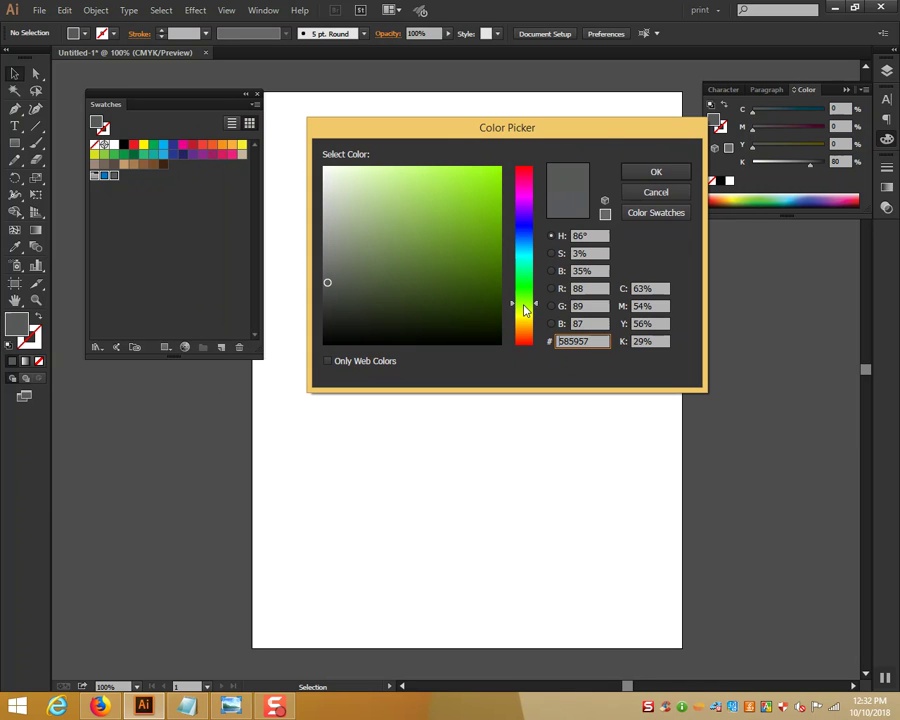
{"action": "left_click", "coordinate": [430, 296]}
{"action": "left_click", "coordinate": [415, 284]}
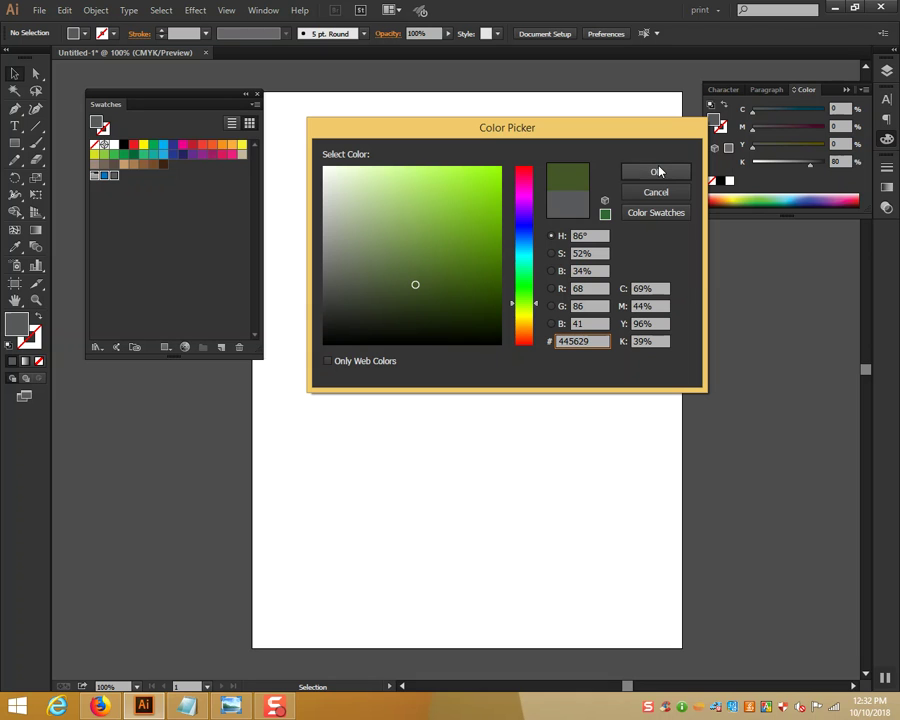
{"action": "left_click_drag", "start_coordinate": [523, 320], "coordinate": [524, 332]}
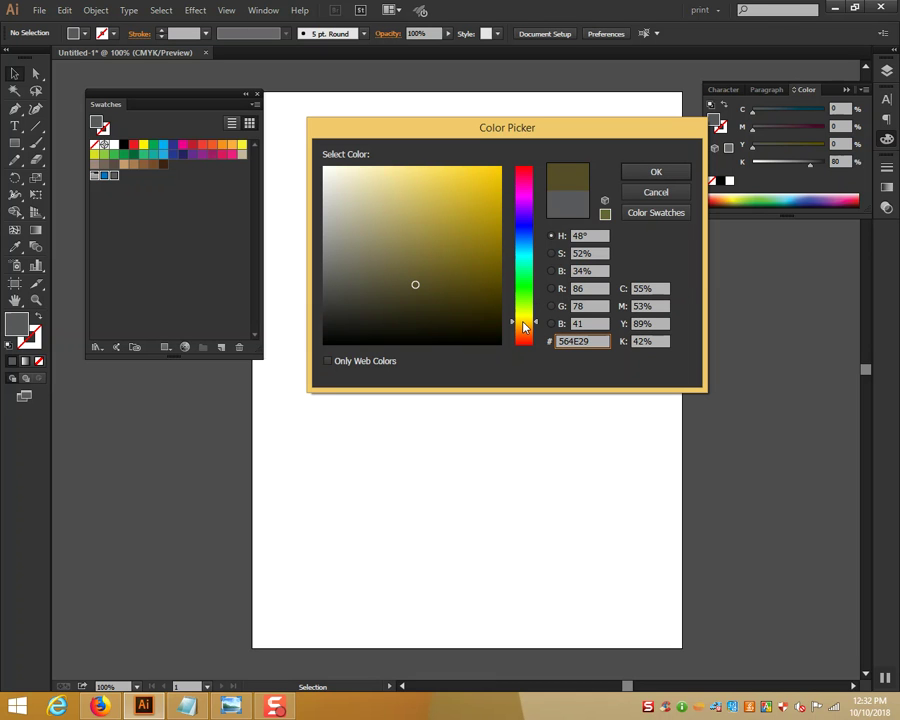
{"action": "left_click", "coordinate": [437, 229]}
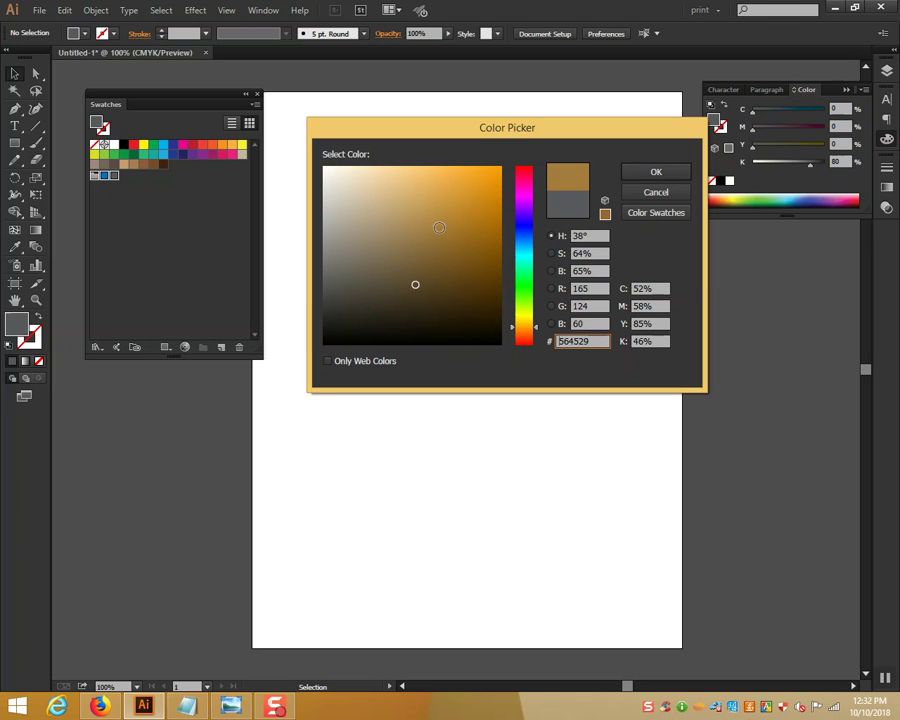
{"action": "left_click", "coordinate": [413, 206]}
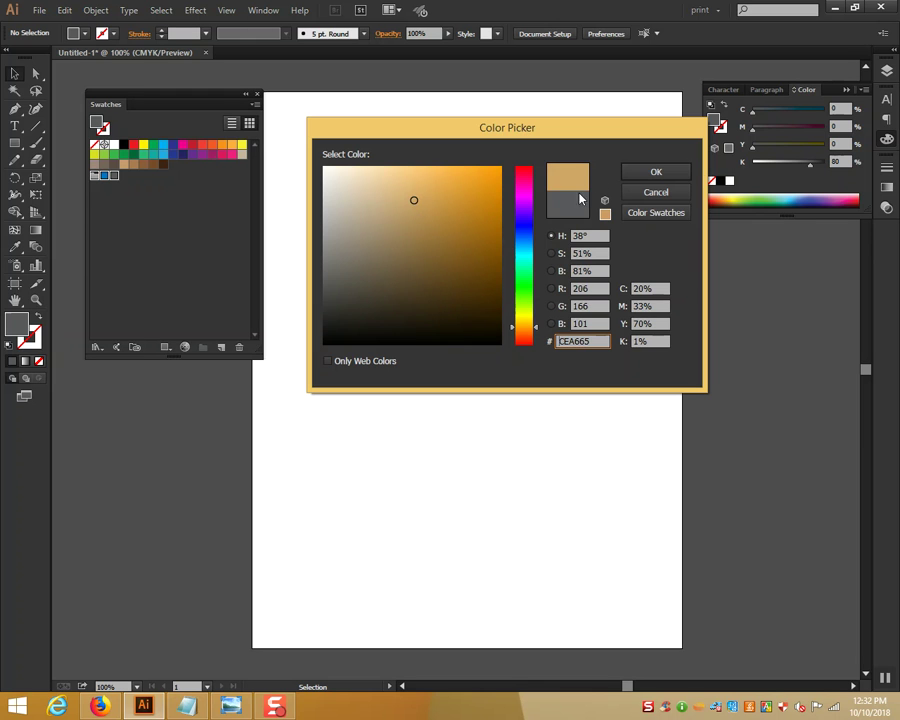
{"action": "left_click", "coordinate": [656, 172]}
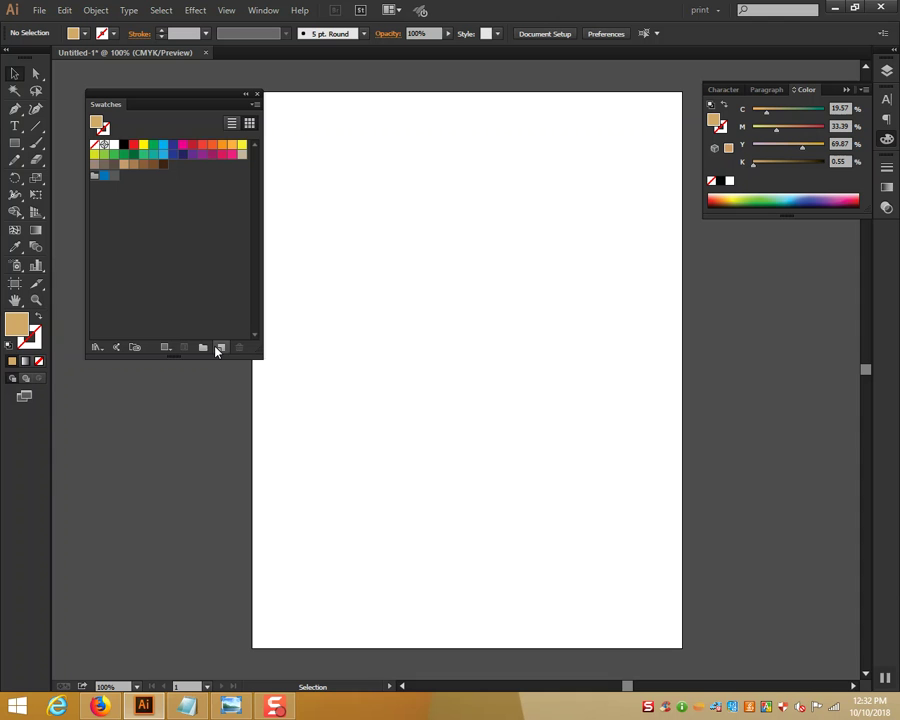
- Save the tan fill as a 'Background Design' swatch and drag it into the Flyer group
{"action": "left_click", "coordinate": [221, 347]}
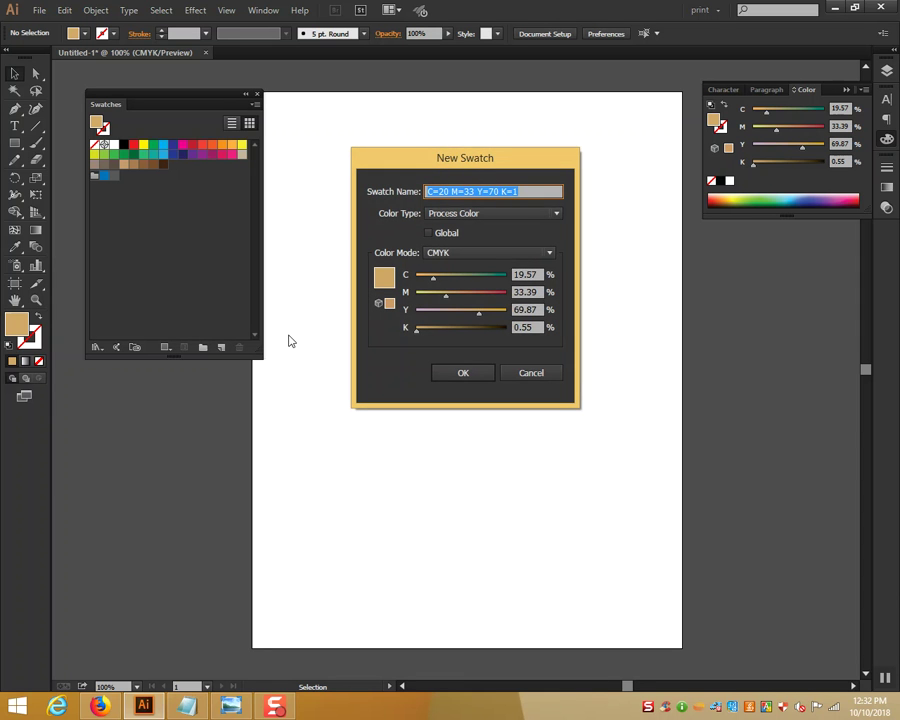
{"action": "type", "text": "Backgrou"}
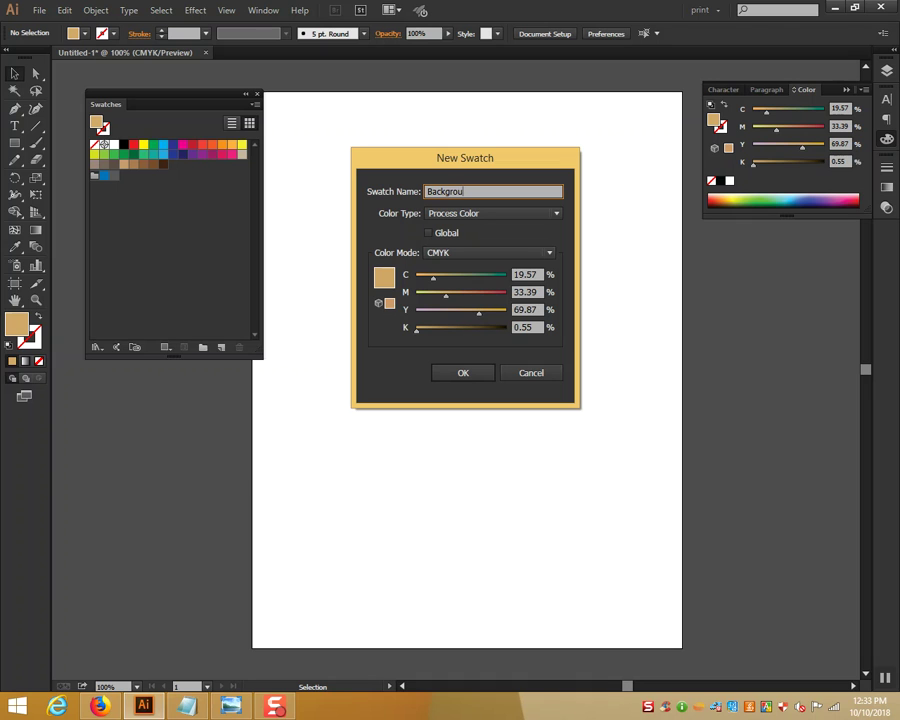
{"action": "type", "text": "d Design"}
{"action": "left_click", "coordinate": [453, 377]}
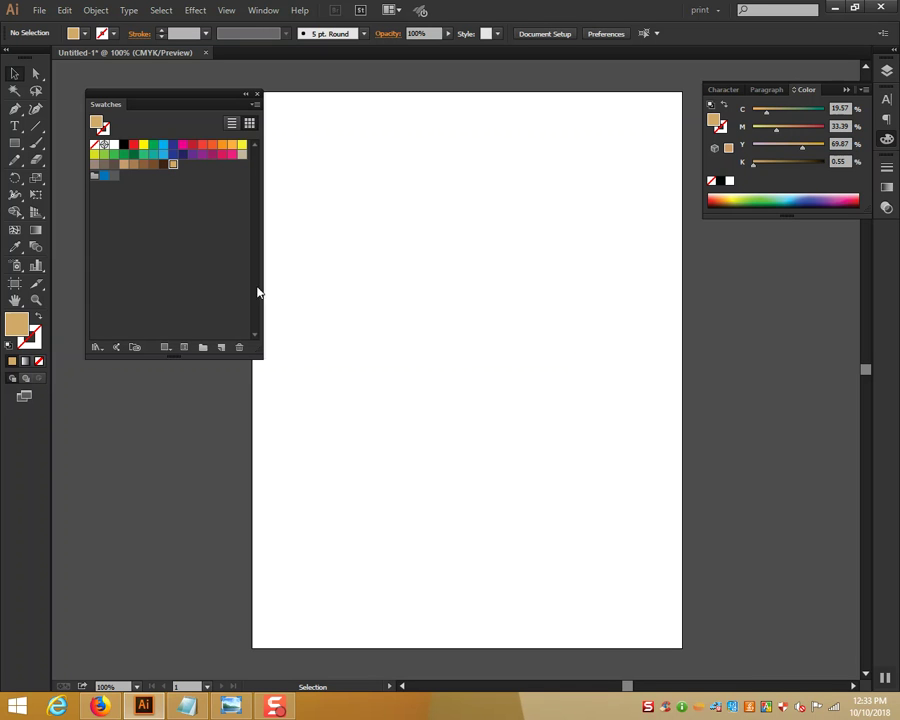
{"action": "left_click", "coordinate": [175, 168]}
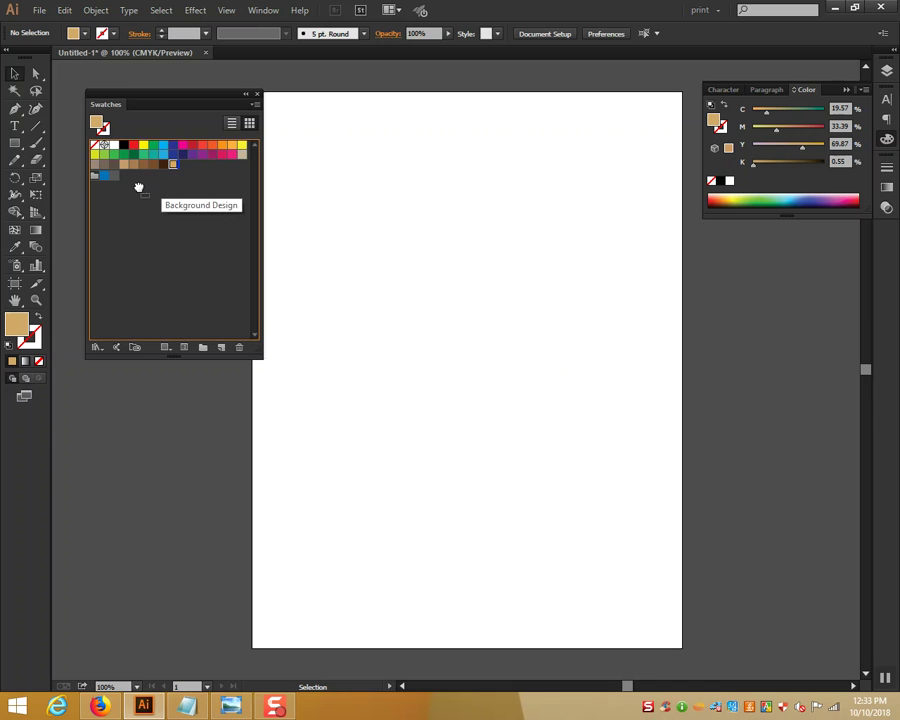
{"action": "left_click_drag", "start_coordinate": [119, 176], "coordinate": [124, 177]}
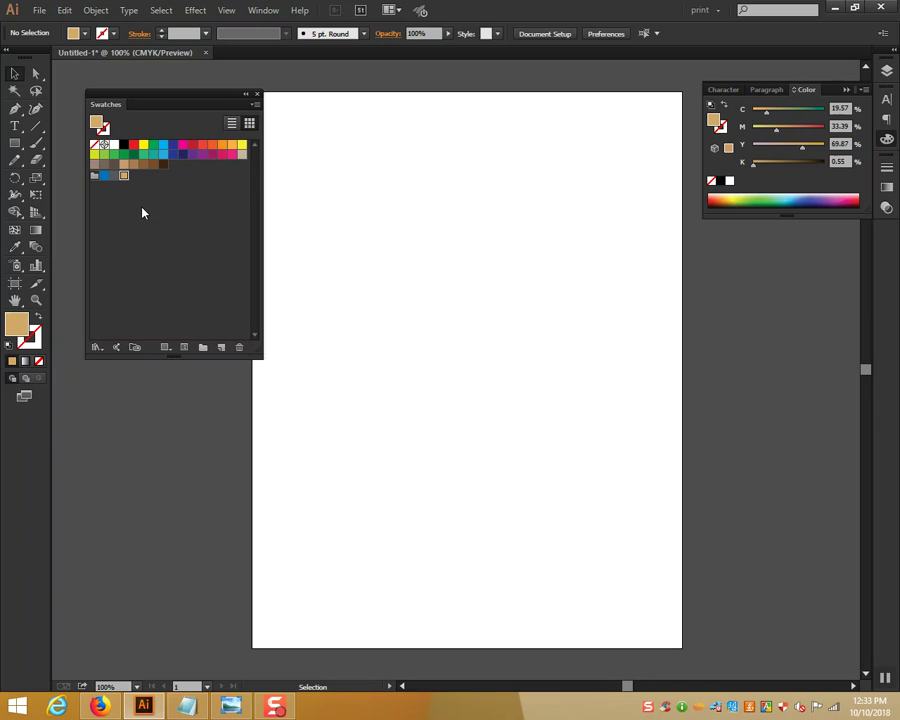
{"action": "left_click", "coordinate": [95, 176]}
{"action": "left_click", "coordinate": [255, 106]}
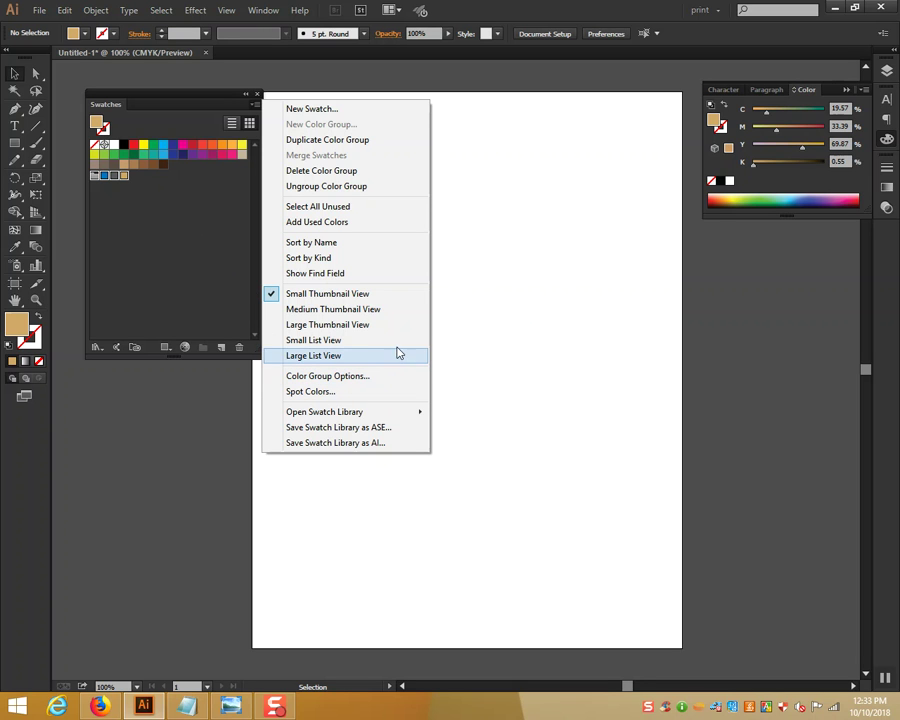
- Export the swatches as 'Flyer' ASE file into E:\B-62 and accept the warning
{"action": "left_click", "coordinate": [344, 428]}
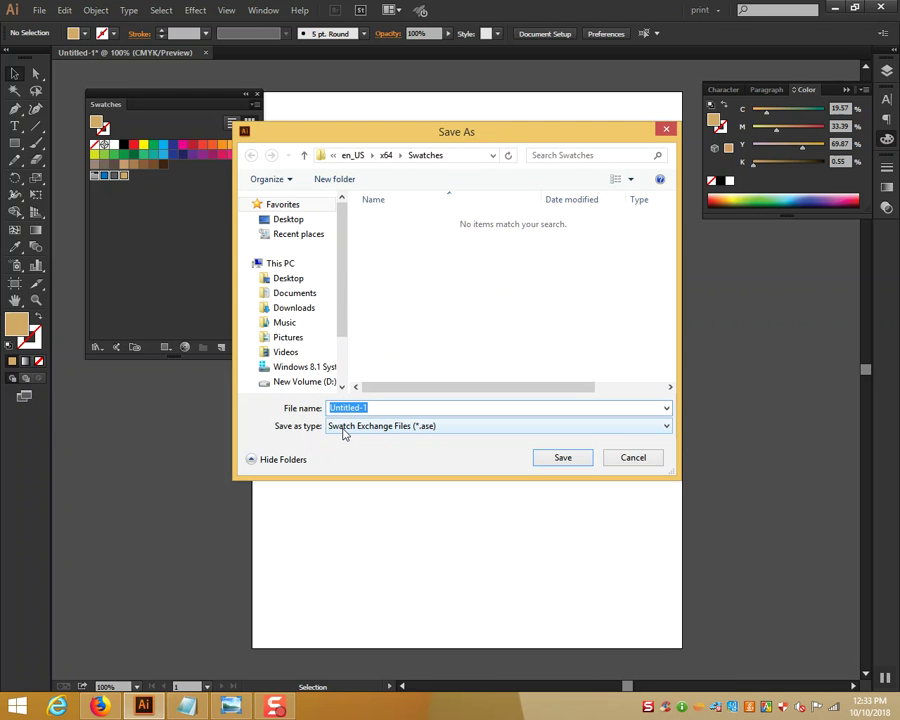
{"action": "left_click", "coordinate": [287, 279]}
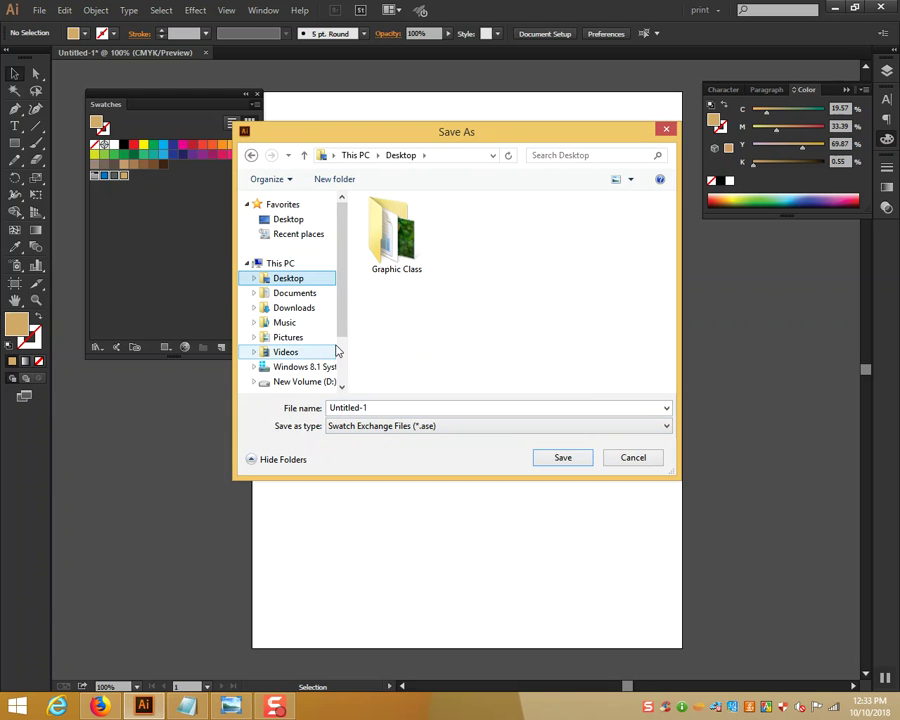
{"action": "scroll", "coordinate": [338, 330], "scroll_direction": "down", "scroll_amount": 2}
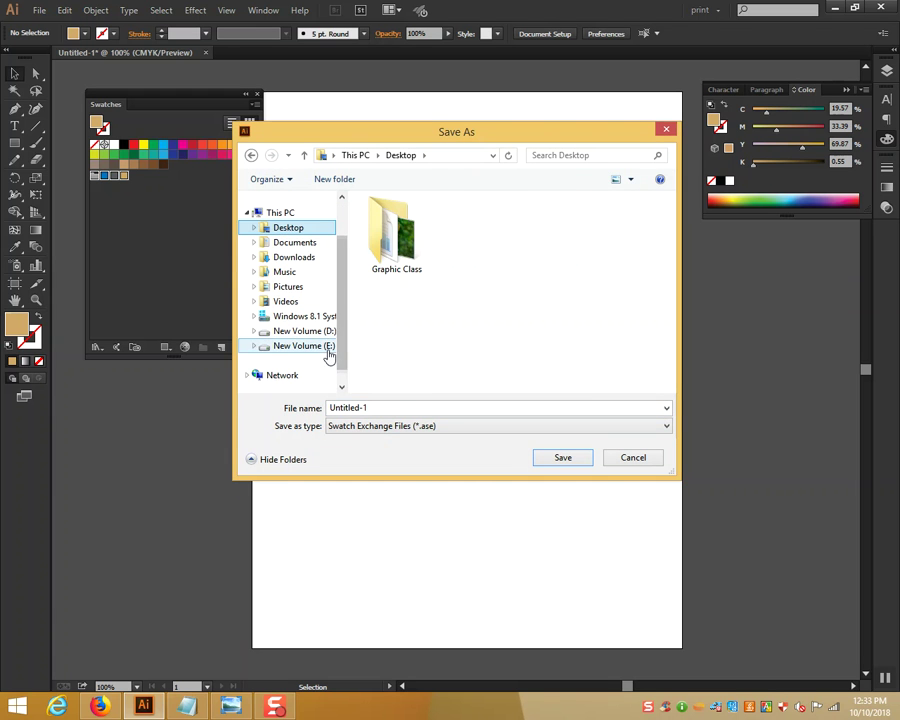
{"action": "left_click", "coordinate": [320, 346]}
{"action": "left_click", "coordinate": [390, 250]}
{"action": "double_click", "coordinate": [390, 250]}
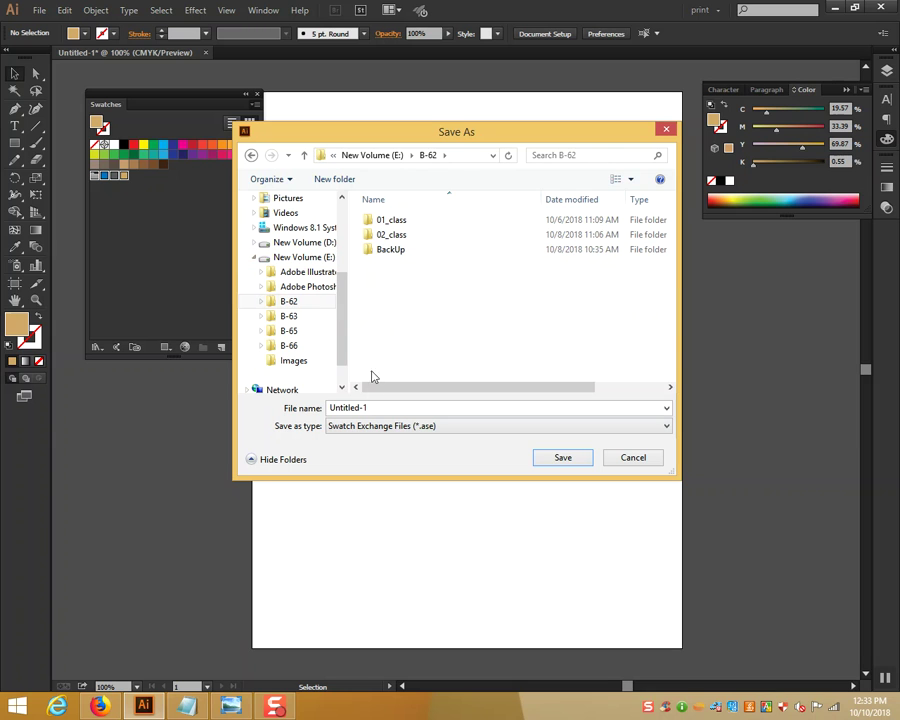
{"action": "left_click", "coordinate": [370, 408]}
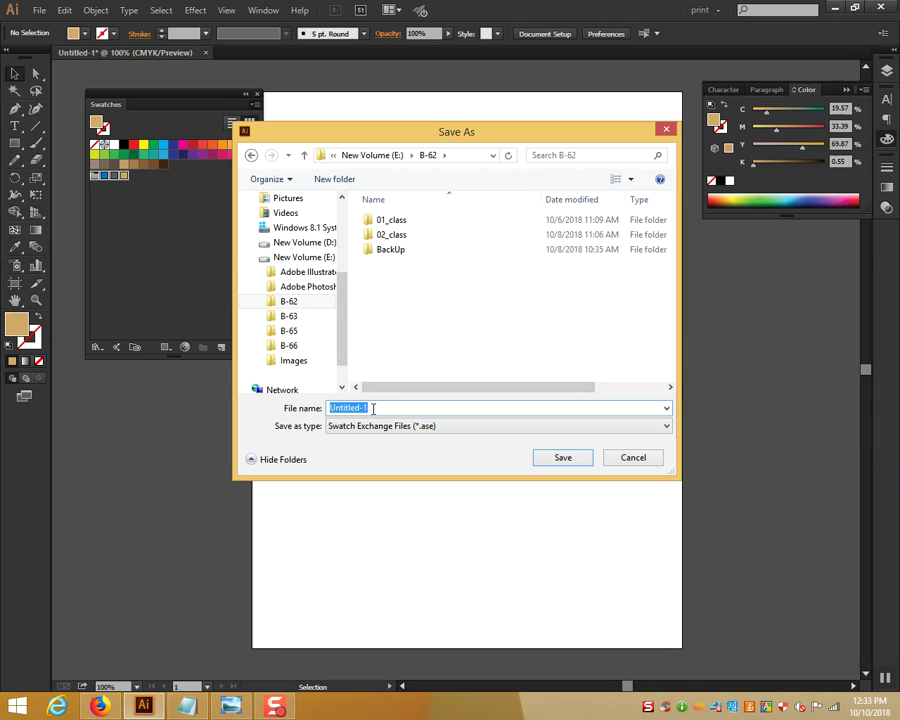
{"action": "type", "text": "Flyer"}
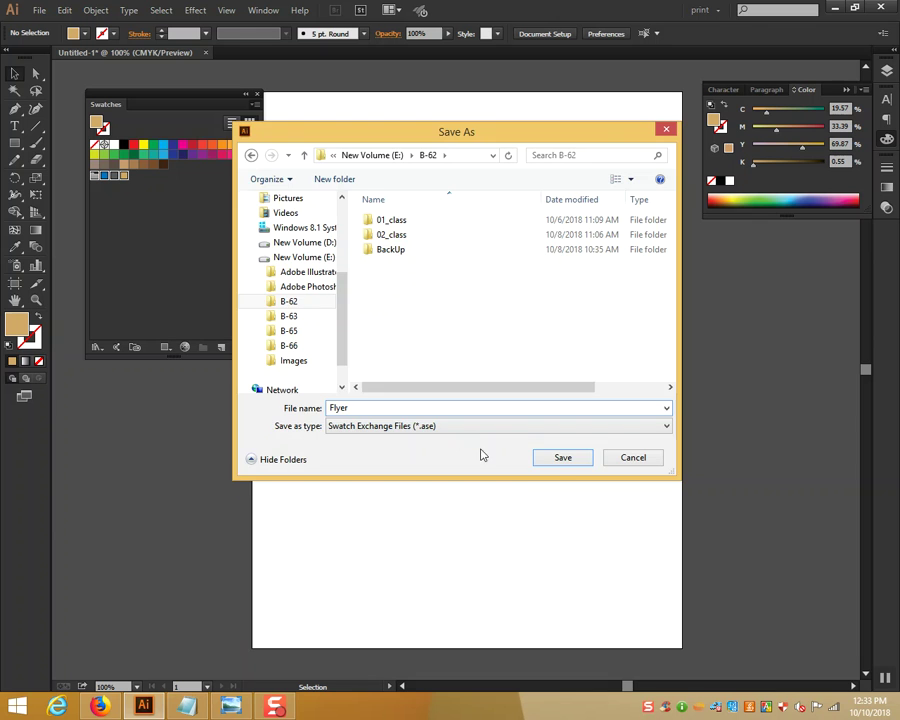
{"action": "left_click", "coordinate": [561, 458]}
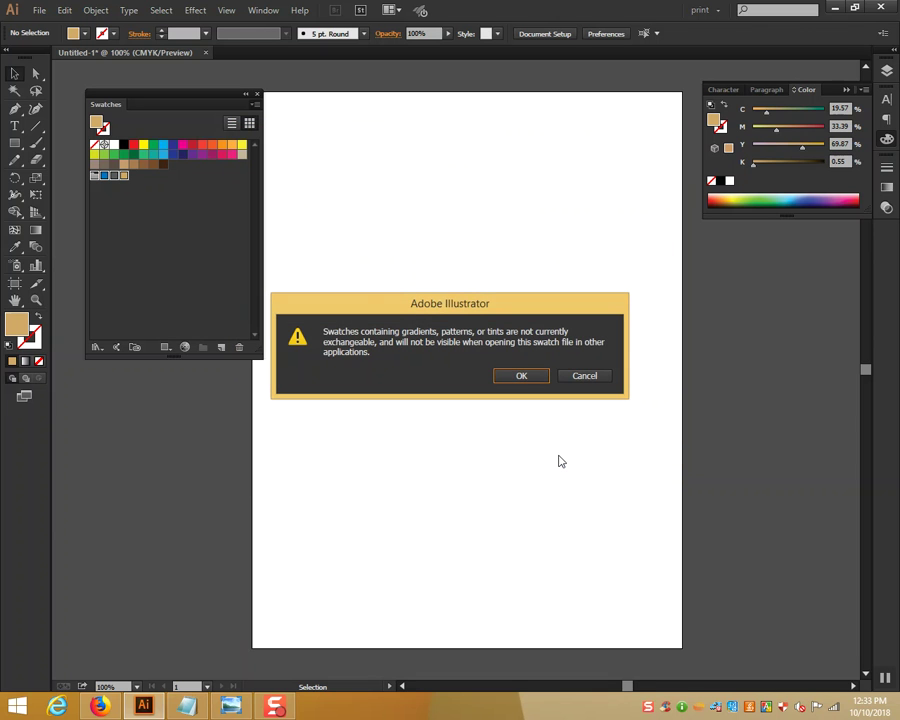
{"action": "left_click", "coordinate": [534, 381]}
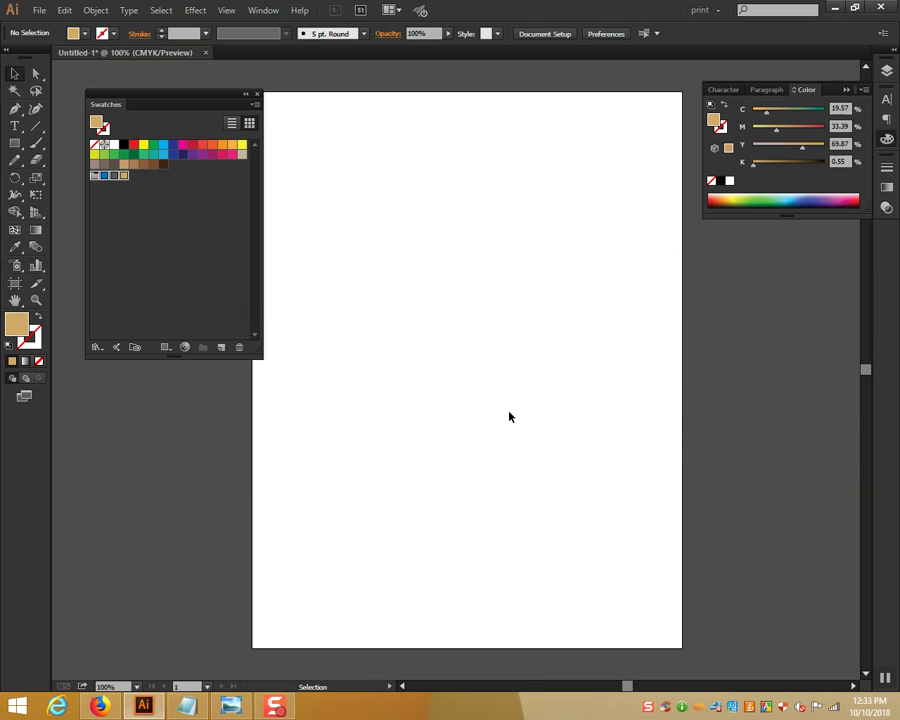
- Open the B-62 folder on New Volume (E:) from the desktop's This PC
{"action": "key", "text": "super+d"}
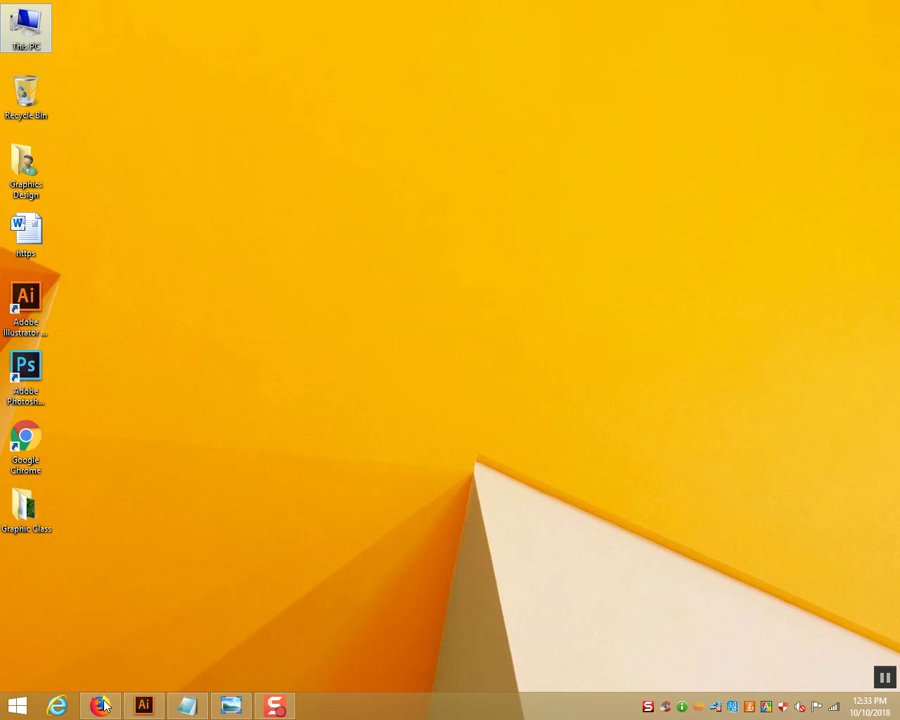
{"action": "double_click", "coordinate": [30, 28]}
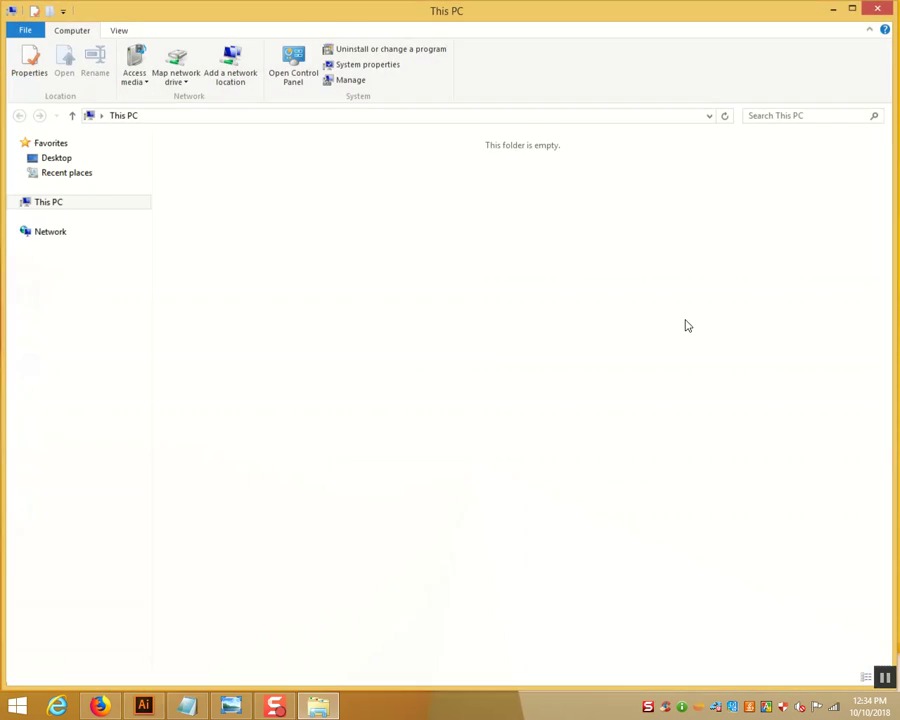
{"action": "double_click", "coordinate": [573, 280]}
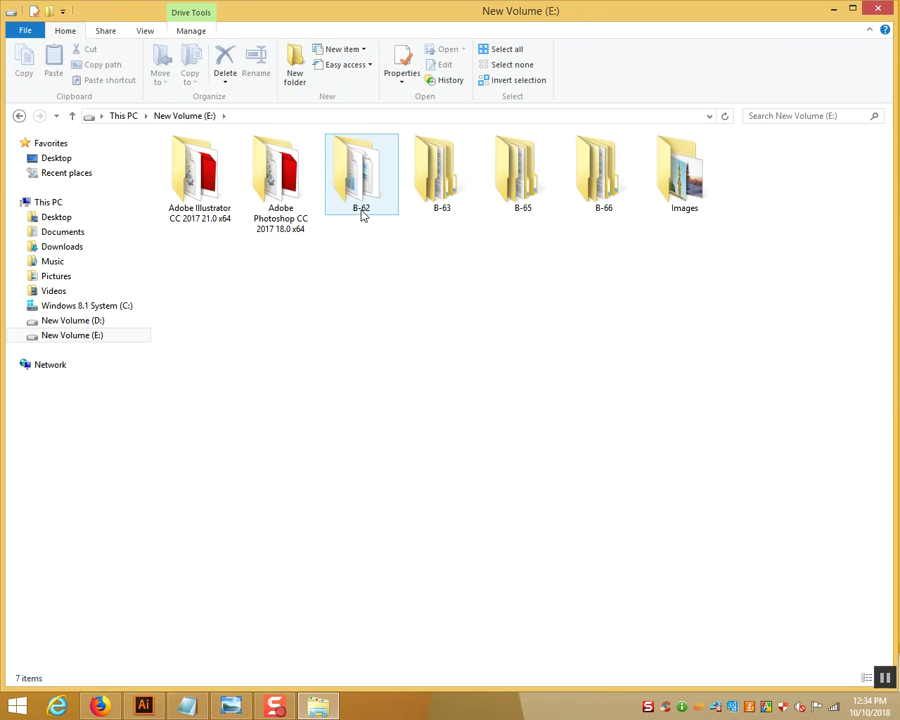
{"action": "double_click", "coordinate": [361, 190]}
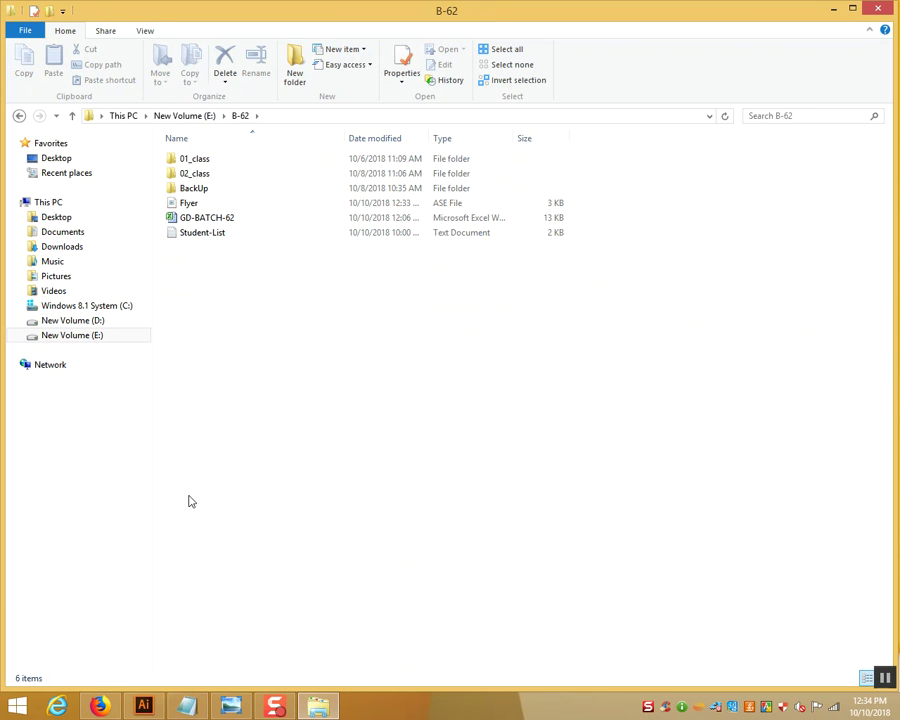
- Inspect the saved Flyer swatch file's actions, then return to Illustrator
{"action": "left_click", "coordinate": [189, 208]}
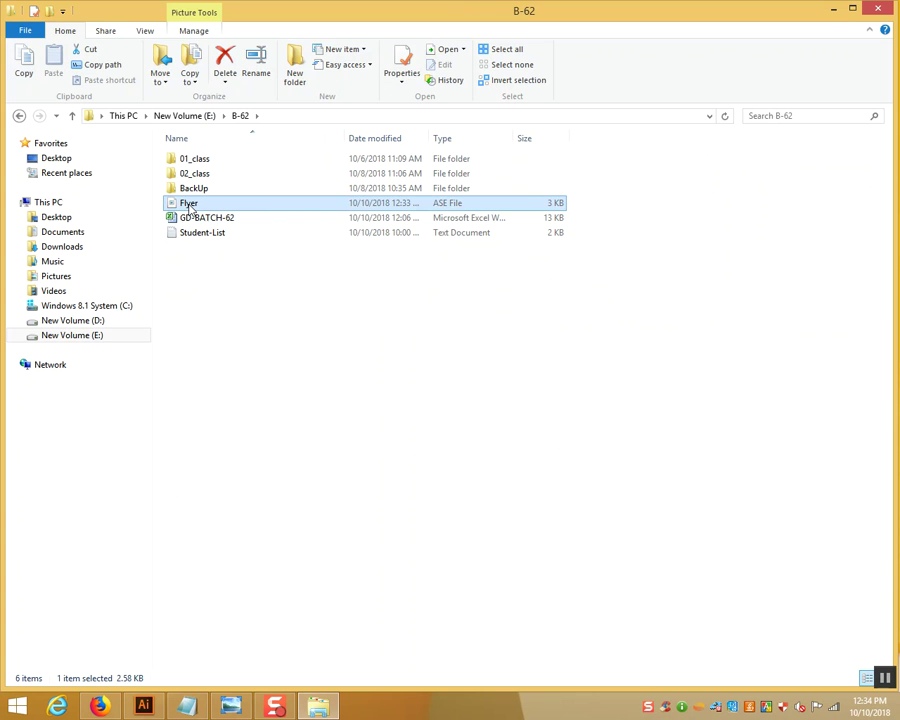
{"action": "right_click", "coordinate": [189, 207]}
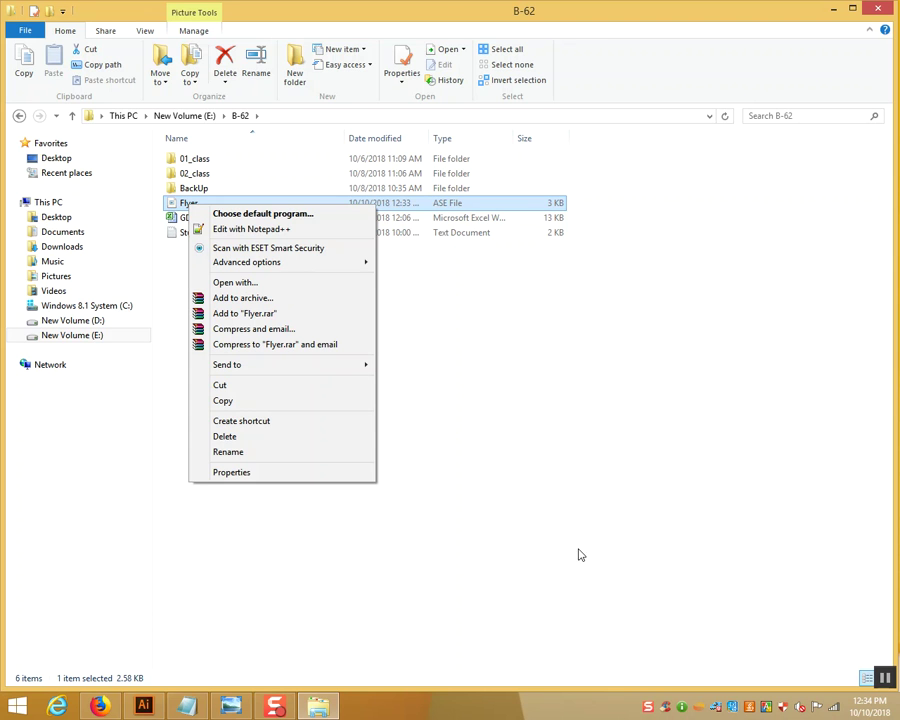
{"action": "left_click", "coordinate": [540, 438]}
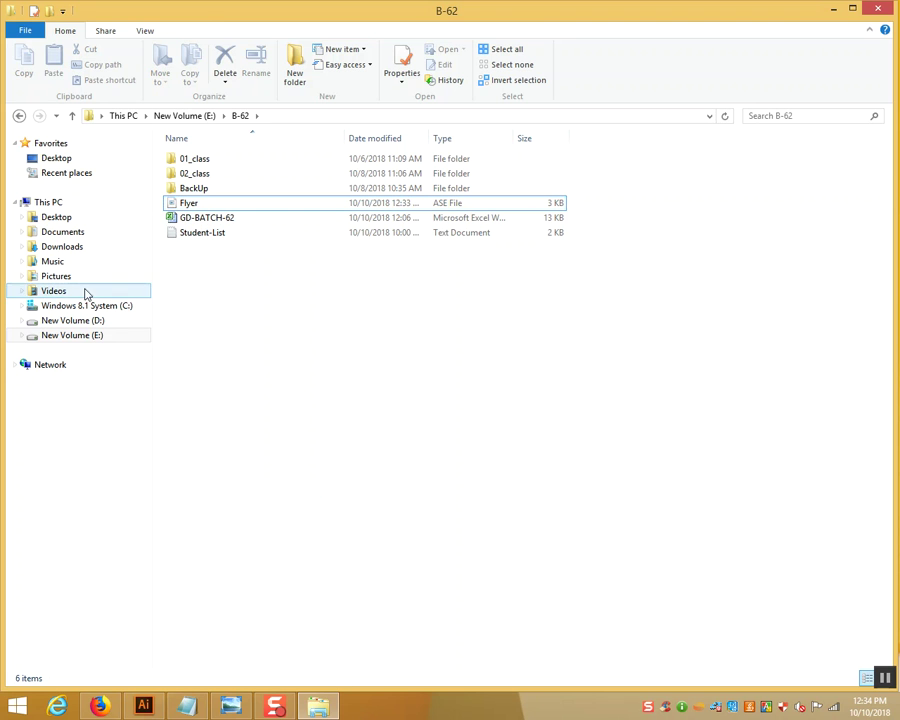
{"action": "left_click", "coordinate": [195, 203]}
{"action": "right_click", "coordinate": [195, 203]}
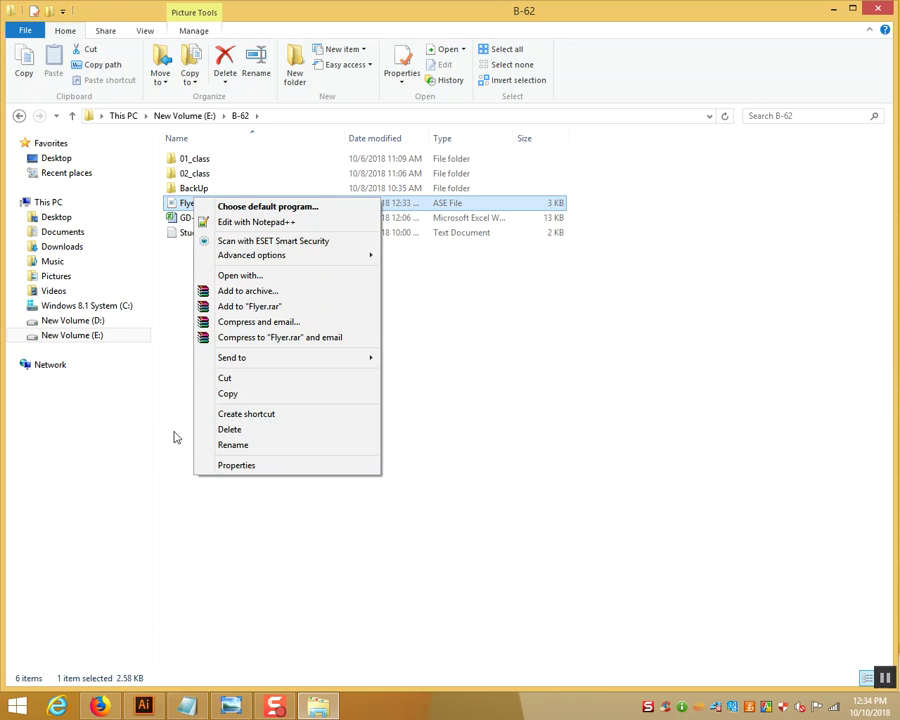
{"action": "right_click", "coordinate": [178, 206]}
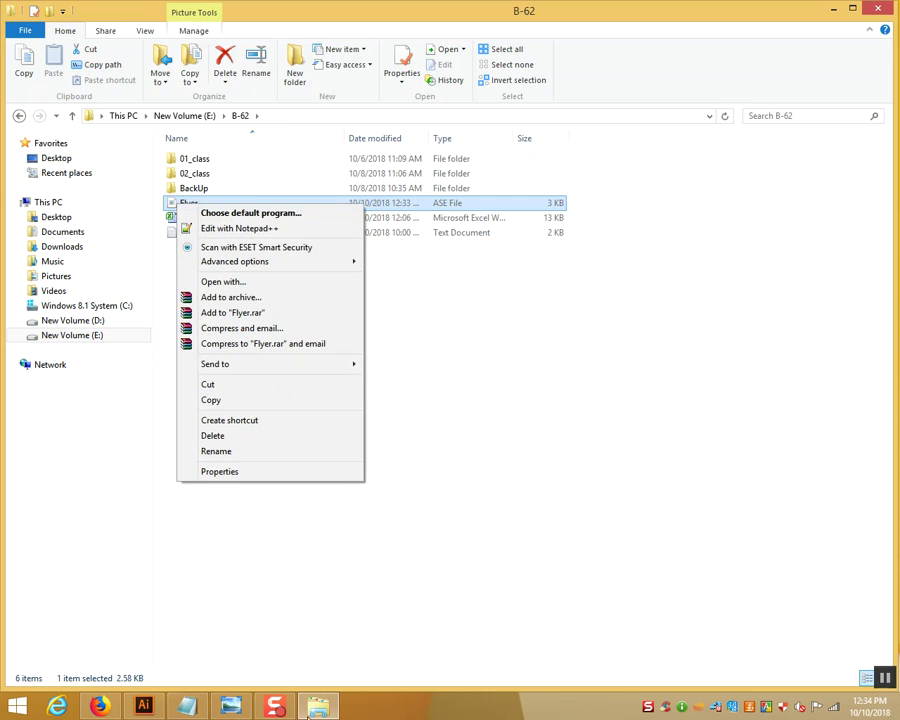
{"action": "left_click", "coordinate": [143, 706]}
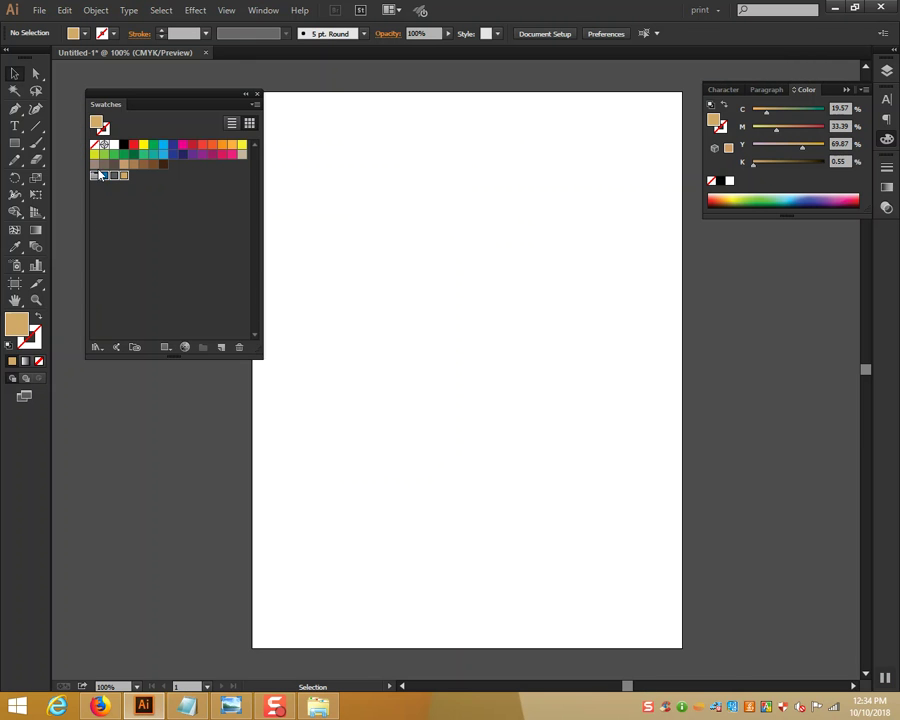
- Try Delete Swatch and New Swatch, cancelling both so the swatches stay unchanged
{"action": "left_click", "coordinate": [238, 347]}
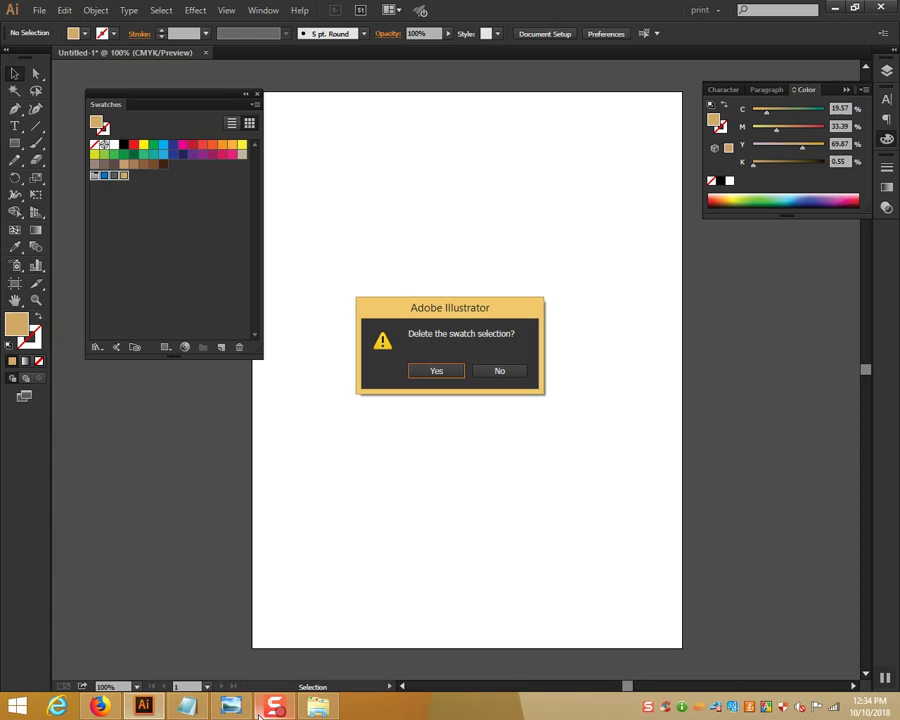
{"action": "left_click", "coordinate": [497, 371]}
{"action": "left_click", "coordinate": [255, 103]}
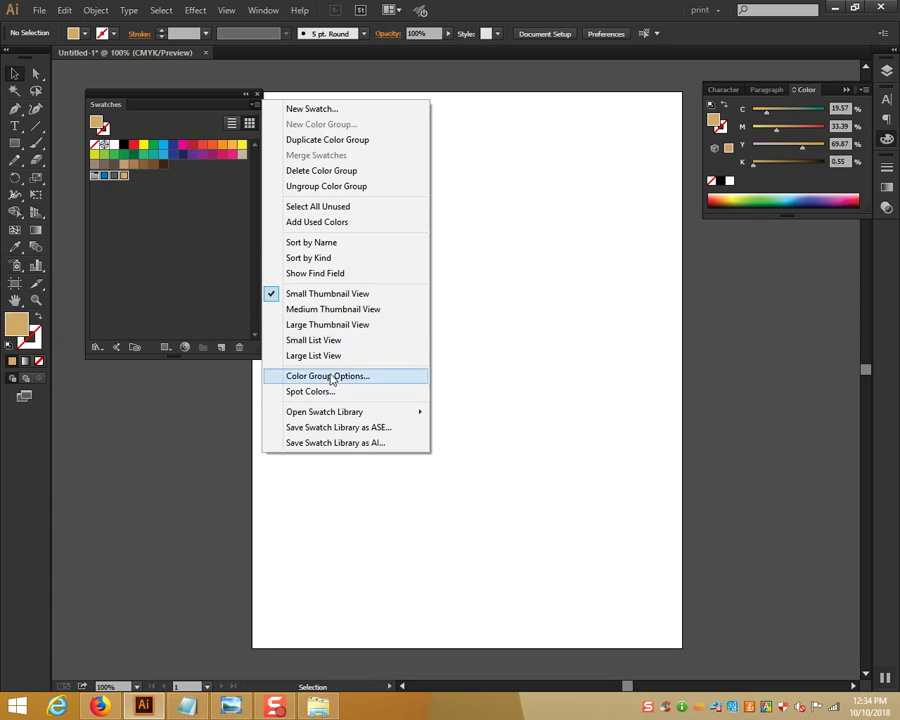
{"action": "left_click", "coordinate": [350, 111]}
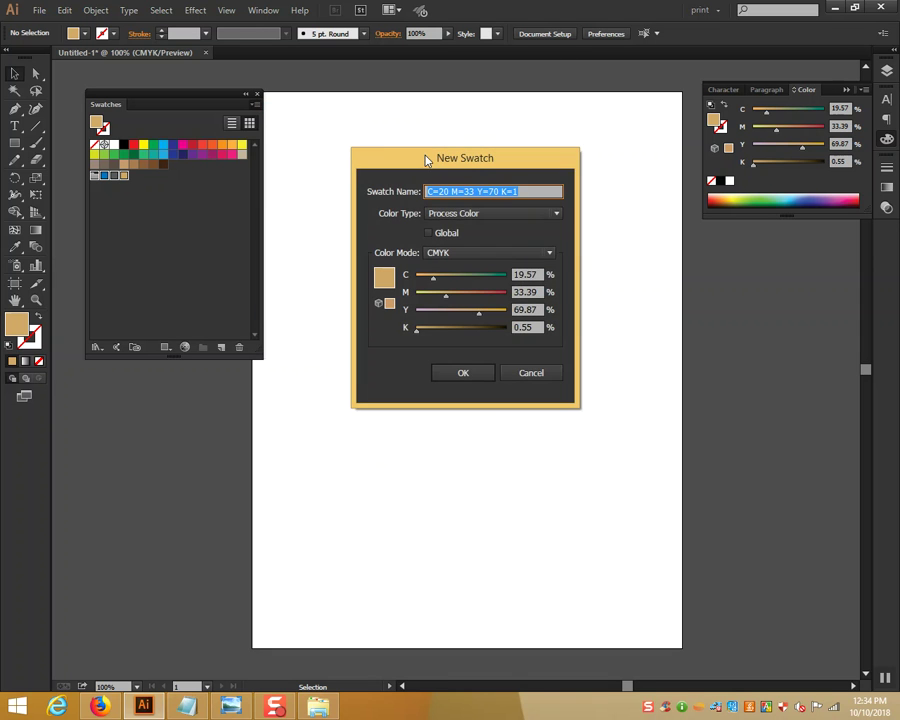
{"action": "left_click", "coordinate": [540, 373]}
- Browse the Swatches menu again, then switch back to the Flyer file in File Explorer
{"action": "left_click", "coordinate": [255, 103]}
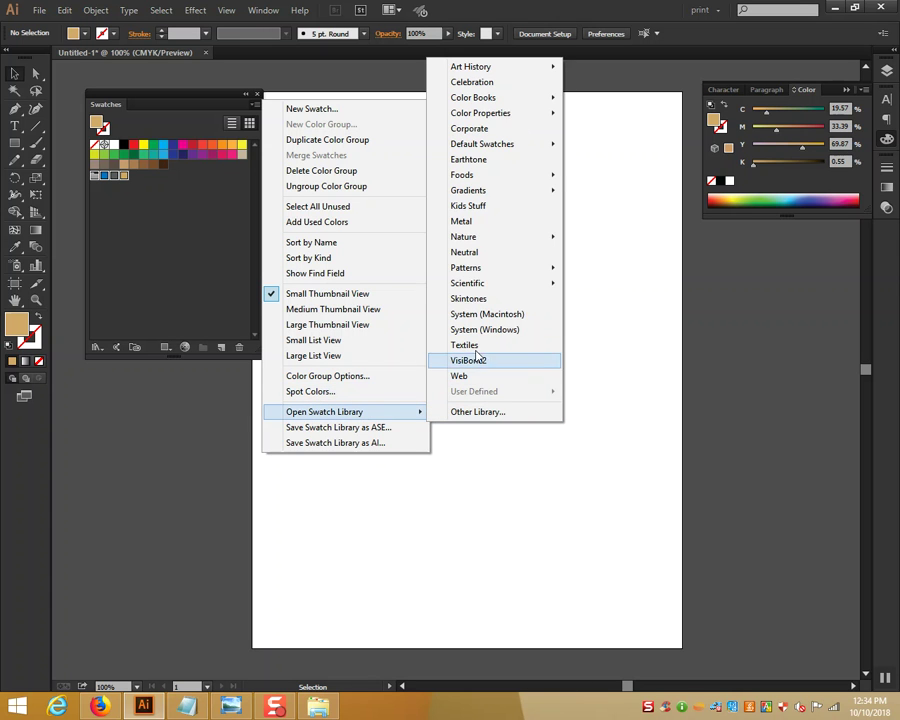
{"action": "mouse_move", "coordinate": [324, 411]}
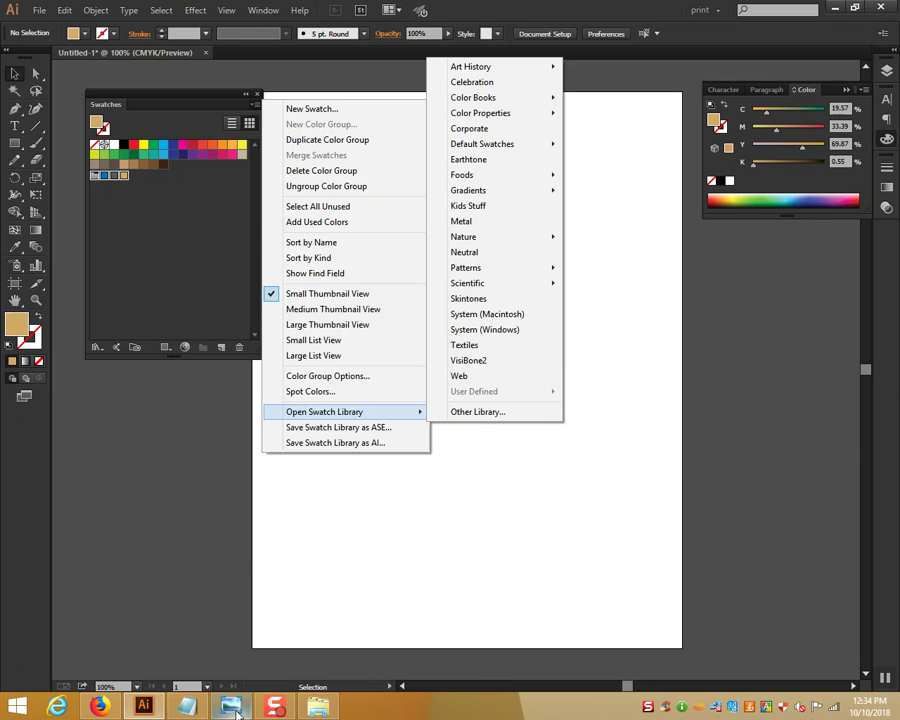
{"action": "left_click", "coordinate": [318, 706]}
{"action": "right_click", "coordinate": [205, 210]}
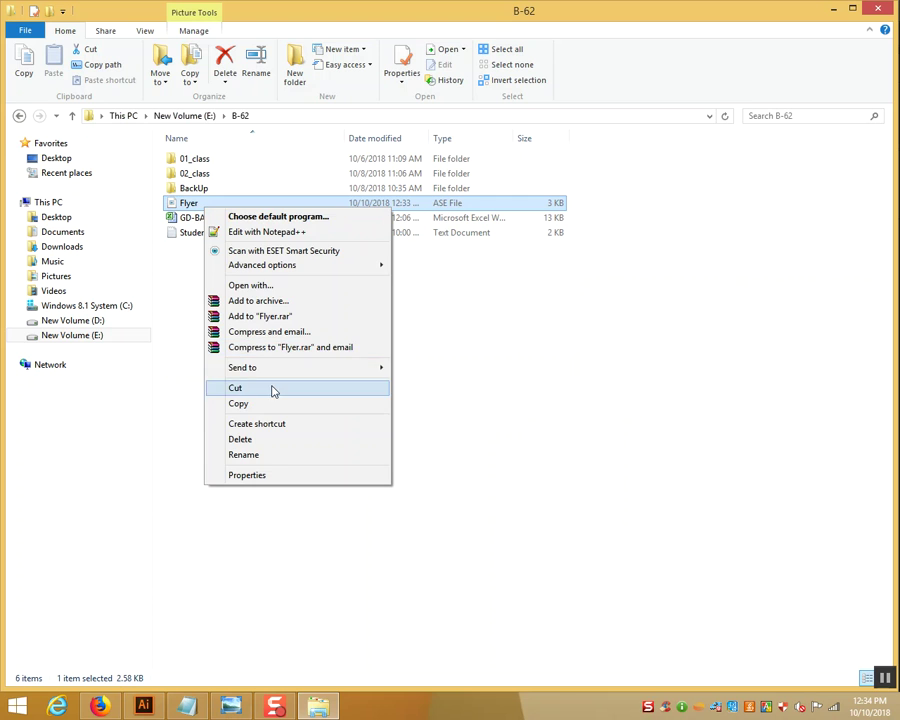
- Copy the Flyer swatch file and browse to C:\Program Files\Adobe\Adobe Illustrator CC 2015
{"action": "left_click", "coordinate": [272, 402]}
{"action": "left_click", "coordinate": [128, 305]}
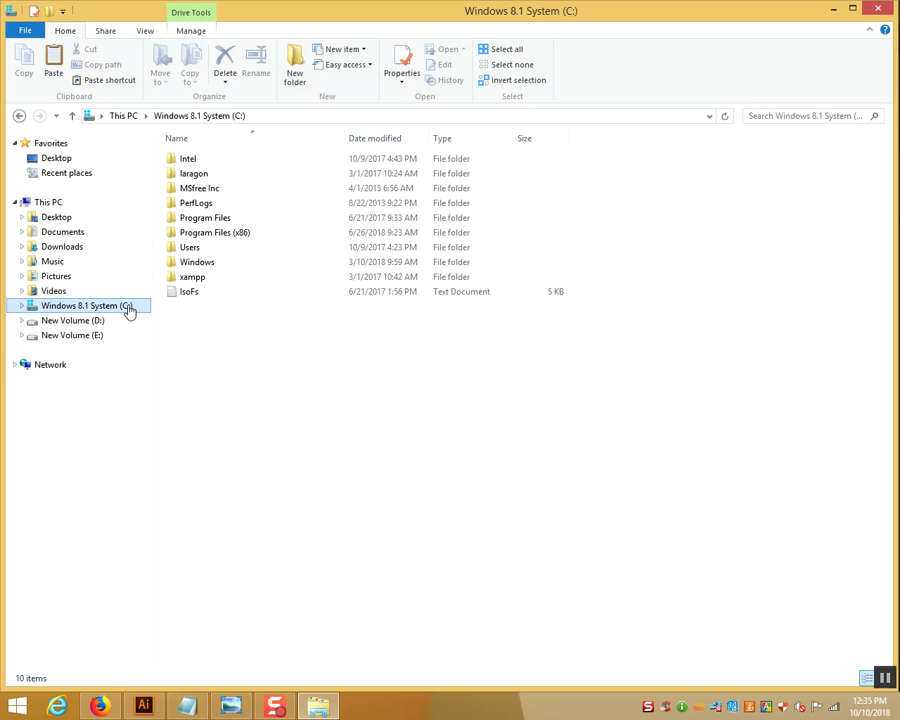
{"action": "double_click", "coordinate": [203, 222]}
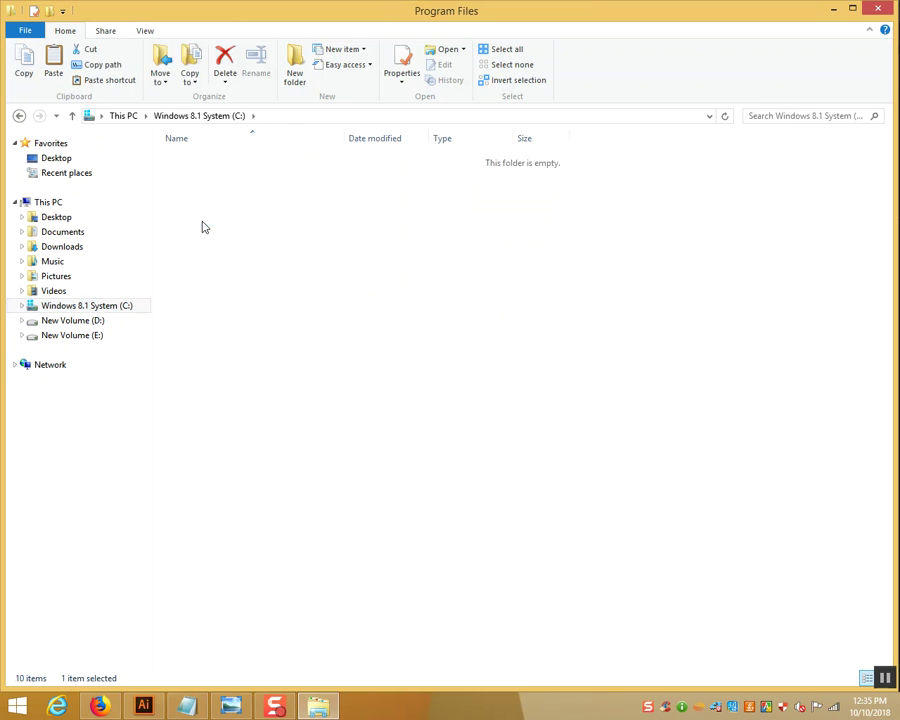
{"action": "double_click", "coordinate": [196, 163]}
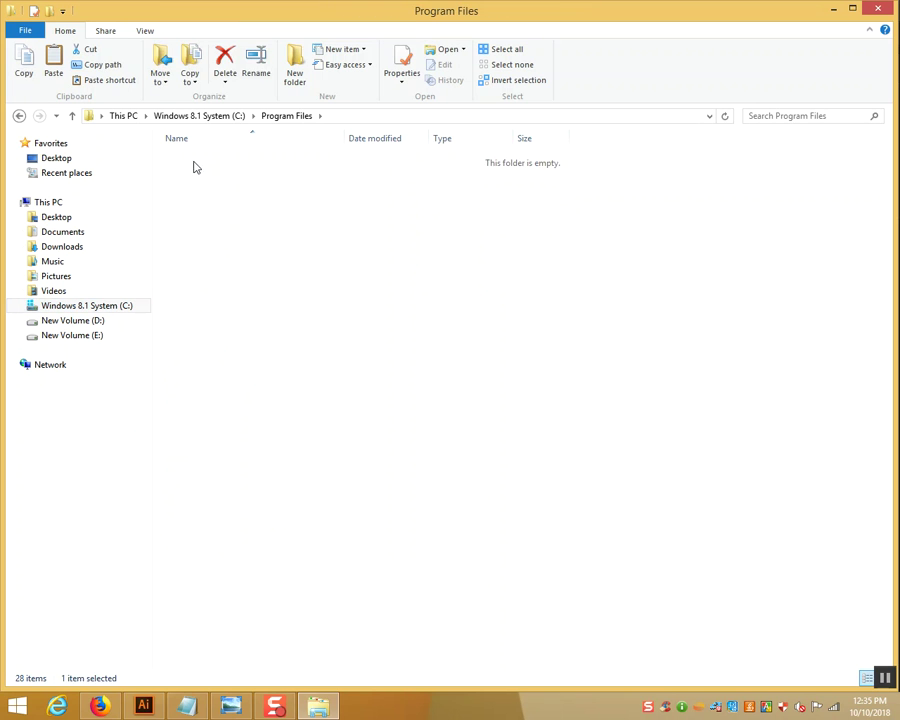
{"action": "double_click", "coordinate": [199, 164]}
- Open Presets > en_US > Swatches > Art History, then return to Illustrator
{"action": "left_click", "coordinate": [204, 249]}
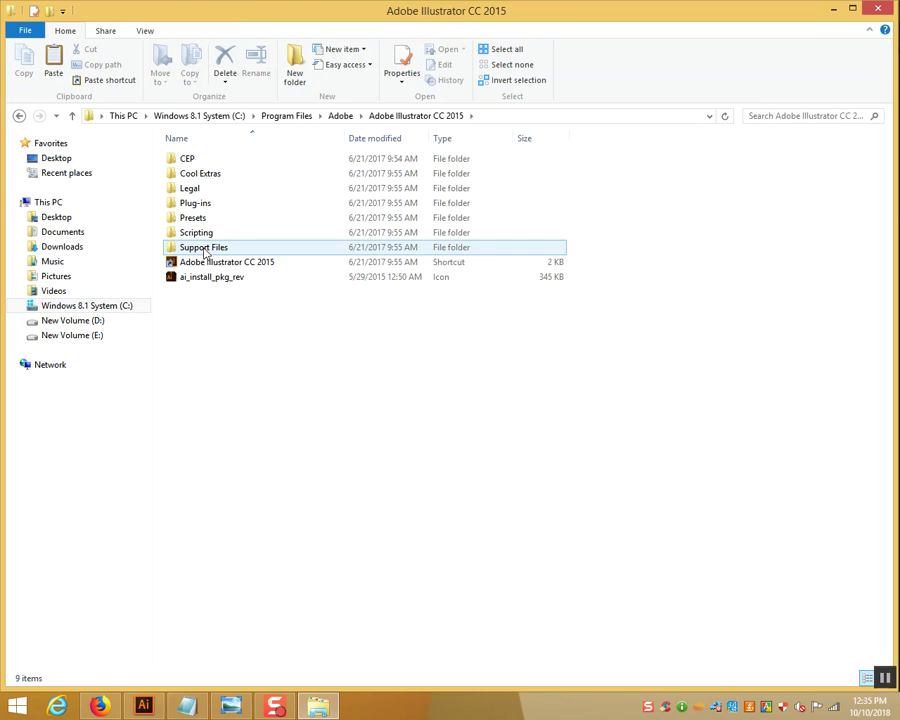
{"action": "double_click", "coordinate": [200, 219]}
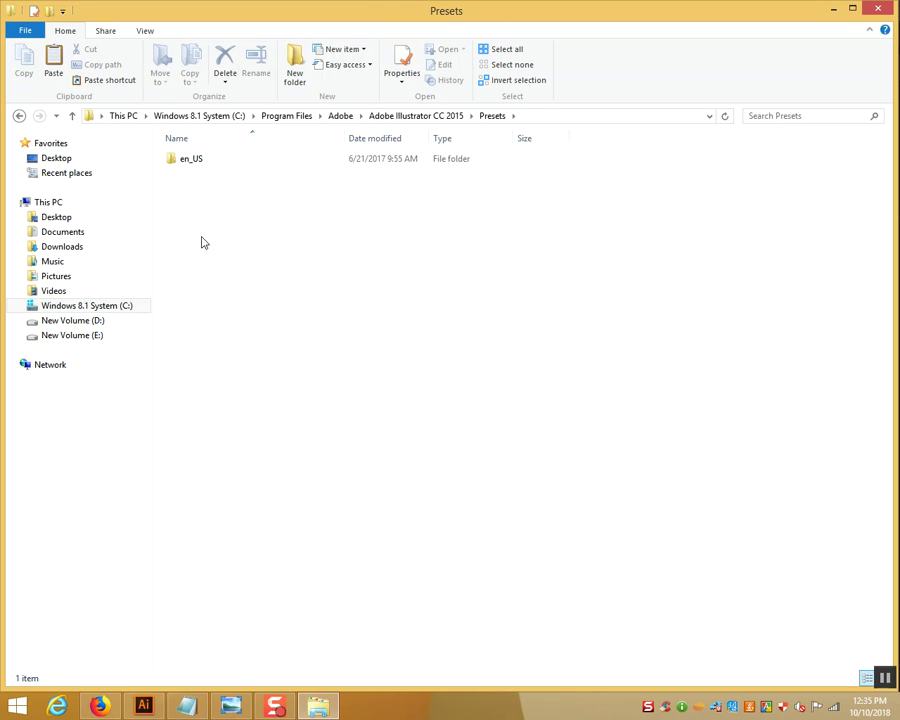
{"action": "double_click", "coordinate": [195, 166]}
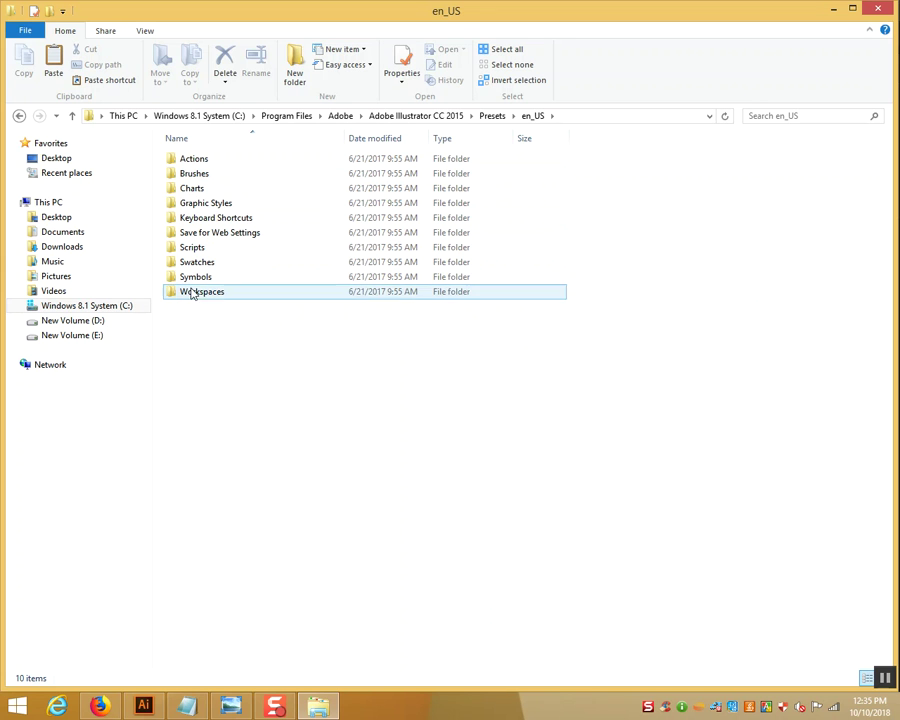
{"action": "double_click", "coordinate": [207, 263]}
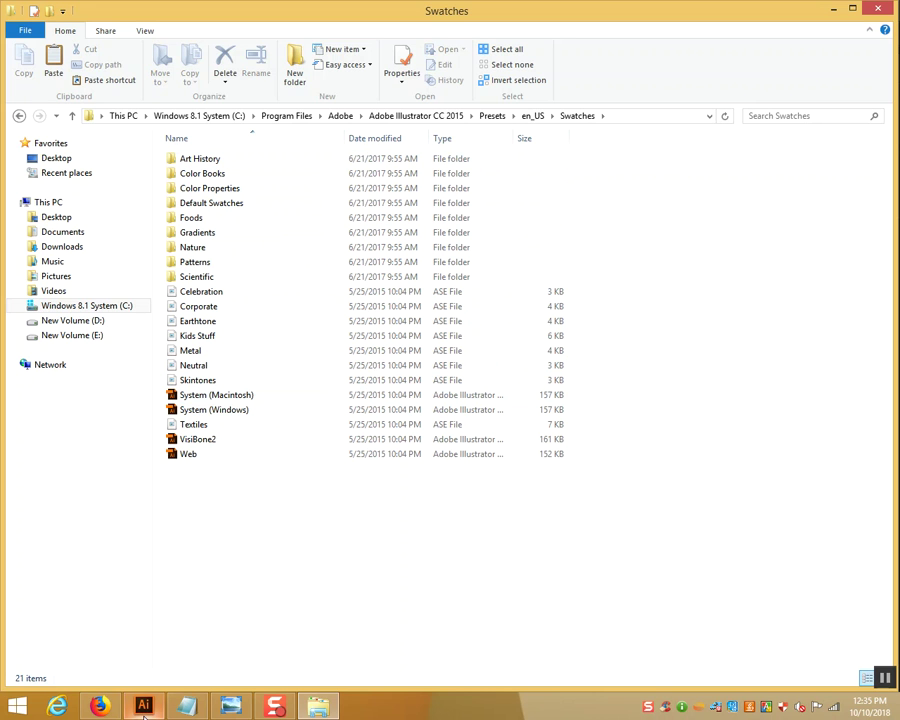
{"action": "double_click", "coordinate": [197, 159]}
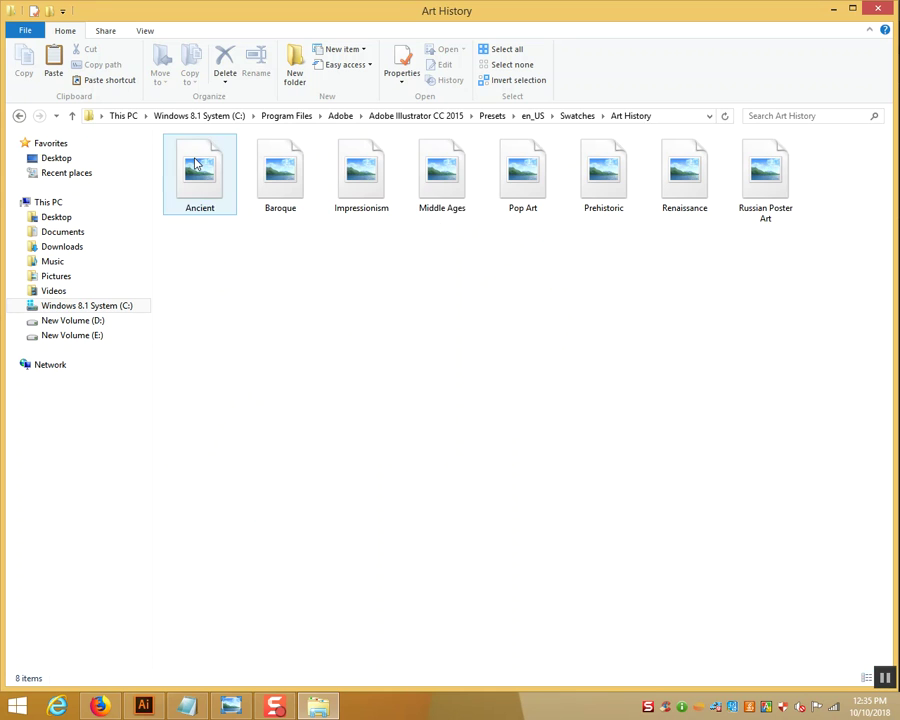
{"action": "left_click", "coordinate": [144, 706]}
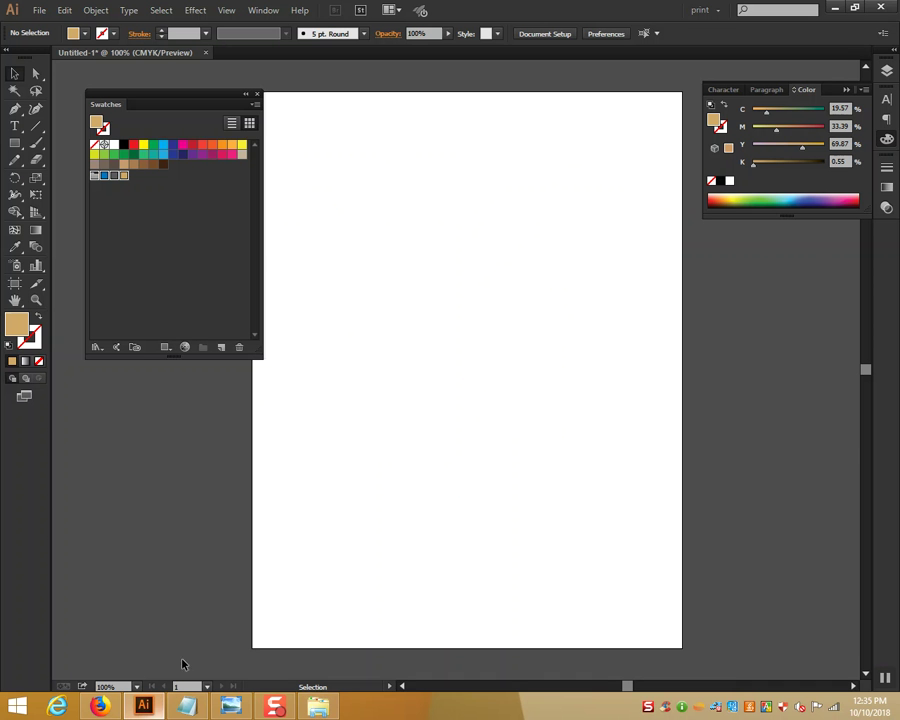
- View the swatch library list, then go up from Art History to the Swatches presets folder
{"action": "left_click", "coordinate": [255, 97]}
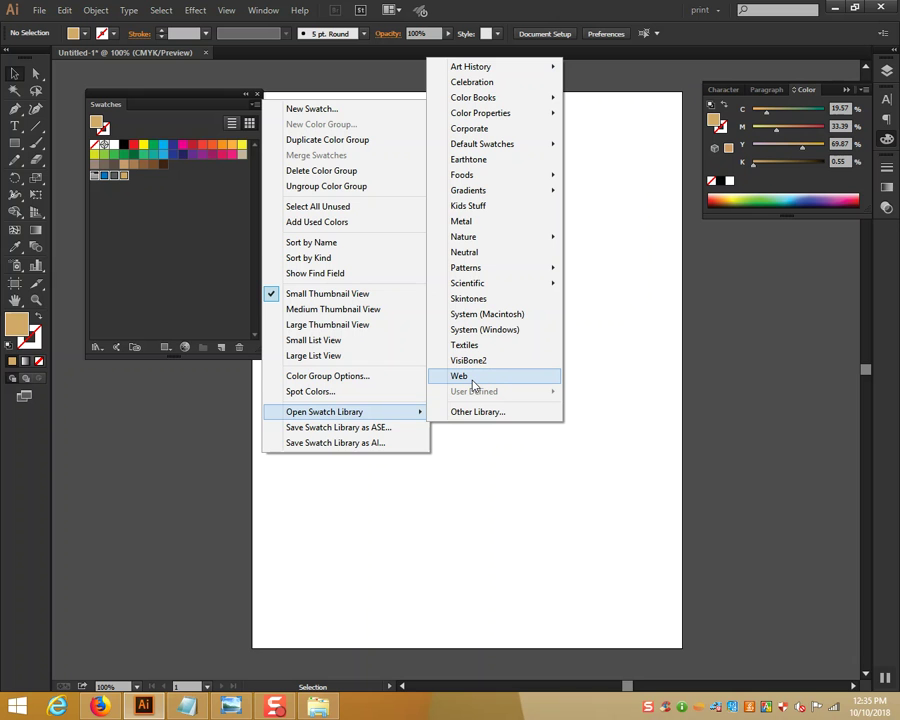
{"action": "left_click", "coordinate": [318, 706]}
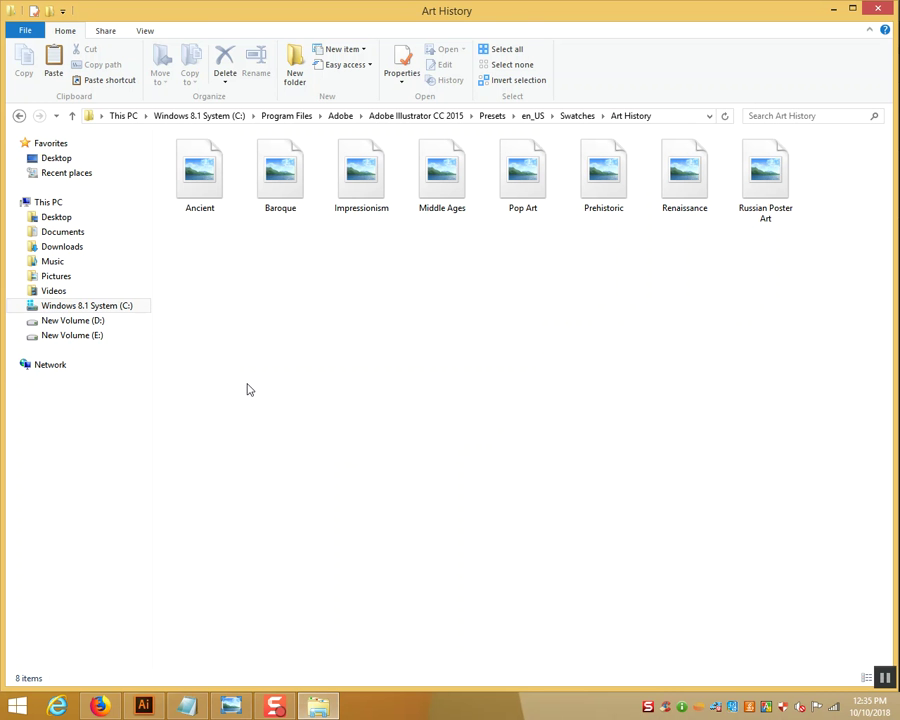
{"action": "key", "text": "alt+Up"}
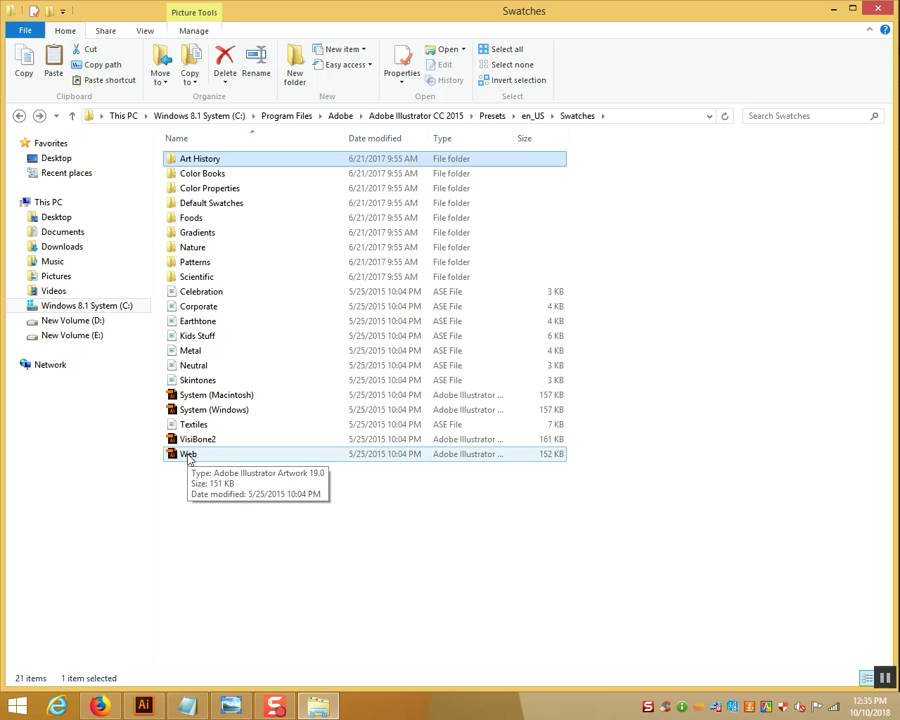
- Browse the swatch libraries again, then bring the Swatches presets folder window forward
{"action": "left_click", "coordinate": [143, 706]}
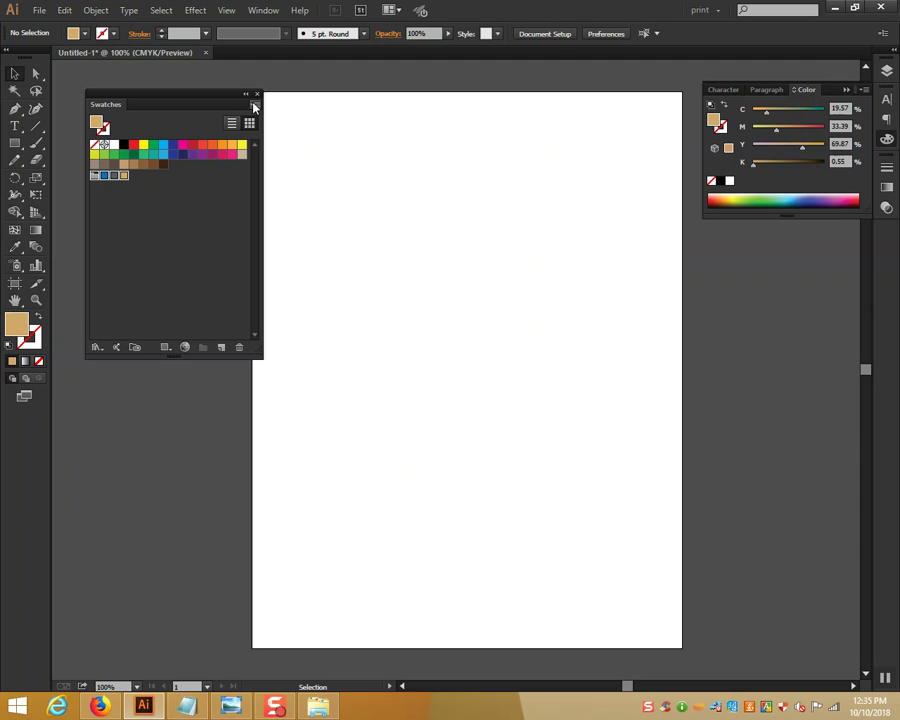
{"action": "left_click", "coordinate": [255, 104]}
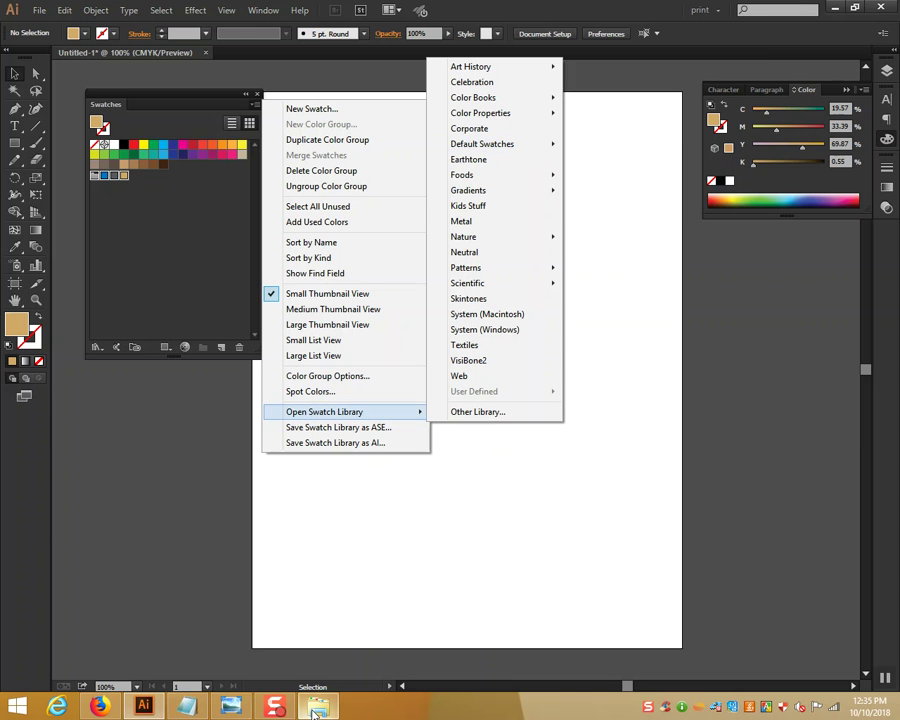
{"action": "left_click", "coordinate": [318, 706]}
{"action": "left_click", "coordinate": [145, 706]}
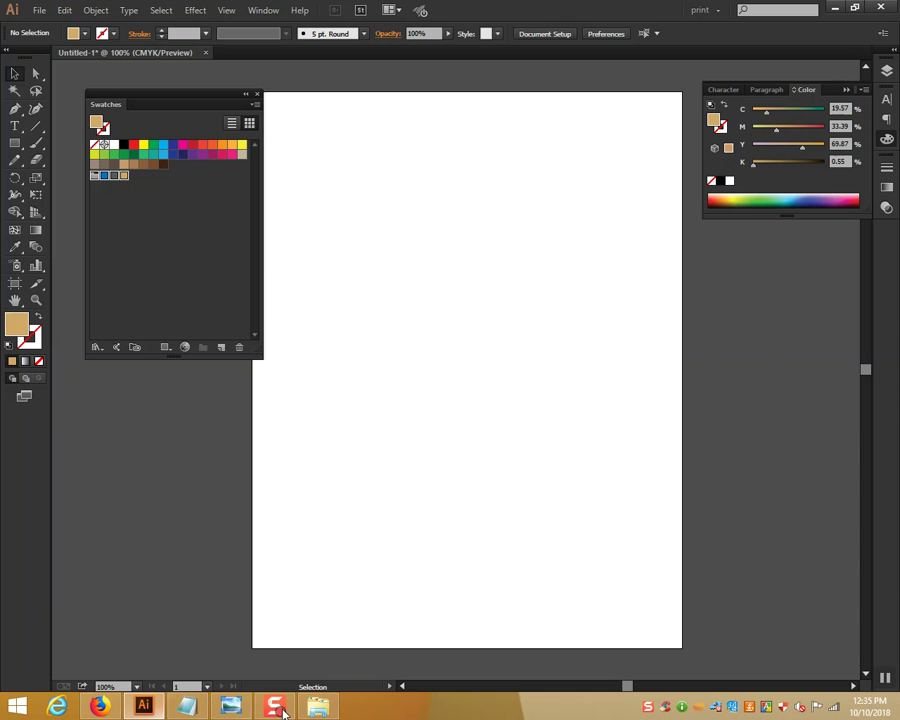
{"action": "left_click", "coordinate": [318, 706]}
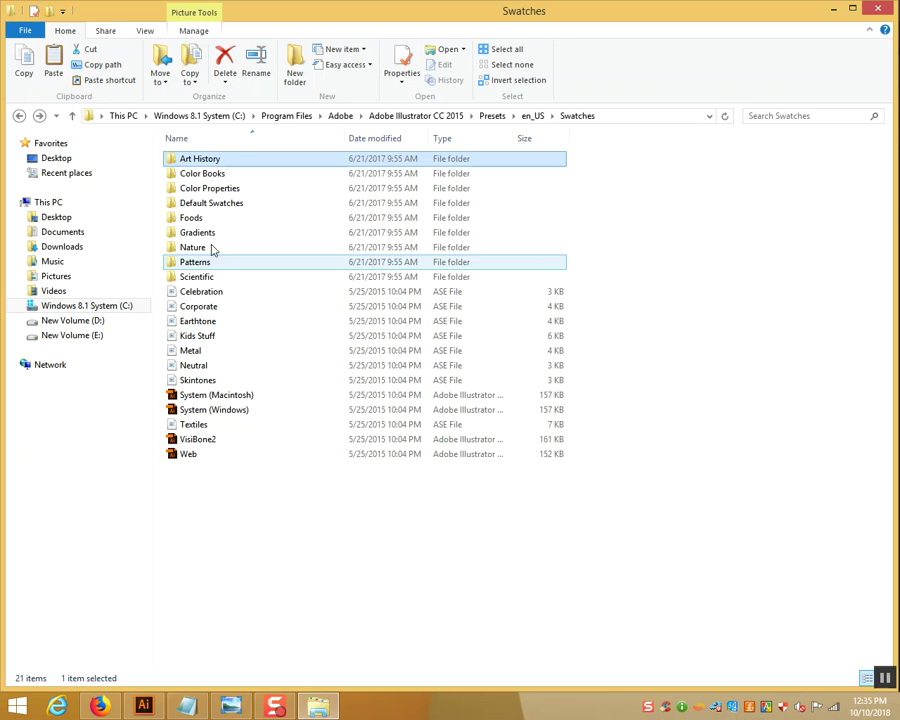
- Open Default Swatches, showing its five presets like Basic RGB and Print, then return to Illustrator
{"action": "double_click", "coordinate": [238, 203]}
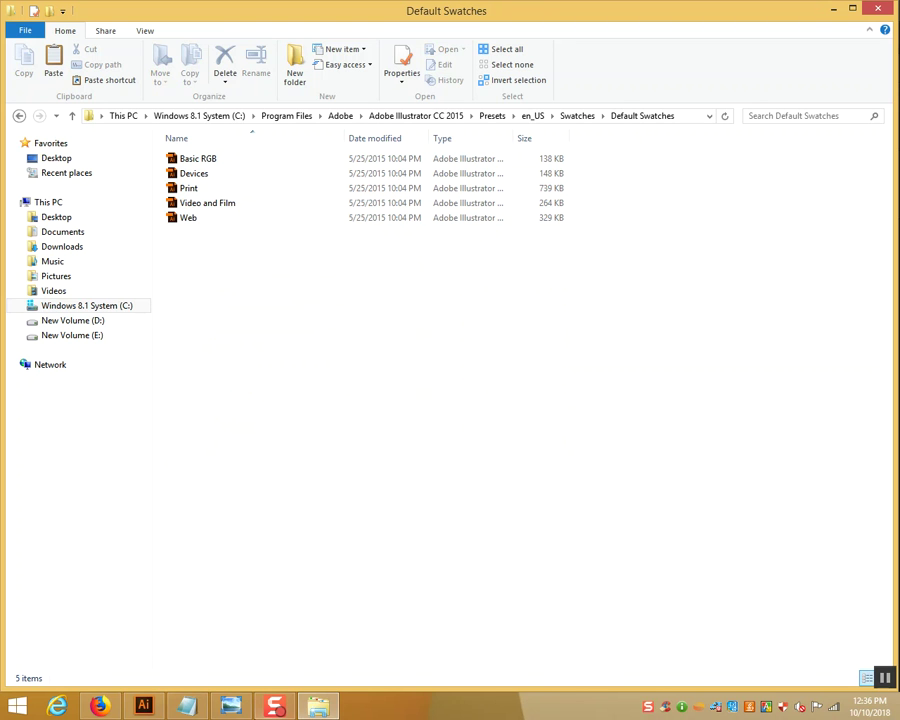
{"action": "left_click", "coordinate": [144, 707]}
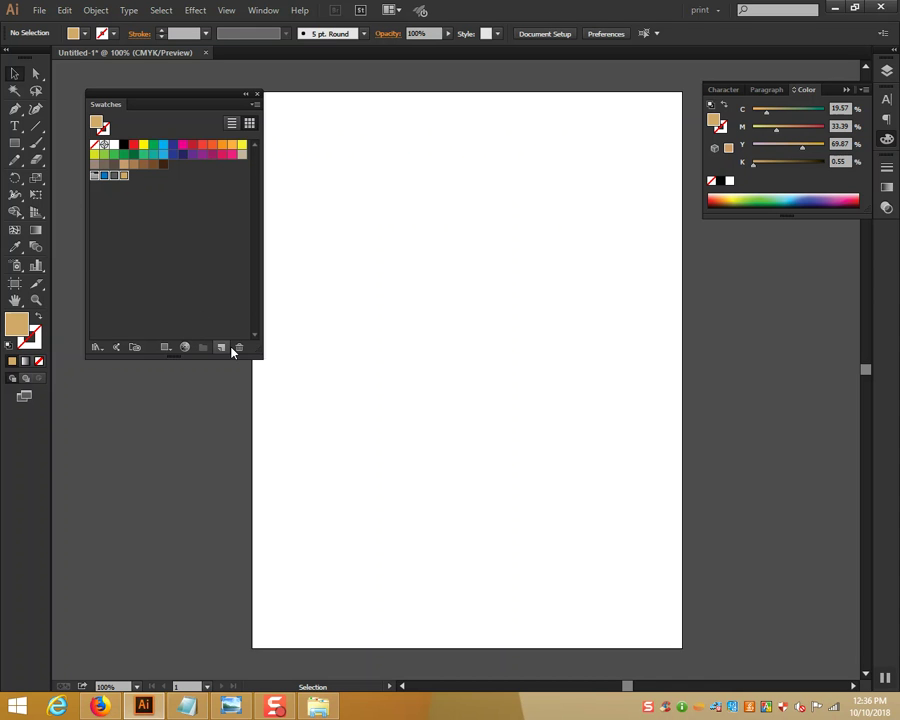
- Open the Web swatch library and dock it below the Color panel, shifting Swatches left
{"action": "left_click", "coordinate": [256, 104]}
{"action": "mouse_move", "coordinate": [324, 411]}
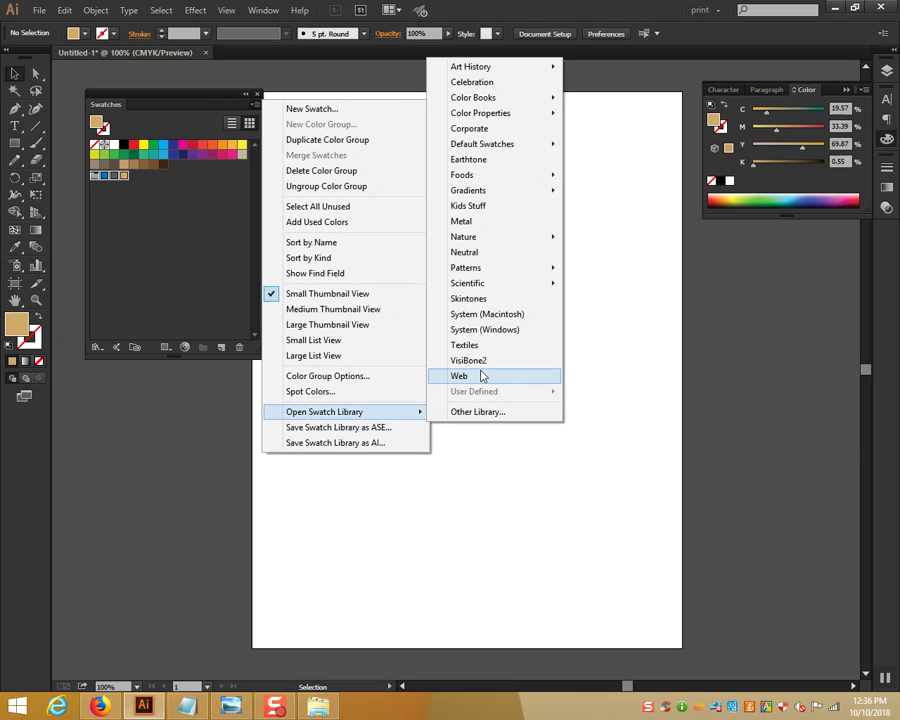
{"action": "left_click", "coordinate": [481, 376]}
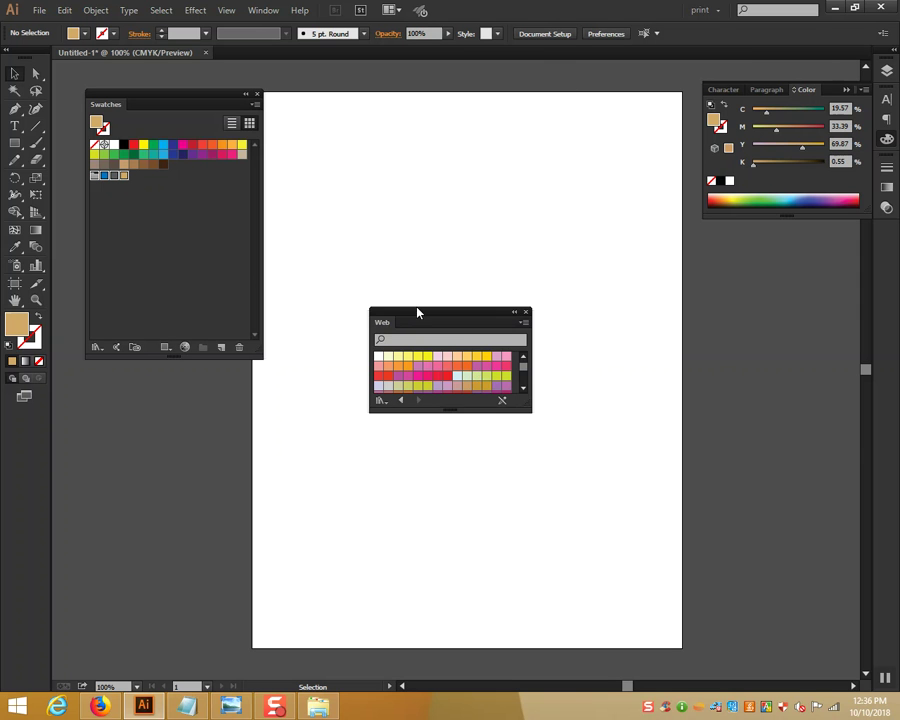
{"action": "left_click_drag", "start_coordinate": [418, 311], "coordinate": [432, 187]}
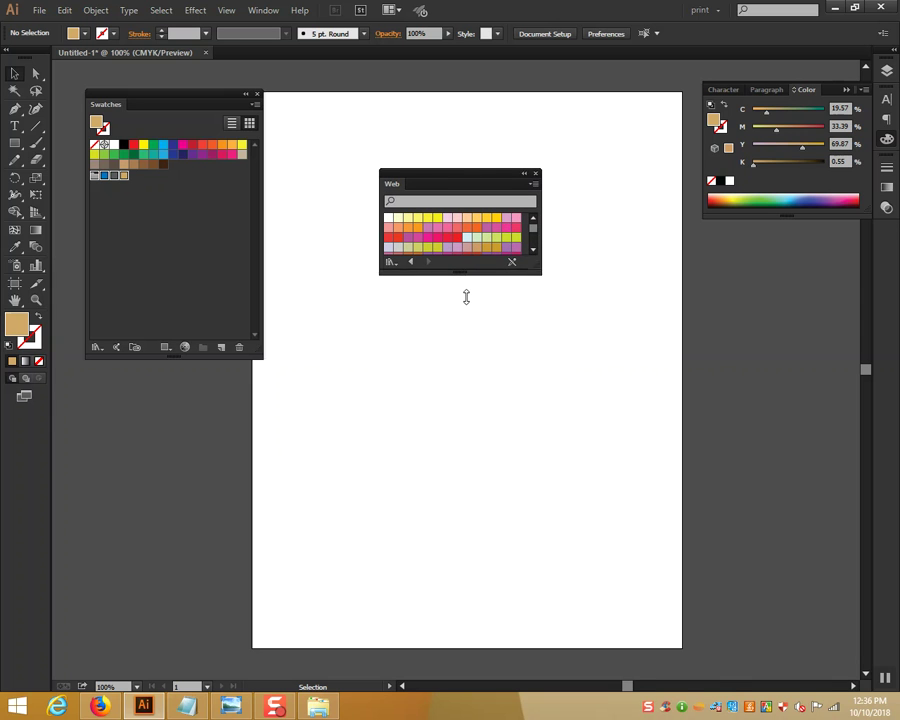
{"action": "left_click_drag", "start_coordinate": [466, 274], "coordinate": [466, 322]}
{"action": "left_click_drag", "start_coordinate": [461, 176], "coordinate": [781, 267]}
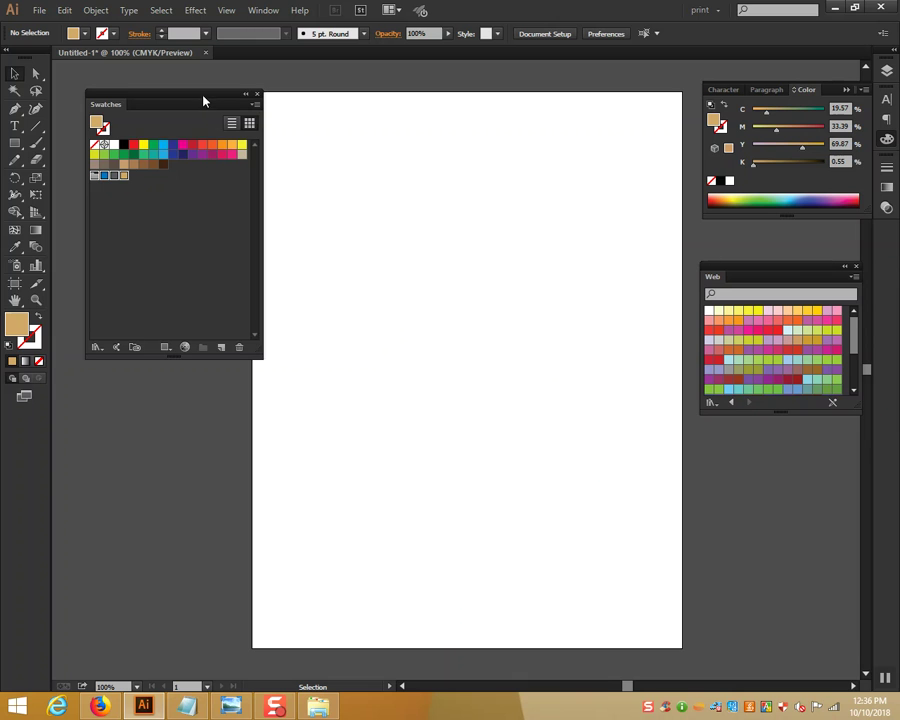
{"action": "left_click_drag", "start_coordinate": [203, 98], "coordinate": [180, 97]}
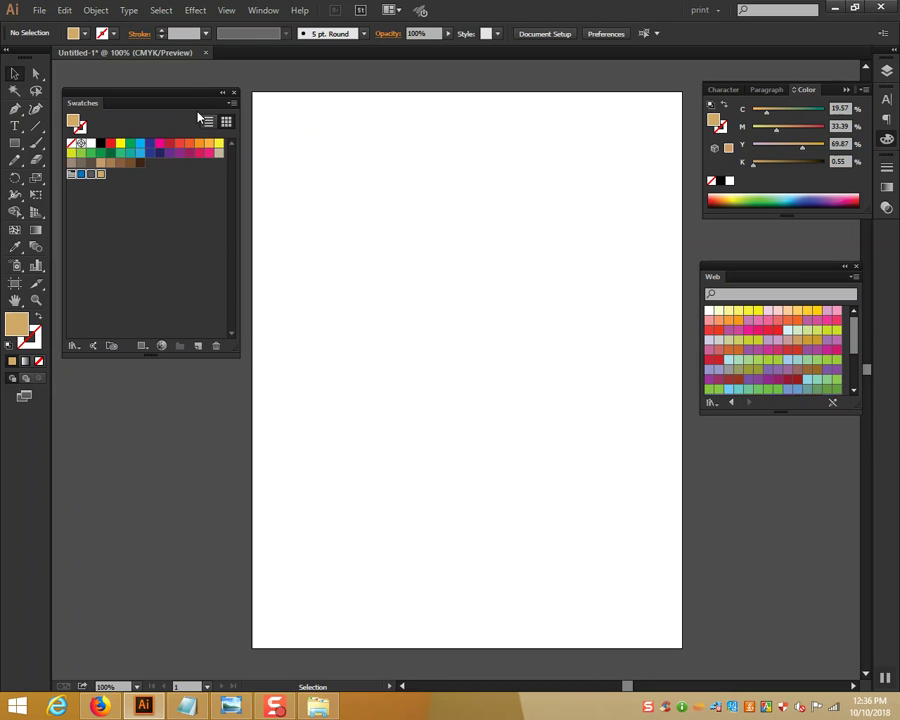
{"action": "left_click", "coordinate": [14, 146]}
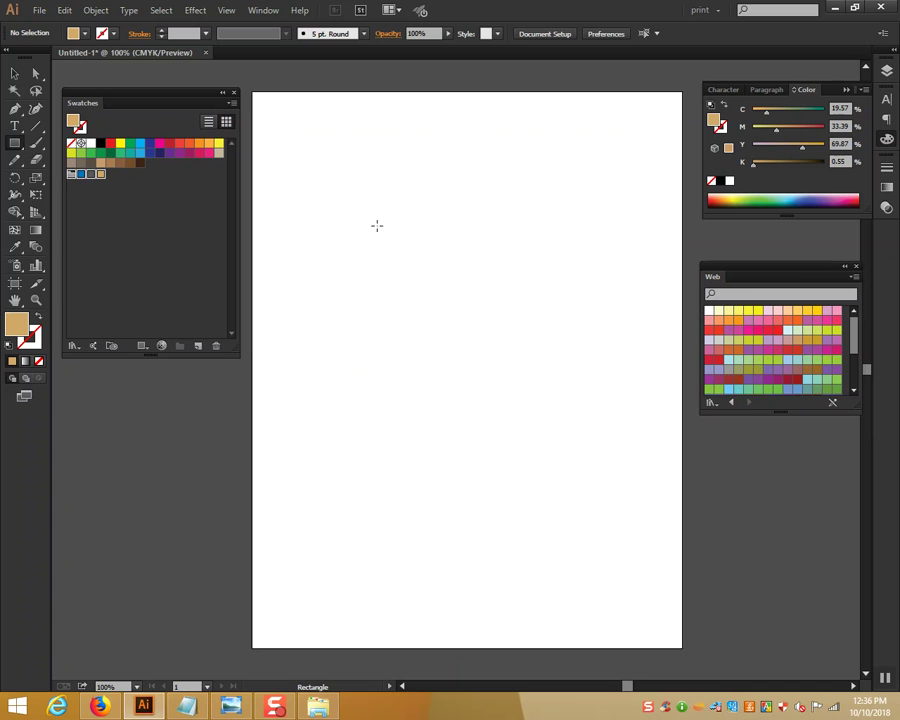
- Draw a wide rectangle near the artboard top and fill it blue (C100 M50 Y0 K0)
{"action": "left_click_drag", "start_coordinate": [316, 187], "coordinate": [566, 264]}
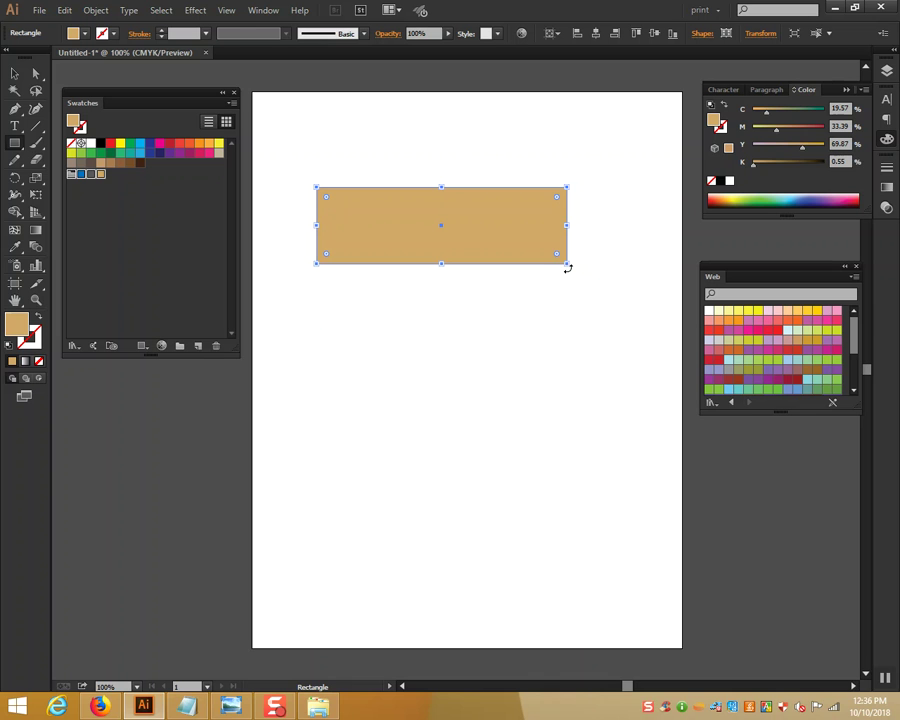
{"action": "left_click", "coordinate": [10, 72]}
{"action": "left_click_drag", "start_coordinate": [415, 252], "coordinate": [399, 240]}
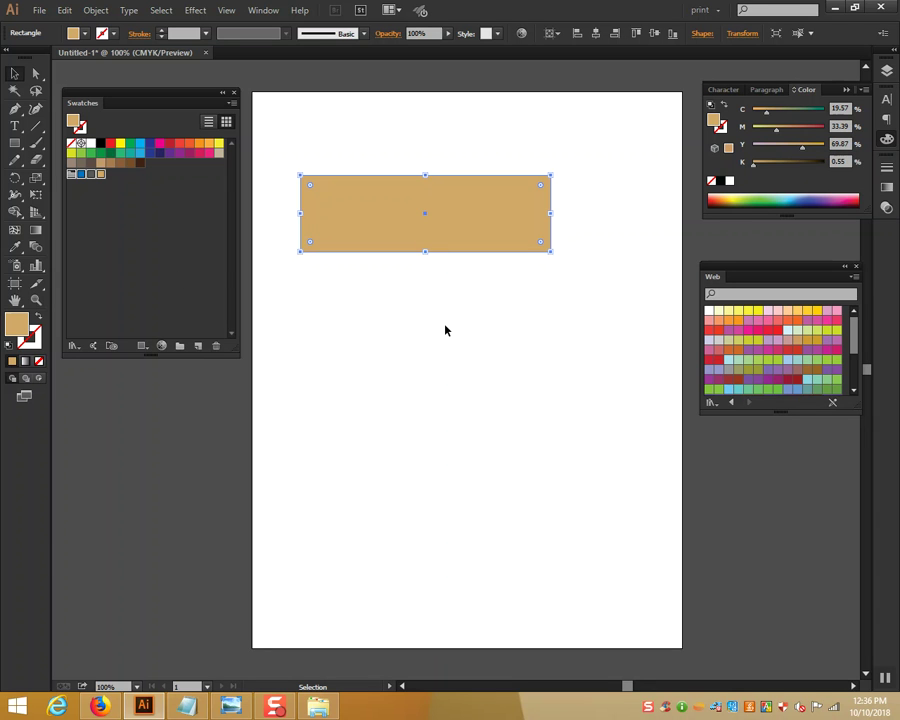
{"action": "left_click", "coordinate": [406, 490]}
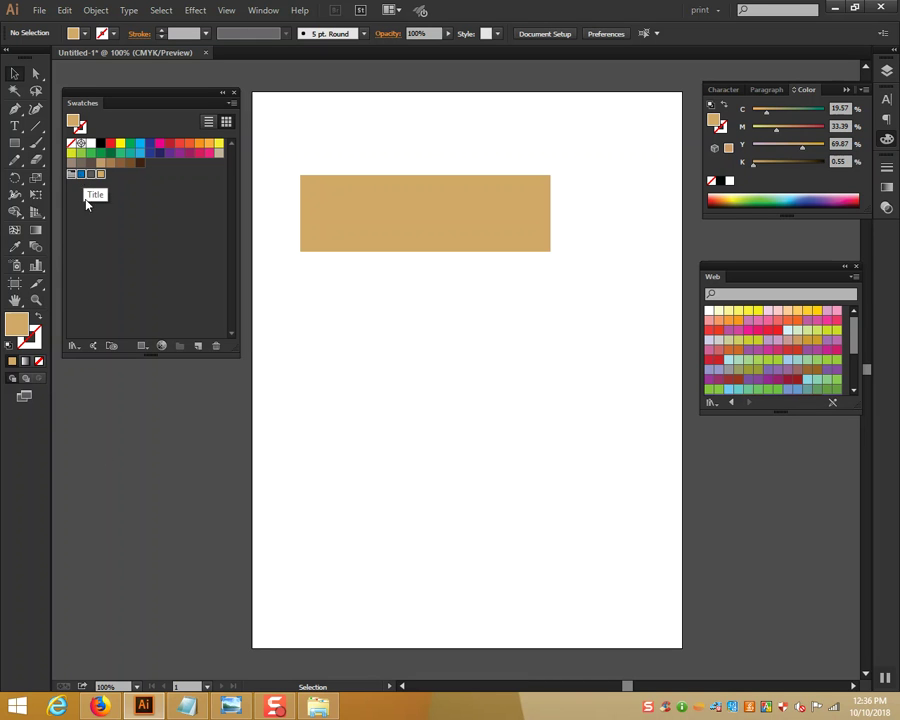
{"action": "left_click", "coordinate": [362, 241]}
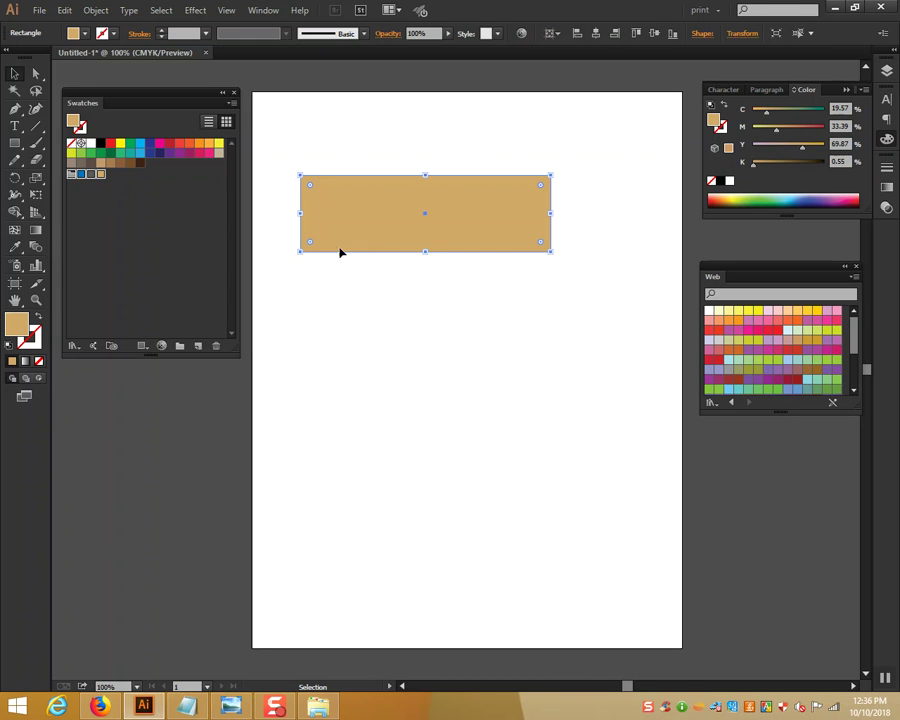
{"action": "left_click", "coordinate": [81, 175]}
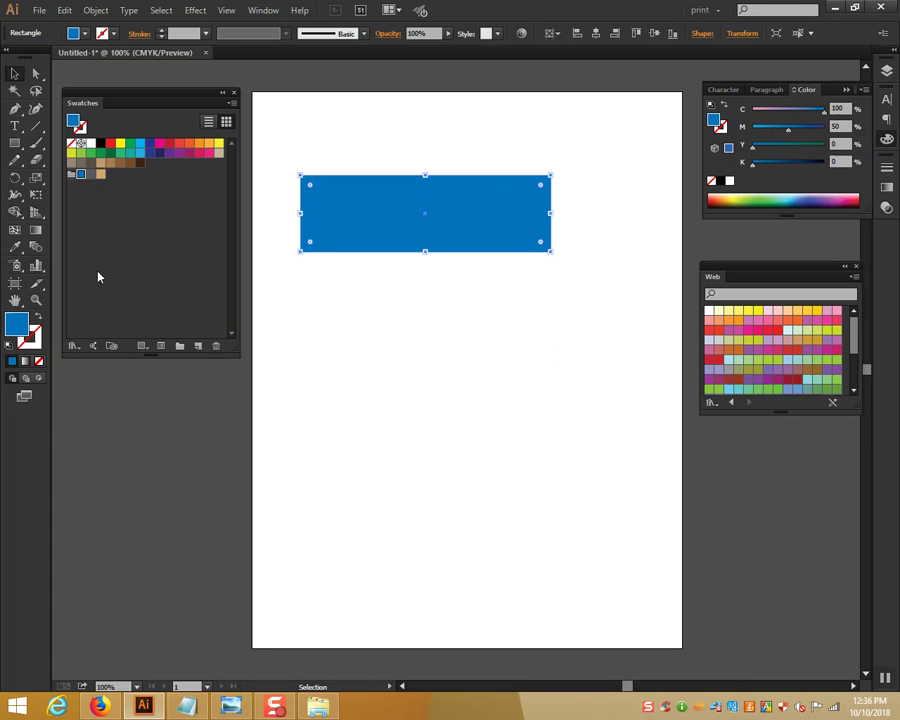
{"action": "left_click", "coordinate": [14, 126]}
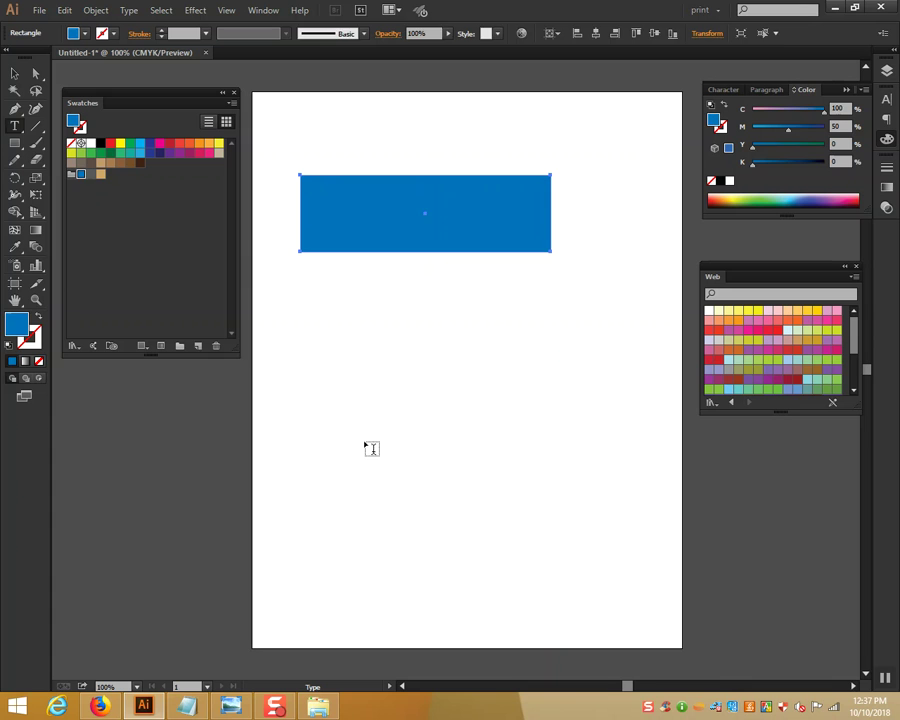
- Type 'Dhaka', enlarge it to 79.5 pt, make it grey Body Text, and move it onto the banner
{"action": "left_click", "coordinate": [343, 389]}
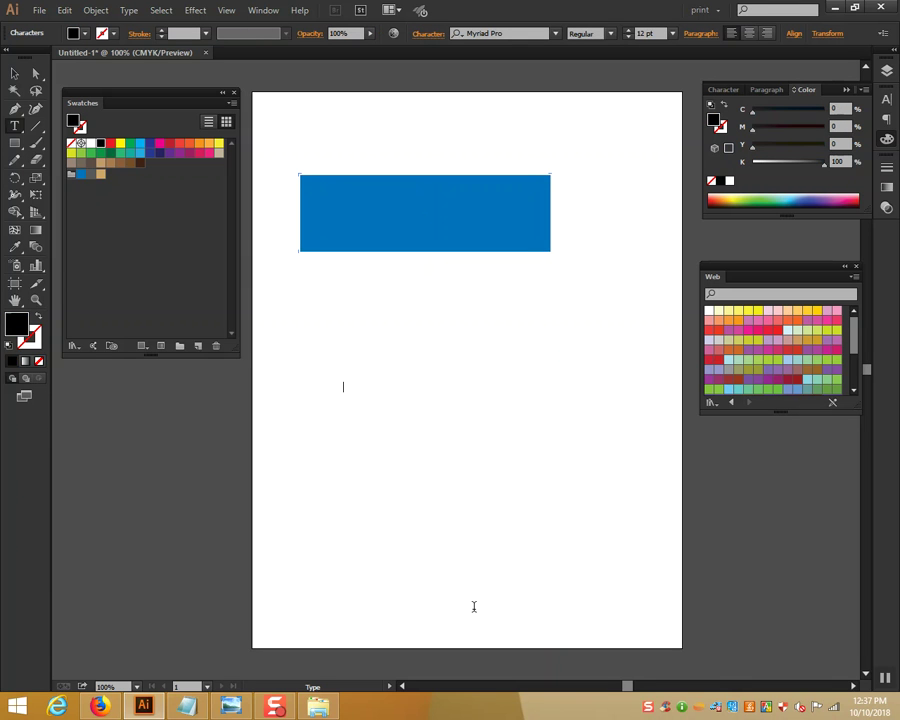
{"action": "type", "text": "Dhaka"}
{"action": "left_click", "coordinate": [14, 73]}
{"action": "left_click_drag", "start_coordinate": [367, 381], "coordinate": [523, 326]}
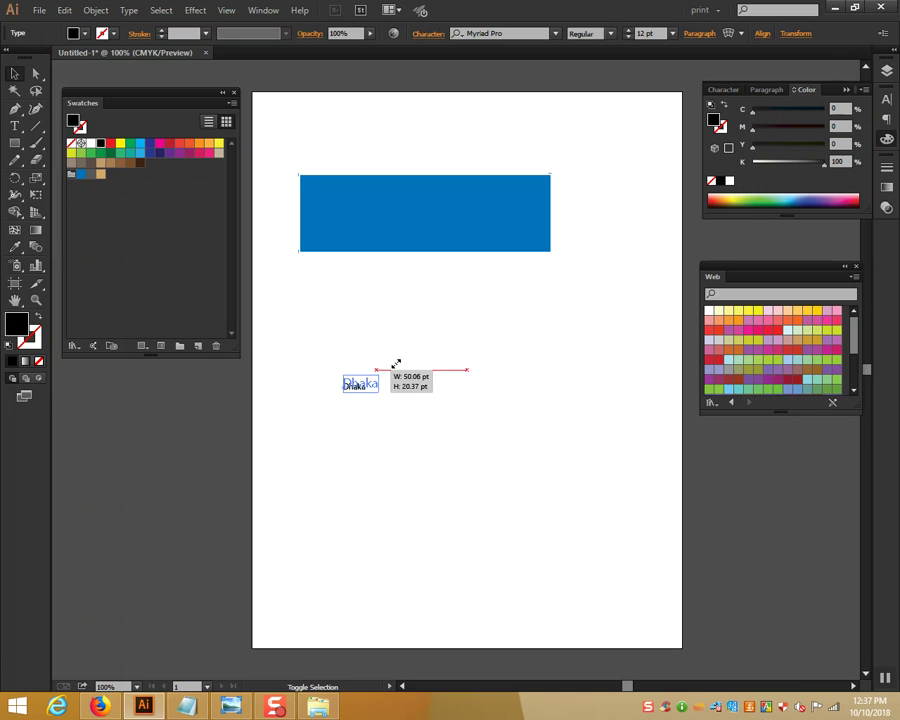
{"action": "left_click", "coordinate": [88, 175]}
{"action": "left_click", "coordinate": [293, 640]}
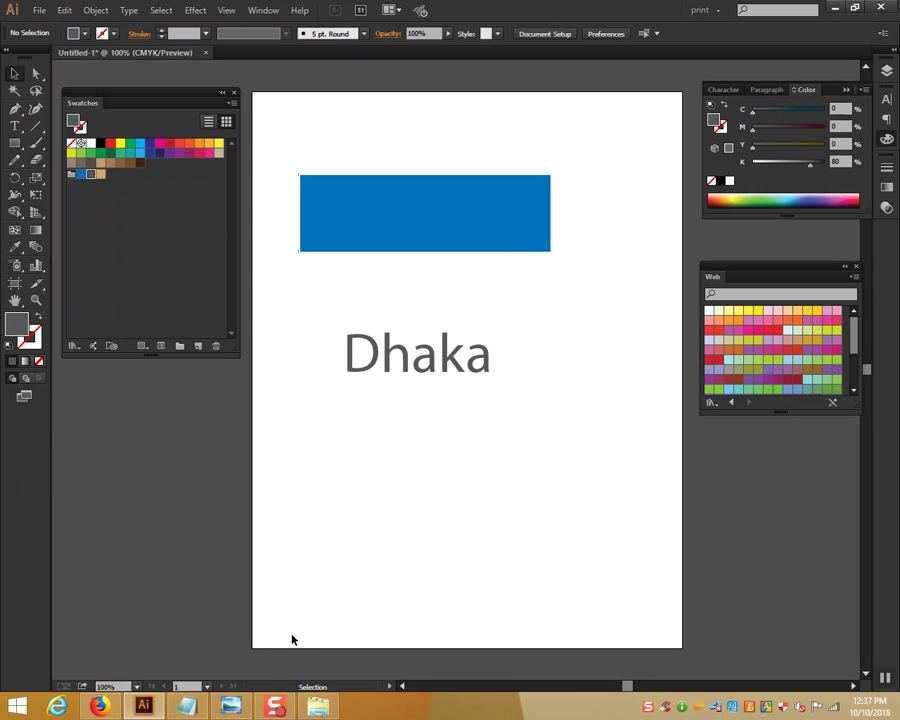
{"action": "left_click_drag", "start_coordinate": [443, 366], "coordinate": [437, 235]}
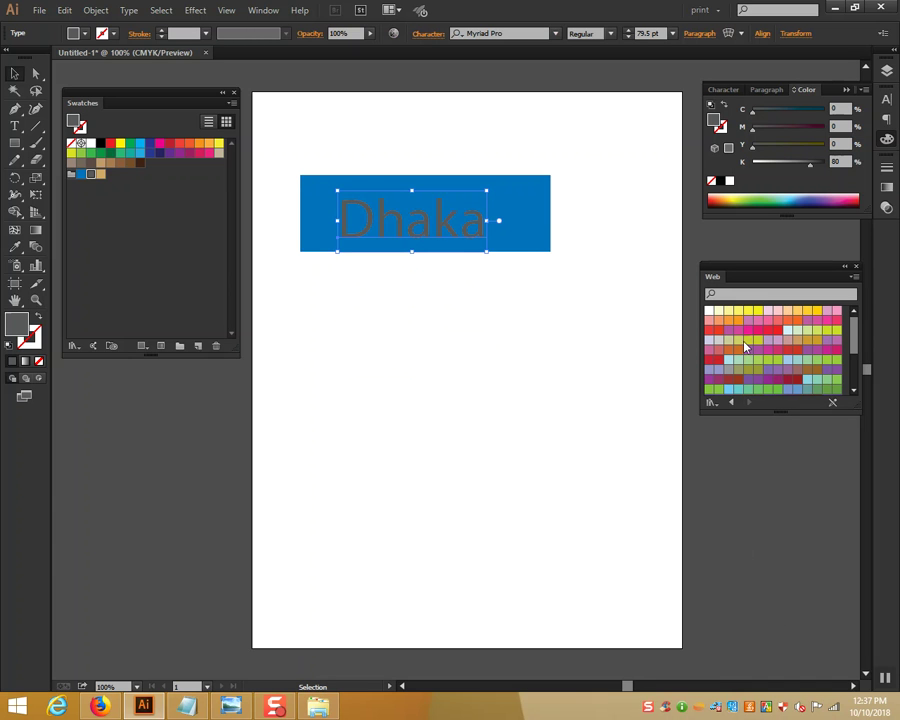
- Recolour the Dhaka text light peach (C0 M22.04 Y41.81 K0) and marquee-select it on the banner
{"action": "left_click", "coordinate": [789, 312]}
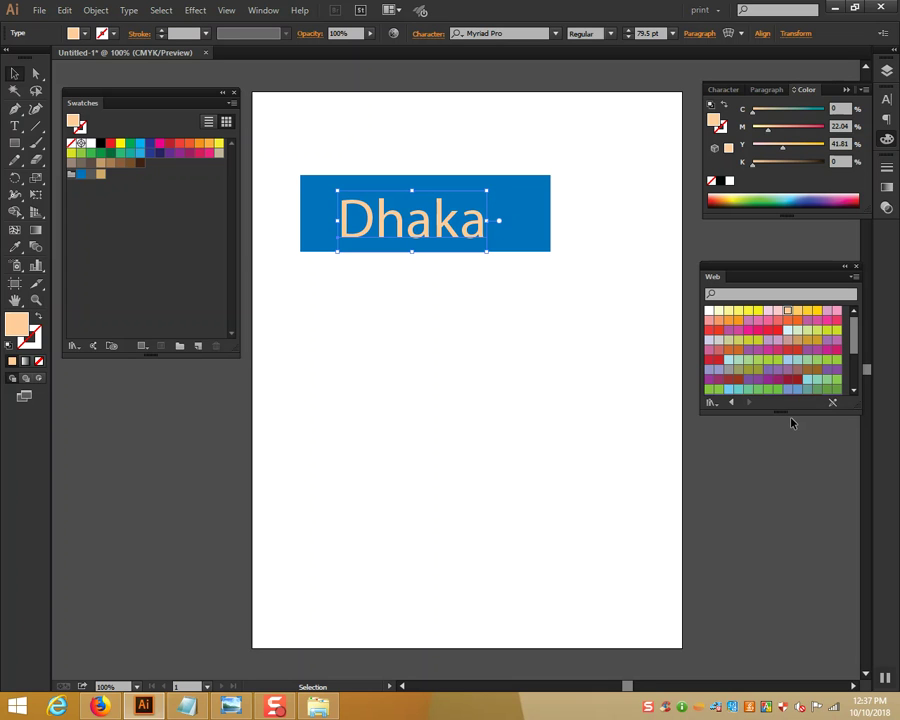
{"action": "left_click_drag", "start_coordinate": [784, 411], "coordinate": [794, 509]}
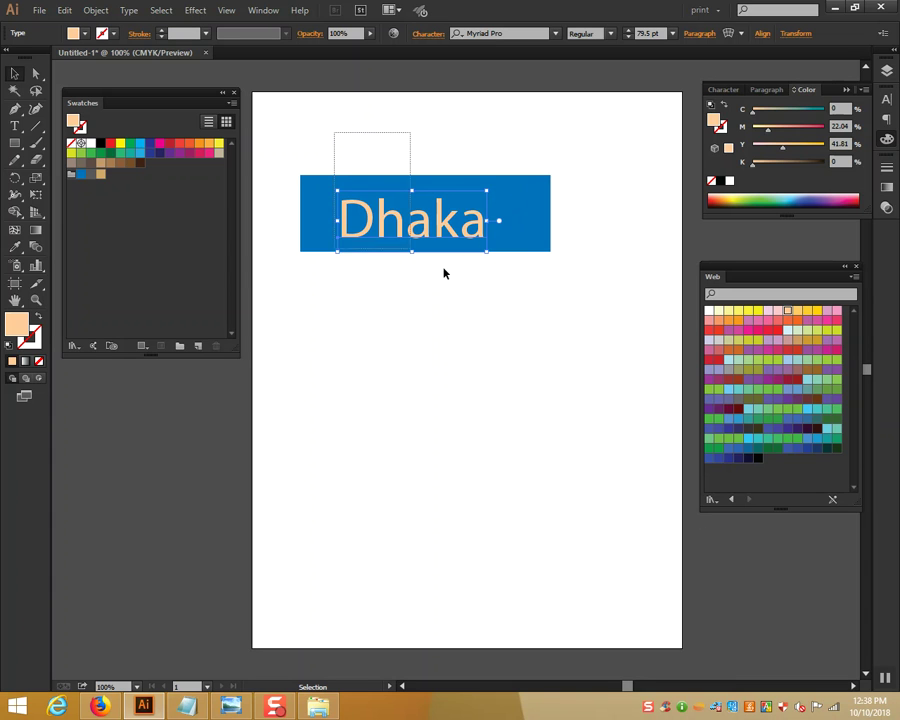
{"action": "left_click_drag", "start_coordinate": [333, 133], "coordinate": [560, 298]}
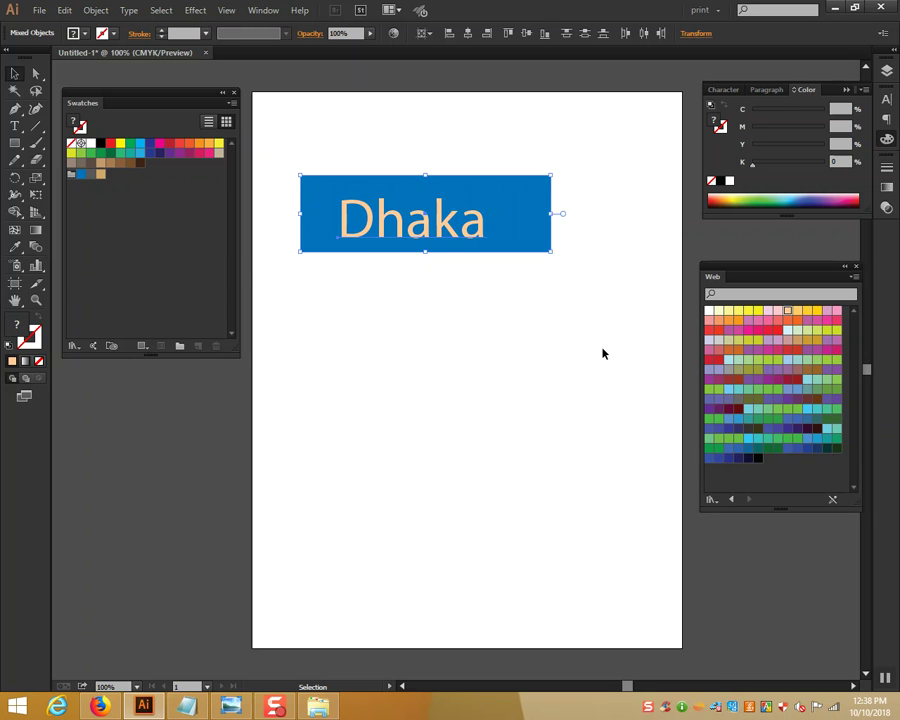
{"action": "left_click", "coordinate": [493, 293]}
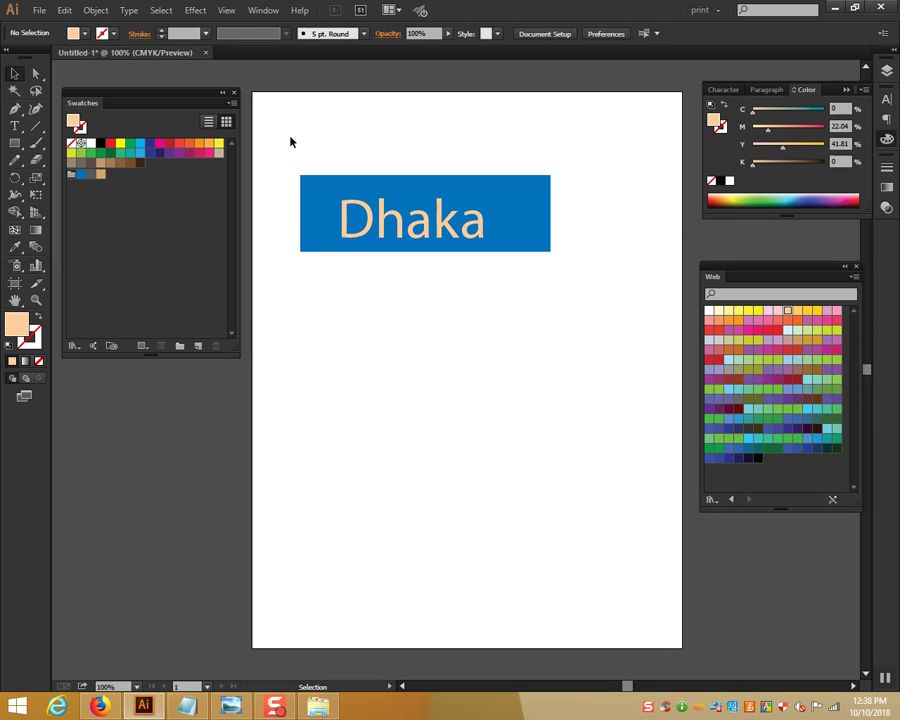
{"action": "left_click_drag", "start_coordinate": [350, 139], "coordinate": [452, 296]}
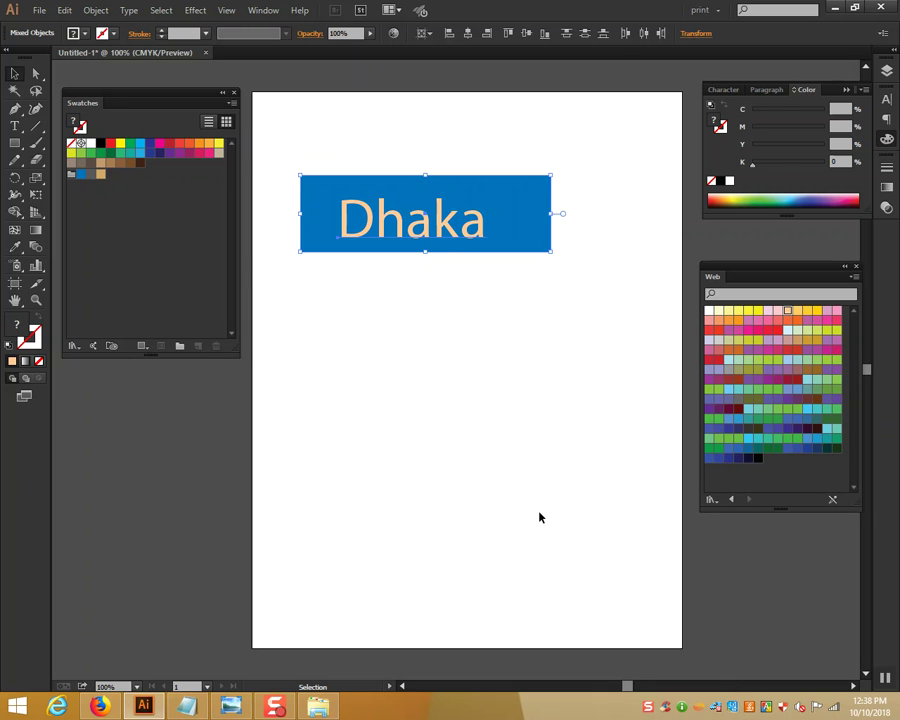
{"action": "left_click", "coordinate": [446, 369]}
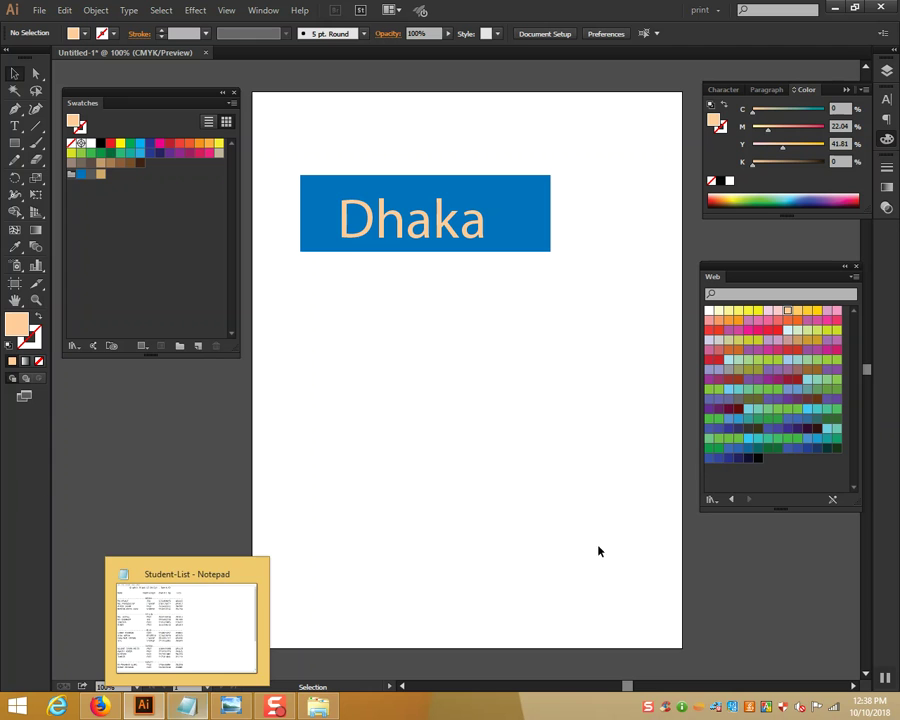
{"action": "left_click_drag", "start_coordinate": [296, 145], "coordinate": [540, 293]}
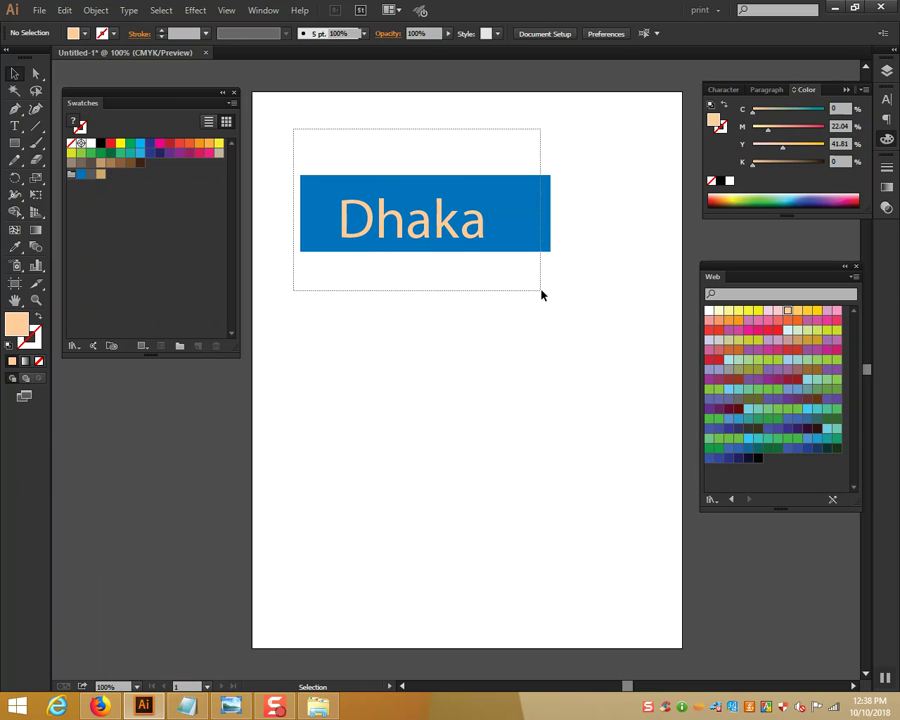
- Delete the Dhaka text and turn the rectangle green by setting Yellow to 100
{"action": "key", "text": "Delete"}
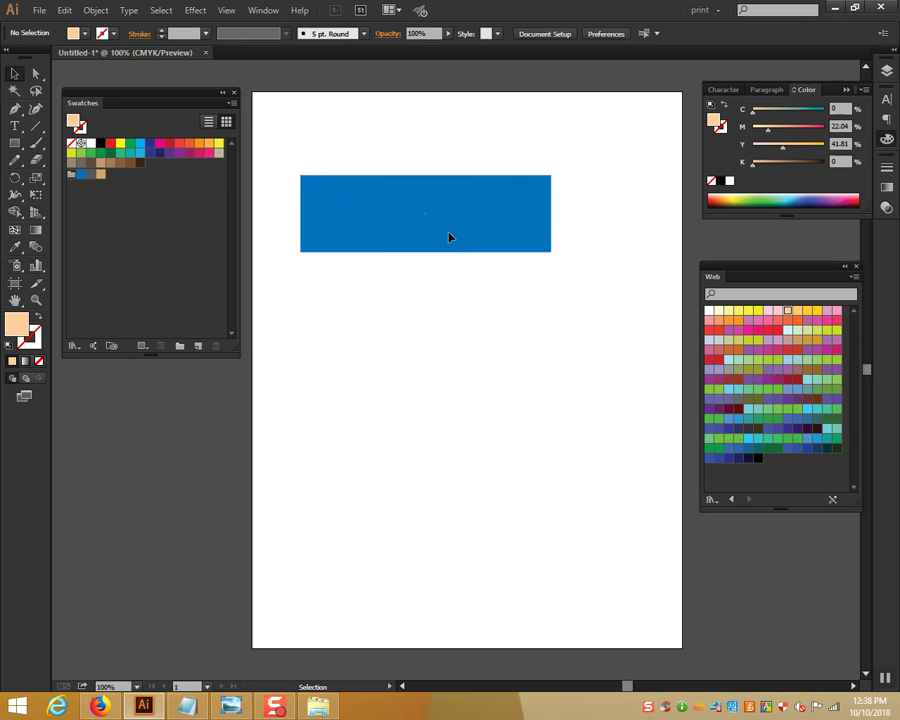
{"action": "left_click", "coordinate": [436, 234]}
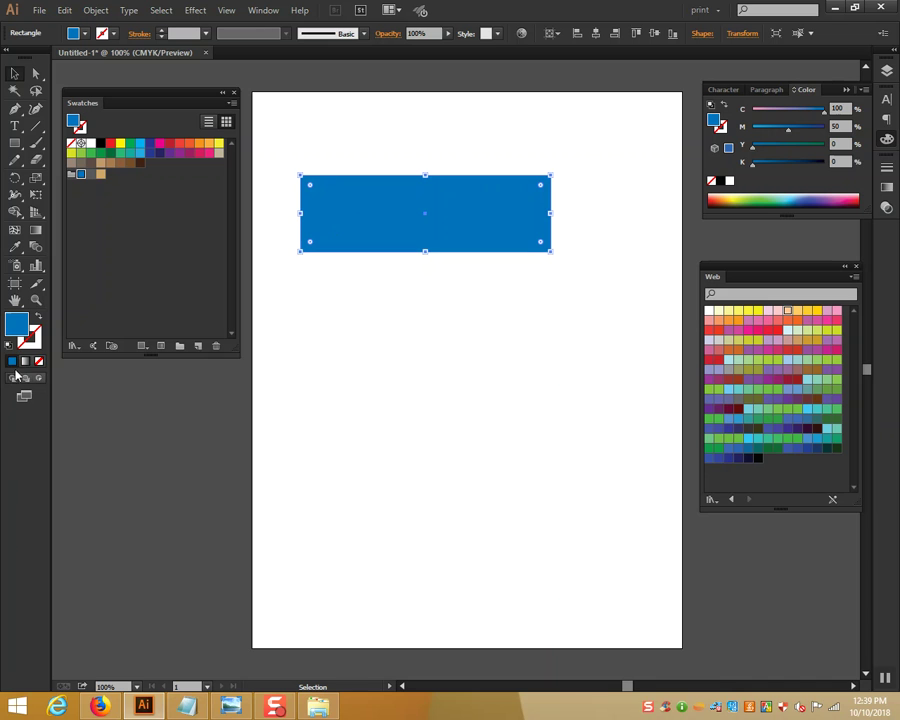
{"action": "left_click", "coordinate": [448, 323]}
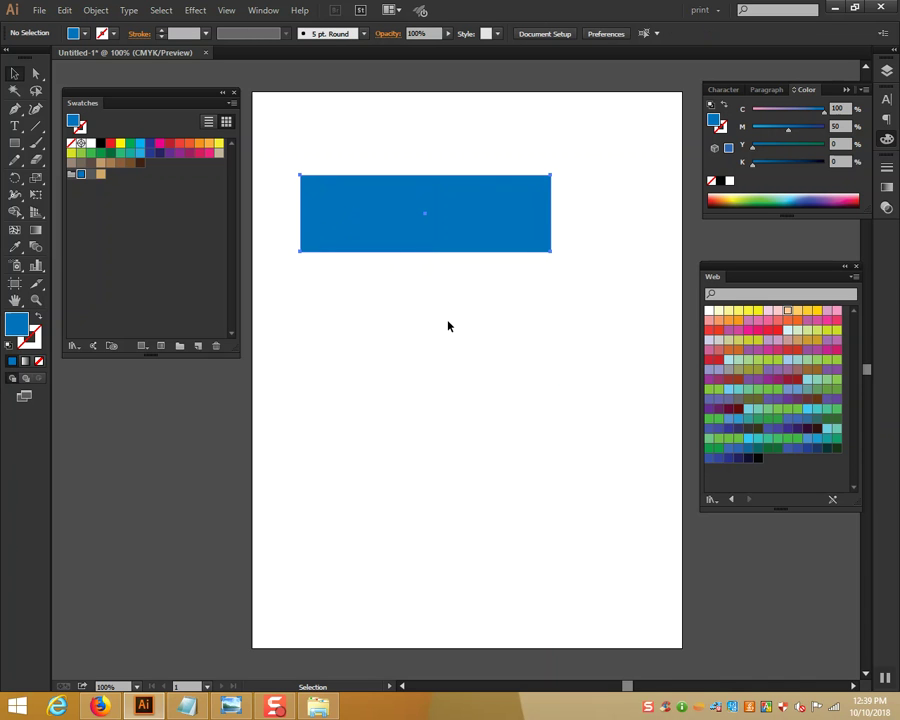
{"action": "left_click", "coordinate": [358, 225]}
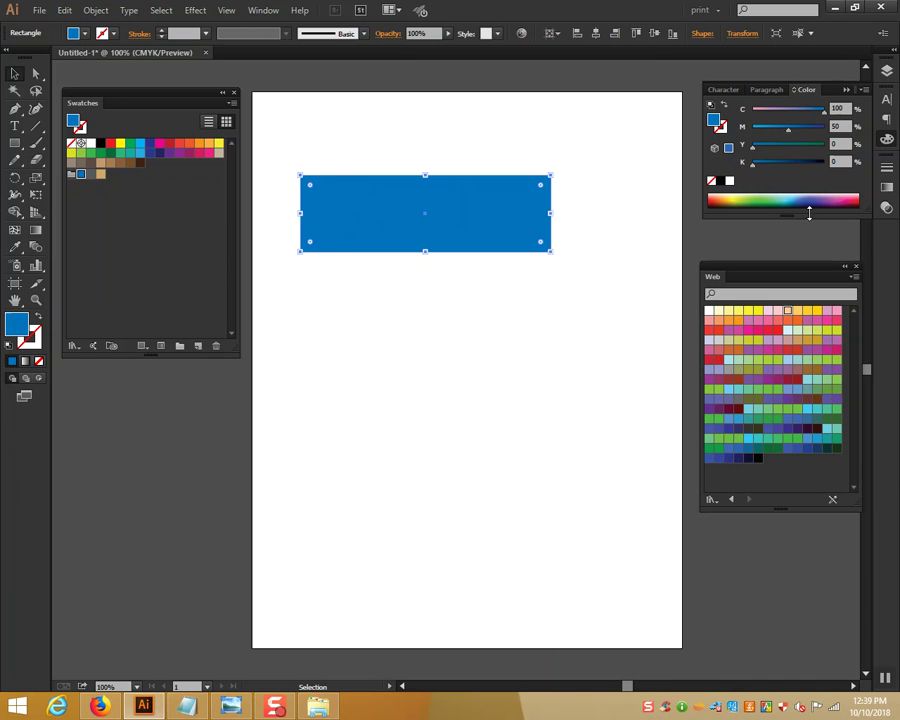
{"action": "left_click", "coordinate": [826, 148]}
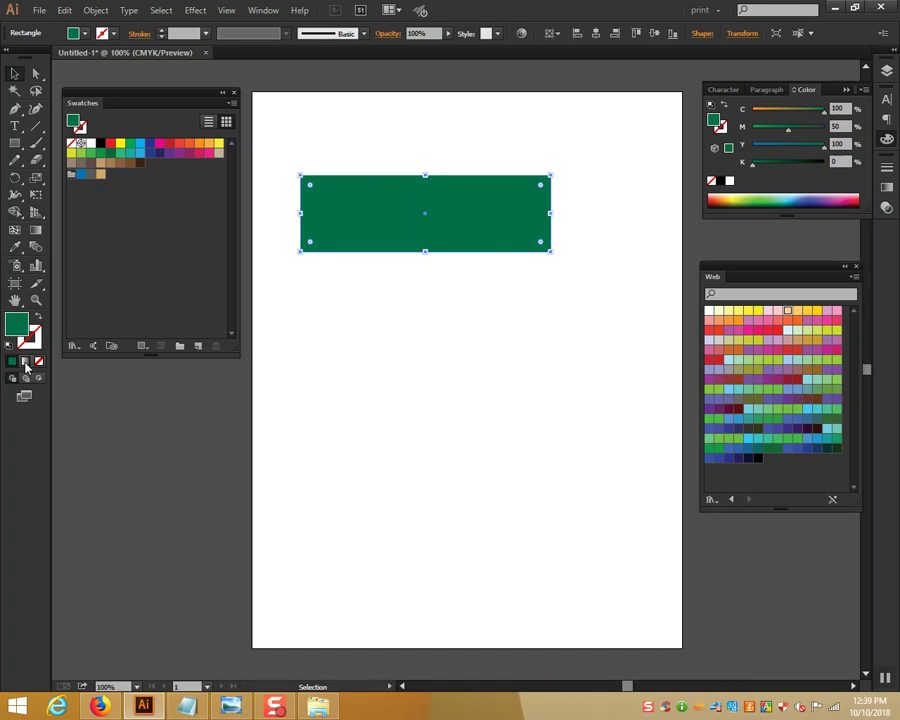
- Fill the rectangle with the default white-to-black gradient and reposition it on the page
{"action": "left_click", "coordinate": [25, 364]}
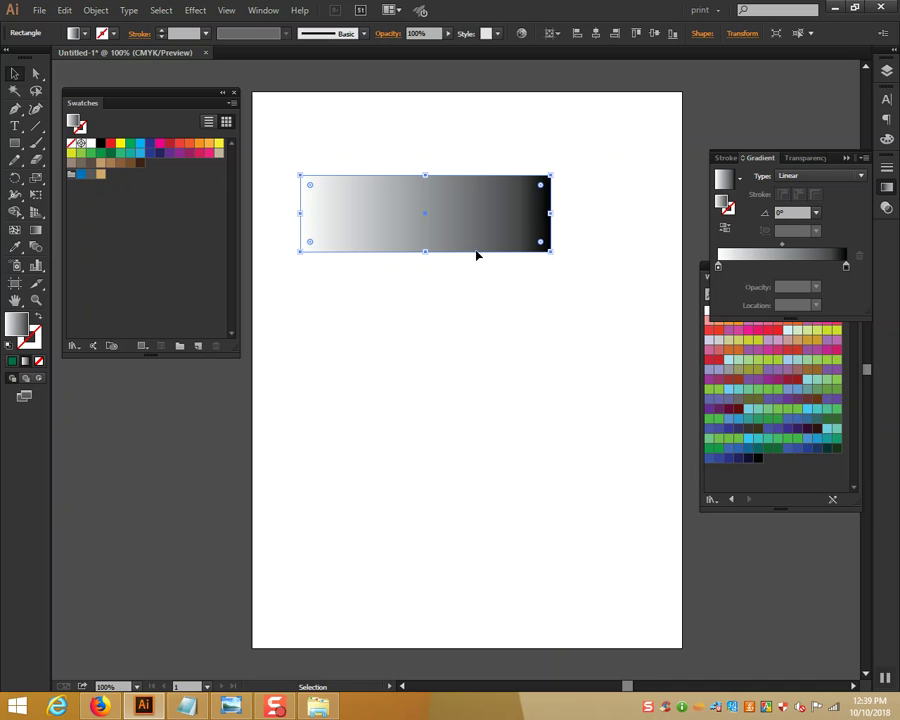
{"action": "left_click_drag", "start_coordinate": [445, 248], "coordinate": [456, 507]}
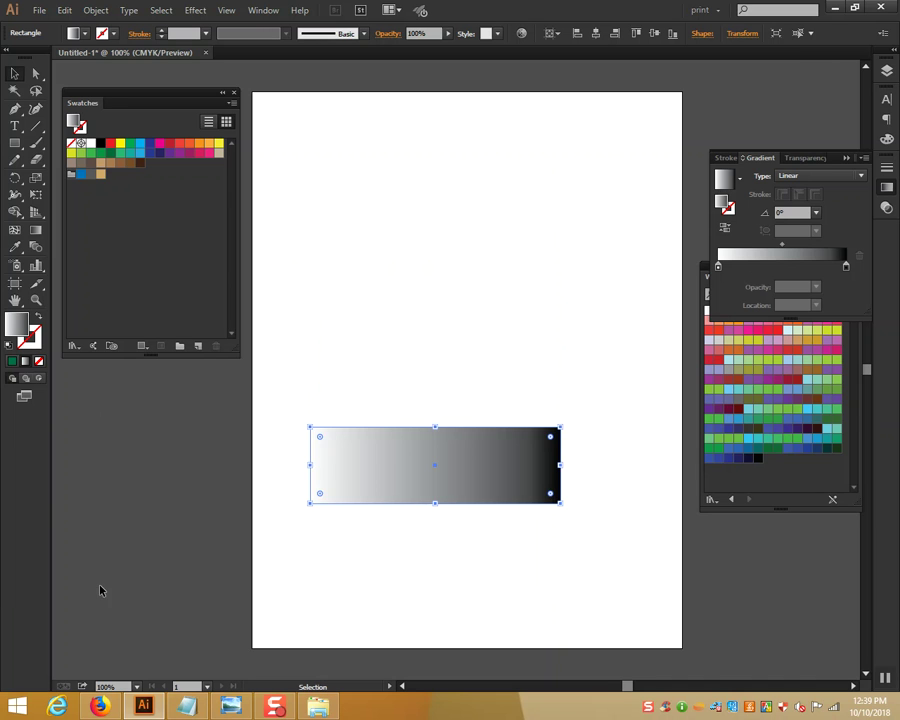
{"action": "left_click_drag", "start_coordinate": [487, 439], "coordinate": [512, 307]}
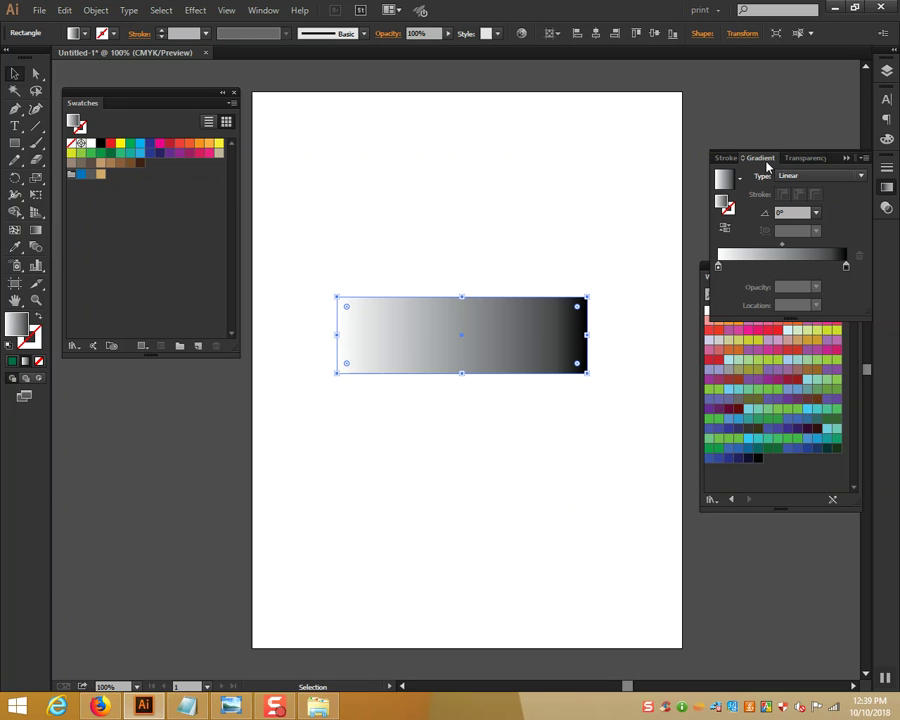
{"action": "left_click", "coordinate": [726, 389]}
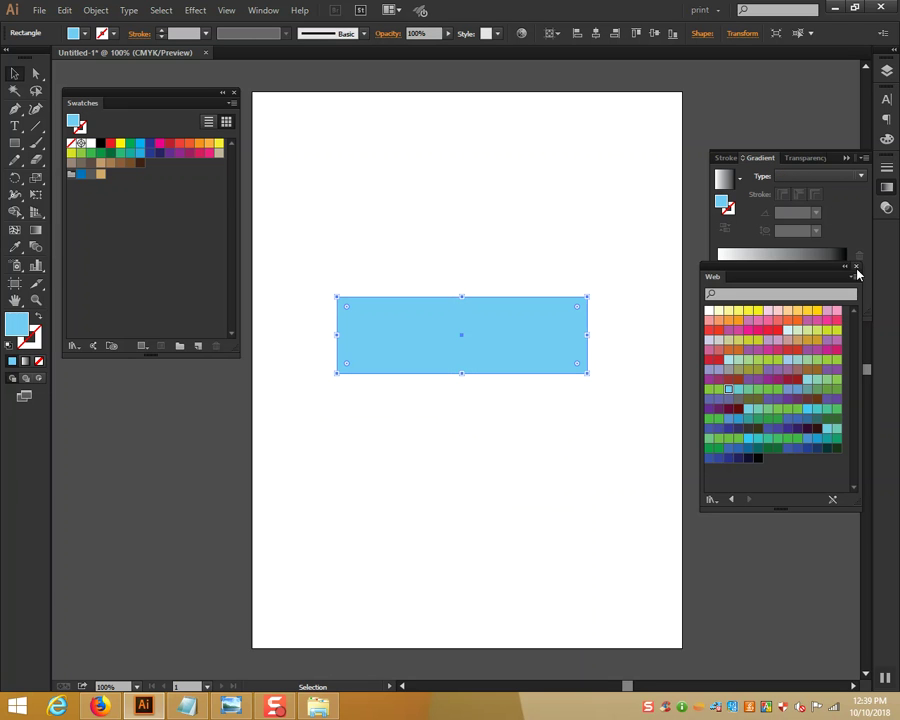
{"action": "left_click", "coordinate": [856, 267]}
{"action": "left_click", "coordinate": [24, 361]}
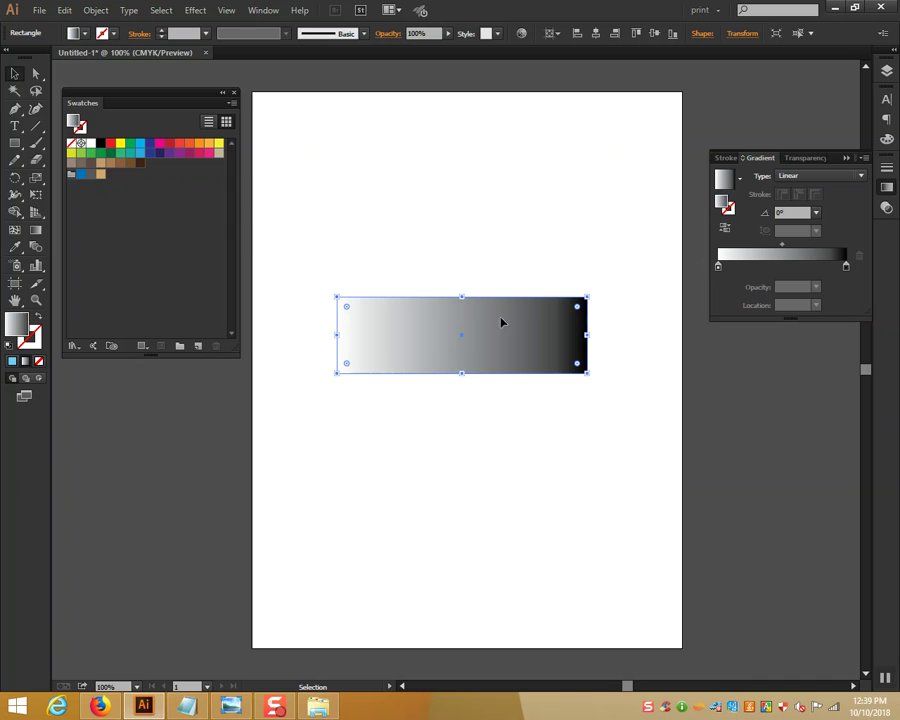
- Float the Gradient panel with full options, try a Radial gradient, then return to Linear
{"action": "left_click_drag", "start_coordinate": [766, 158], "coordinate": [629, 95]}
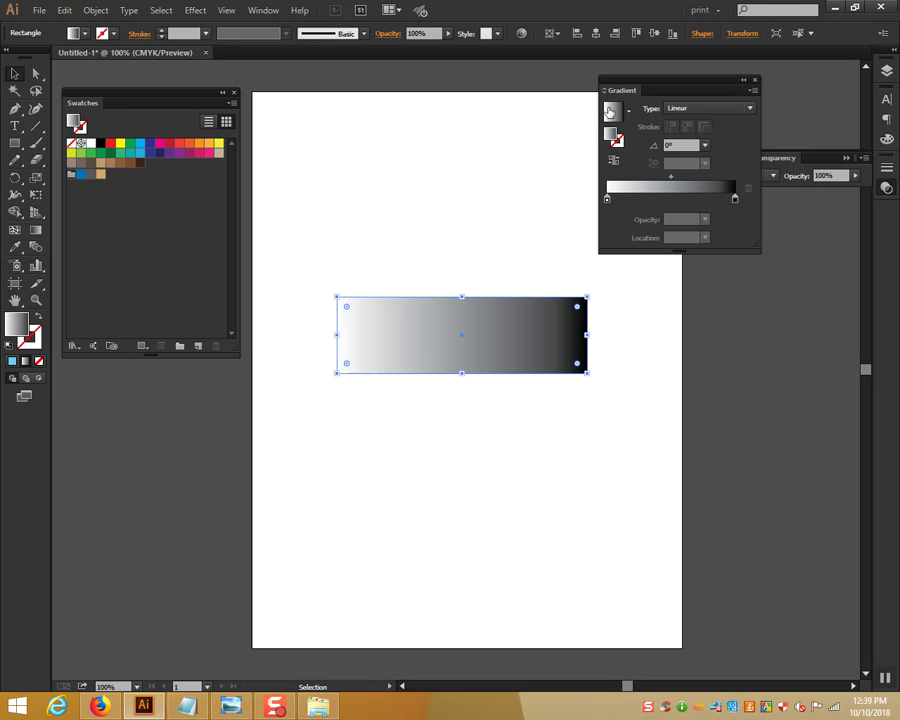
{"action": "left_click", "coordinate": [604, 91]}
{"action": "left_click", "coordinate": [604, 91]}
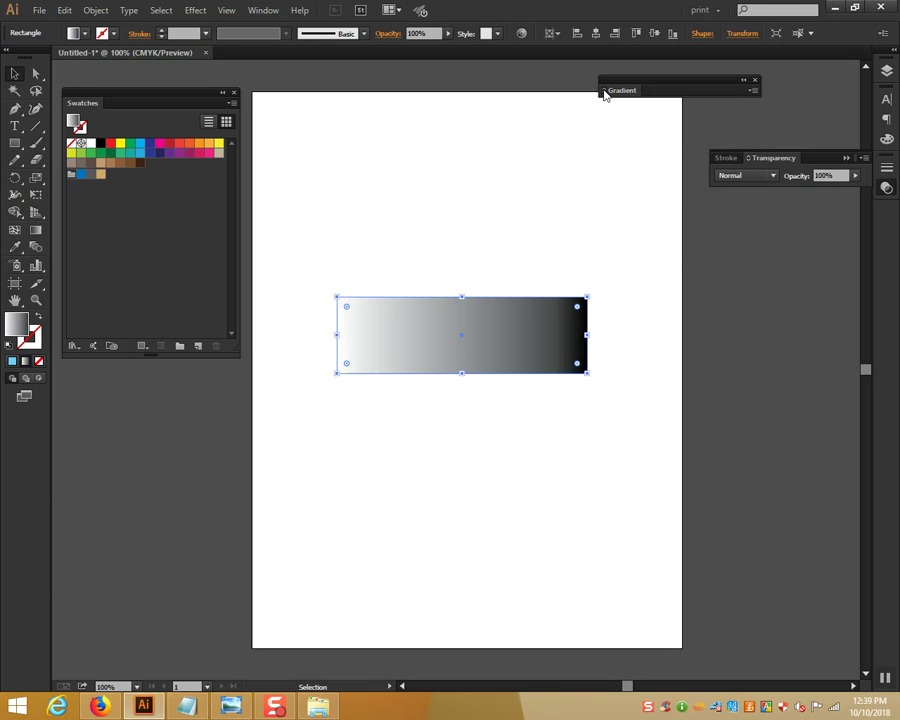
{"action": "left_click", "coordinate": [604, 91]}
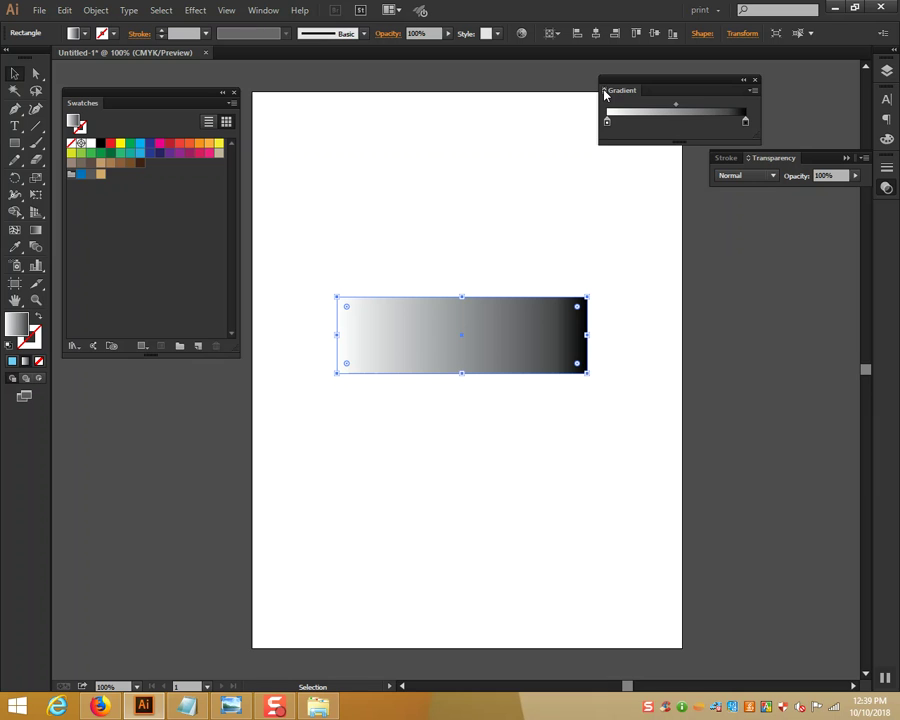
{"action": "left_click", "coordinate": [604, 91]}
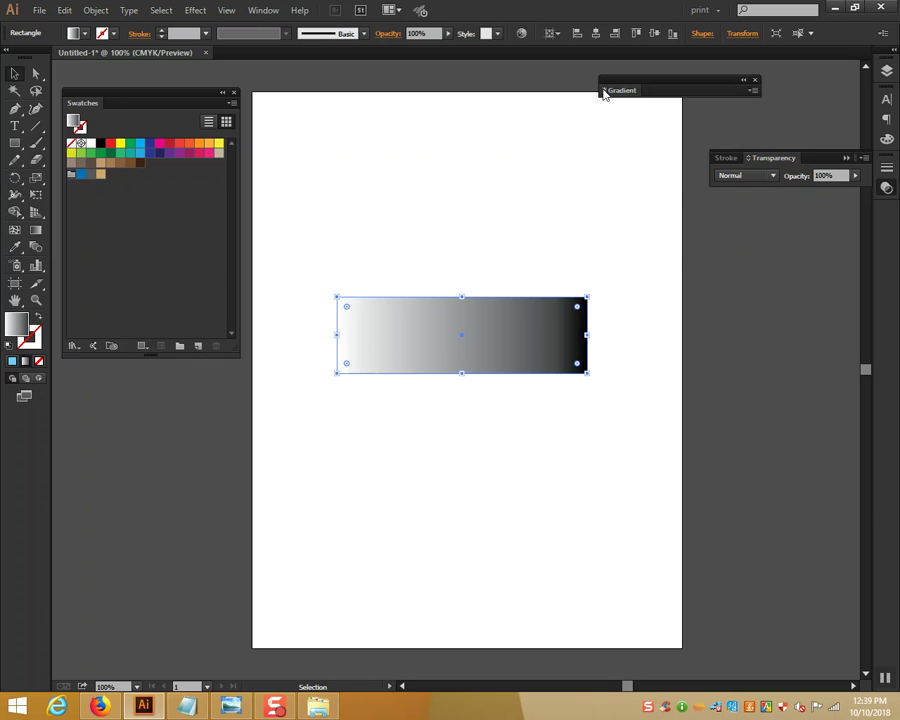
{"action": "left_click", "coordinate": [604, 91]}
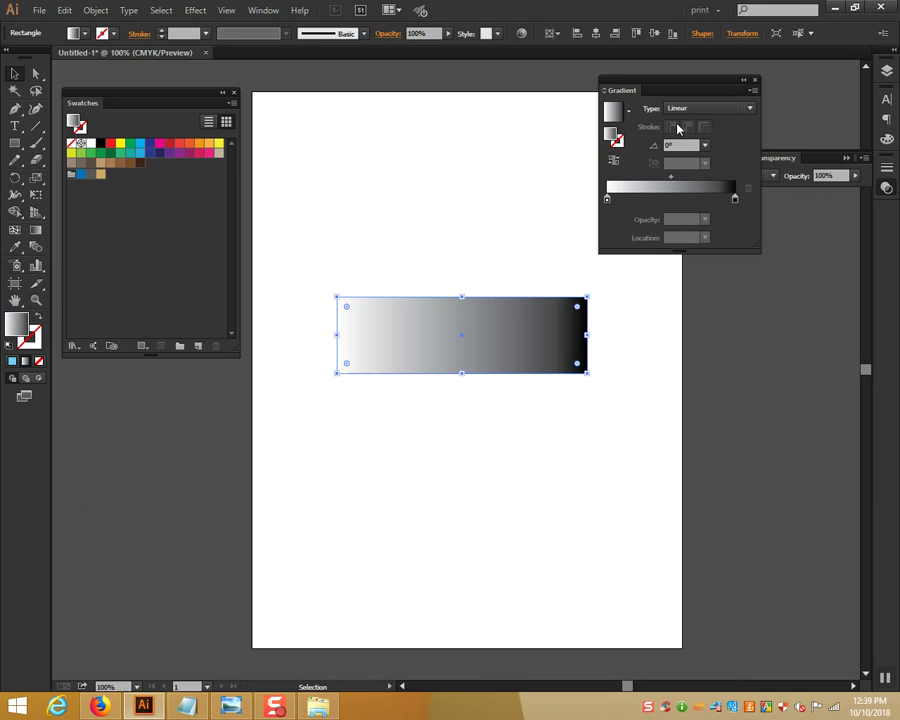
{"action": "left_click", "coordinate": [703, 108]}
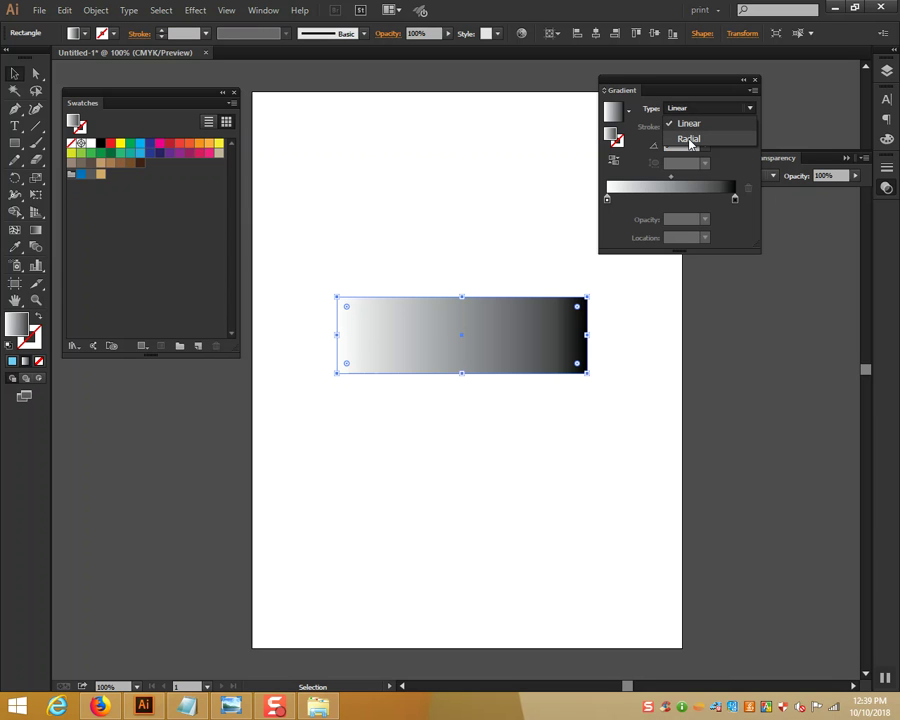
{"action": "left_click", "coordinate": [689, 139]}
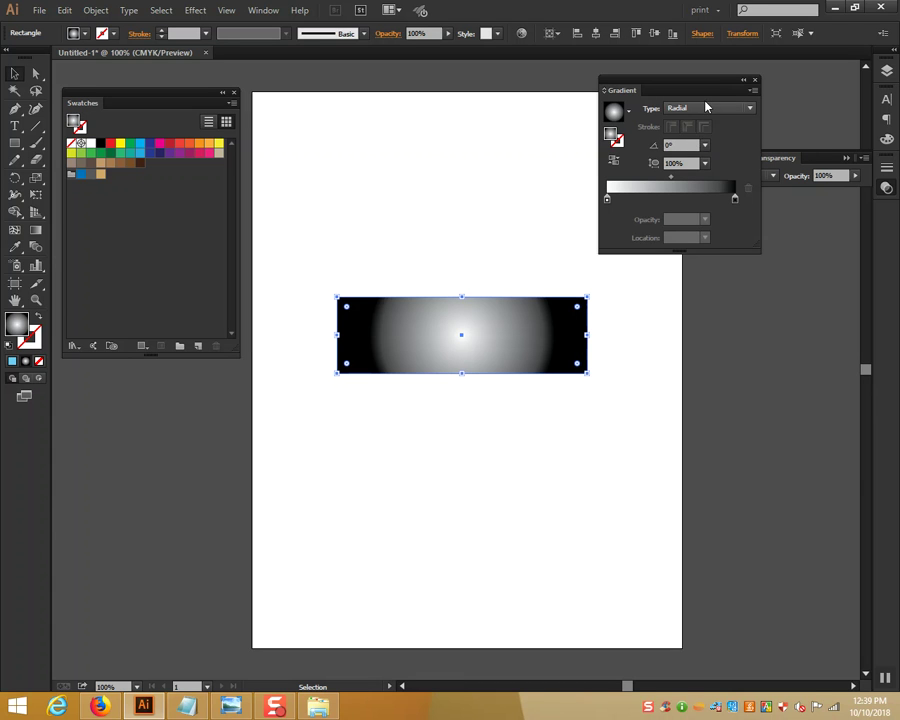
{"action": "left_click", "coordinate": [705, 108]}
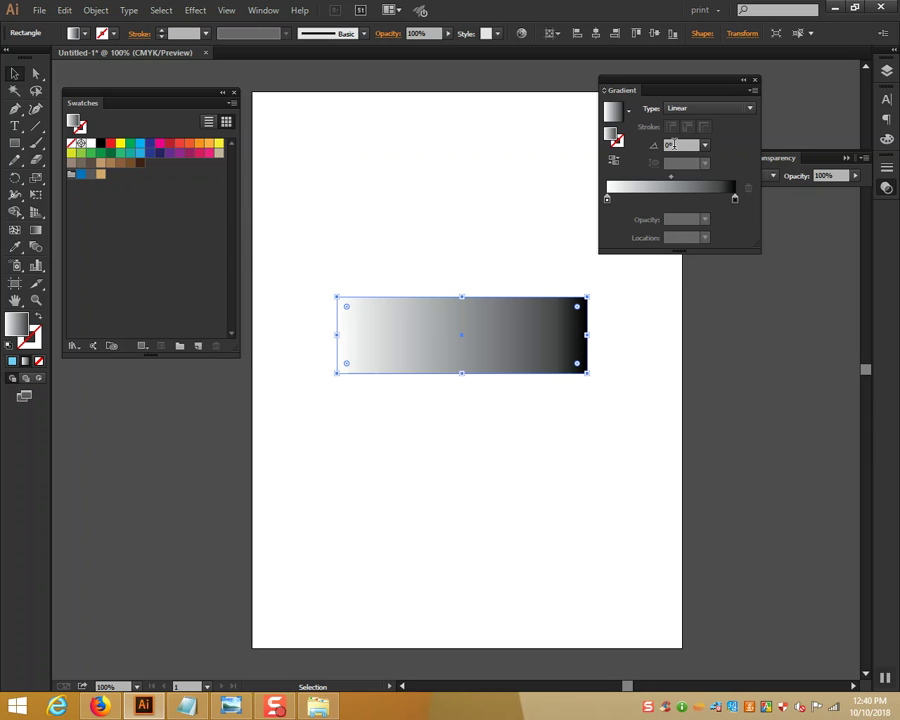
- Set the gradient angle to 90° in the Angle field
{"action": "left_click", "coordinate": [665, 145]}
{"action": "left_click", "coordinate": [707, 146]}
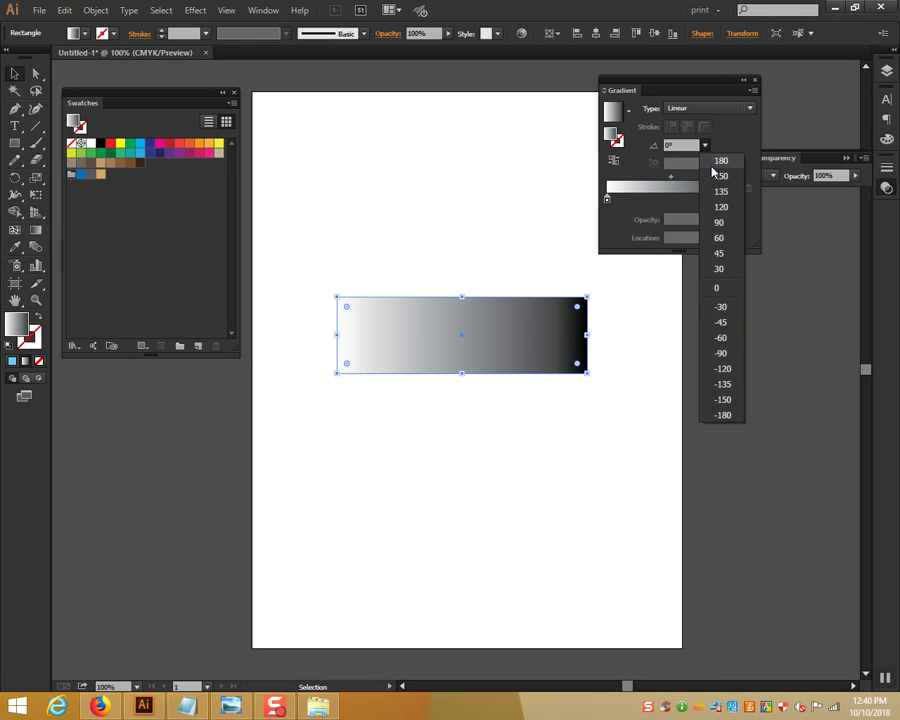
{"action": "key", "text": "Escape"}
{"action": "type", "text": "90"}
{"action": "key", "text": "Return"}
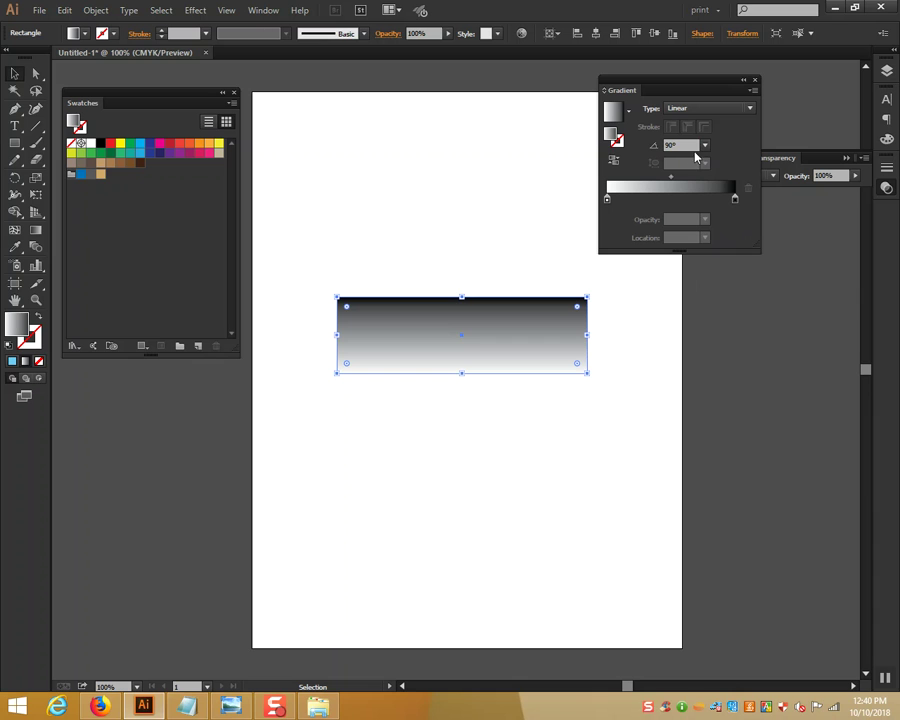
- Try the 45° preset, return to 90°, and reverse the gradient so black sits on top
{"action": "left_click", "coordinate": [705, 145]}
{"action": "left_click", "coordinate": [712, 254]}
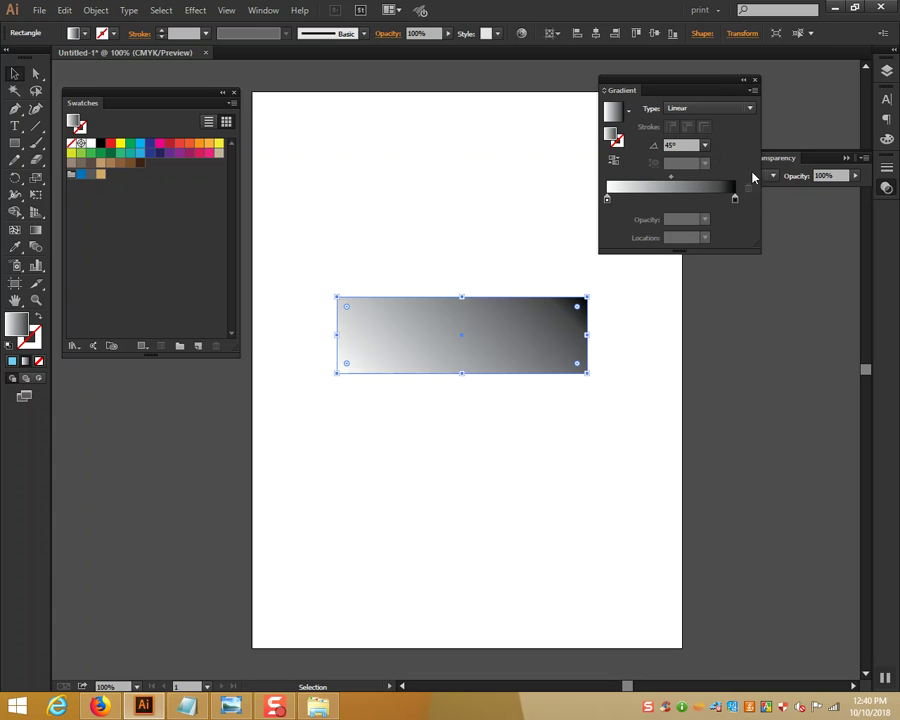
{"action": "left_click", "coordinate": [705, 146]}
{"action": "left_click", "coordinate": [720, 222]}
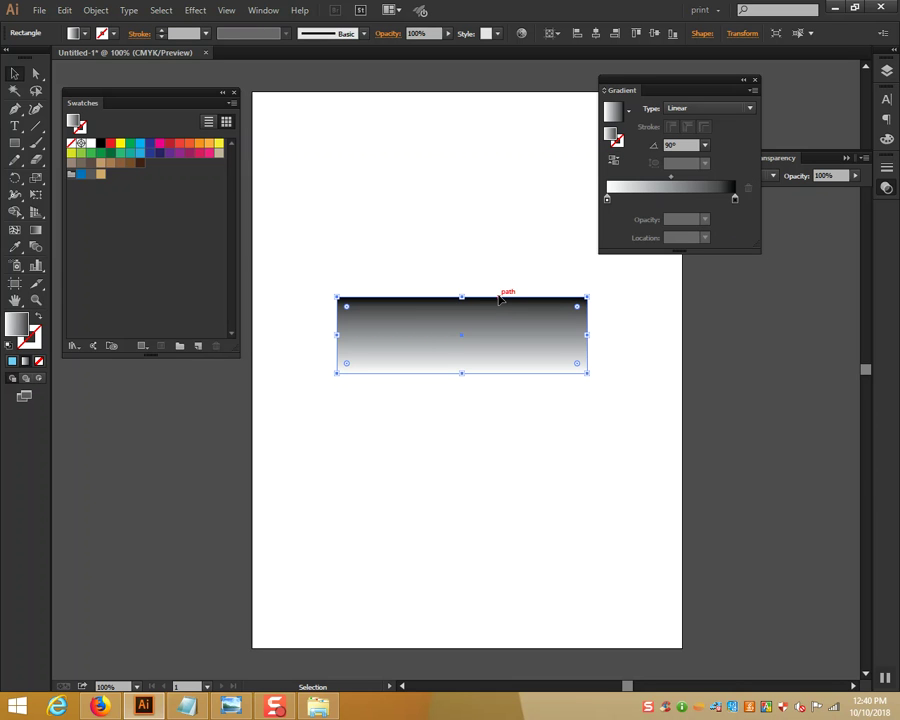
{"action": "left_click", "coordinate": [614, 160]}
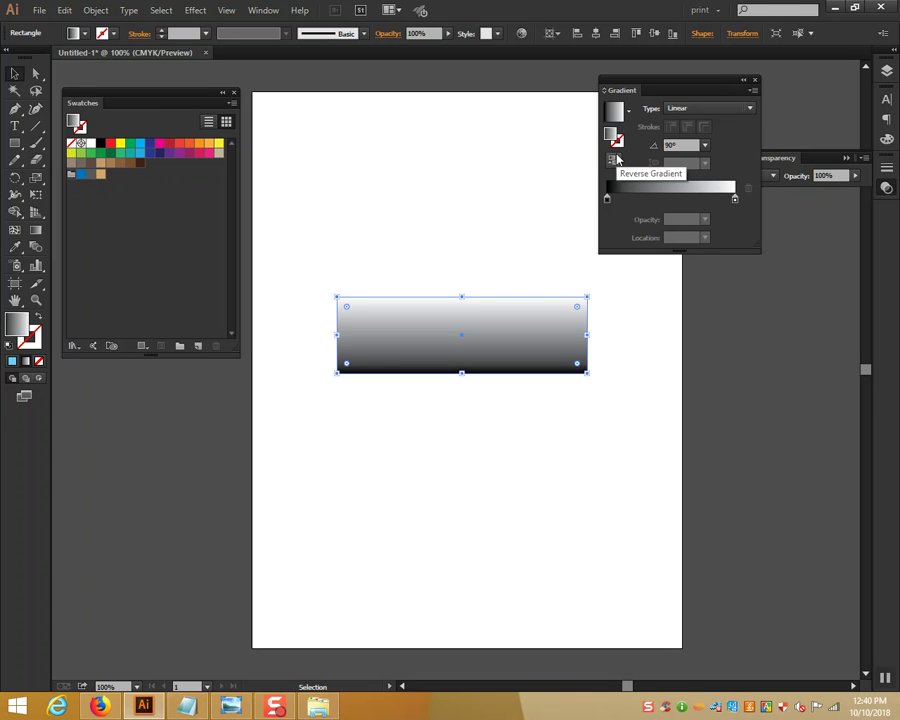
{"action": "left_click", "coordinate": [614, 160]}
{"action": "left_click", "coordinate": [614, 161]}
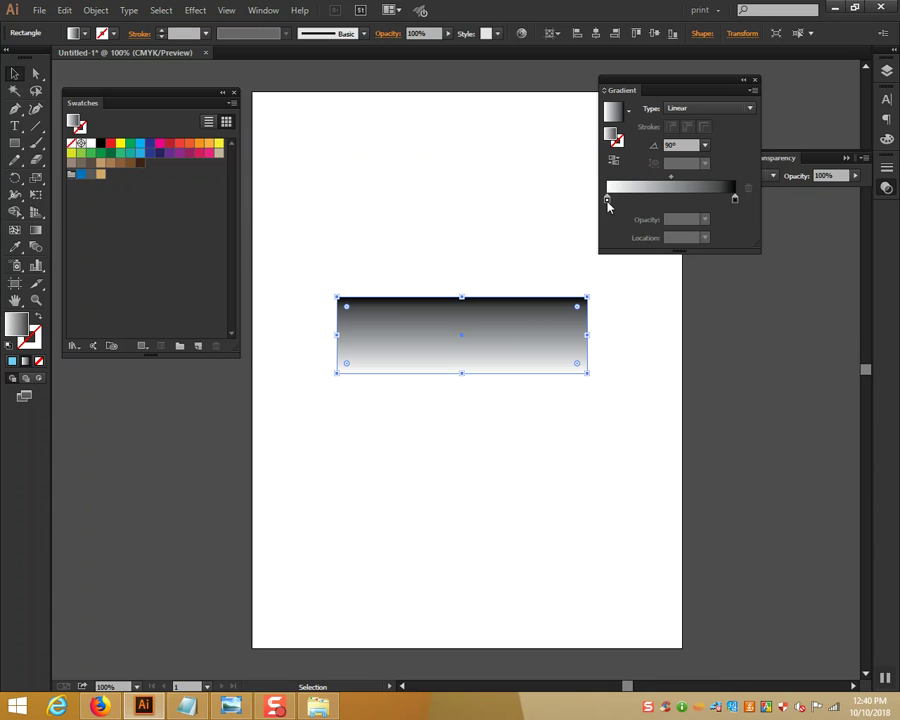
- Mix the left gradient stop into a pale yellow
{"action": "double_click", "coordinate": [607, 200]}
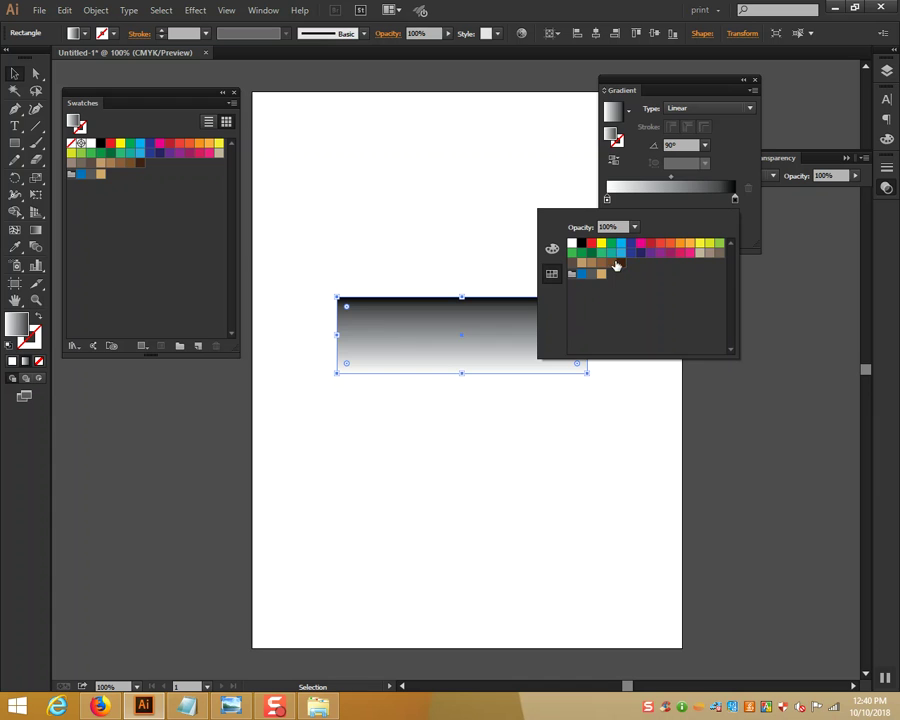
{"action": "left_click", "coordinate": [669, 254]}
{"action": "left_click", "coordinate": [552, 248]}
{"action": "mouse_move", "coordinate": [641, 252]}
{"action": "left_mouse_down"}
{"action": "mouse_move", "coordinate": [667, 257]}
{"action": "mouse_move", "coordinate": [623, 257]}
{"action": "left_mouse_up"}
{"action": "mouse_move", "coordinate": [686, 268]}
{"action": "left_mouse_down"}
{"action": "mouse_move", "coordinate": [613, 273]}
{"action": "mouse_move", "coordinate": [674, 292]}
{"action": "left_mouse_up"}
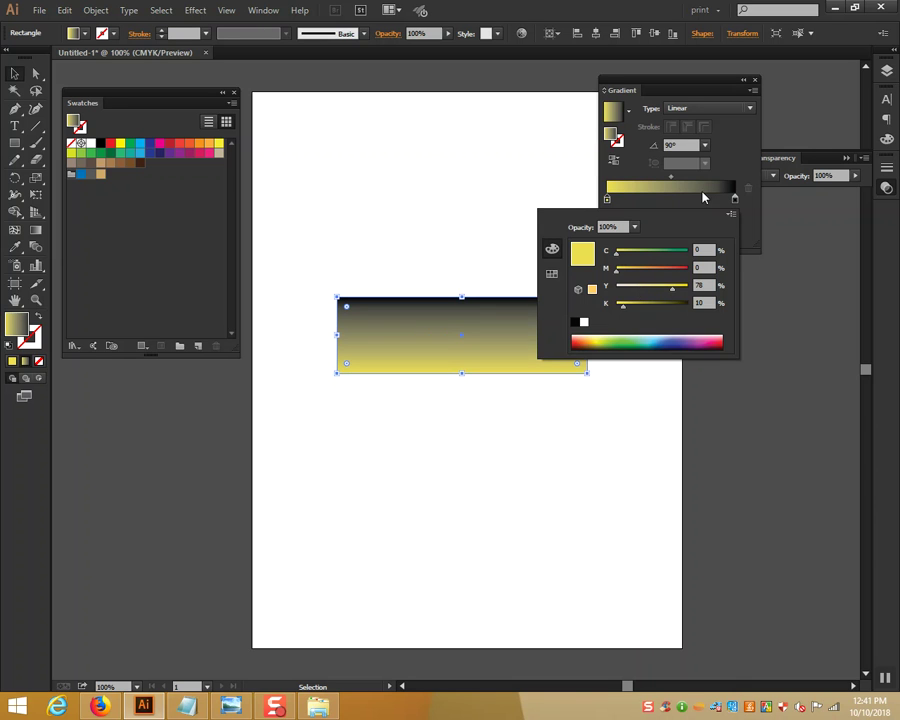
- Change the black end stop to pink in CMYK, with K 0 and M 76
{"action": "double_click", "coordinate": [734, 201]}
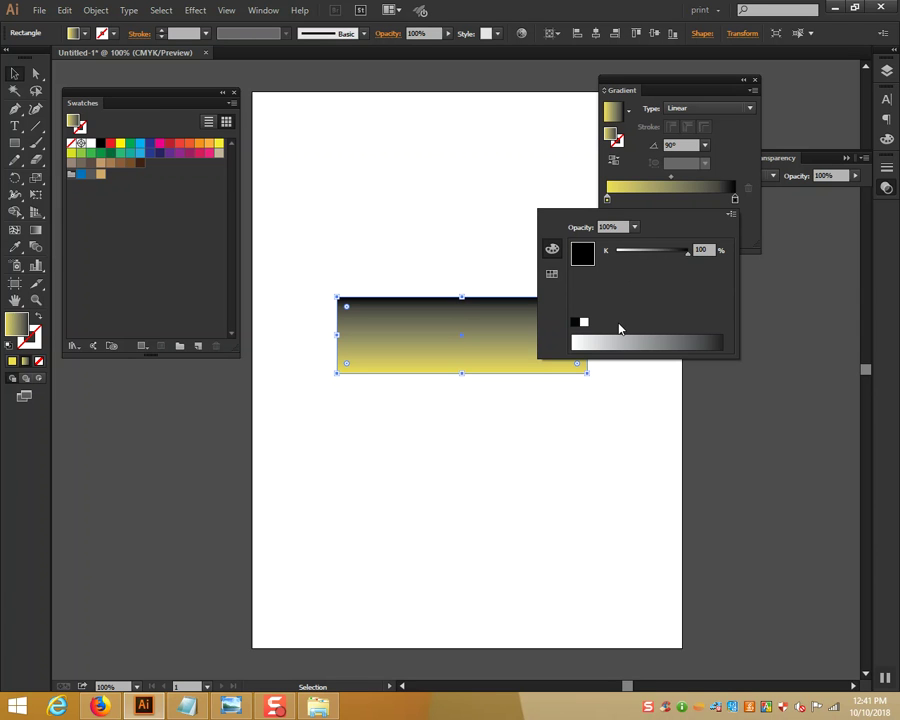
{"action": "left_click", "coordinate": [733, 217]}
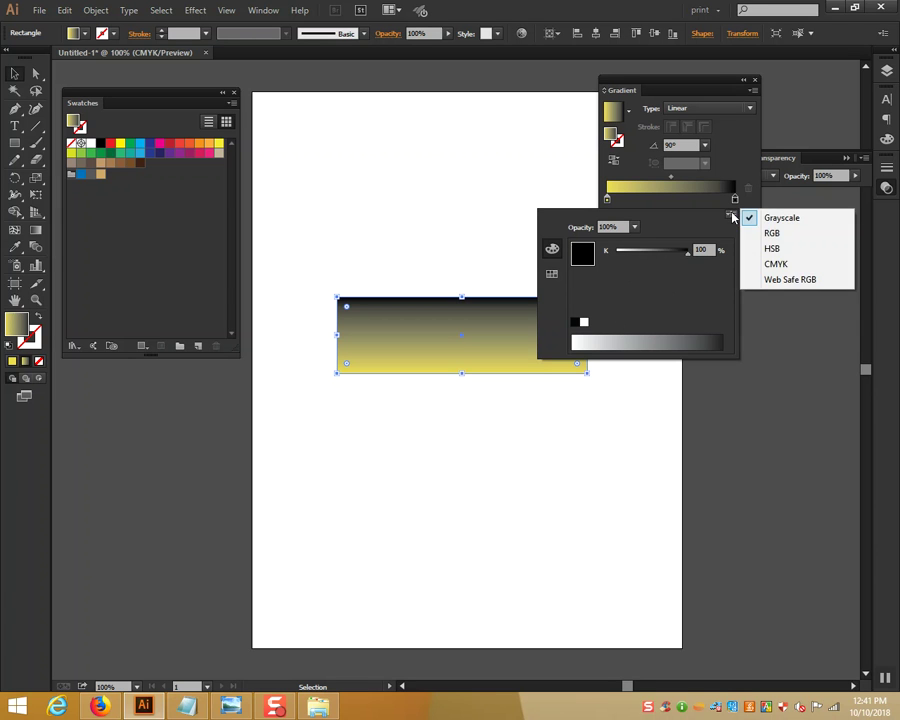
{"action": "left_click", "coordinate": [755, 317]}
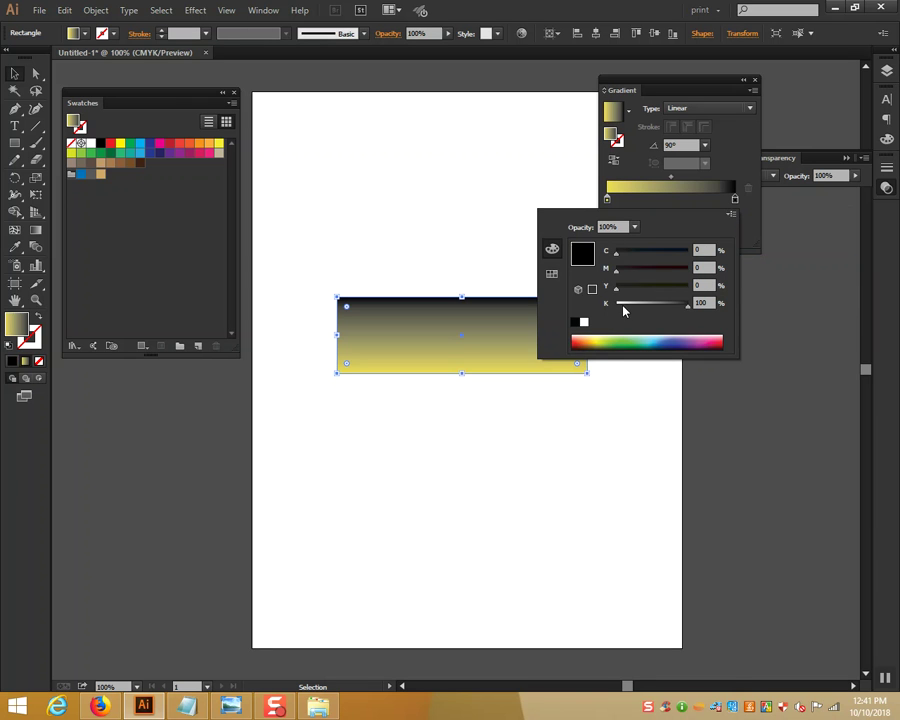
{"action": "left_click_drag", "start_coordinate": [623, 311], "coordinate": [613, 305]}
{"action": "left_click", "coordinate": [672, 270]}
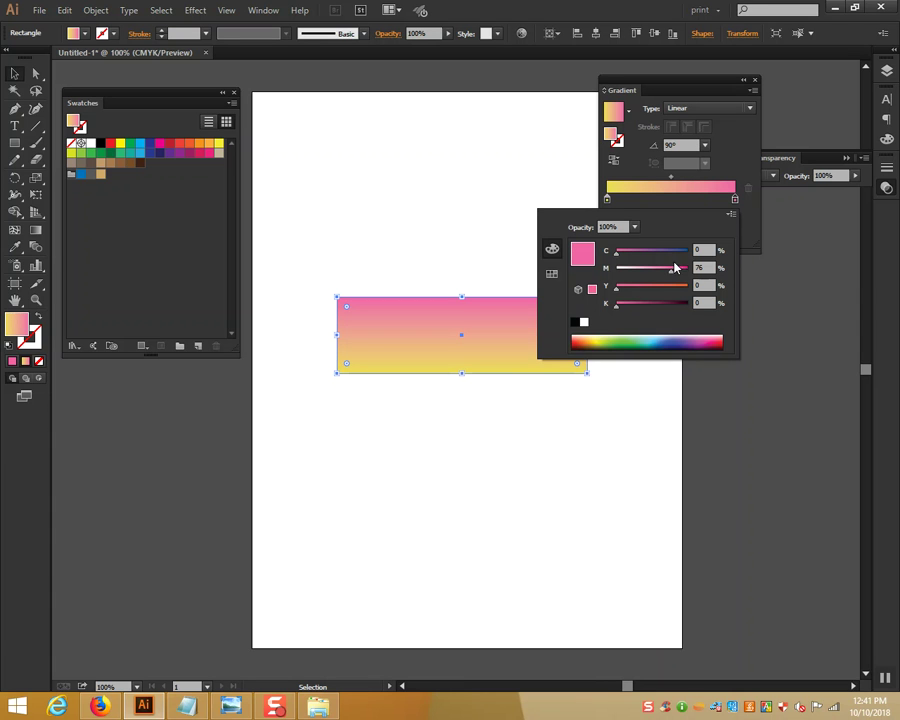
{"action": "left_click", "coordinate": [735, 199]}
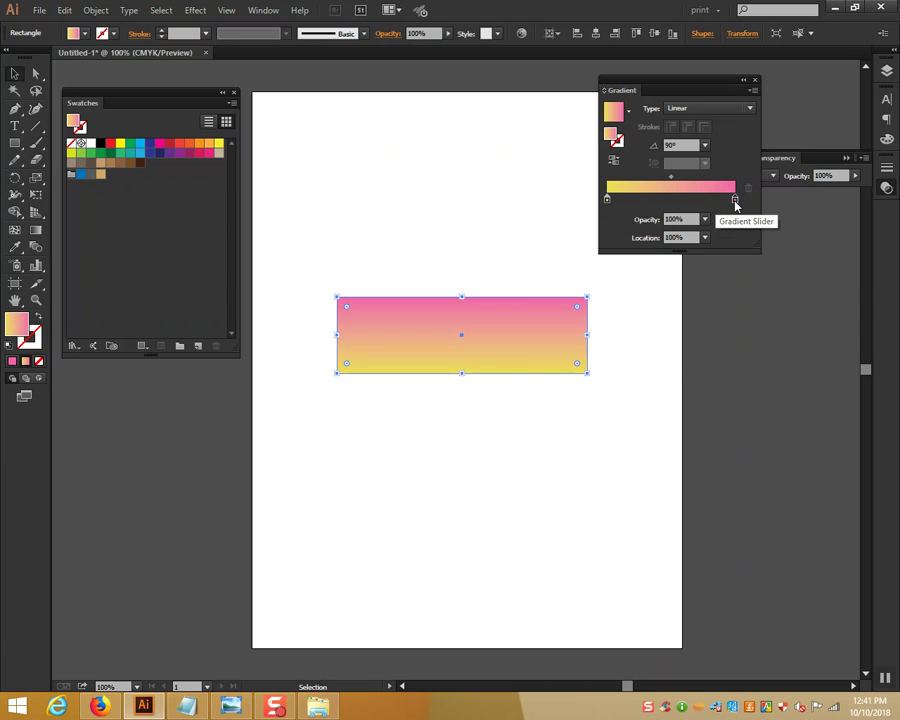
- Move the pink stop inward and add a new blue stop near the gradient's end
{"action": "left_click_drag", "start_coordinate": [735, 199], "coordinate": [657, 200]}
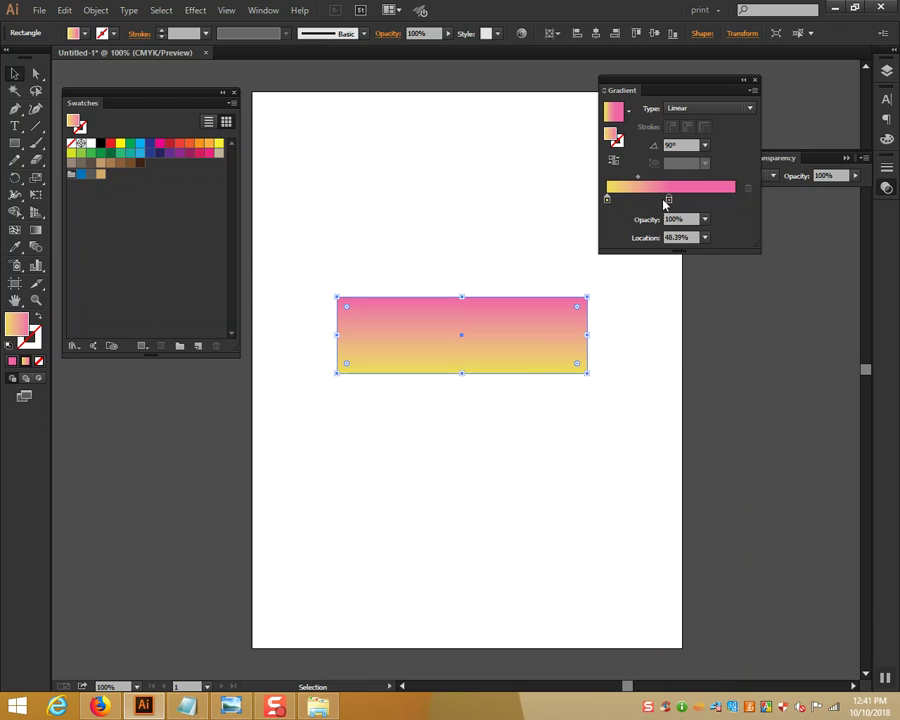
{"action": "left_click", "coordinate": [726, 199]}
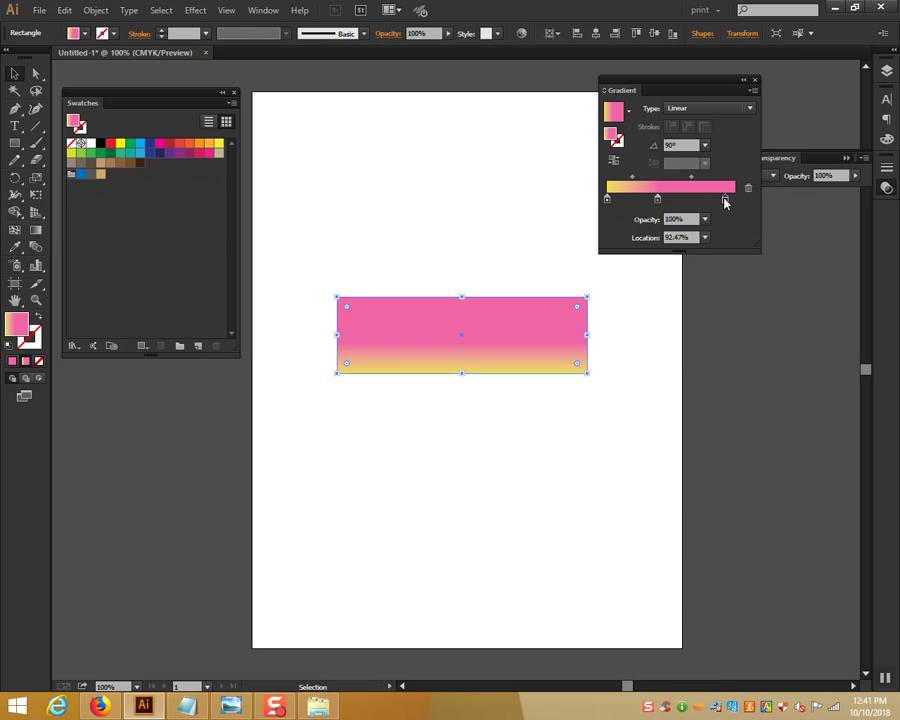
{"action": "double_click", "coordinate": [724, 199]}
{"action": "left_click_drag", "start_coordinate": [683, 251], "coordinate": [674, 252]}
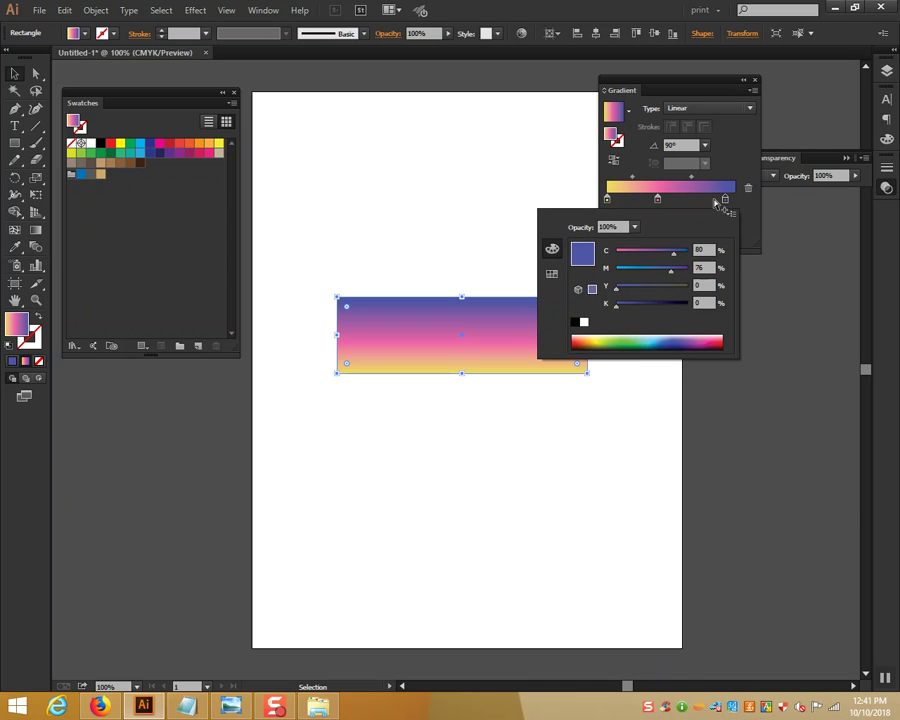
{"action": "left_click", "coordinate": [725, 200]}
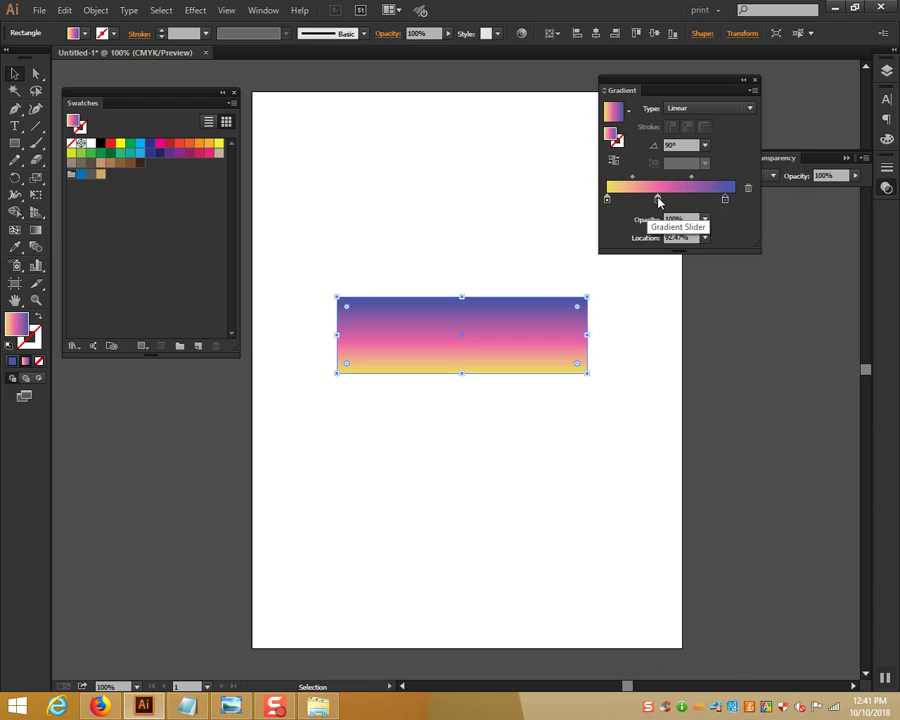
- Delete the pink middle stop, place blue at the far end, and set its opacity to 0%
{"action": "left_click_drag", "start_coordinate": [658, 201], "coordinate": [659, 285]}
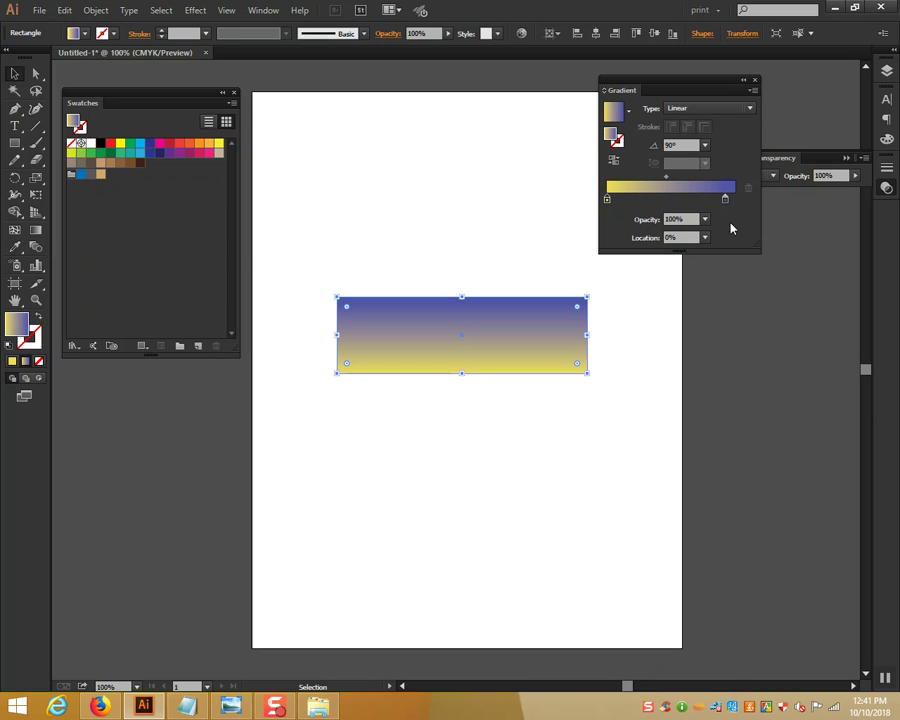
{"action": "key", "text": "ctrl+z"}
{"action": "left_click", "coordinate": [658, 200]}
{"action": "left_click", "coordinate": [747, 189]}
{"action": "left_click_drag", "start_coordinate": [736, 200], "coordinate": [737, 200]}
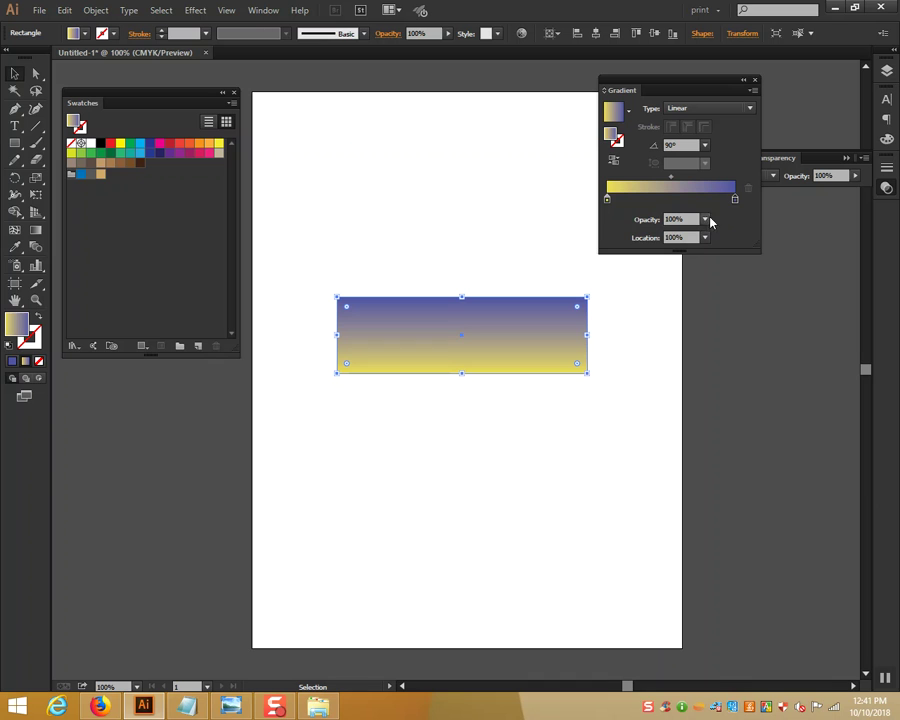
{"action": "left_click", "coordinate": [704, 219]}
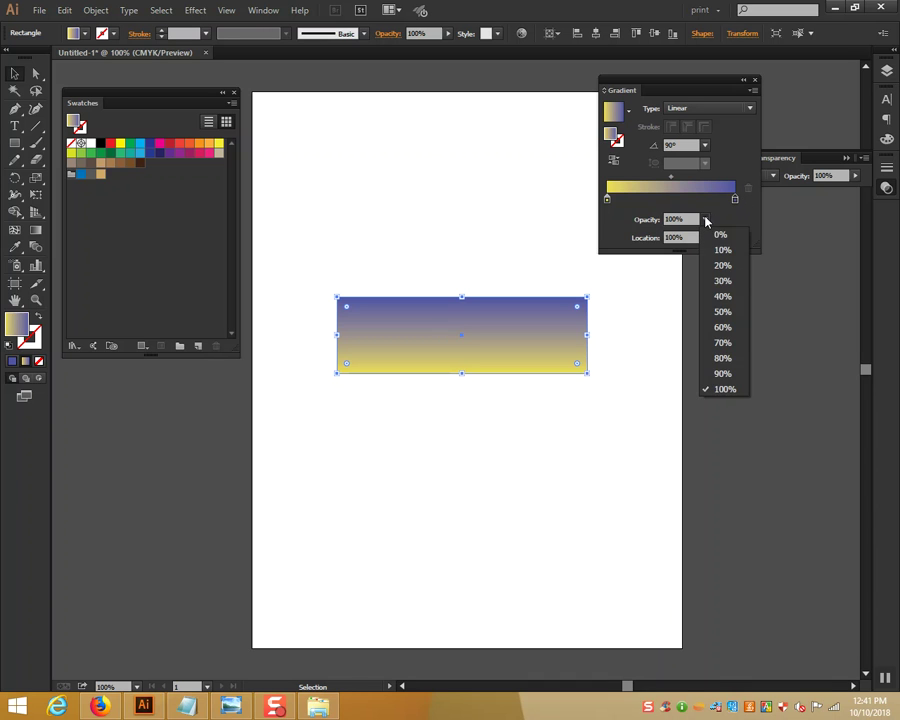
{"action": "type", "text": "0"}
{"action": "key", "text": "Return"}
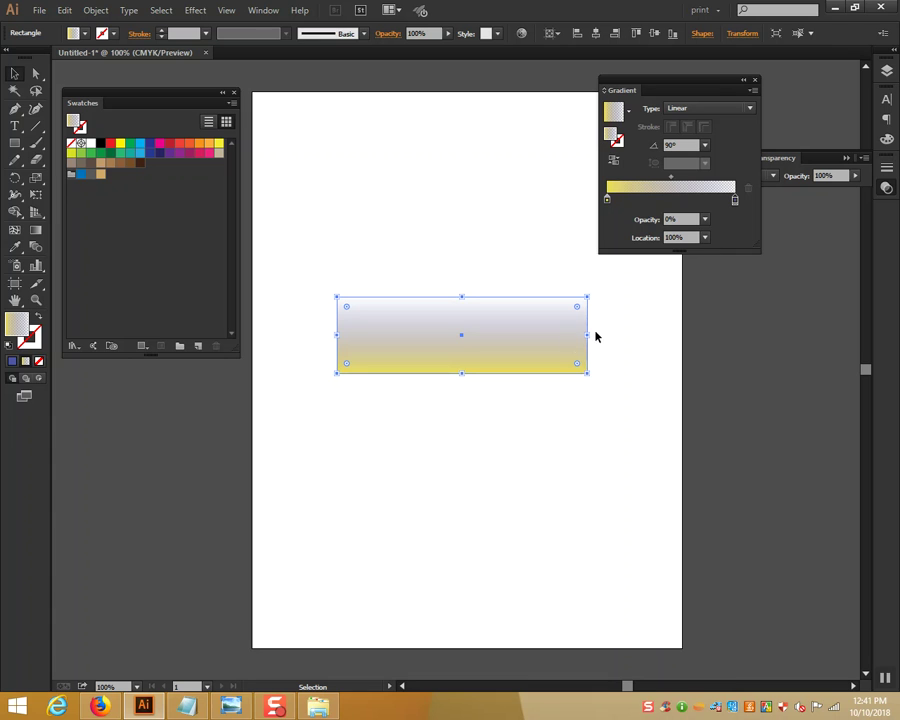
- Move the banner to the top of the page and restore the blue stop to 100% opacity
{"action": "left_click_drag", "start_coordinate": [510, 365], "coordinate": [343, 492]}
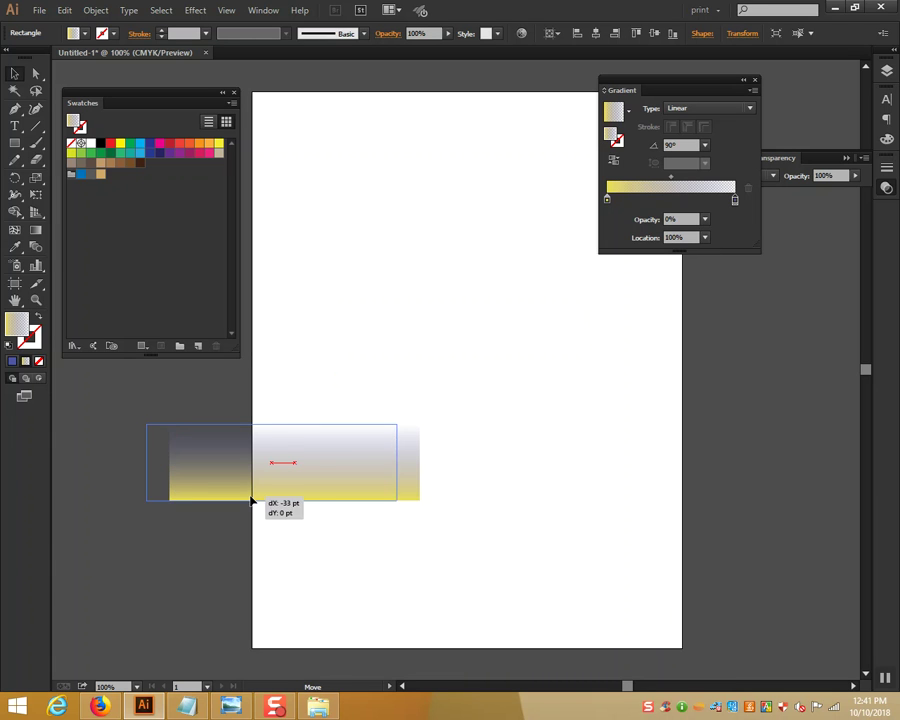
{"action": "left_click_drag", "start_coordinate": [293, 468], "coordinate": [269, 468]}
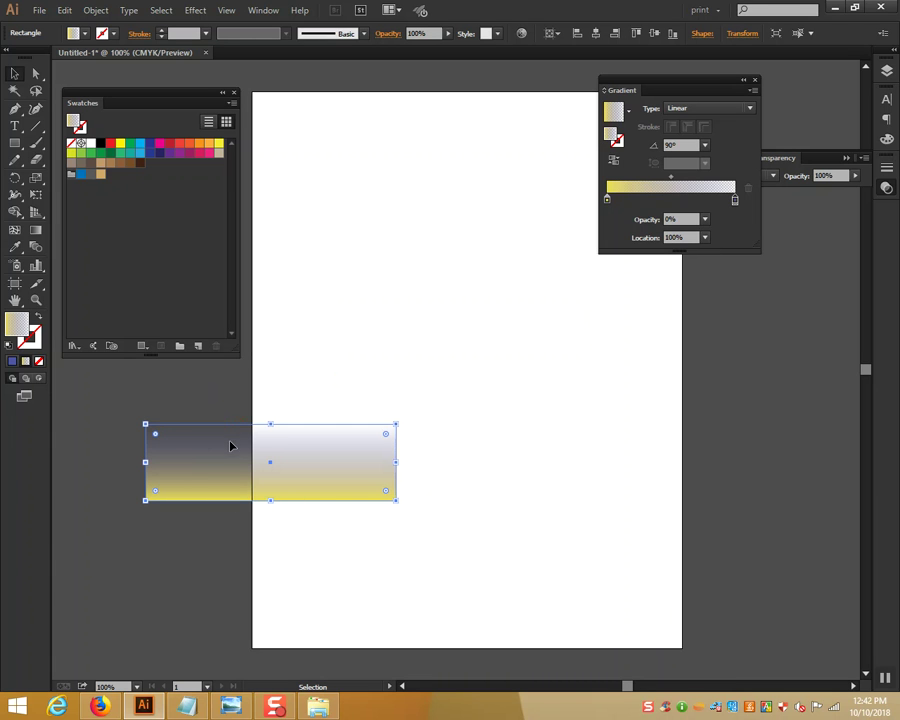
{"action": "left_click_drag", "start_coordinate": [229, 480], "coordinate": [305, 138]}
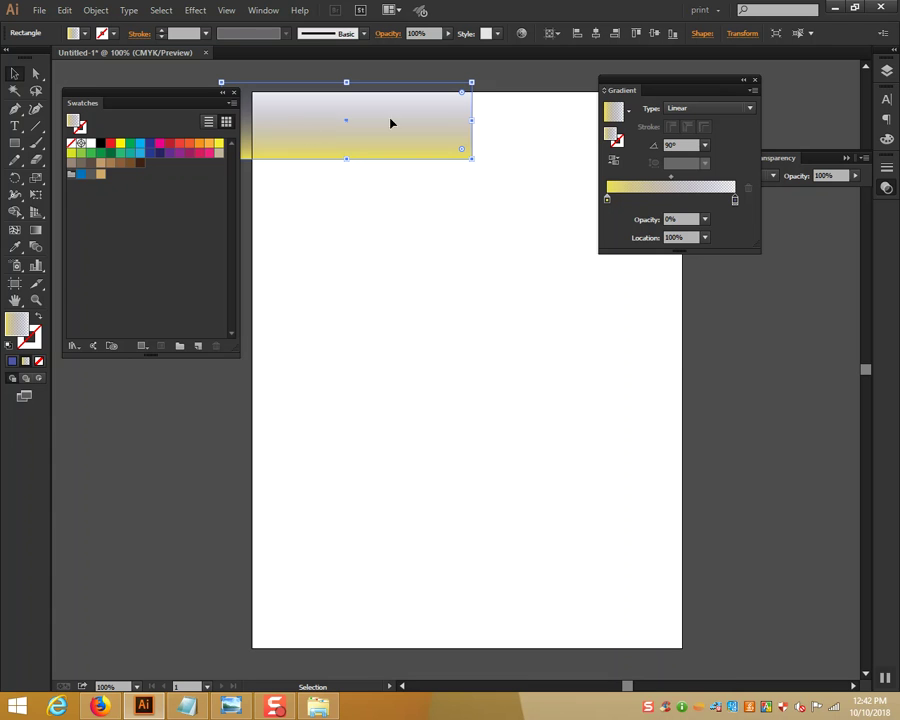
{"action": "left_click", "coordinate": [705, 219]}
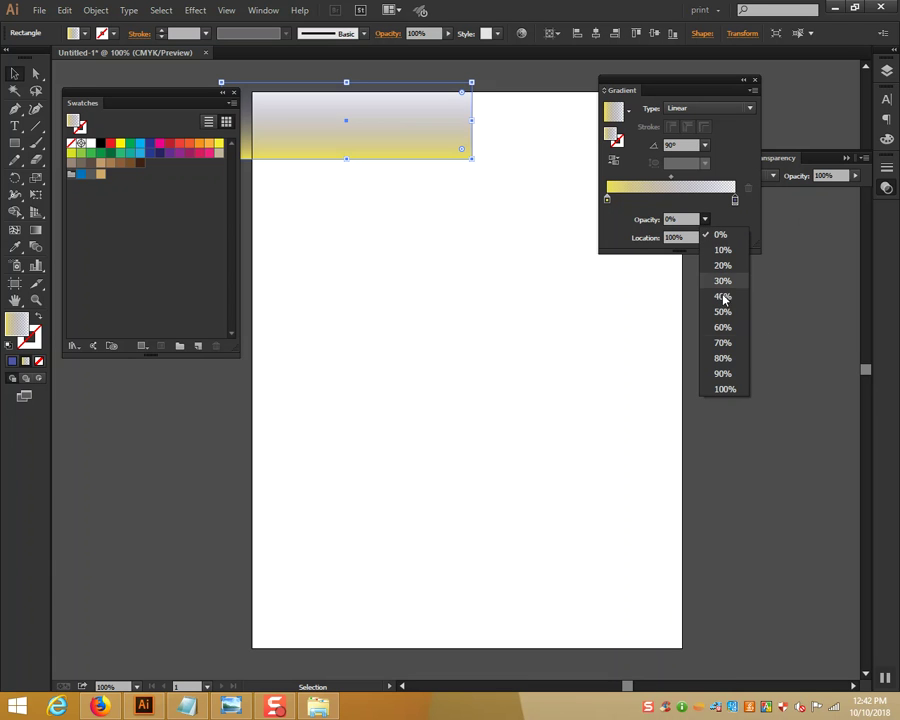
{"action": "left_click", "coordinate": [710, 390]}
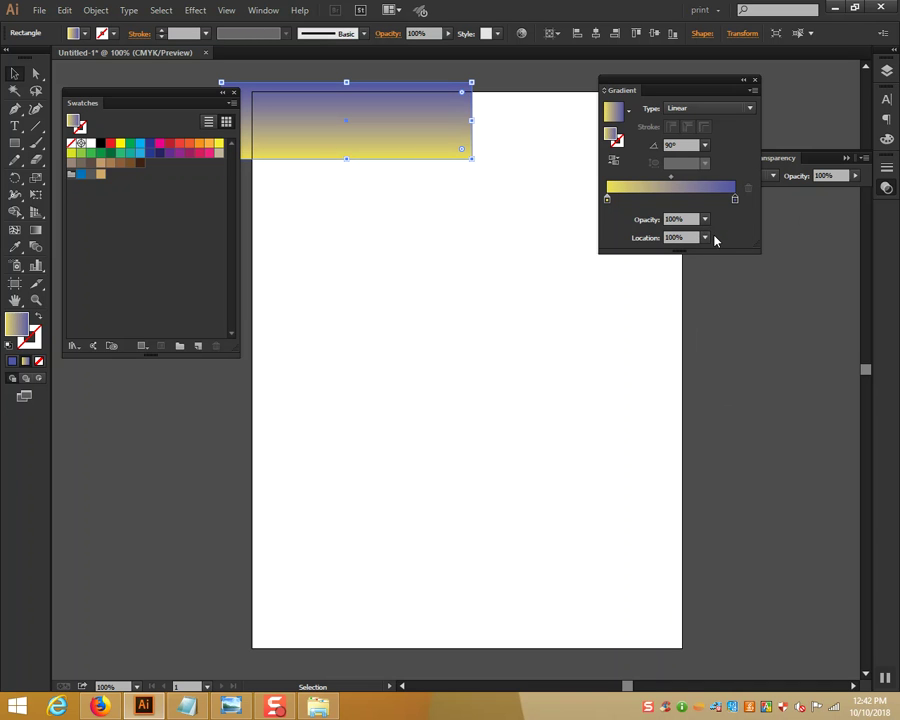
- Try blue stop locations 40% and 0%, return it to 100%, and recentre the banner
{"action": "left_click", "coordinate": [705, 237]}
{"action": "left_click", "coordinate": [720, 314]}
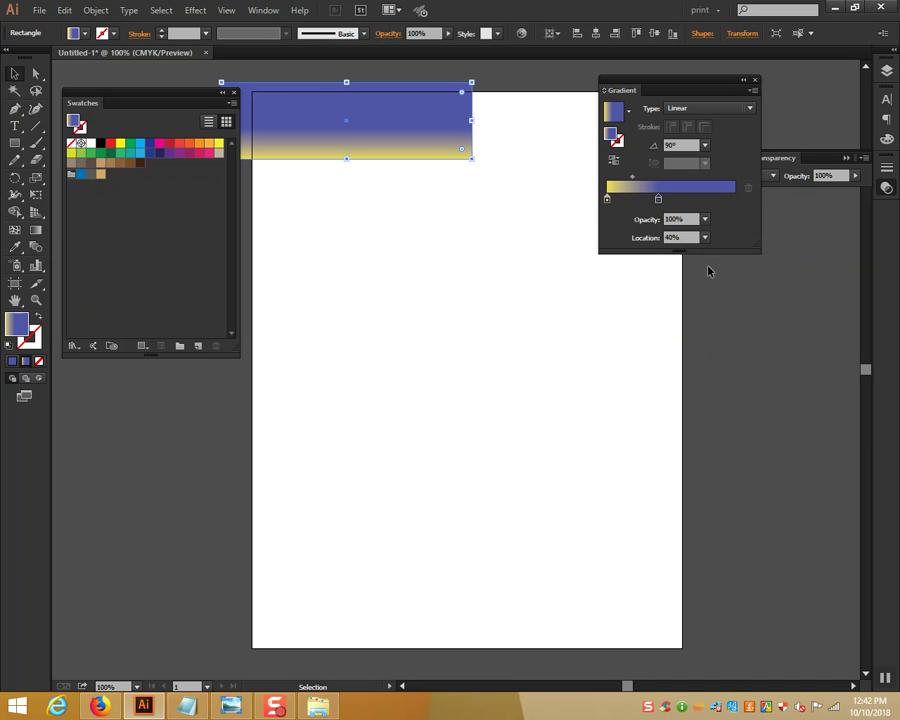
{"action": "left_click", "coordinate": [705, 238]}
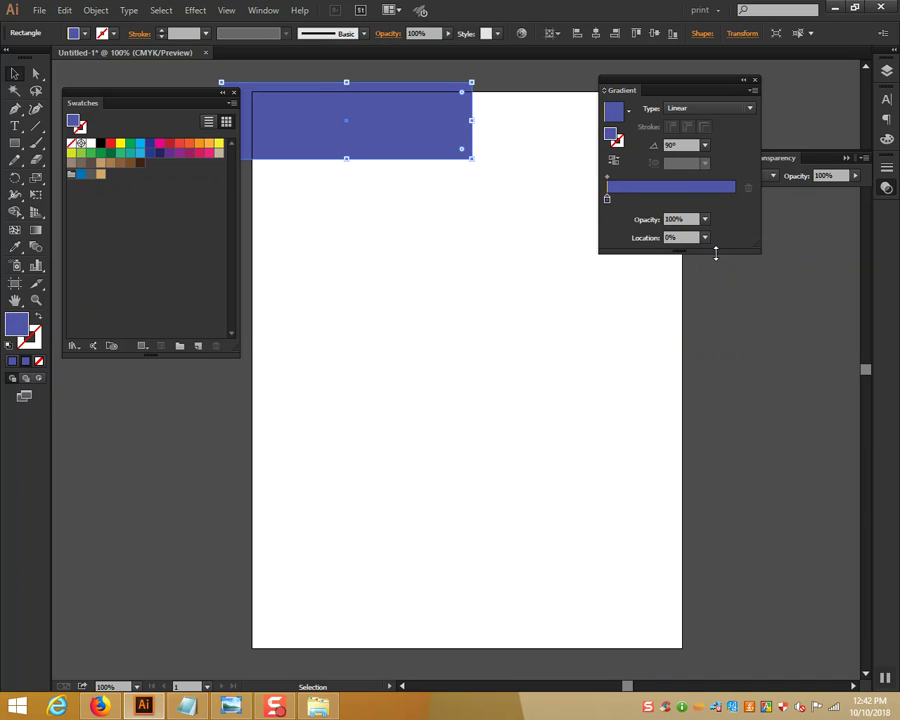
{"action": "left_click", "coordinate": [704, 237]}
{"action": "left_click", "coordinate": [716, 406]}
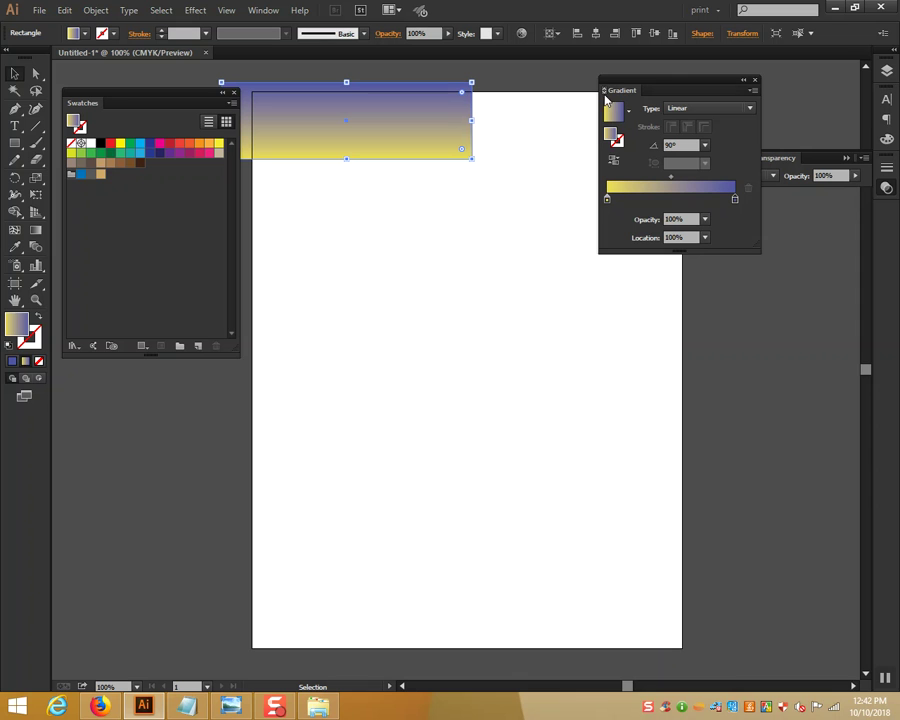
{"action": "left_click_drag", "start_coordinate": [428, 130], "coordinate": [527, 319]}
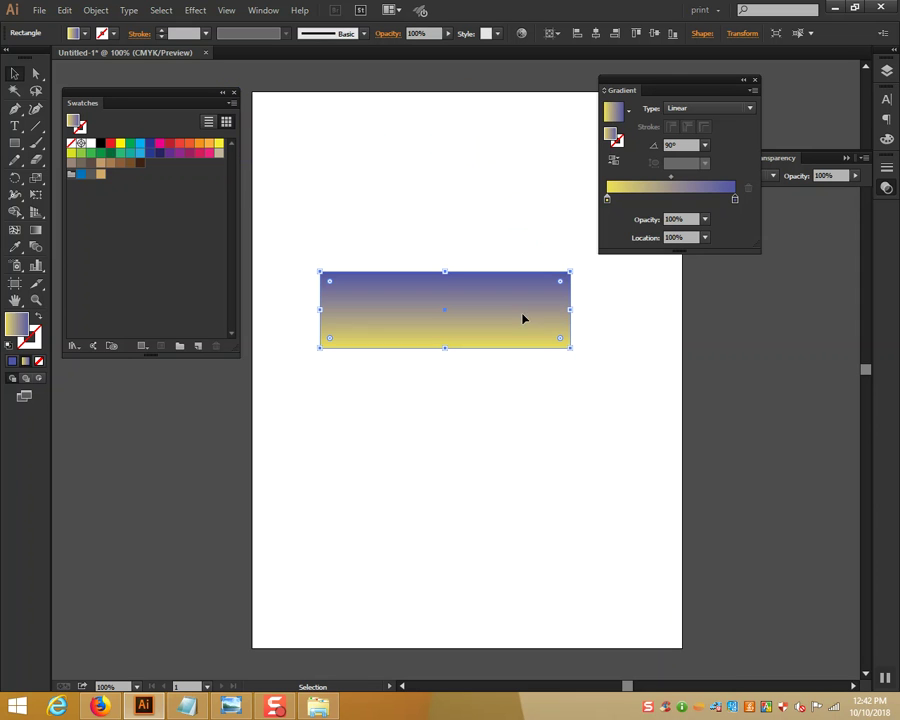
{"action": "left_click", "coordinate": [706, 146]}
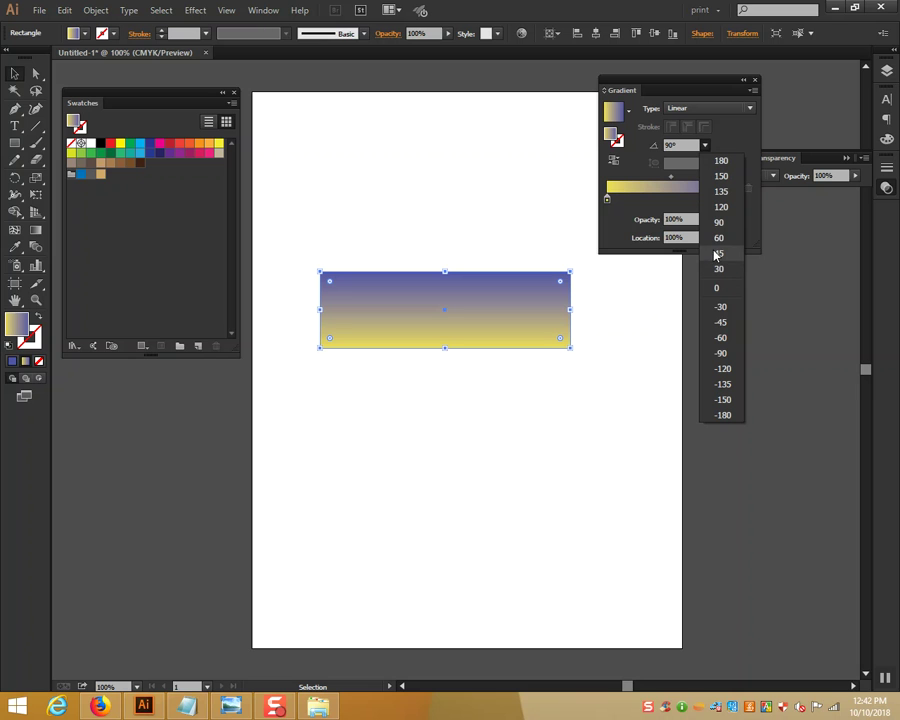
- Set the gradient angle to 15°, adjust the banner's position, and switch to the Gradient tool
{"action": "left_click", "coordinate": [672, 144]}
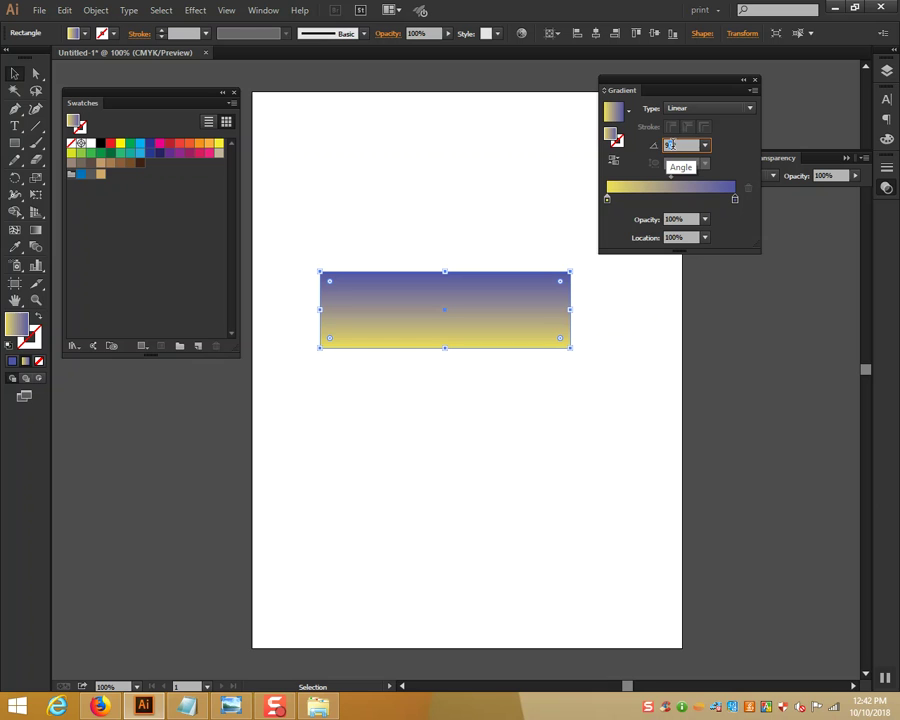
{"action": "type", "text": "15"}
{"action": "key", "text": "Return"}
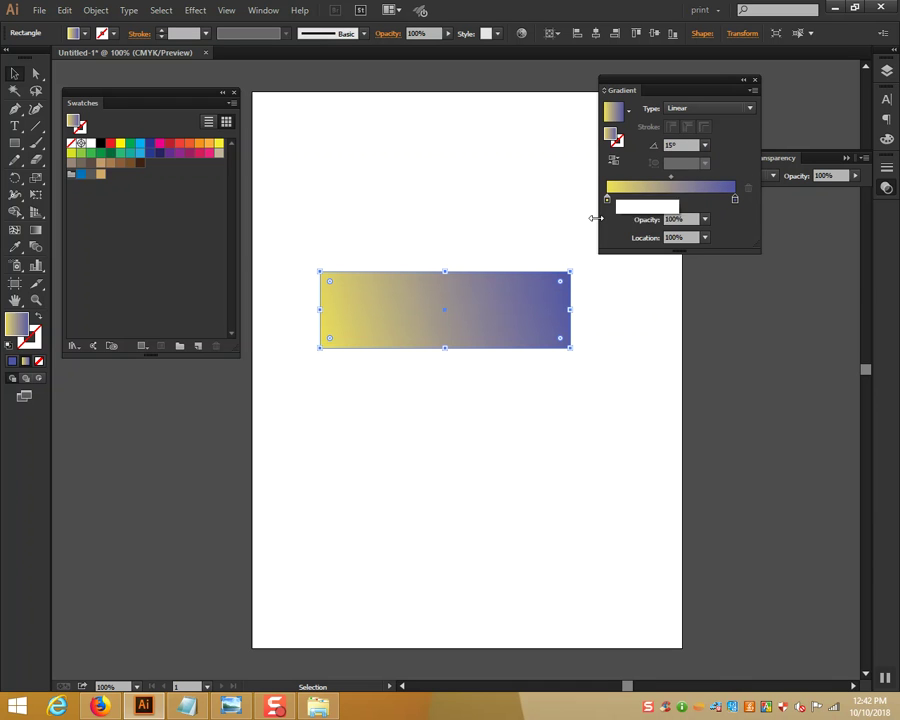
{"action": "left_click_drag", "start_coordinate": [352, 338], "coordinate": [356, 402]}
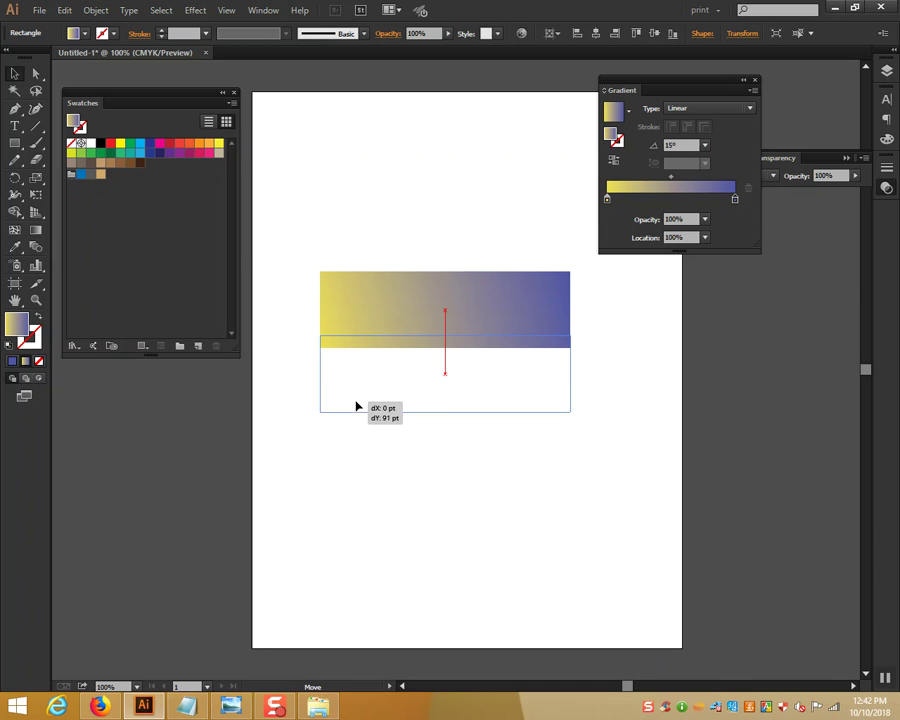
{"action": "left_click_drag", "start_coordinate": [411, 399], "coordinate": [412, 386]}
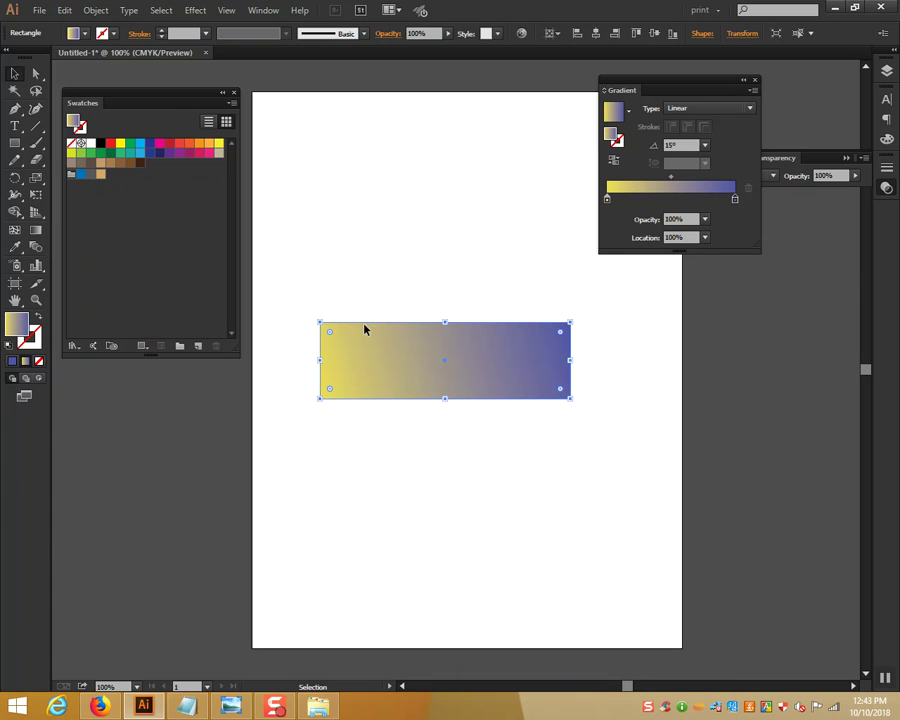
{"action": "left_click_drag", "start_coordinate": [414, 366], "coordinate": [421, 346]}
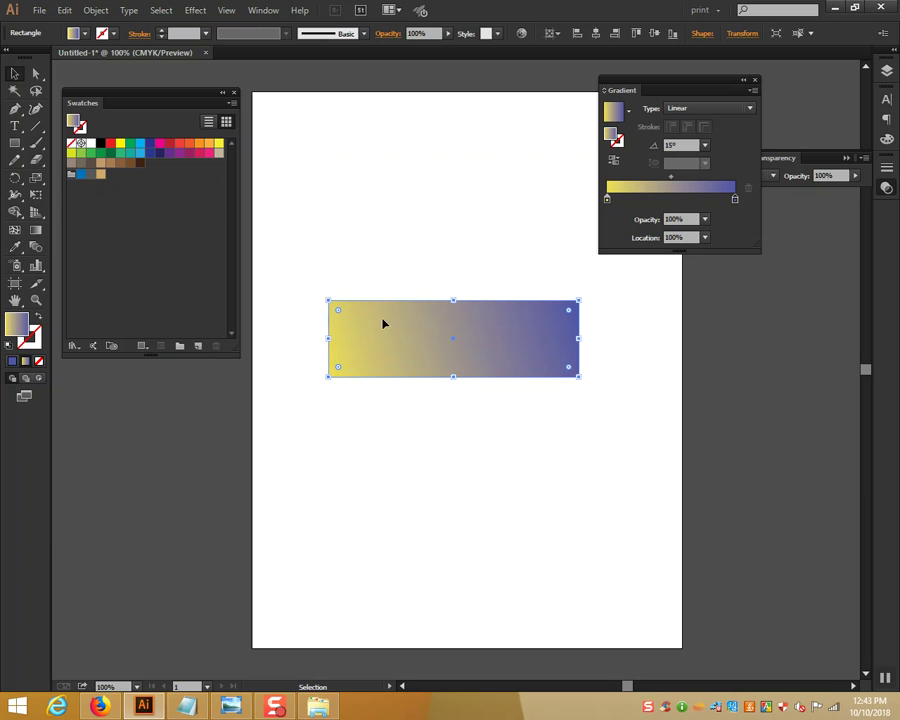
{"action": "left_click", "coordinate": [37, 235]}
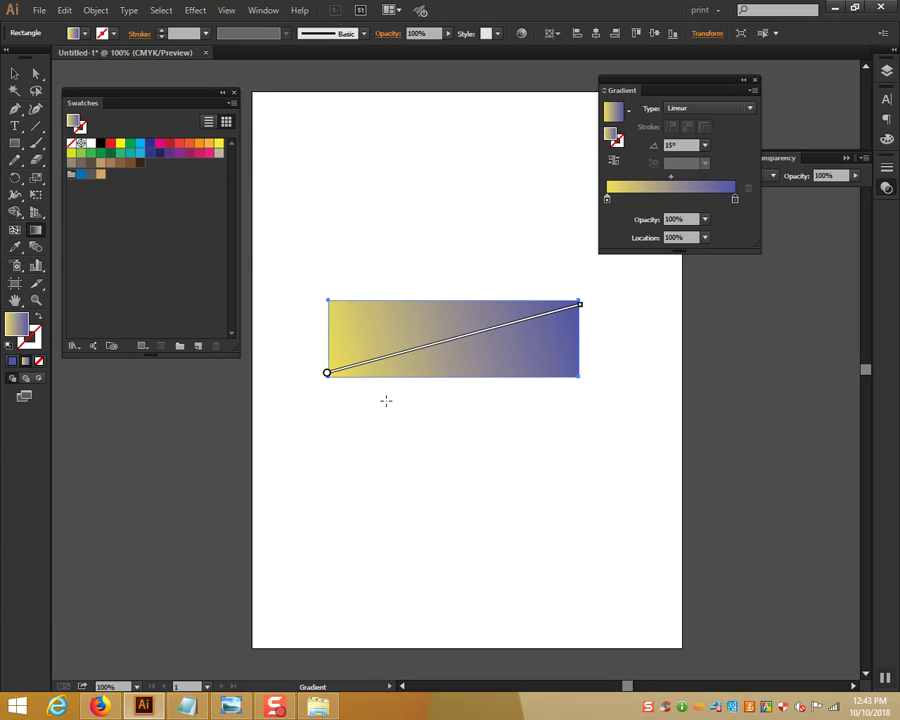
- Hide and then re-show the gradient annotator on the rectangle
{"action": "left_click", "coordinate": [228, 11]}
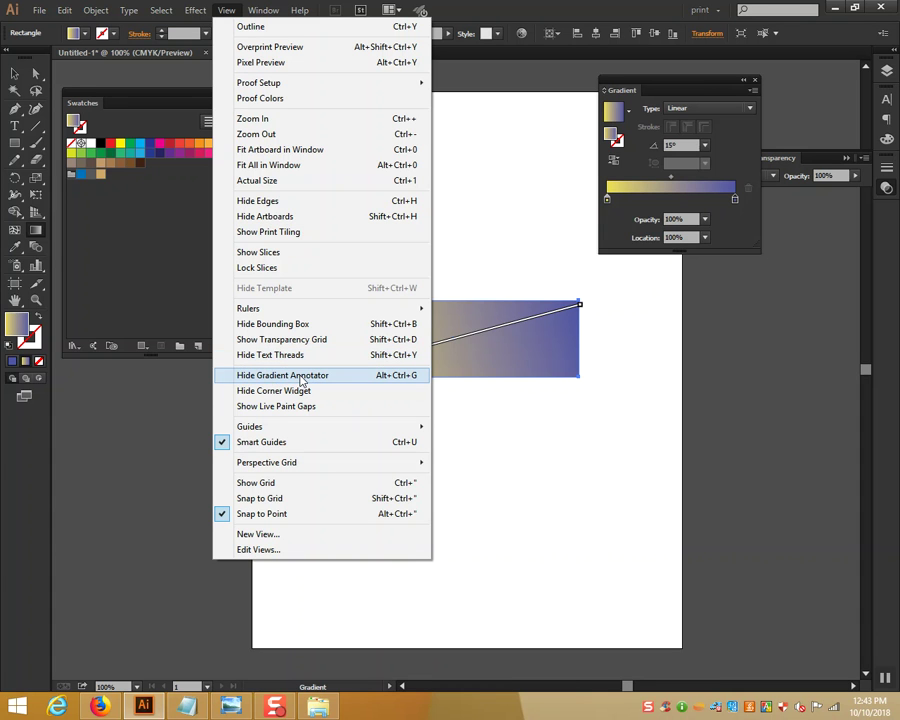
{"action": "left_click", "coordinate": [315, 379]}
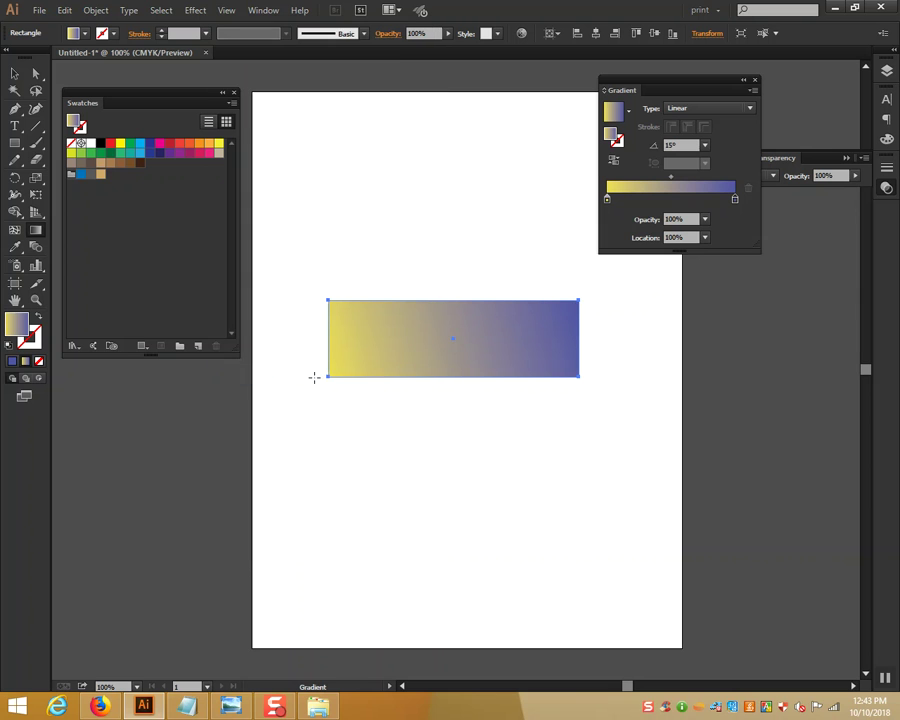
{"action": "left_click", "coordinate": [226, 10]}
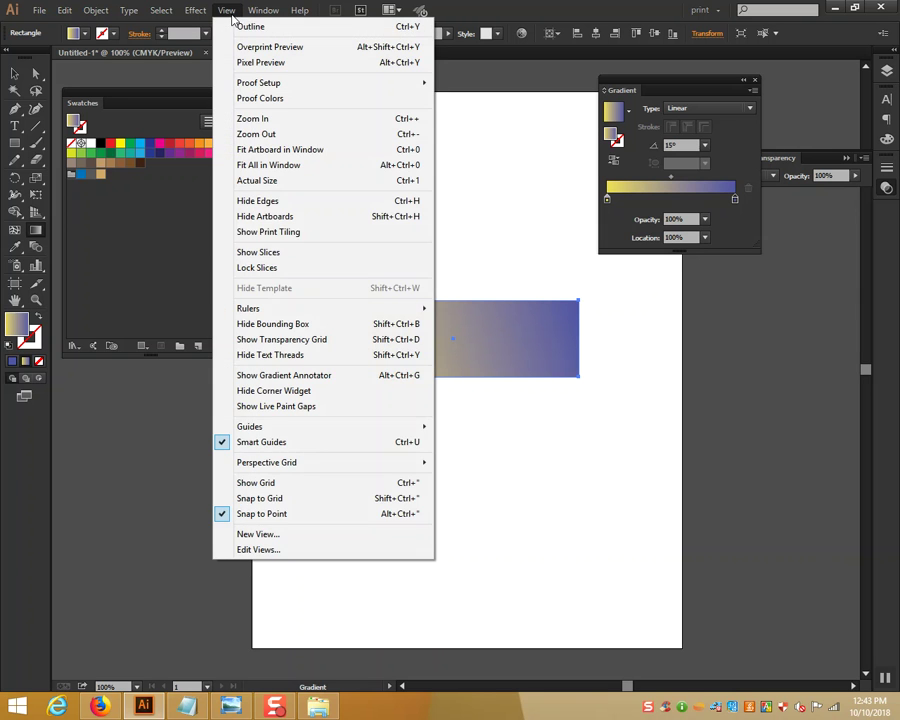
{"action": "left_click", "coordinate": [290, 377]}
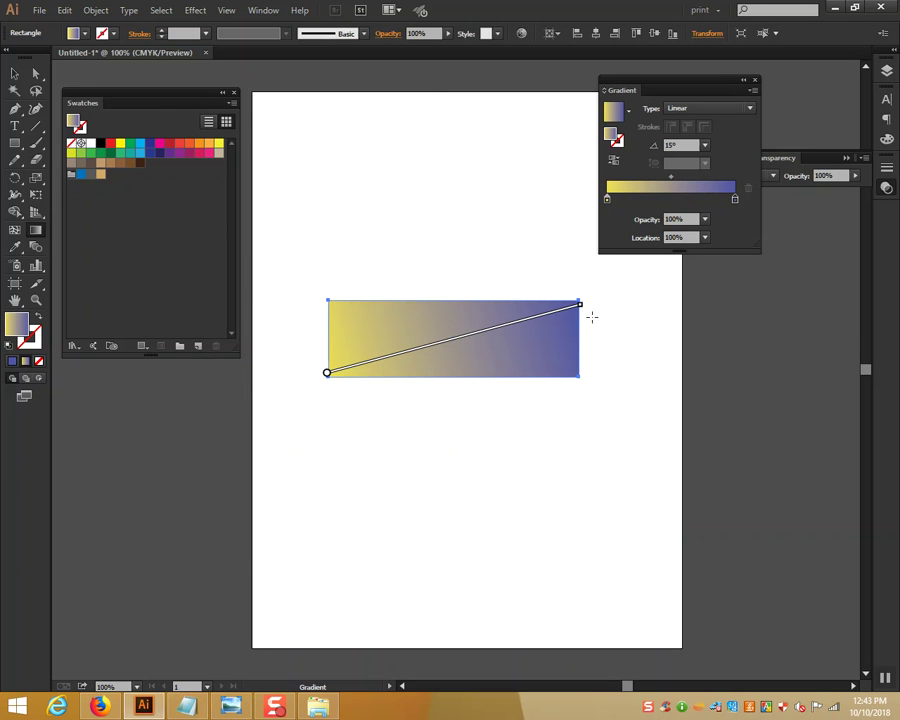
- Rotate the gradient to 90°, running from the rectangle's bottom edge to its top edge
{"action": "mouse_move", "coordinate": [582, 302]}
{"action": "left_mouse_down"}
{"action": "mouse_move", "coordinate": [564, 264]}
{"action": "mouse_move", "coordinate": [346, 236]}
{"action": "left_mouse_up"}
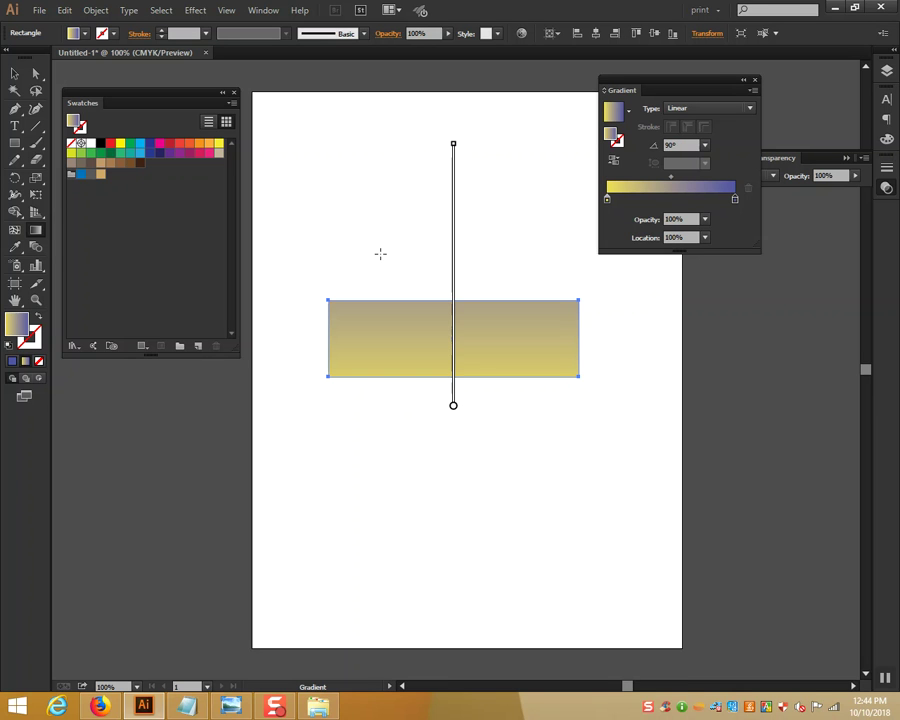
{"action": "left_click_drag", "start_coordinate": [454, 406], "coordinate": [452, 376]}
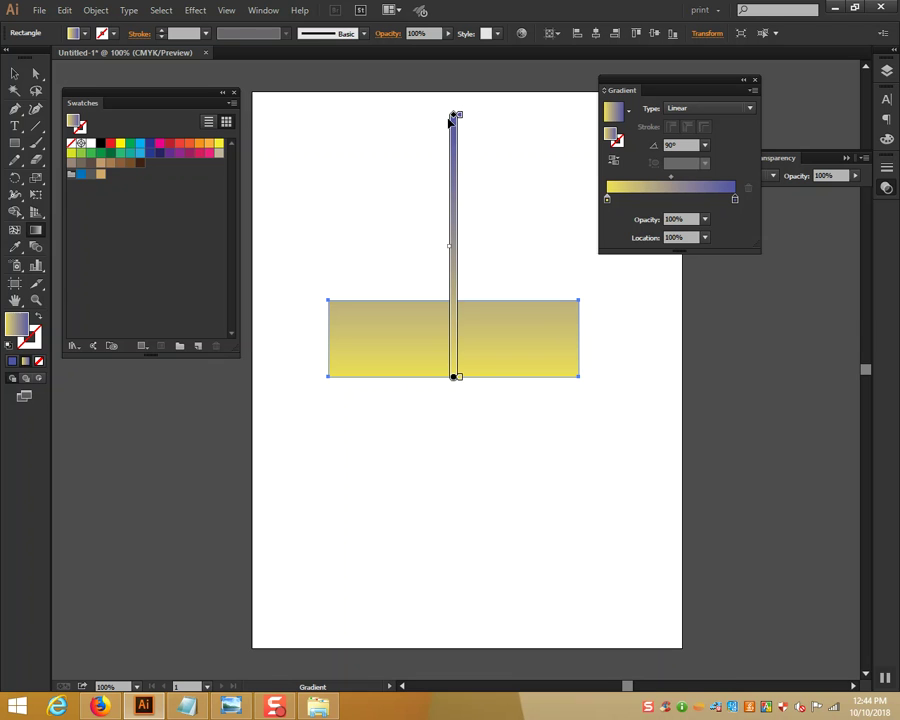
{"action": "left_click_drag", "start_coordinate": [454, 115], "coordinate": [455, 300]}
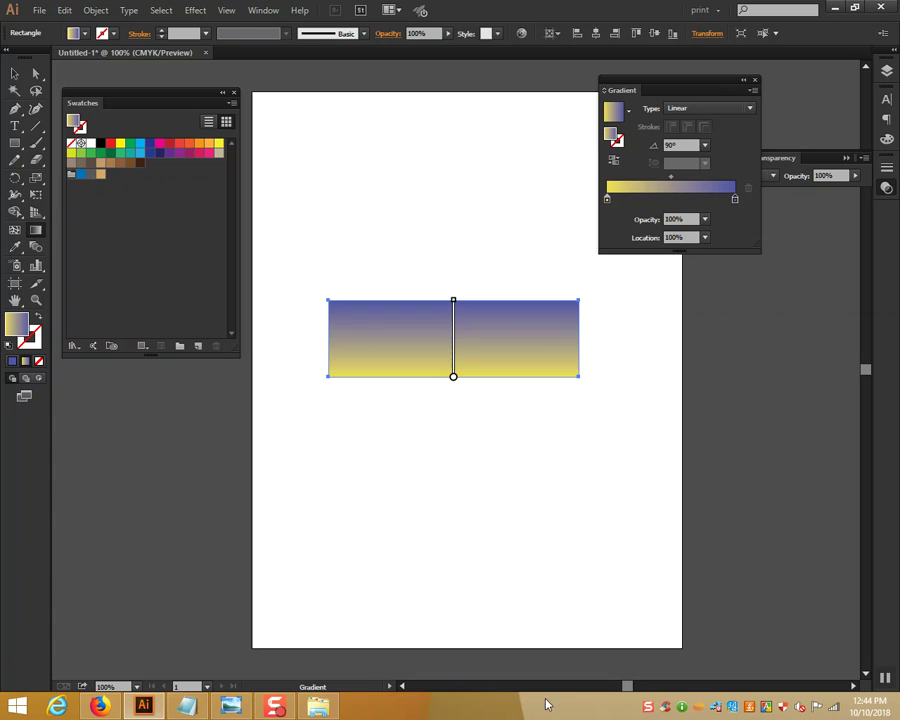
{"action": "left_click", "coordinate": [13, 74]}
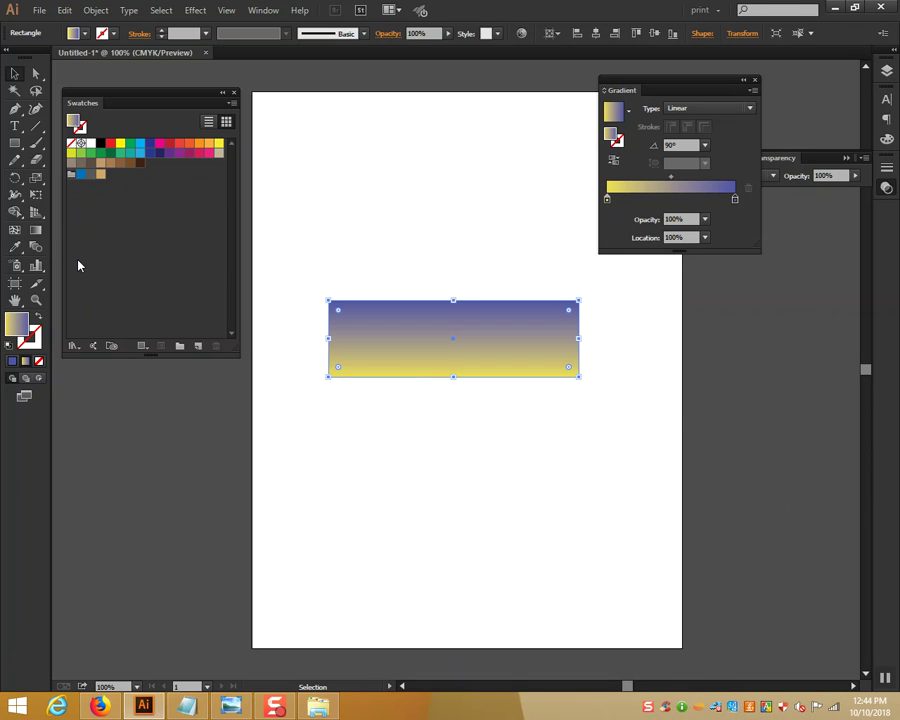
- Draw a solid blue rectangle over the bar's left part and send it backward behind the bar
{"action": "left_click", "coordinate": [15, 147]}
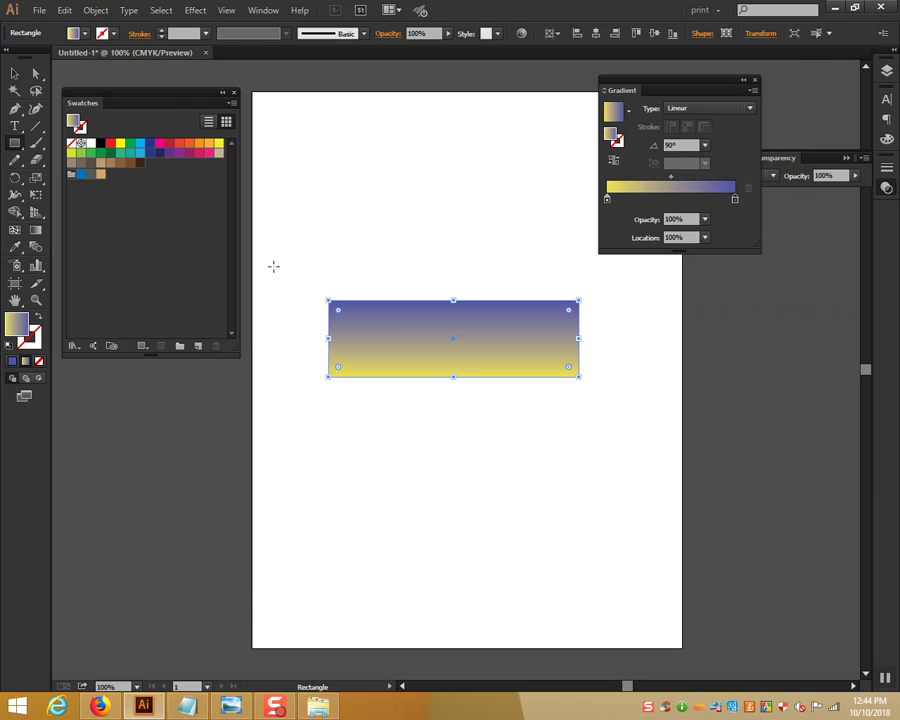
{"action": "left_click_drag", "start_coordinate": [335, 234], "coordinate": [444, 383]}
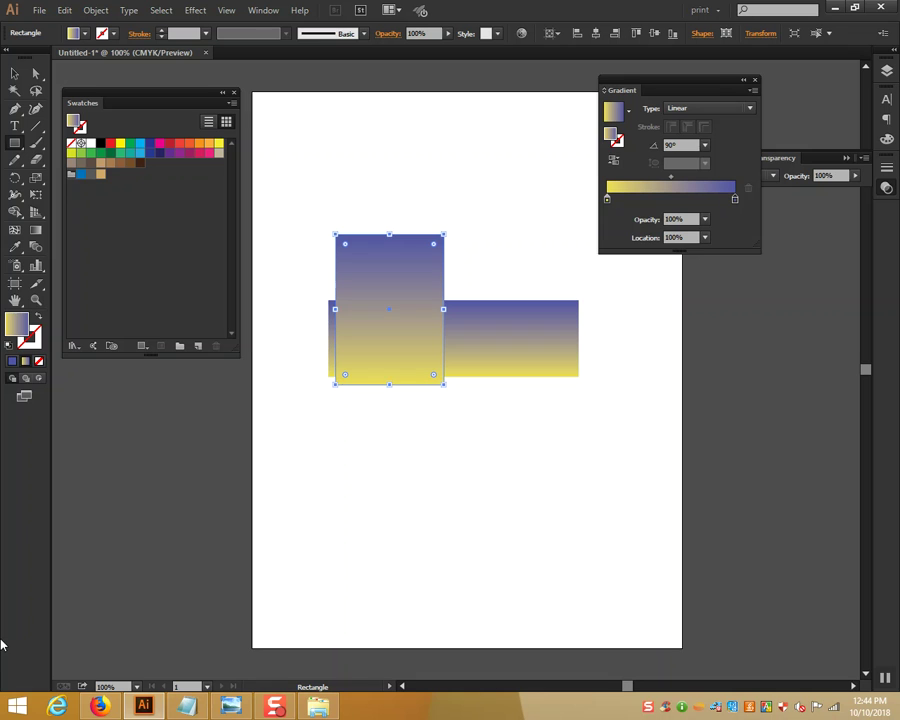
{"action": "key", "text": "comma"}
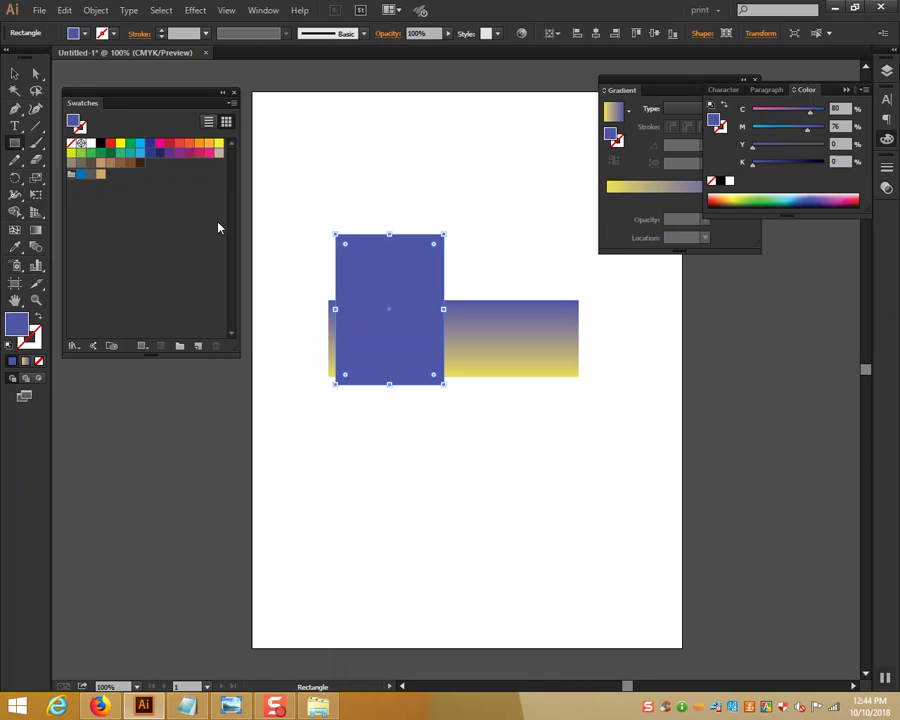
{"action": "left_click", "coordinate": [15, 73]}
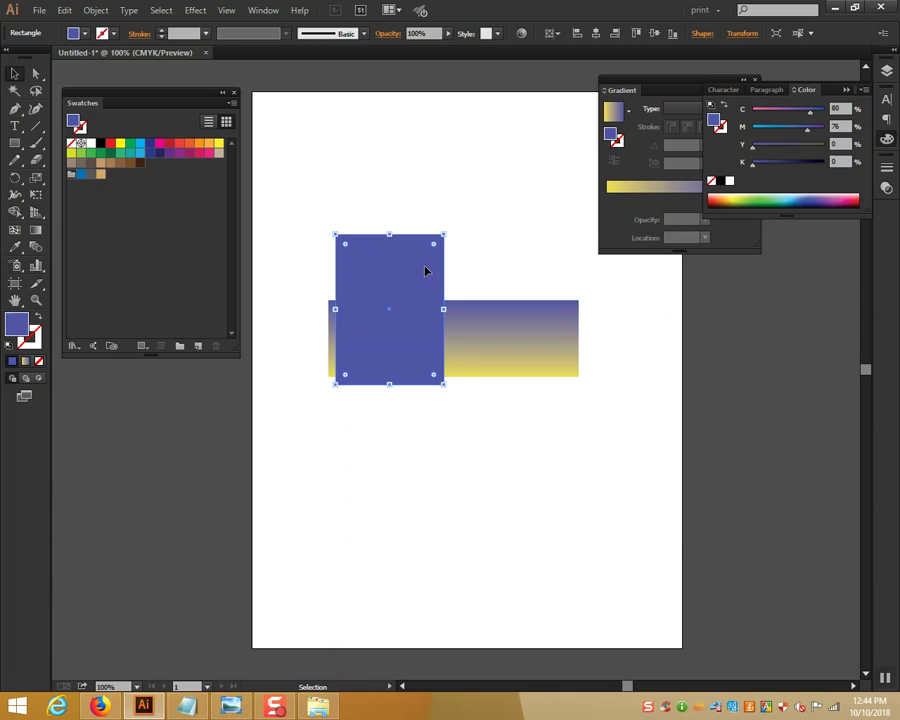
{"action": "right_click", "coordinate": [425, 270]}
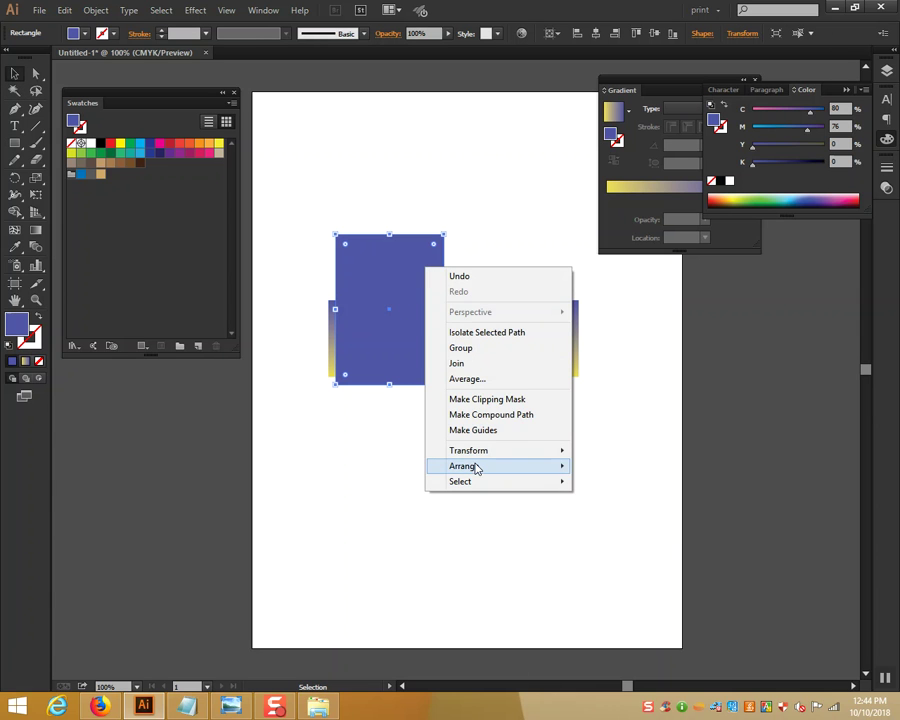
{"action": "mouse_move", "coordinate": [463, 466]}
{"action": "left_click", "coordinate": [629, 496]}
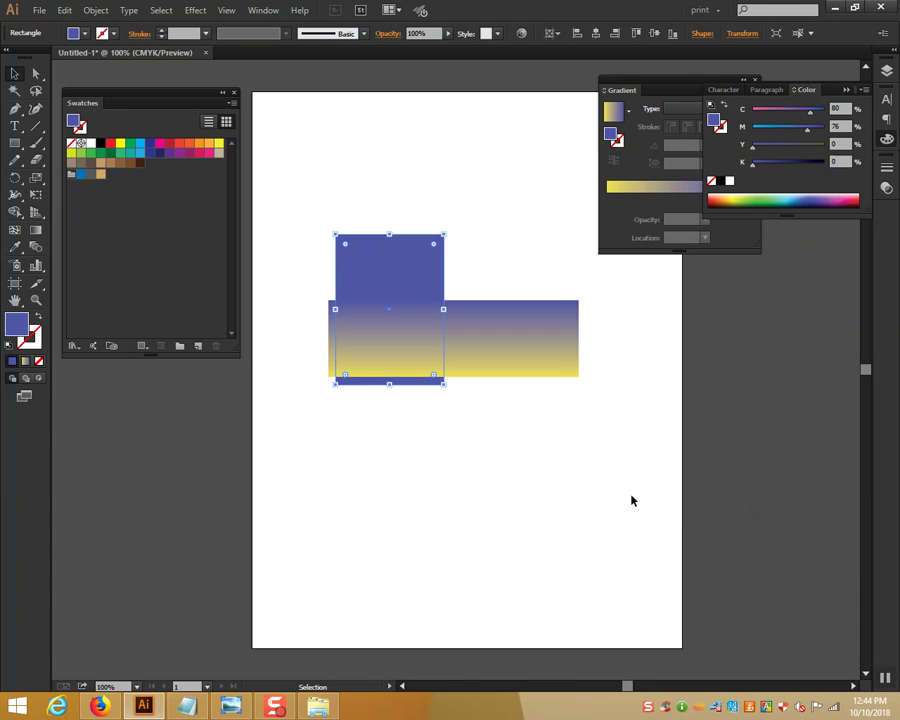
- Draw a red rectangle overlapping the middle of the gradient bar
{"action": "left_click", "coordinate": [15, 145]}
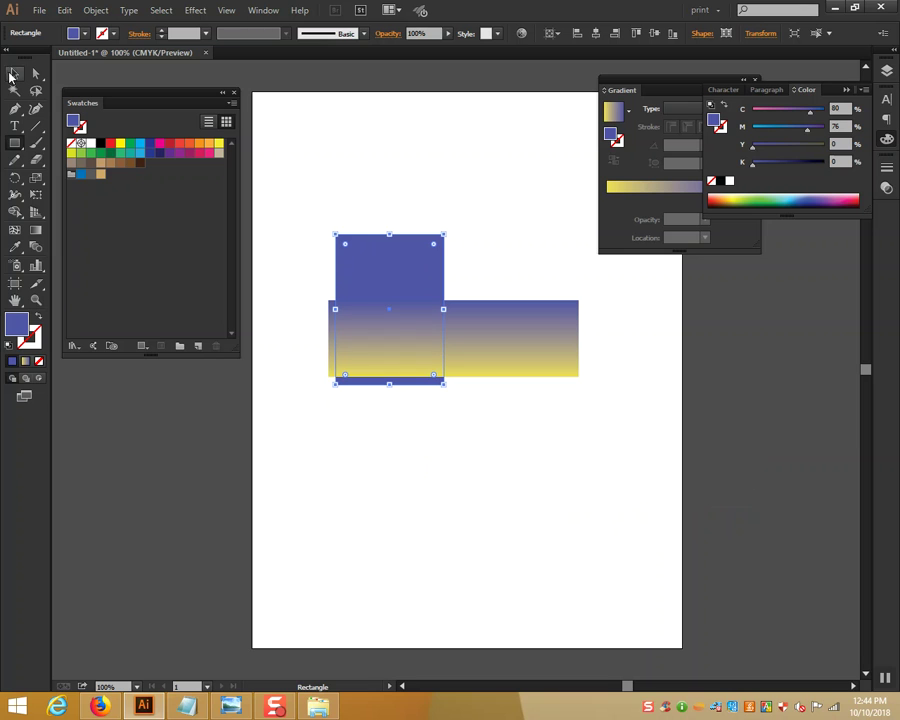
{"action": "left_click", "coordinate": [16, 72]}
{"action": "left_click", "coordinate": [373, 318]}
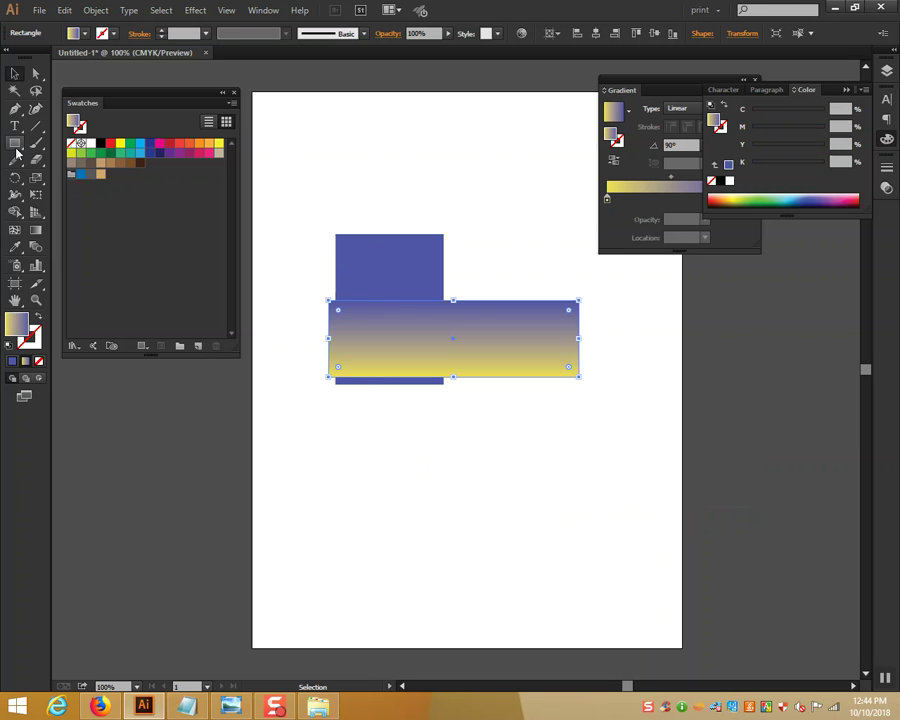
{"action": "left_click", "coordinate": [15, 143]}
{"action": "left_click_drag", "start_coordinate": [367, 279], "coordinate": [475, 420]}
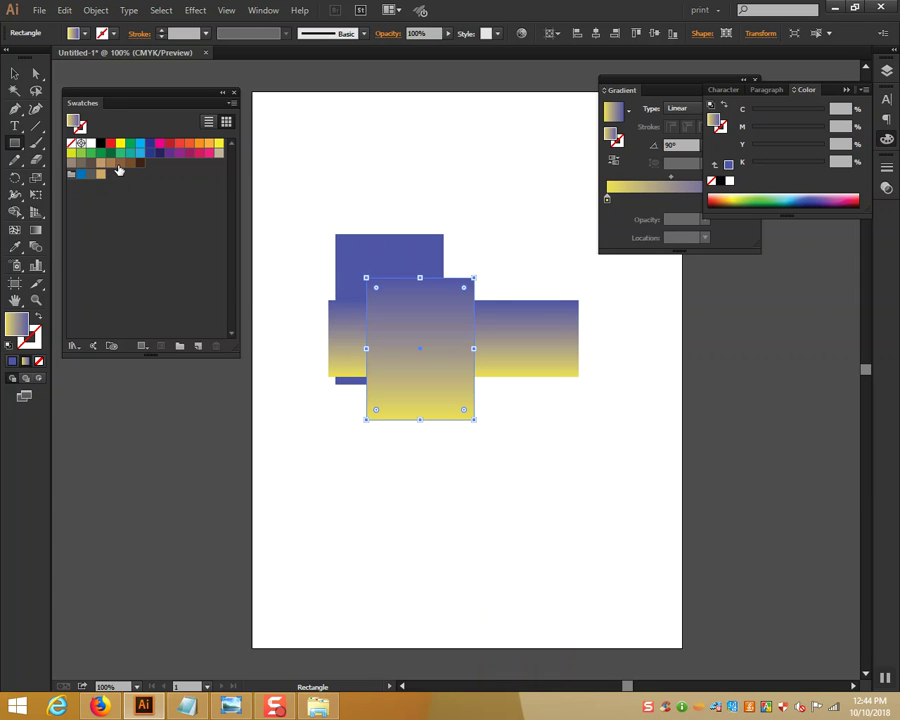
{"action": "left_click", "coordinate": [110, 145]}
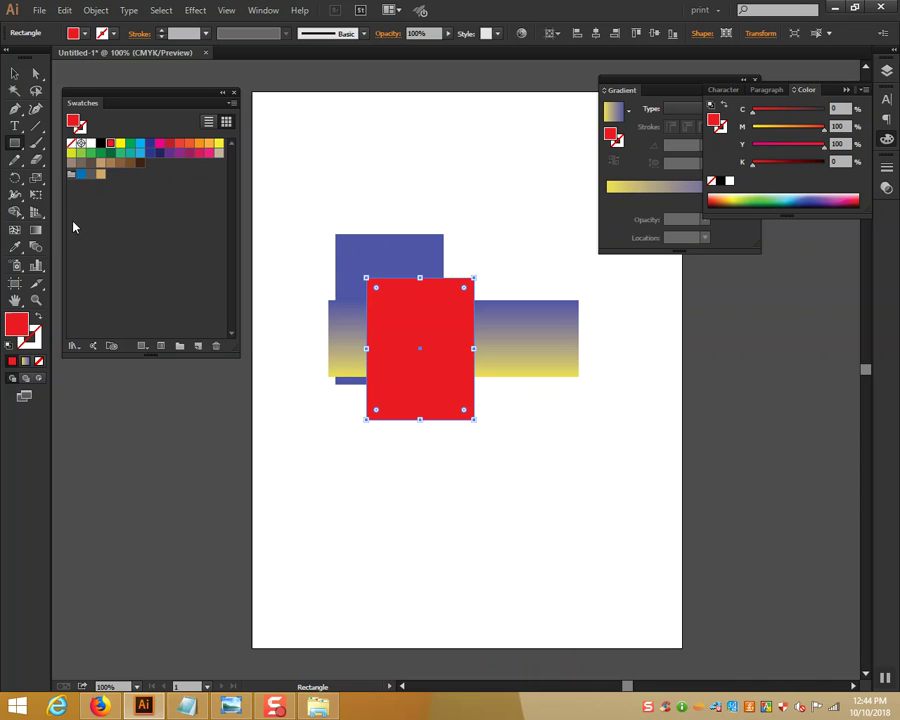
- Nudge the red rectangle up-right and make the wide bar solid yellow
{"action": "left_click", "coordinate": [15, 73]}
{"action": "left_click_drag", "start_coordinate": [440, 373], "coordinate": [452, 363]}
{"action": "left_click", "coordinate": [534, 339]}
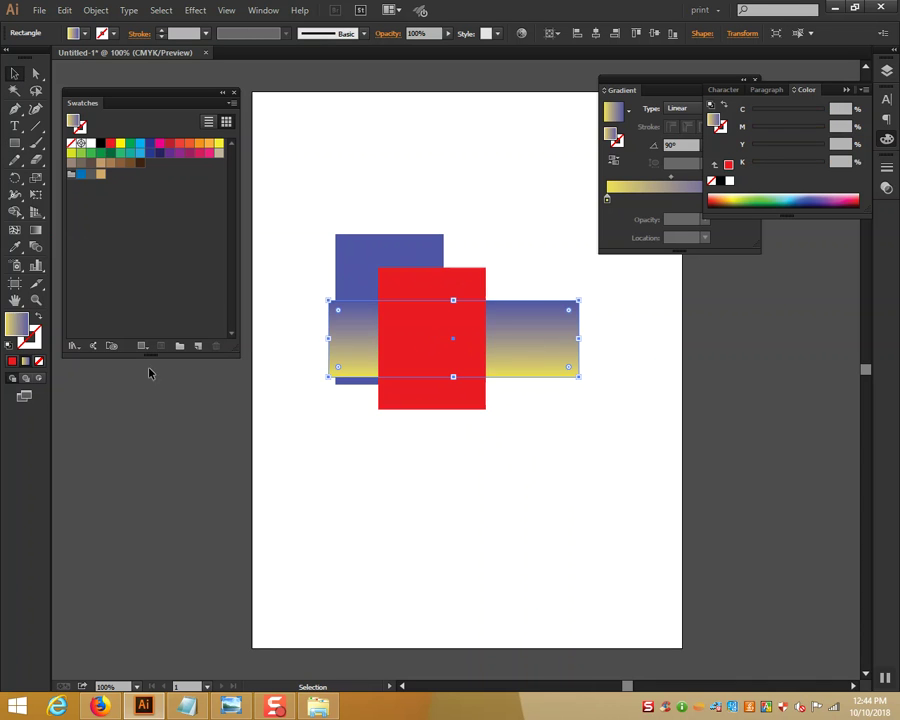
{"action": "left_click", "coordinate": [12, 361]}
{"action": "left_click", "coordinate": [766, 128]}
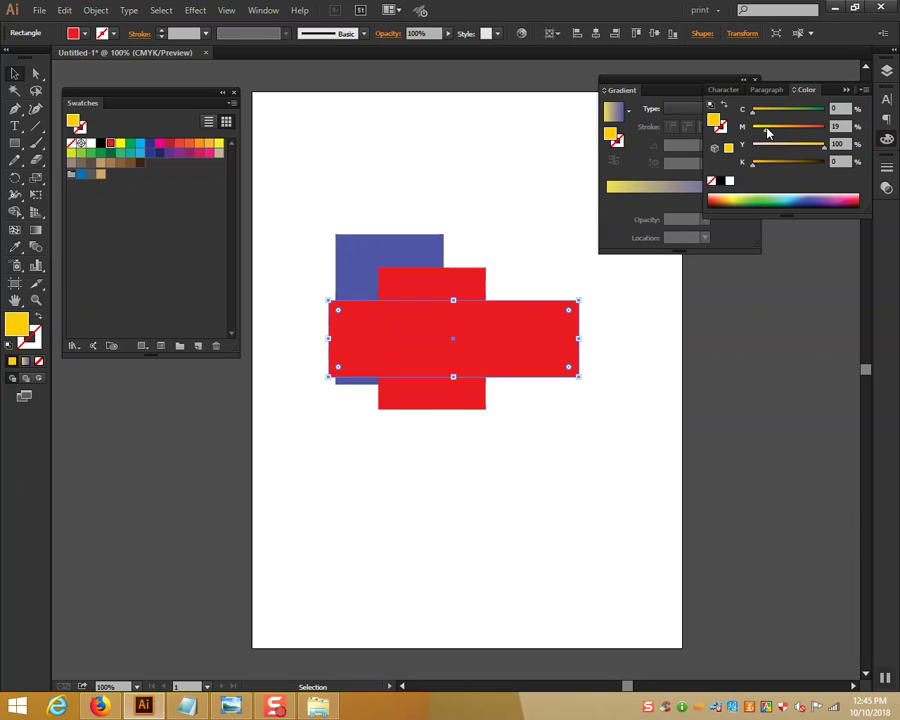
- Send the red rectangle to the back, nudge it left, and marquee-select all three shapes
{"action": "left_click", "coordinate": [450, 403]}
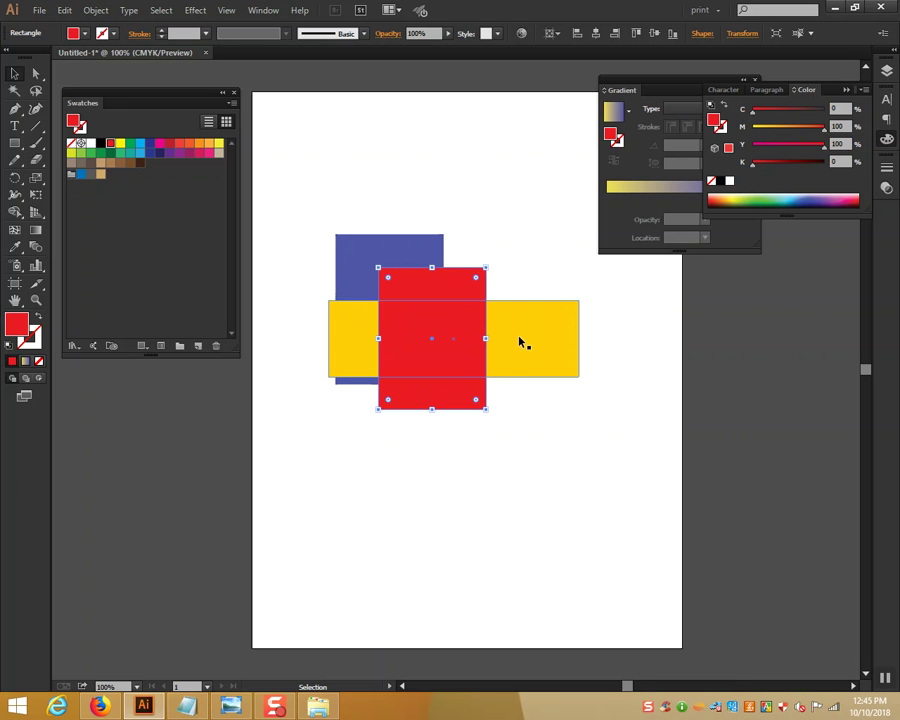
{"action": "right_click", "coordinate": [465, 397]}
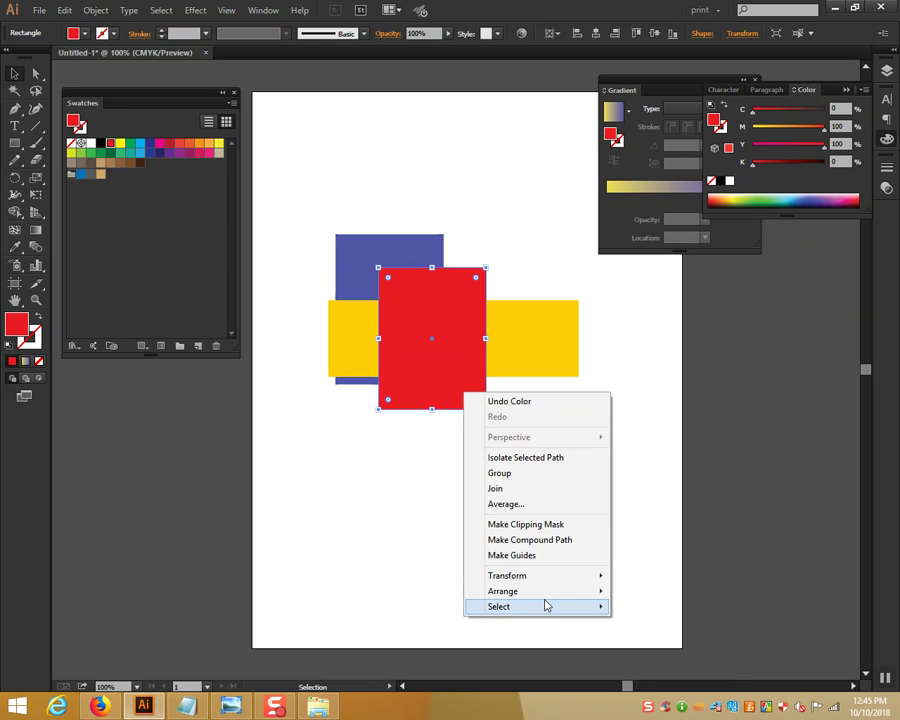
{"action": "mouse_move", "coordinate": [503, 591]}
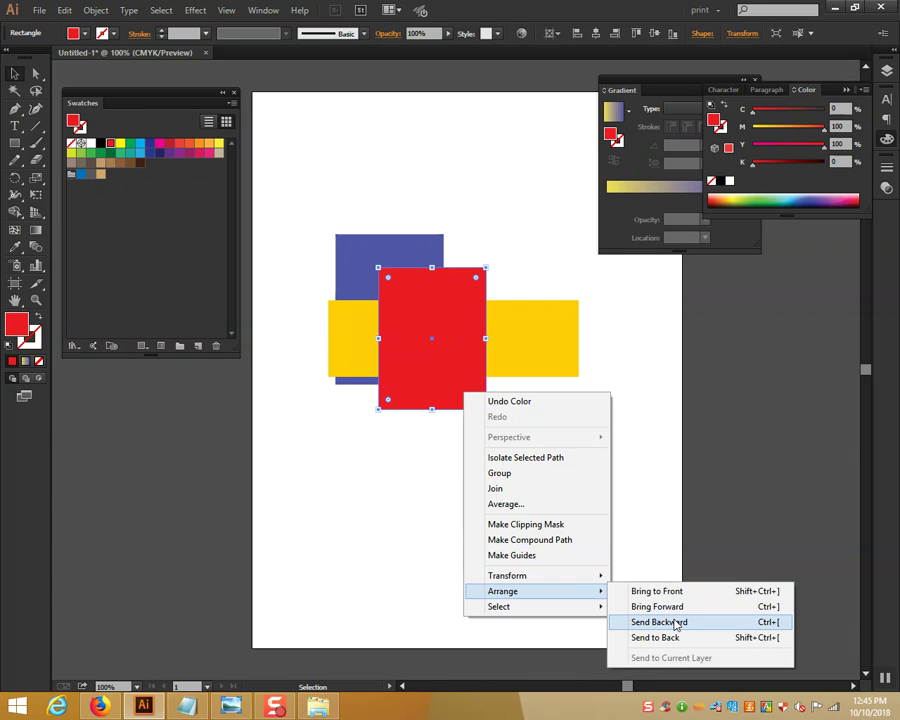
{"action": "left_click", "coordinate": [678, 622]}
{"action": "key", "text": "ctrl+bracketright"}
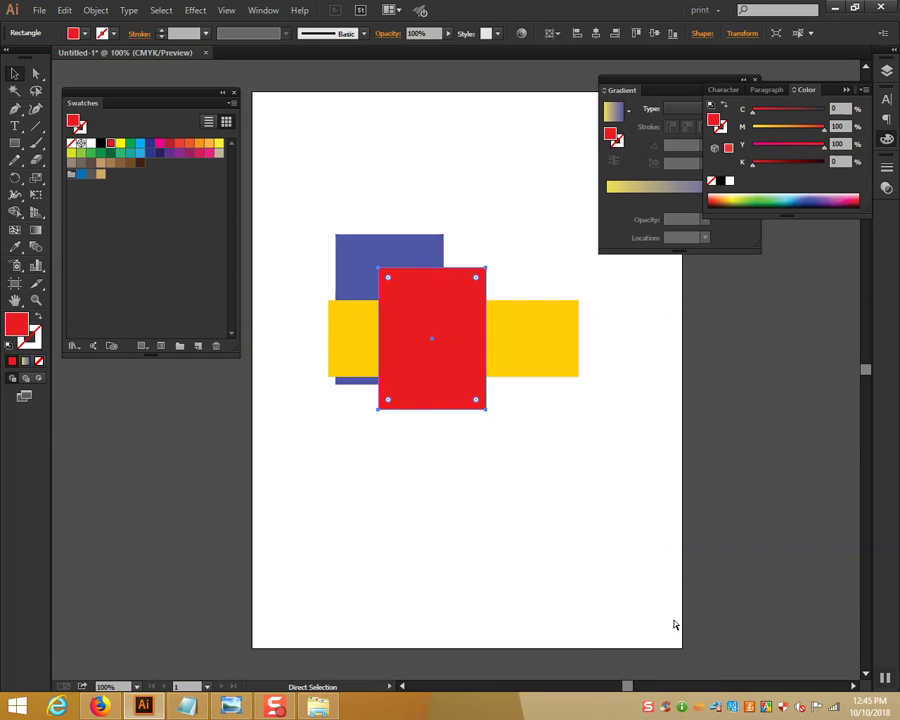
{"action": "right_click", "coordinate": [460, 386]}
{"action": "mouse_move", "coordinate": [499, 585]}
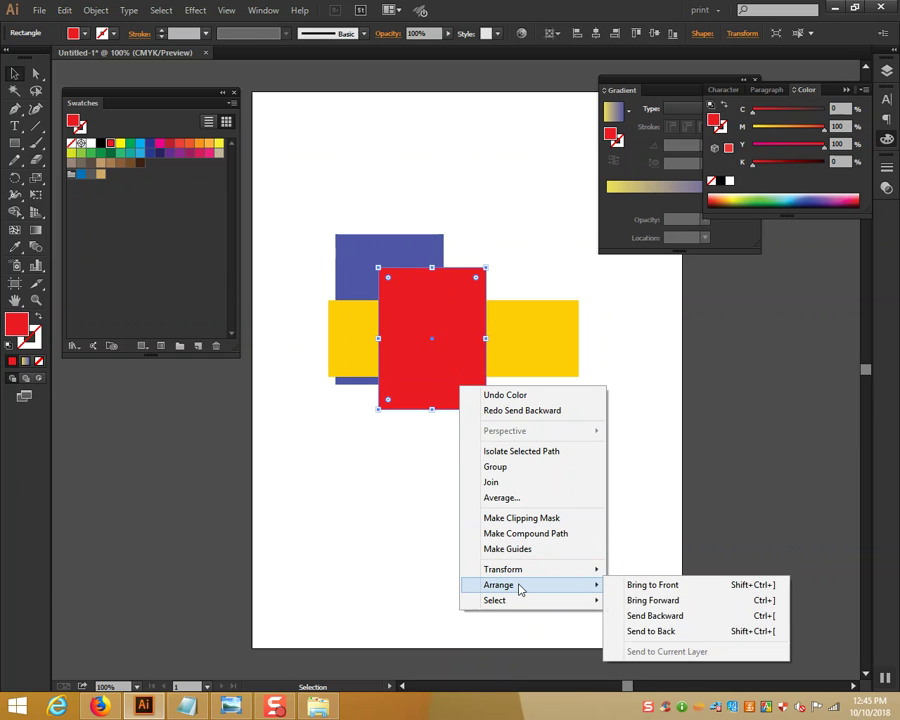
{"action": "left_click", "coordinate": [690, 631]}
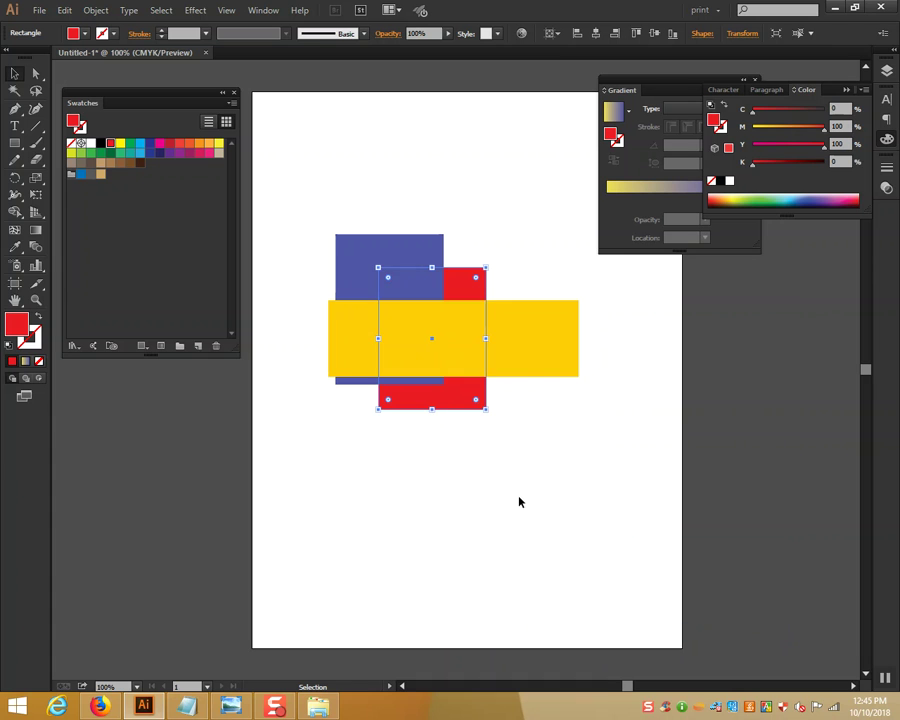
{"action": "left_click_drag", "start_coordinate": [443, 401], "coordinate": [427, 398]}
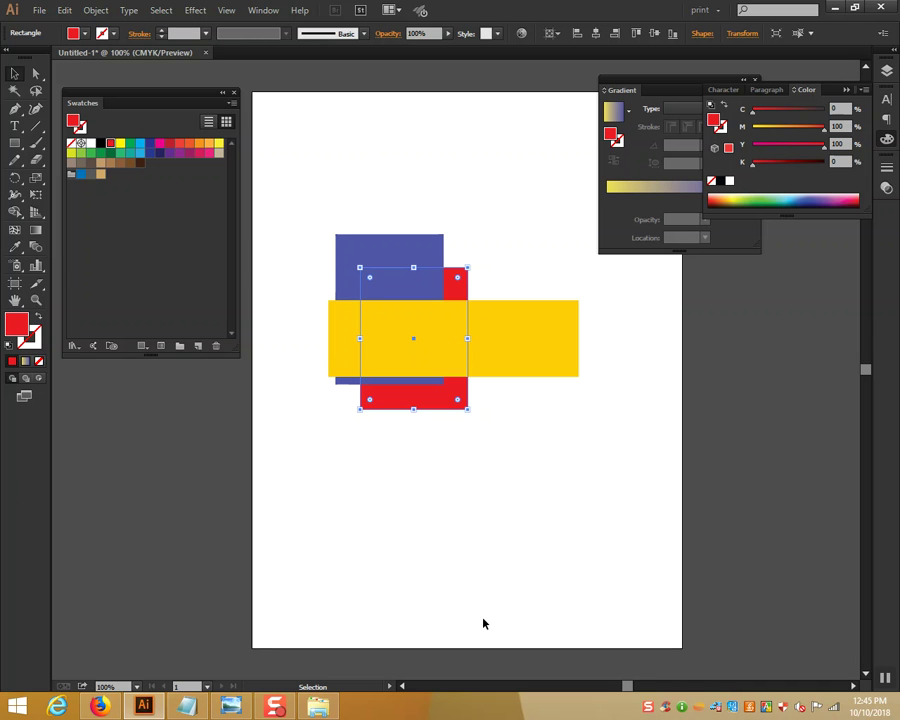
{"action": "mouse_move", "coordinate": [319, 210]}
{"action": "left_mouse_down"}
{"action": "mouse_move", "coordinate": [358, 258]}
{"action": "mouse_move", "coordinate": [568, 444]}
{"action": "left_mouse_up"}
- Move the three shapes right and down, then draw a red rectangle at upper left
{"action": "left_click_drag", "start_coordinate": [456, 372], "coordinate": [696, 444]}
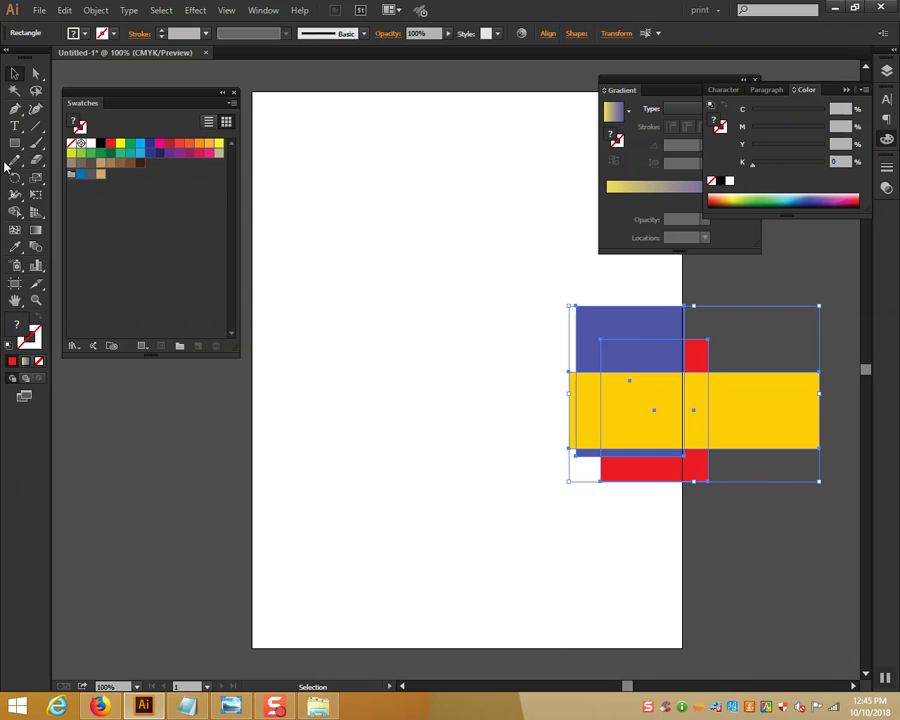
{"action": "left_click", "coordinate": [15, 143]}
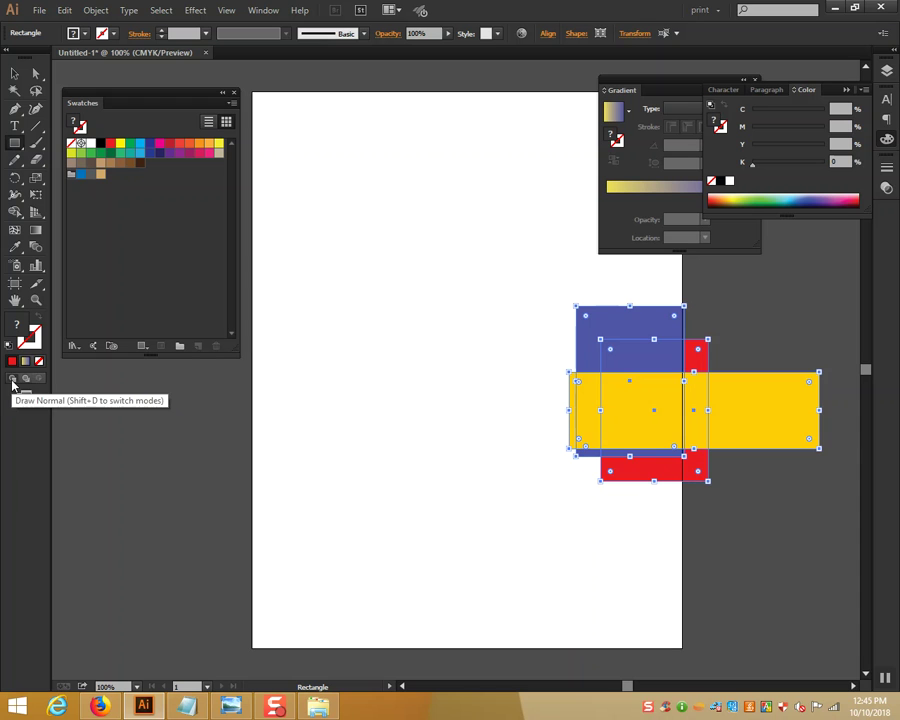
{"action": "left_click_drag", "start_coordinate": [299, 203], "coordinate": [418, 342]}
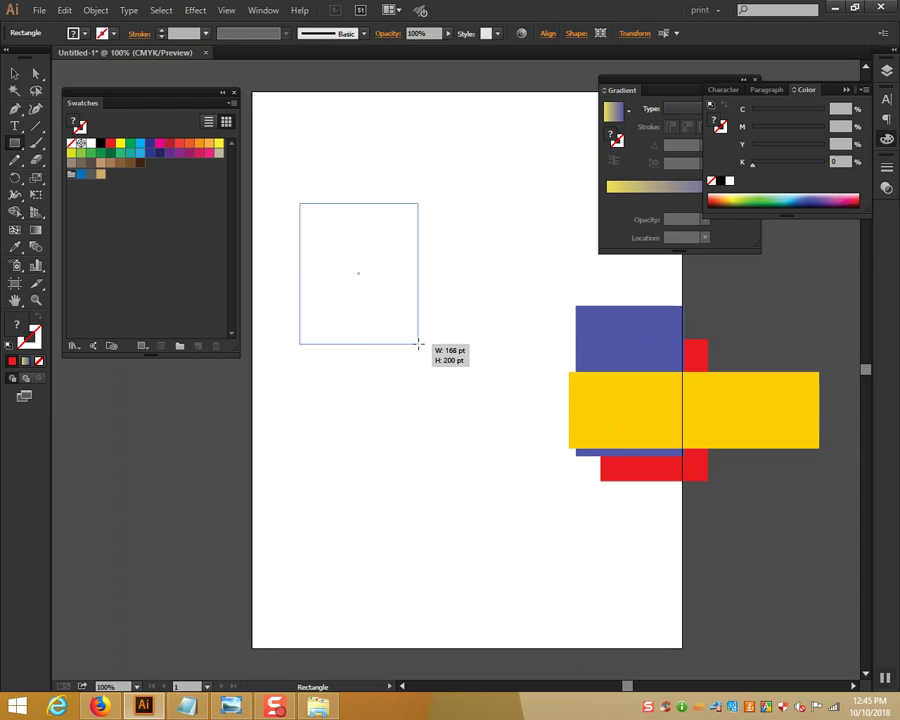
- Draw a yellow rectangle overlapping the red one's lower right and raise it 25 pt
{"action": "left_click_drag", "start_coordinate": [369, 284], "coordinate": [475, 421]}
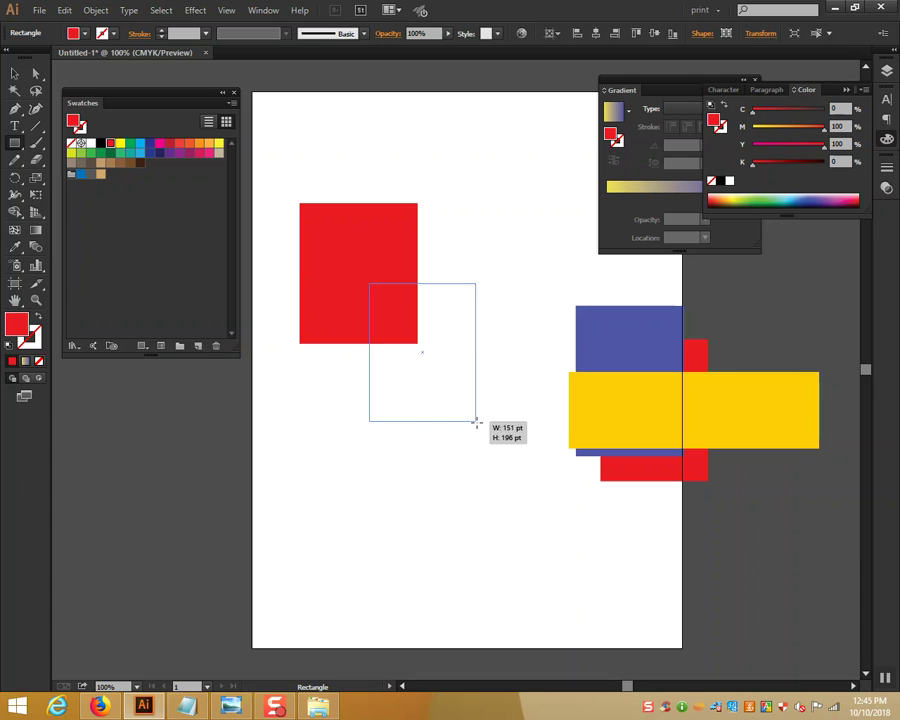
{"action": "left_click_drag", "start_coordinate": [784, 134], "coordinate": [745, 130]}
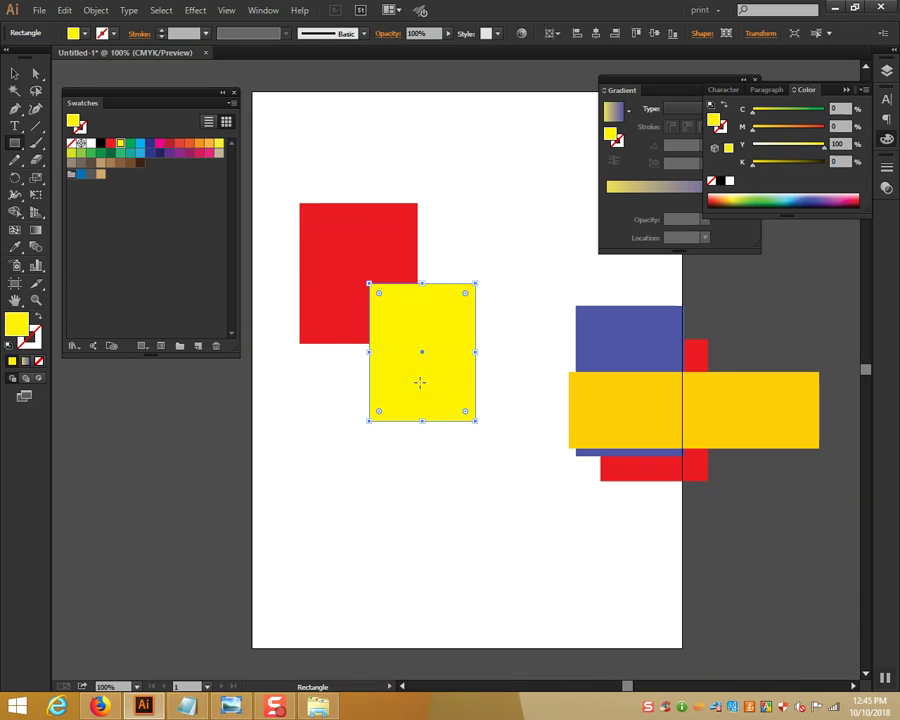
{"action": "left_click", "coordinate": [14, 73]}
{"action": "left_click_drag", "start_coordinate": [403, 395], "coordinate": [403, 375]}
- Select the yellow rectangle and switch to Draw Behind mode
{"action": "left_click", "coordinate": [14, 143]}
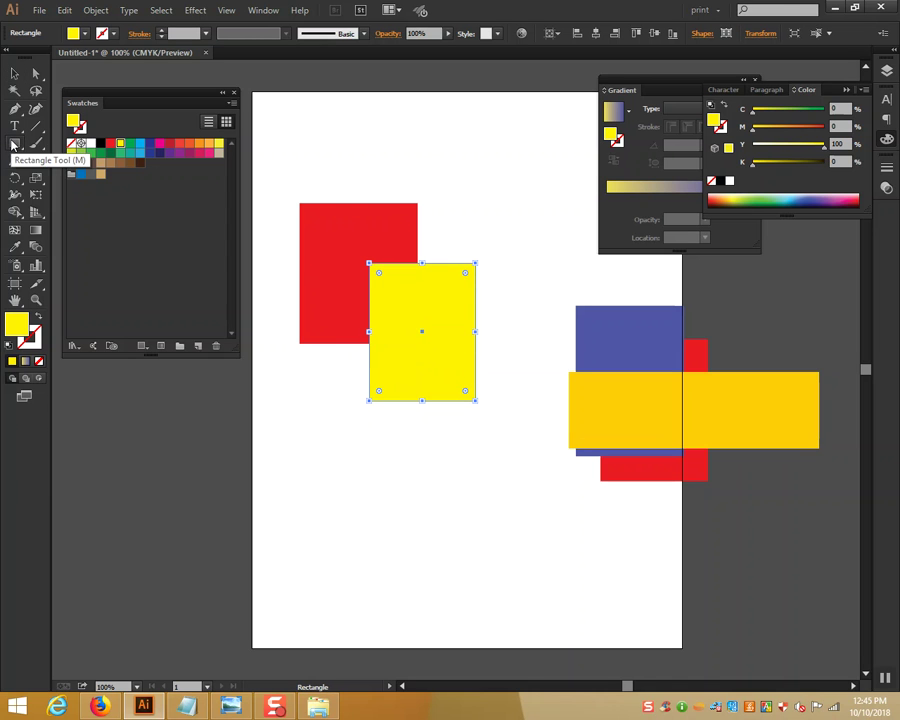
{"action": "left_click", "coordinate": [14, 73]}
{"action": "left_click", "coordinate": [337, 168]}
{"action": "left_click", "coordinate": [436, 306]}
{"action": "left_click", "coordinate": [14, 143]}
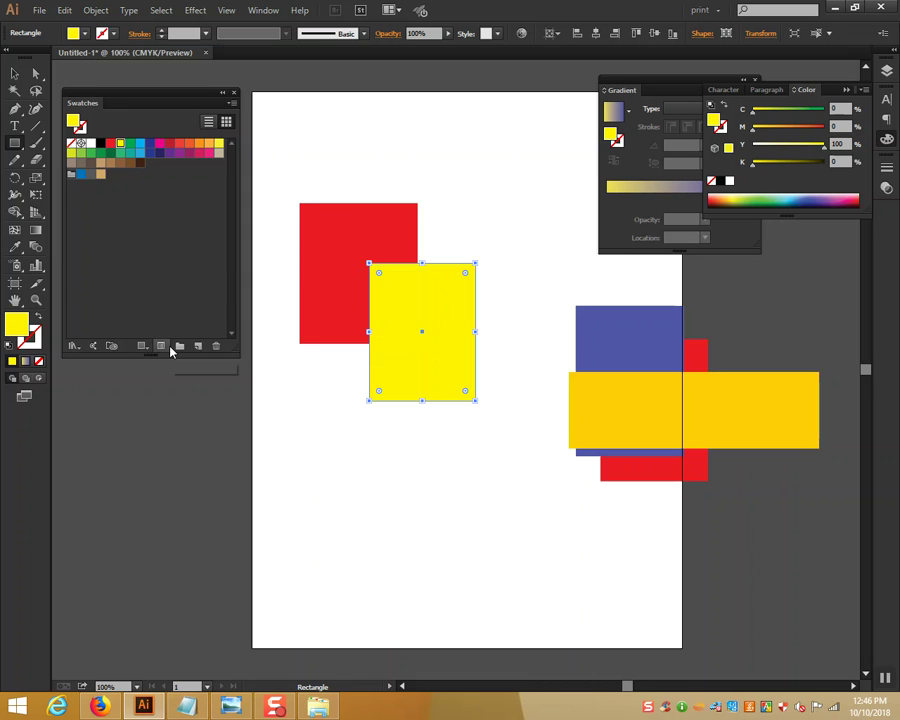
{"action": "left_click", "coordinate": [26, 378]}
- Draw a green rectangle behind the yellow one and recolour the first red rectangle dark brown
{"action": "left_click_drag", "start_coordinate": [344, 231], "coordinate": [432, 351]}
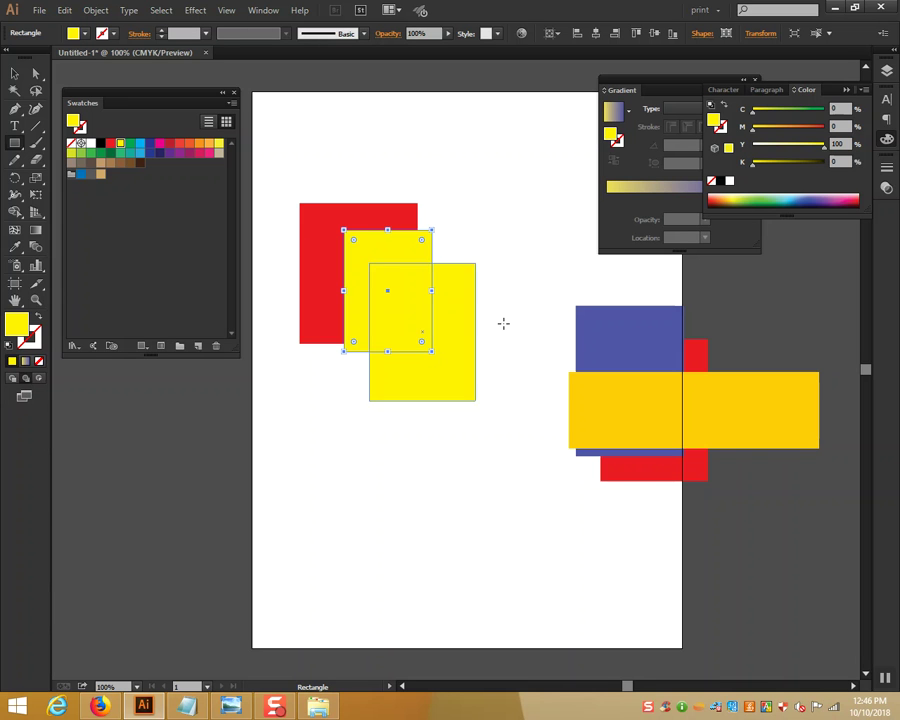
{"action": "left_click", "coordinate": [793, 116]}
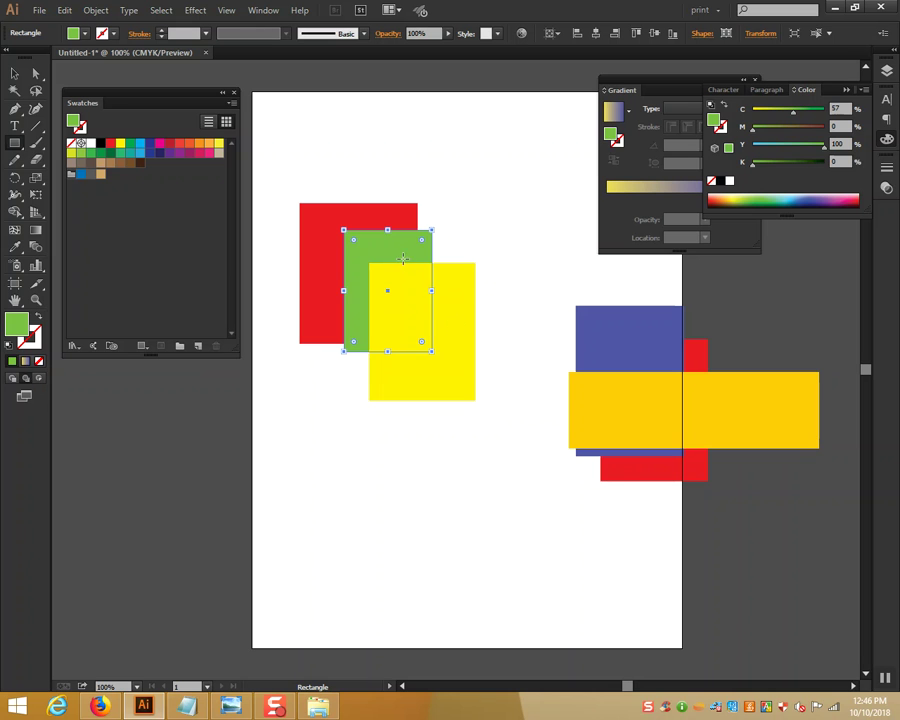
{"action": "left_click", "coordinate": [14, 74]}
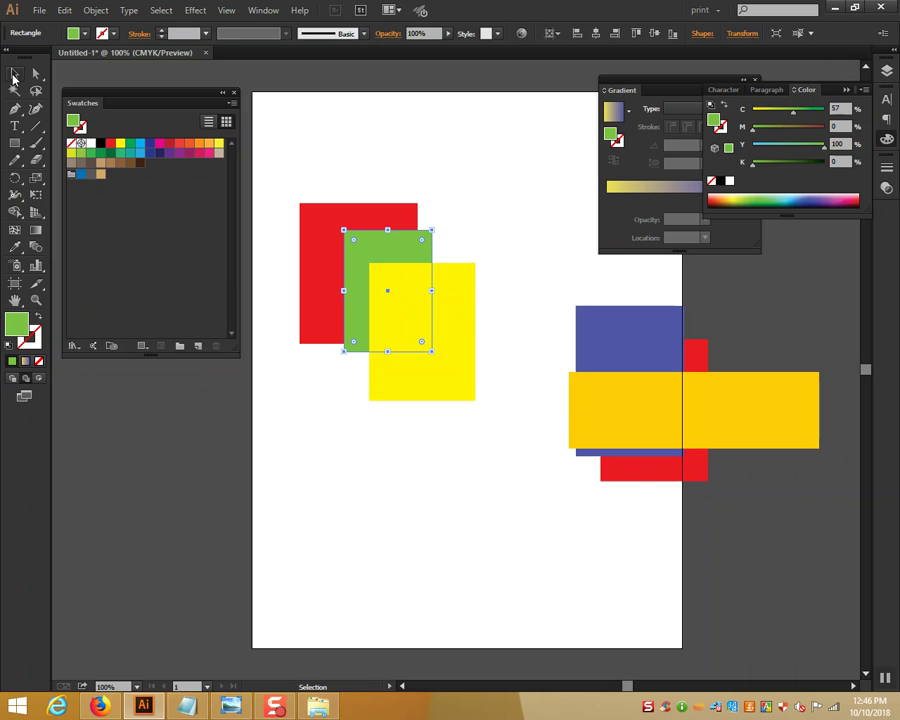
{"action": "left_click", "coordinate": [434, 174]}
{"action": "left_click", "coordinate": [312, 240]}
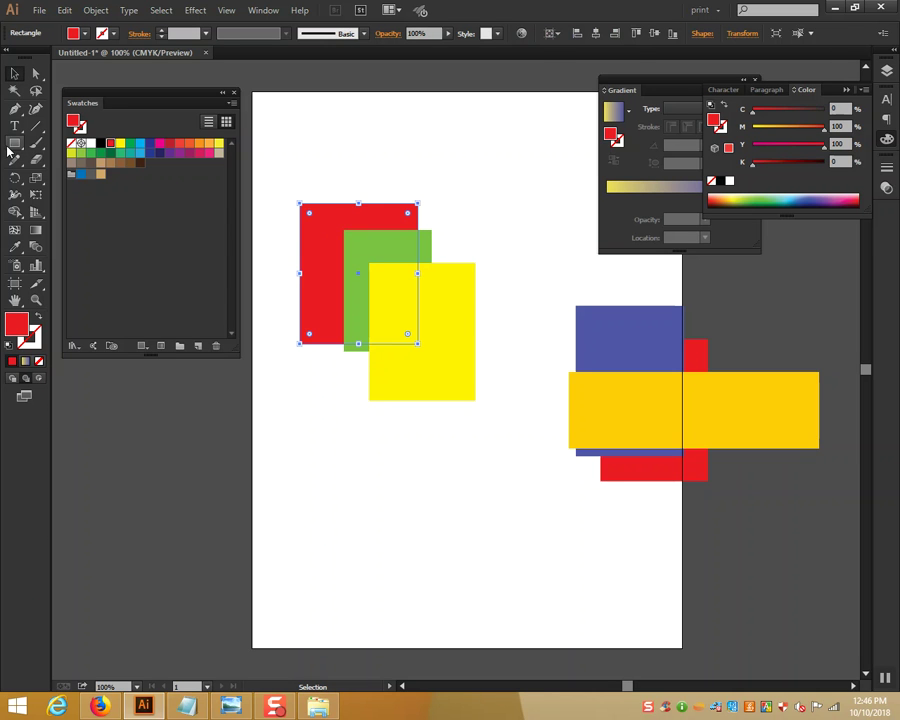
{"action": "left_click", "coordinate": [14, 143]}
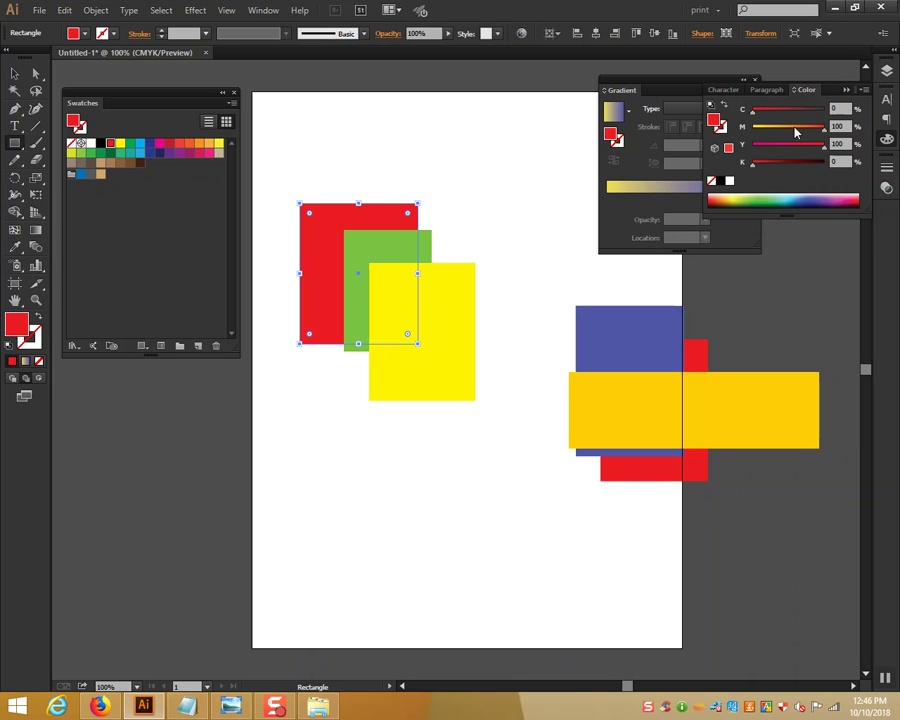
{"action": "left_click", "coordinate": [850, 205]}
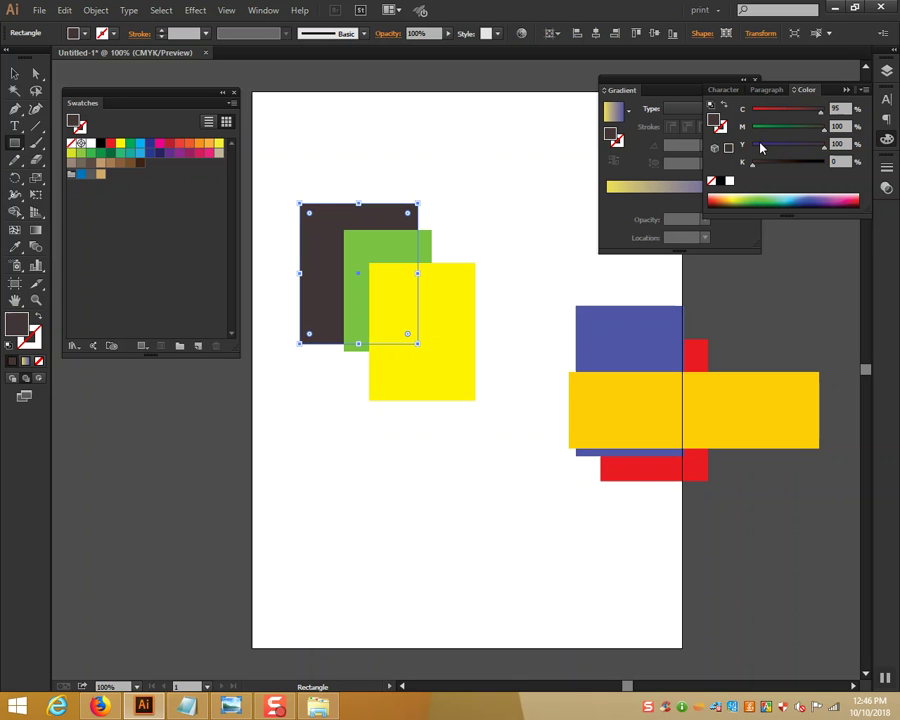
- Draw a bright red square above-left of the others and bring it to the front
{"action": "left_click_drag", "start_coordinate": [275, 176], "coordinate": [391, 300]}
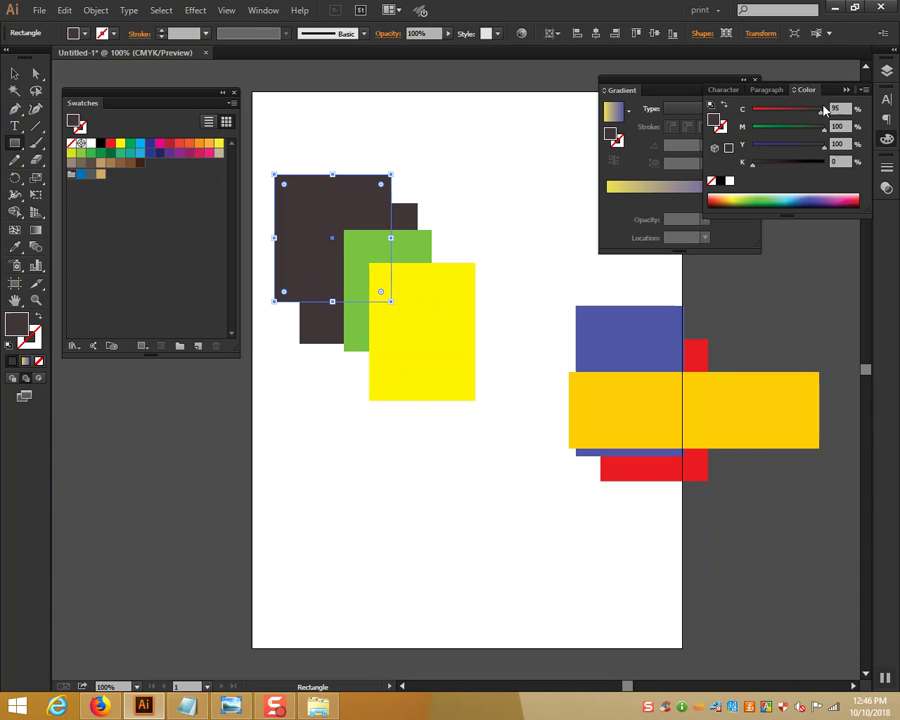
{"action": "left_click", "coordinate": [775, 112]}
{"action": "left_click_drag", "start_coordinate": [775, 112], "coordinate": [752, 112]}
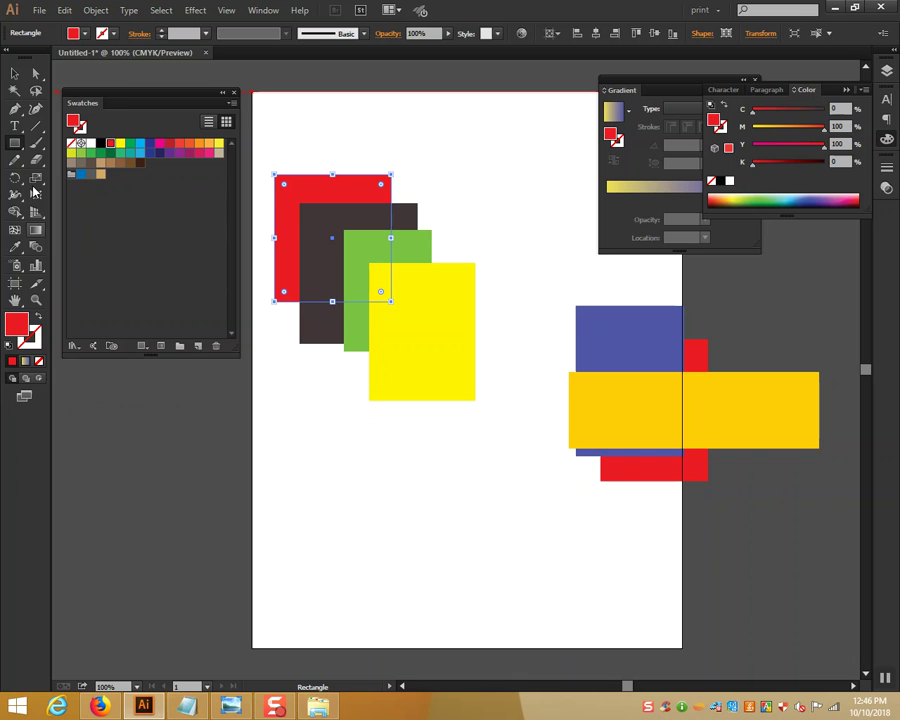
{"action": "left_click", "coordinate": [14, 76]}
{"action": "left_click", "coordinate": [366, 193]}
{"action": "right_click", "coordinate": [366, 193]}
{"action": "mouse_move", "coordinate": [405, 388]}
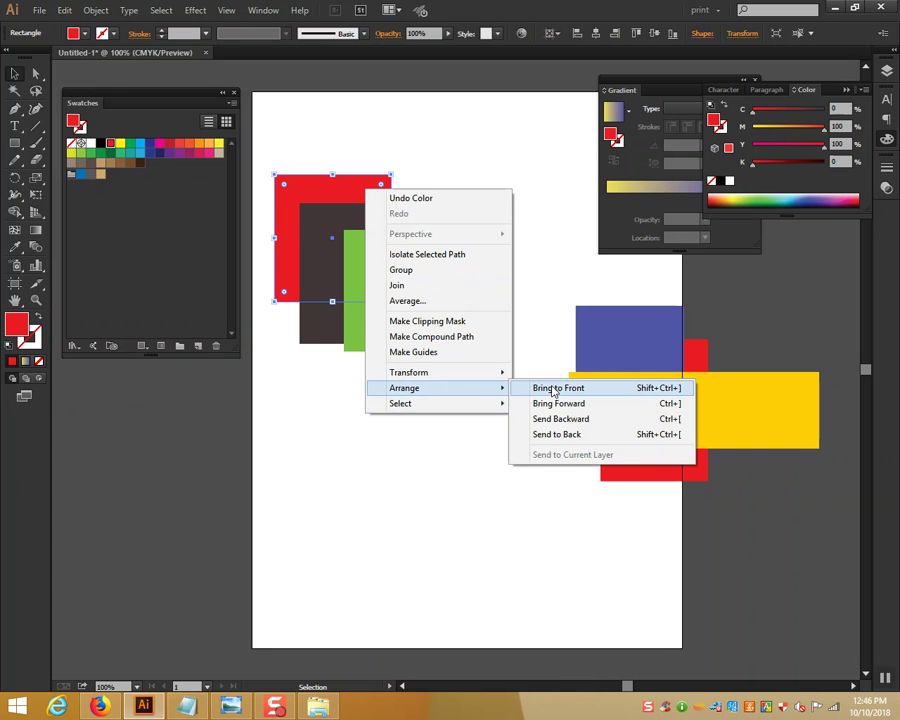
{"action": "left_click", "coordinate": [553, 390]}
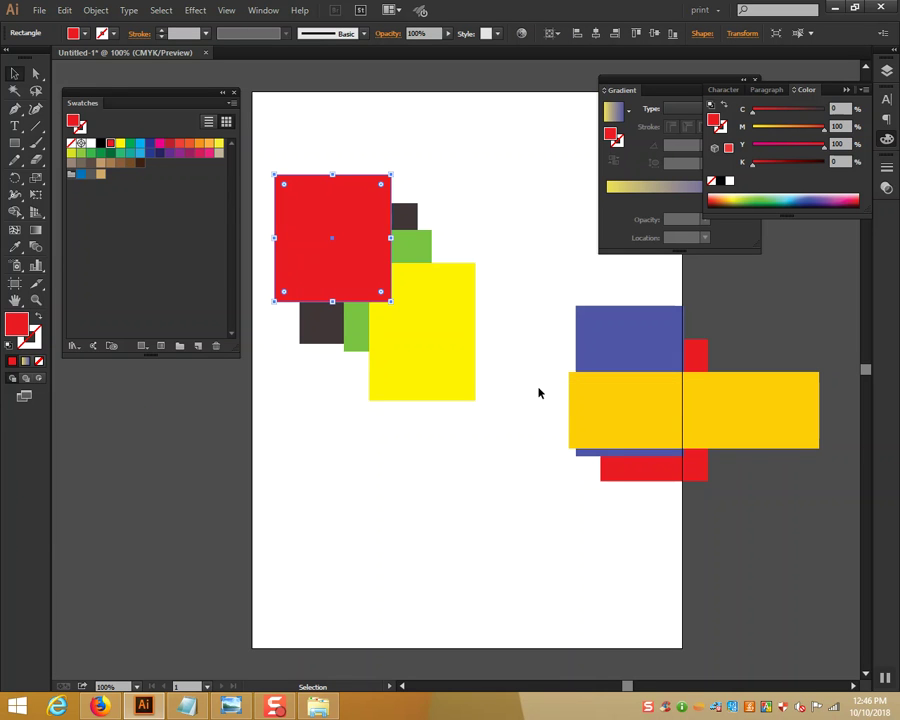
{"action": "key", "text": "ctrl+z"}
{"action": "right_click", "coordinate": [335, 203]}
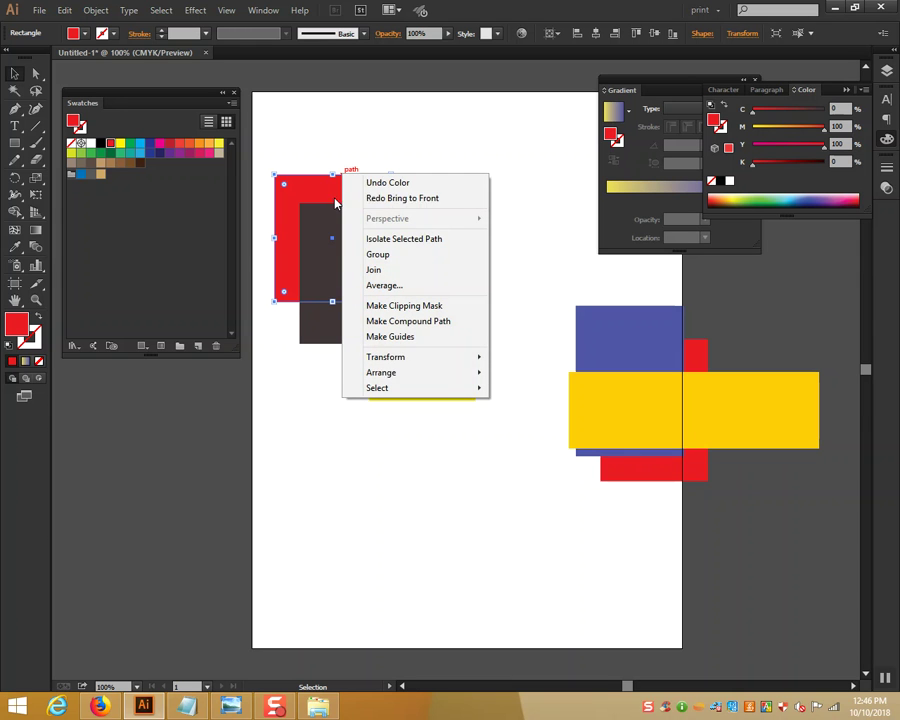
{"action": "mouse_move", "coordinate": [381, 372]}
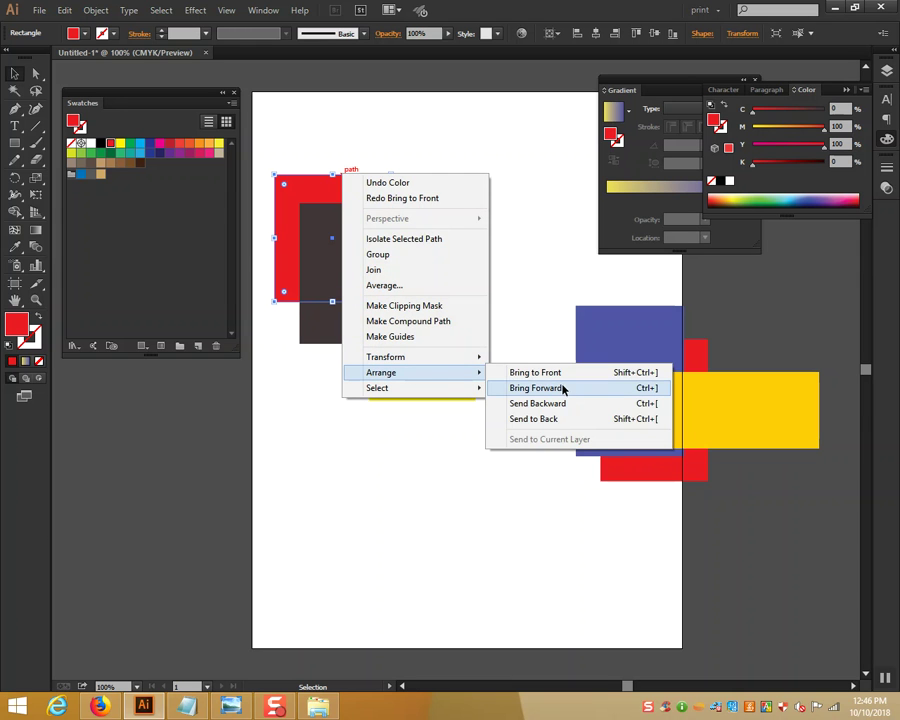
{"action": "left_click", "coordinate": [563, 390]}
{"action": "right_click", "coordinate": [360, 203]}
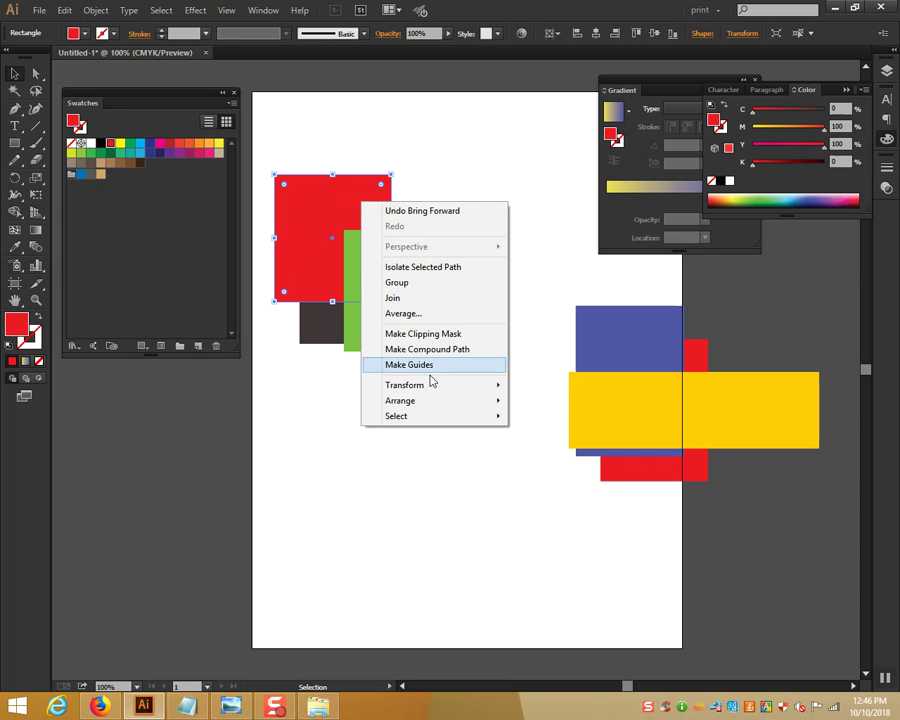
{"action": "left_click", "coordinate": [528, 404]}
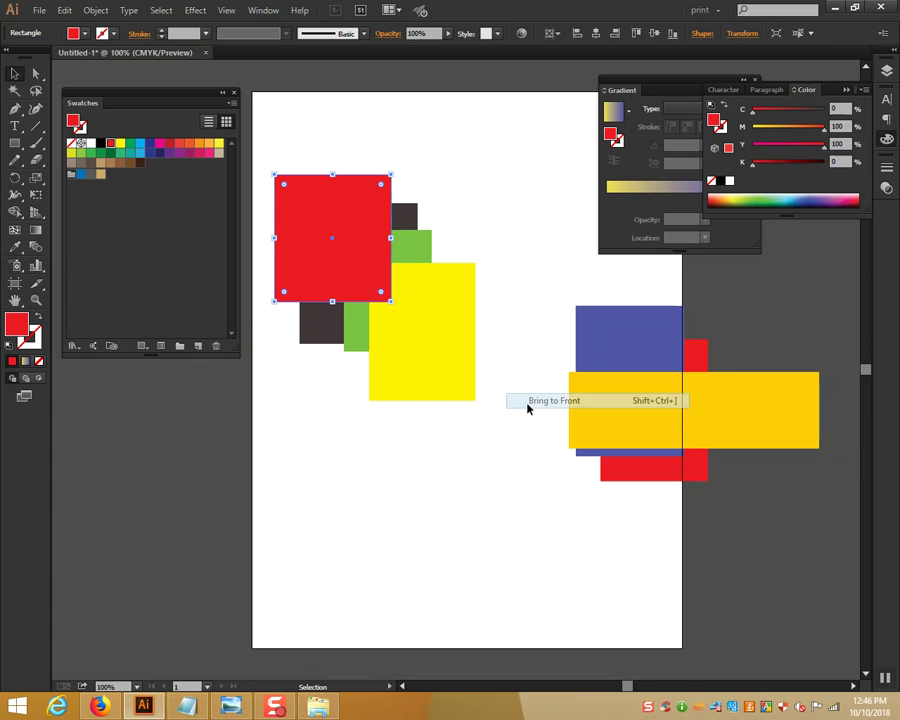
{"action": "left_click_drag", "start_coordinate": [254, 94], "coordinate": [335, 242]}
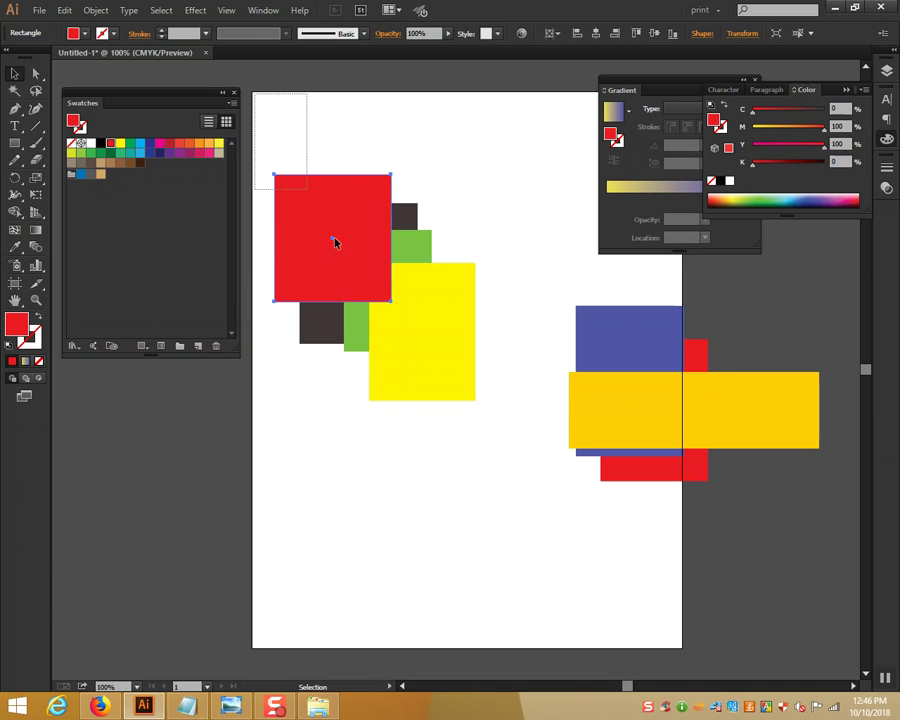
{"action": "key", "text": "ctrl+a"}
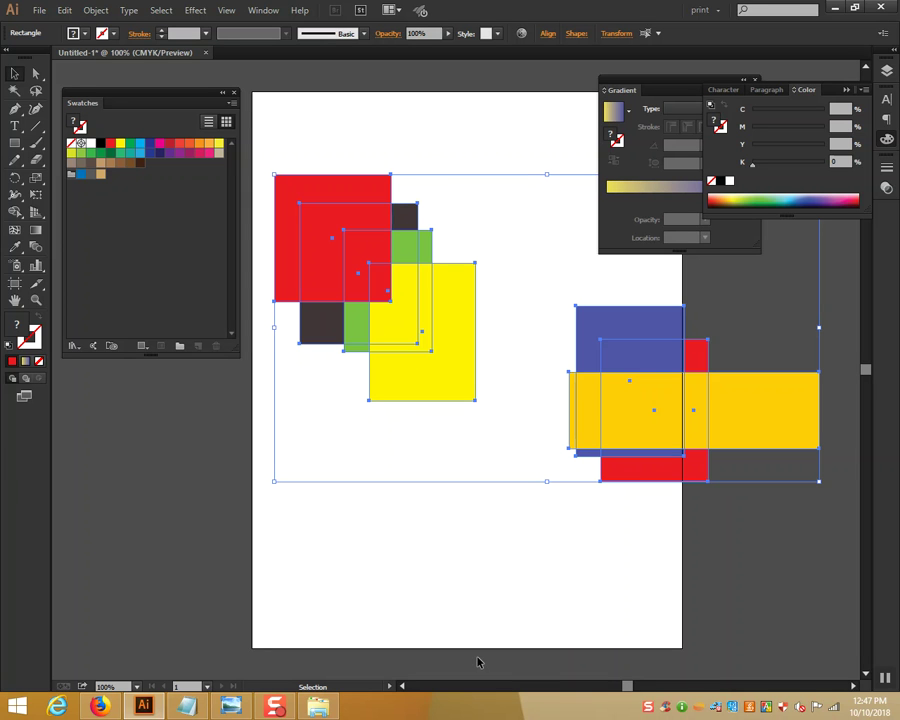
- Deselect everything and create a new swatch mixed as light blue C 39, M 8, Y 10, K 0
{"action": "mouse_move", "coordinate": [281, 126]}
{"action": "left_mouse_down"}
{"action": "mouse_move", "coordinate": [854, 520]}
{"action": "mouse_move", "coordinate": [846, 547]}
{"action": "left_mouse_up"}
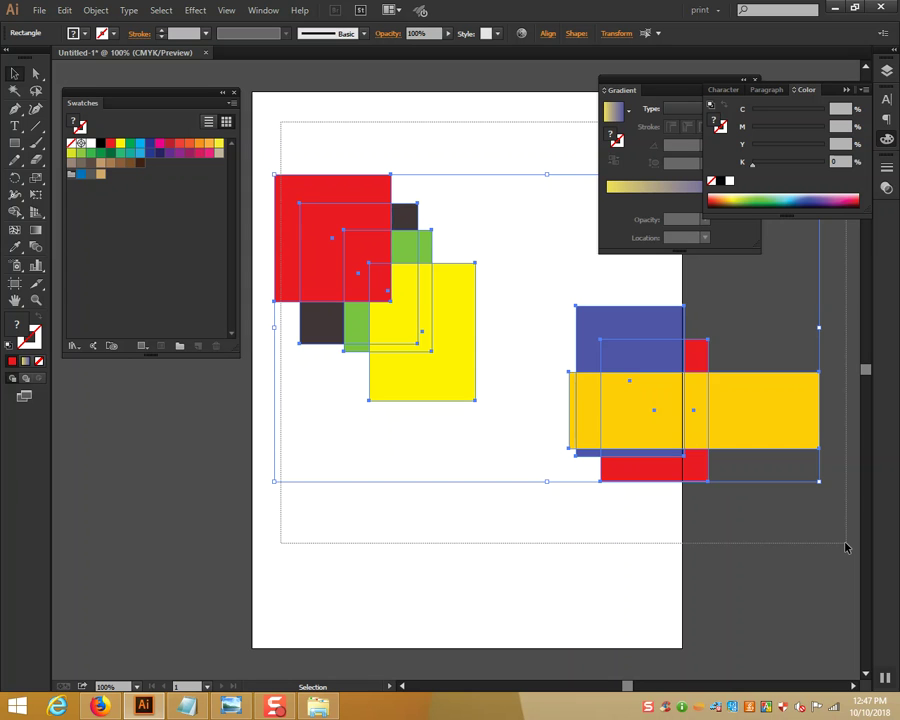
{"action": "left_click_drag", "start_coordinate": [846, 547], "coordinate": [845, 540]}
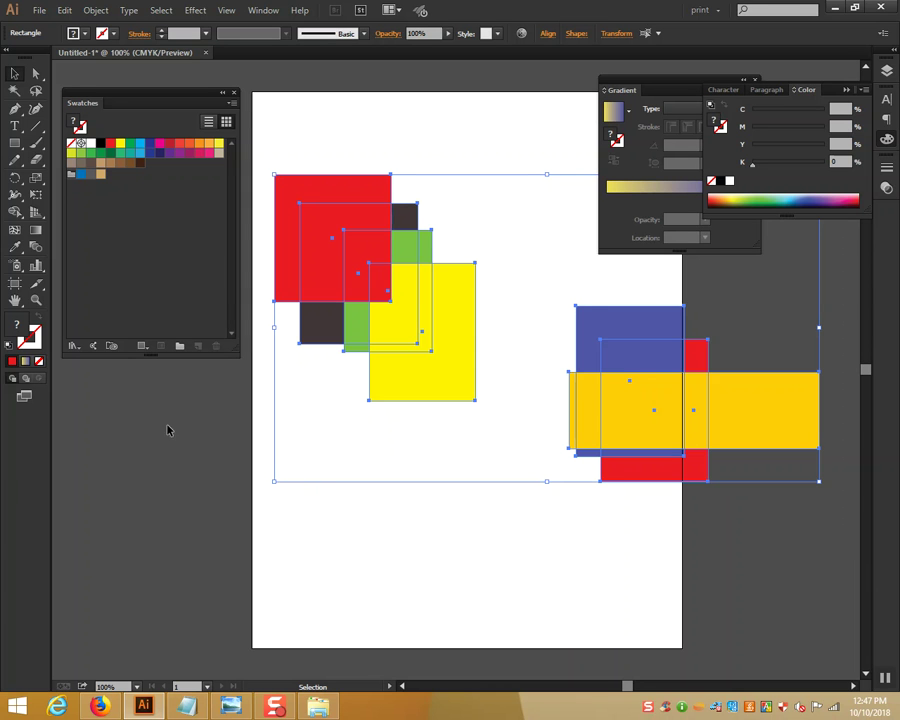
{"action": "left_click", "coordinate": [234, 468]}
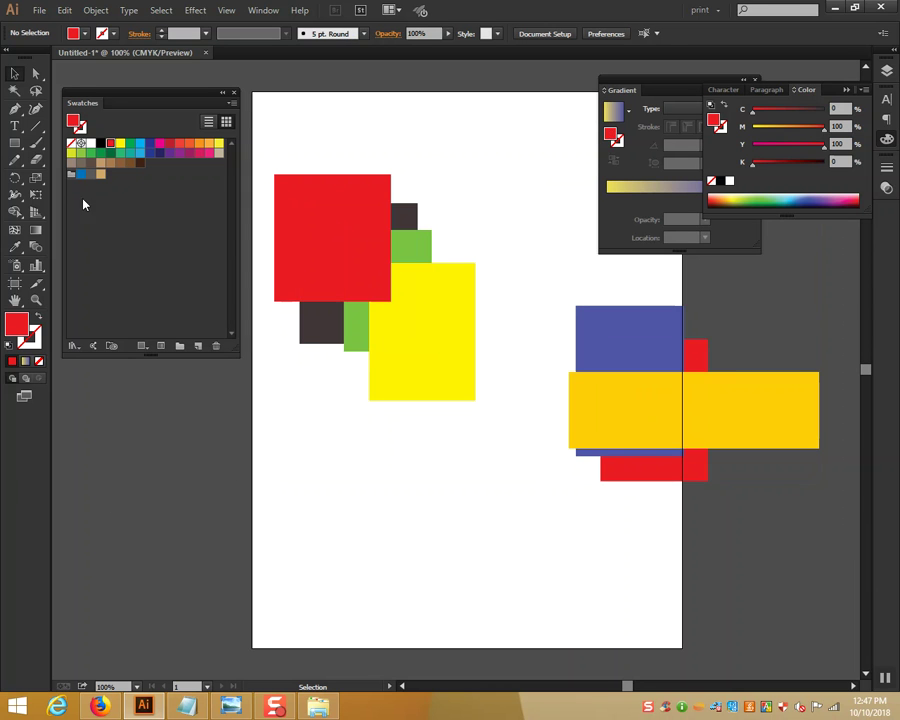
{"action": "left_click", "coordinate": [213, 347]}
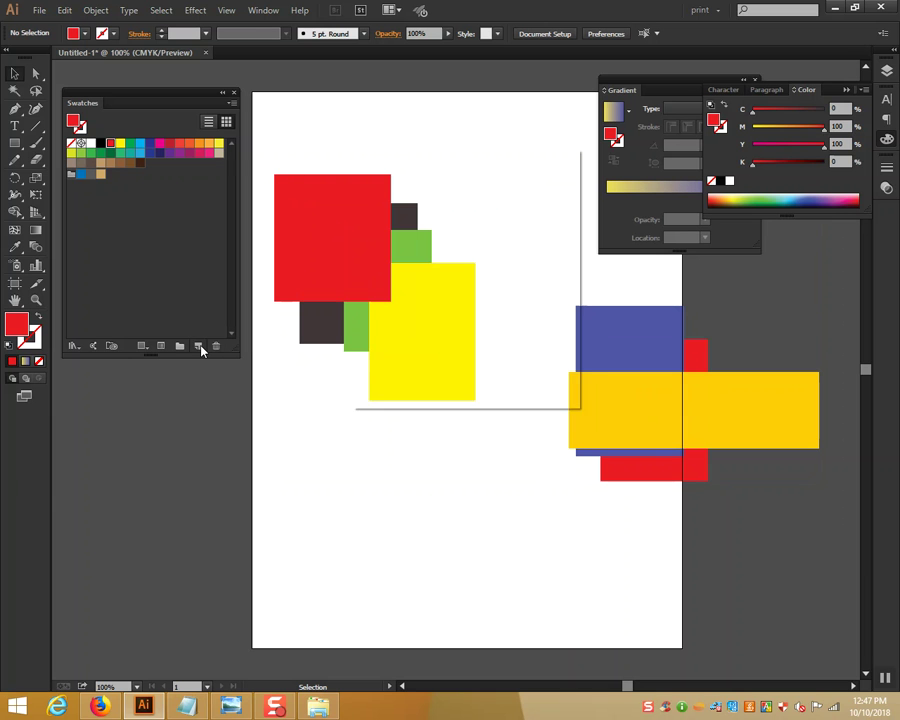
{"action": "left_click_drag", "start_coordinate": [490, 162], "coordinate": [503, 156]}
{"action": "mouse_move", "coordinate": [478, 295]}
{"action": "left_mouse_down"}
{"action": "mouse_move", "coordinate": [465, 294]}
{"action": "mouse_move", "coordinate": [463, 271]}
{"action": "mouse_move", "coordinate": [435, 296]}
{"action": "left_mouse_up"}
{"action": "left_click", "coordinate": [438, 304]}
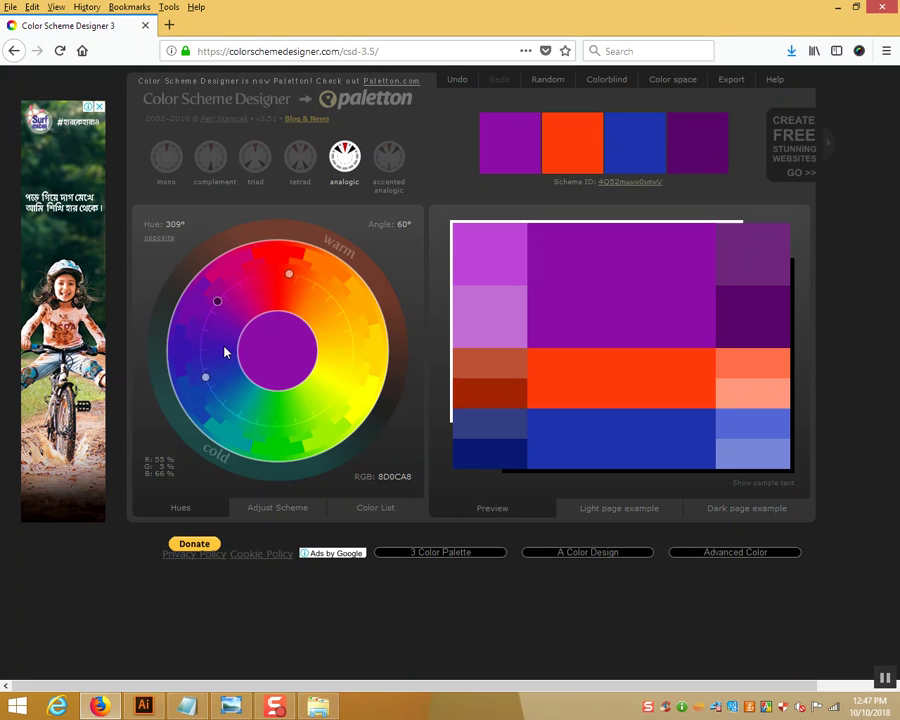
- Choose the complement scheme type and turn the hue wheel to about 235° for blues with orange
{"action": "left_click", "coordinate": [166, 163]}
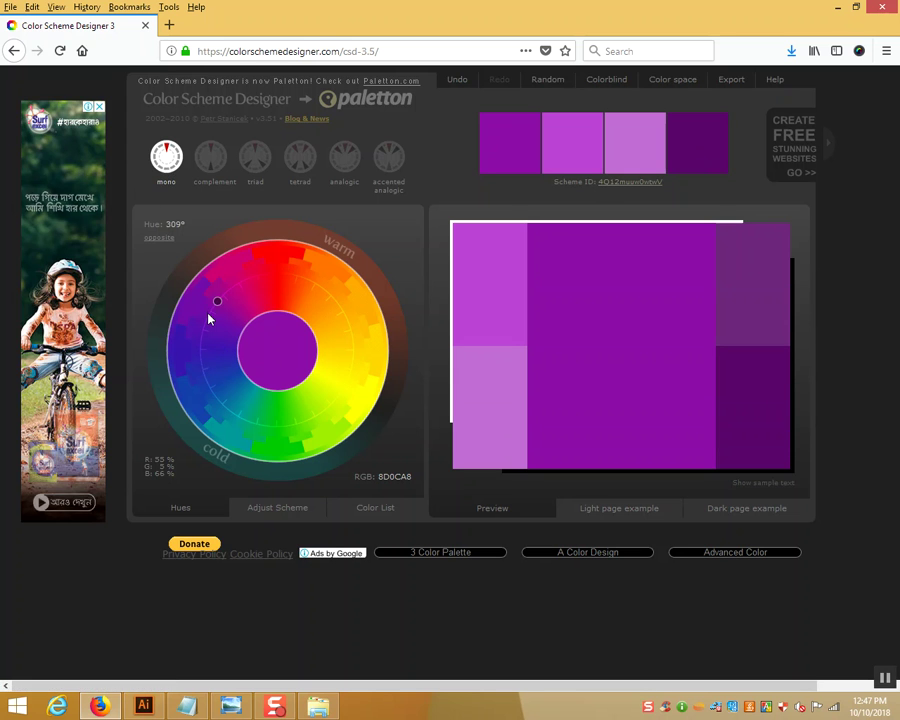
{"action": "mouse_move", "coordinate": [218, 307]}
{"action": "left_mouse_down"}
{"action": "mouse_move", "coordinate": [207, 358]}
{"action": "mouse_move", "coordinate": [204, 350]}
{"action": "left_mouse_up"}
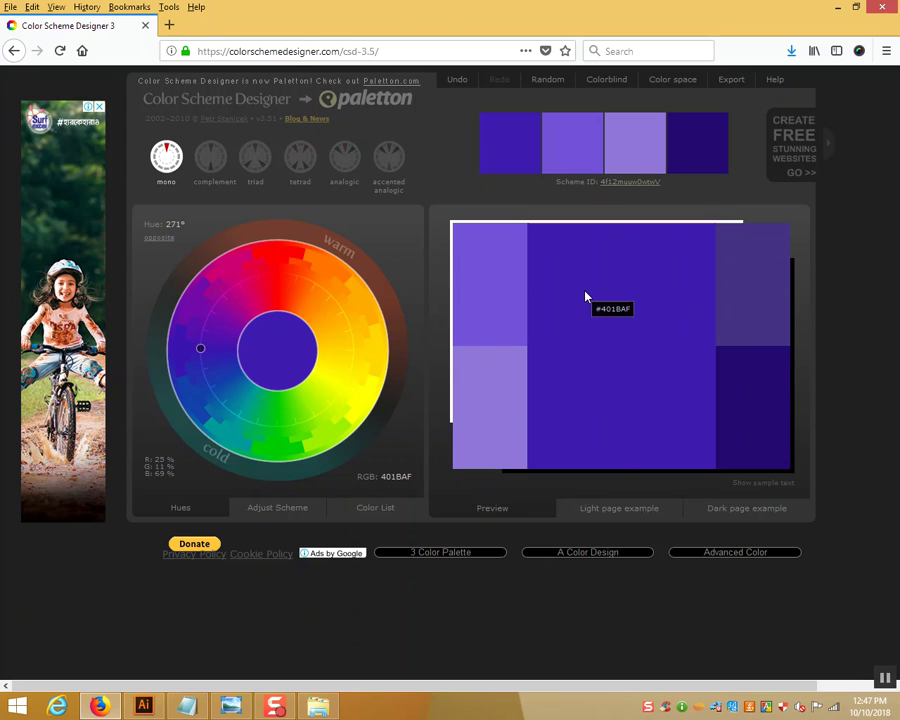
{"action": "left_click", "coordinate": [212, 158]}
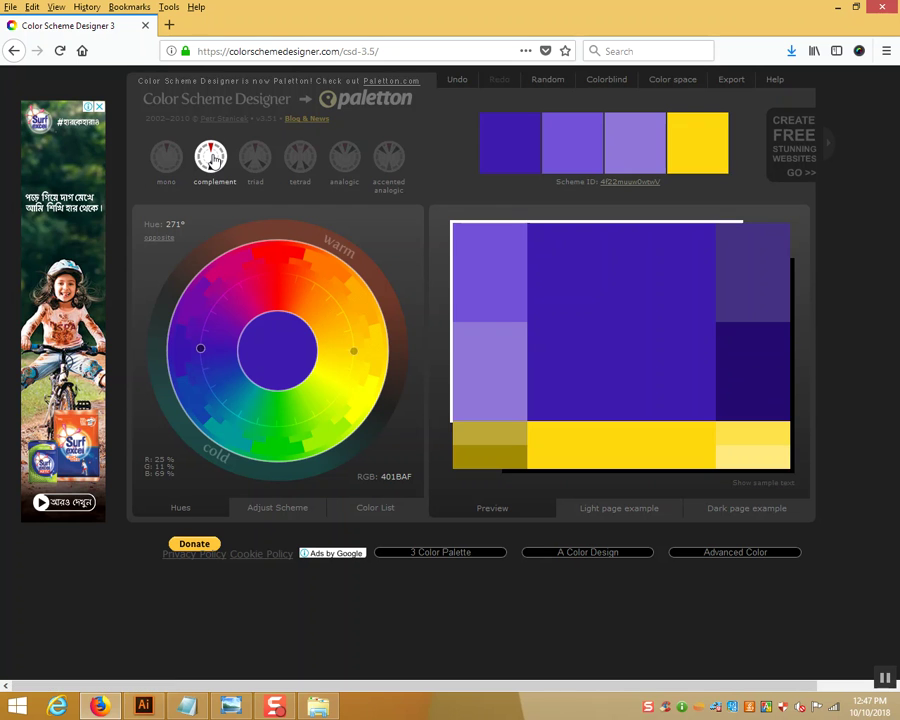
{"action": "mouse_move", "coordinate": [200, 350]}
{"action": "left_mouse_down"}
{"action": "mouse_move", "coordinate": [311, 430]}
{"action": "mouse_move", "coordinate": [262, 436]}
{"action": "left_mouse_up"}
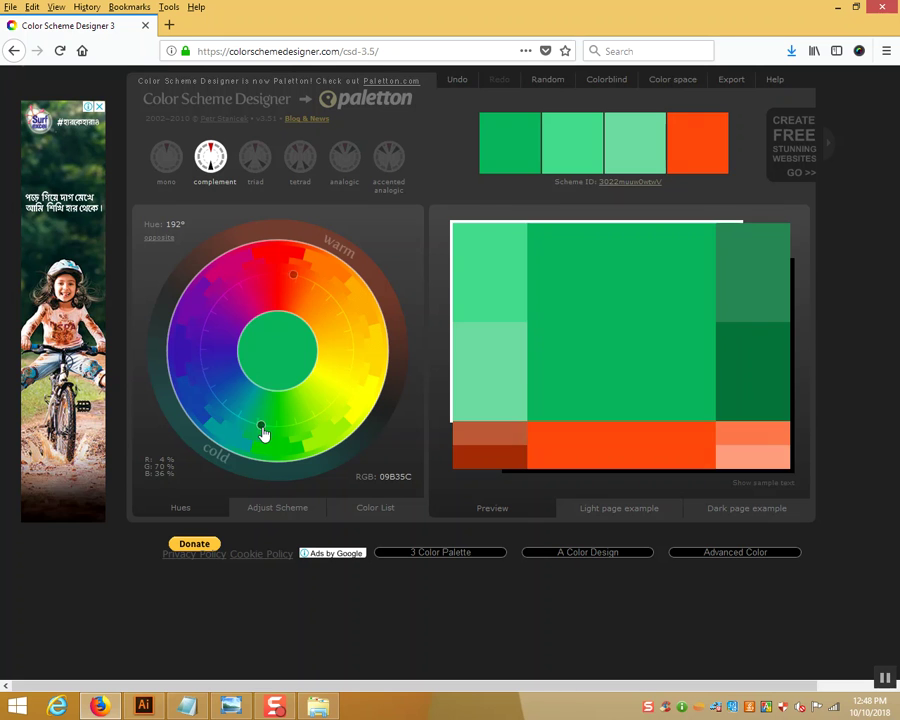
{"action": "left_click_drag", "start_coordinate": [263, 433], "coordinate": [215, 399]}
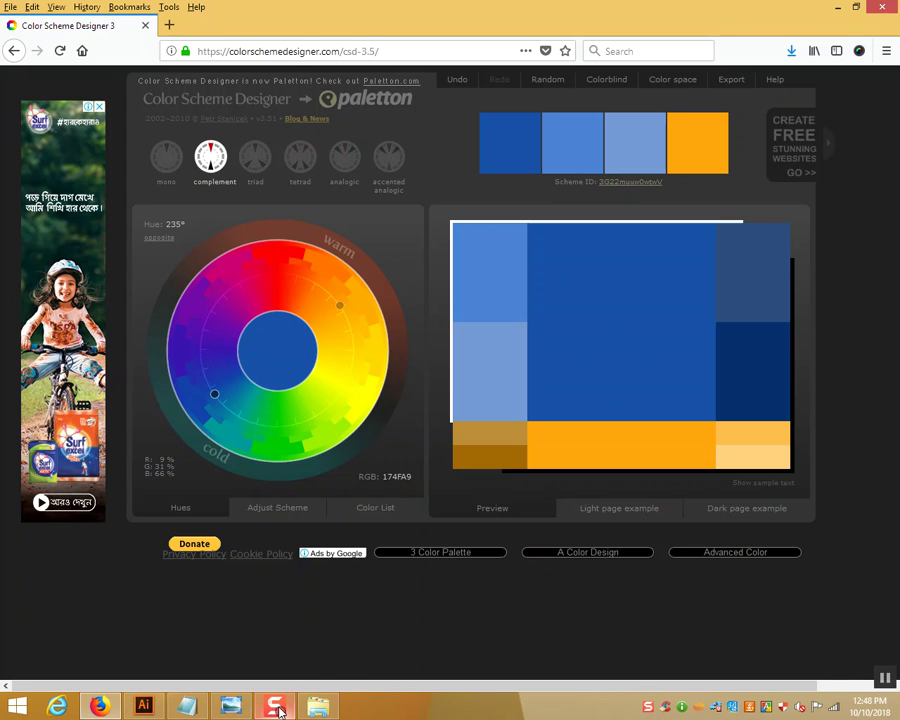
{"action": "mouse_move", "coordinate": [186, 706]}
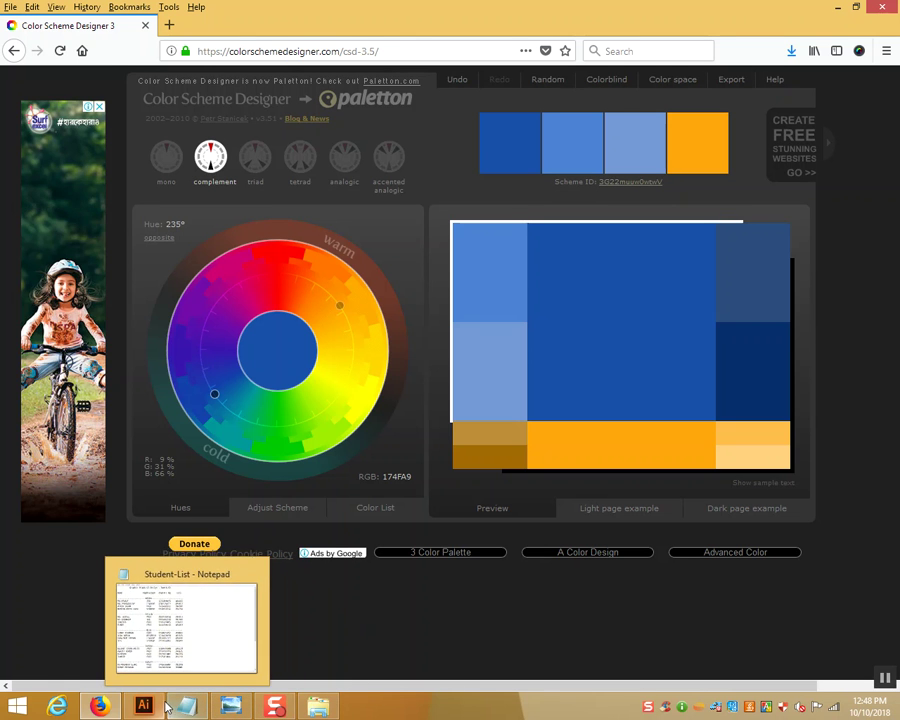
{"action": "left_click", "coordinate": [145, 705]}
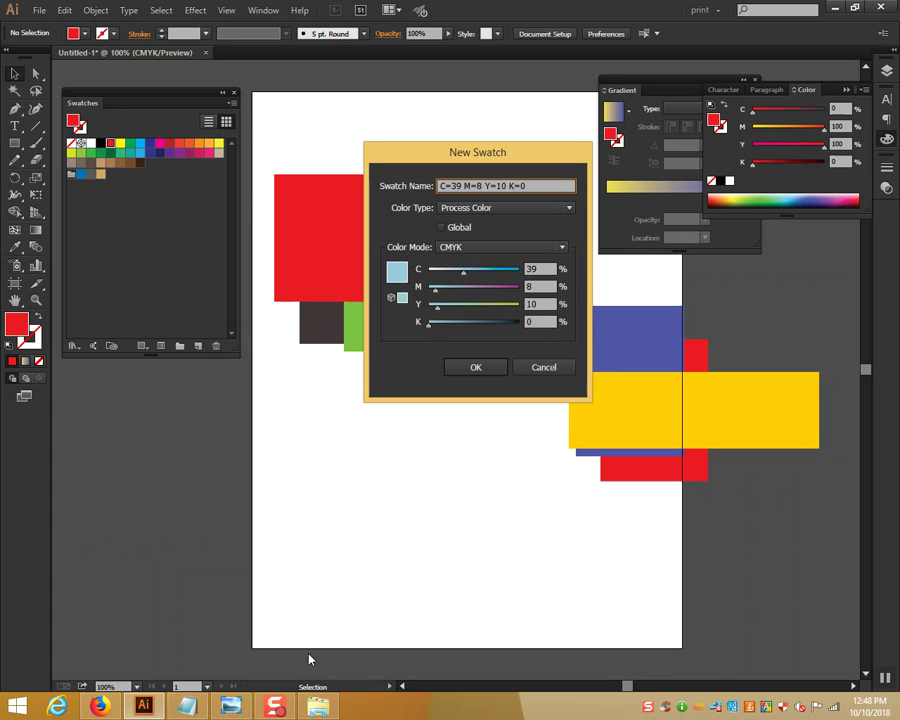
- Cancel the new swatch, move the red square to the page top, and eyedropper the green fill onto it
{"action": "left_click", "coordinate": [537, 368]}
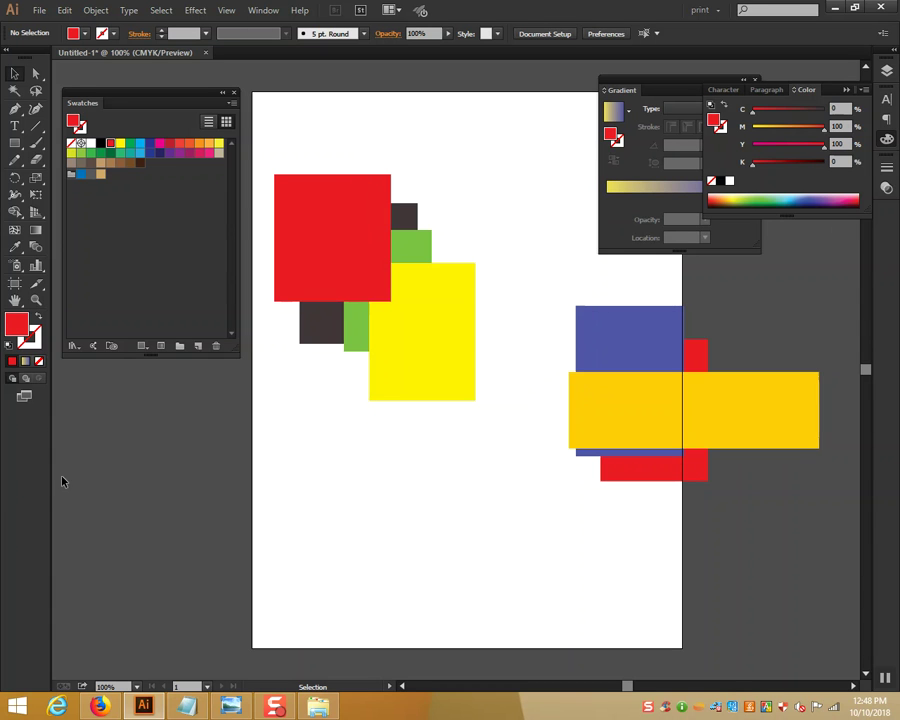
{"action": "left_click_drag", "start_coordinate": [325, 225], "coordinate": [503, 149]}
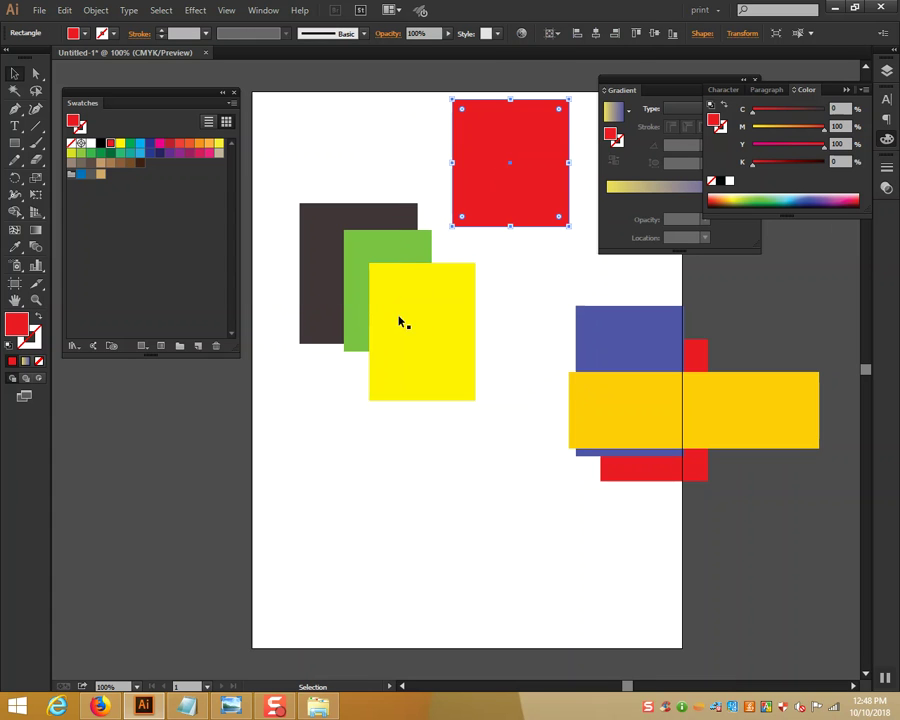
{"action": "left_click", "coordinate": [15, 246]}
{"action": "left_click", "coordinate": [405, 250]}
{"action": "left_click", "coordinate": [15, 73]}
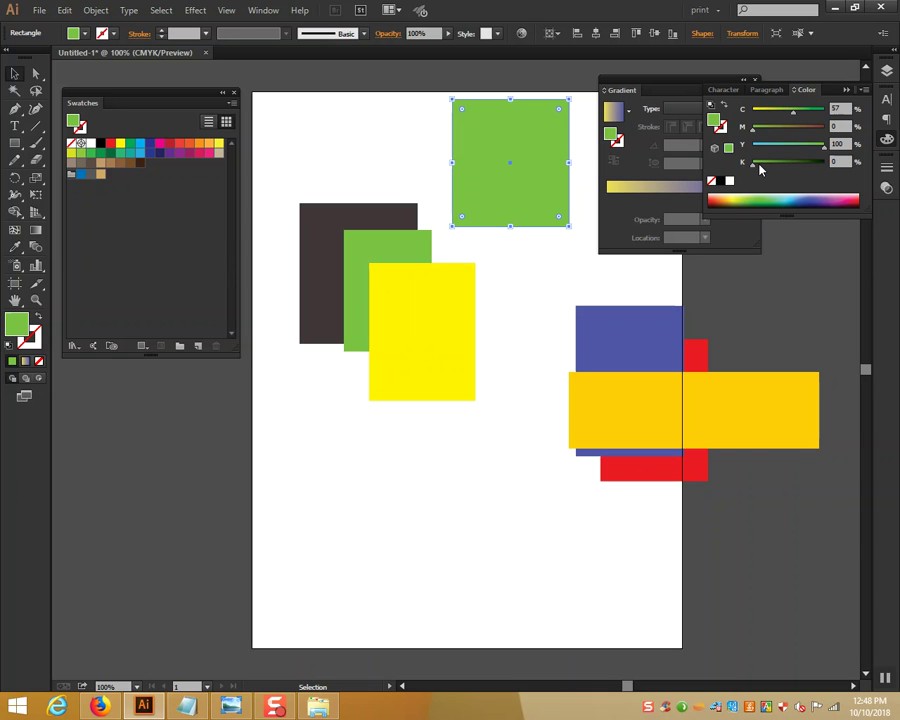
- Darken the green square's K slightly, Alt-drag a copy to its left, and reset the copy's K to 0
{"action": "left_click", "coordinate": [759, 166]}
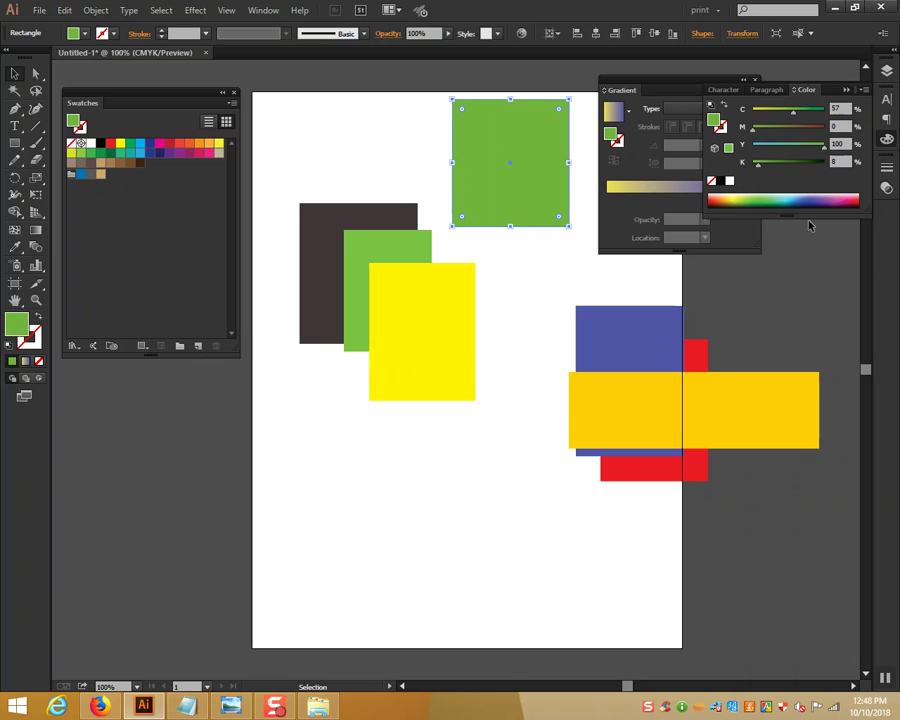
{"action": "left_click_drag", "start_coordinate": [757, 167], "coordinate": [759, 167]}
{"action": "left_click_drag", "start_coordinate": [545, 226], "coordinate": [419, 226]}
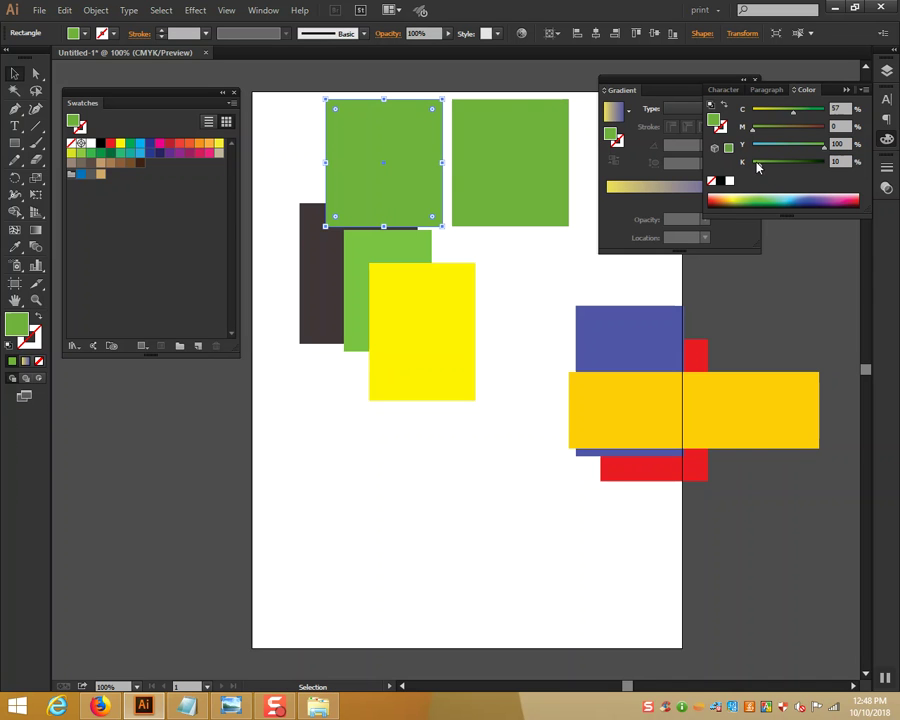
{"action": "left_click_drag", "start_coordinate": [760, 166], "coordinate": [656, 171]}
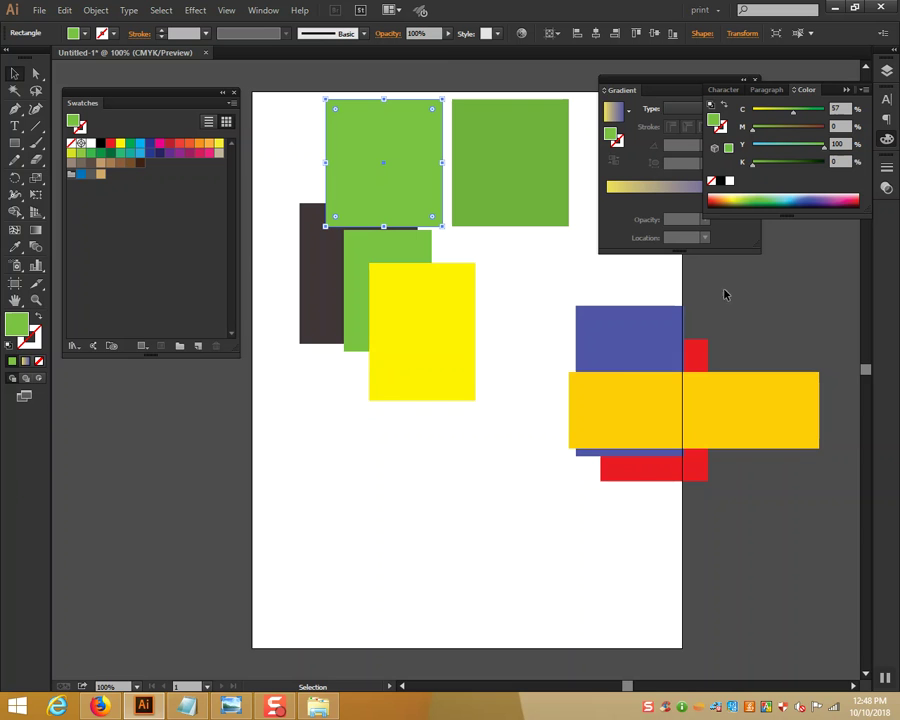
{"action": "key", "text": "ctrl+plus"}
{"action": "left_click_drag", "start_coordinate": [420, 139], "coordinate": [365, 464]}
- Centre the green squares at 200%, set a fill's cyan to 64, and select the left square
{"action": "key", "text": "space"}
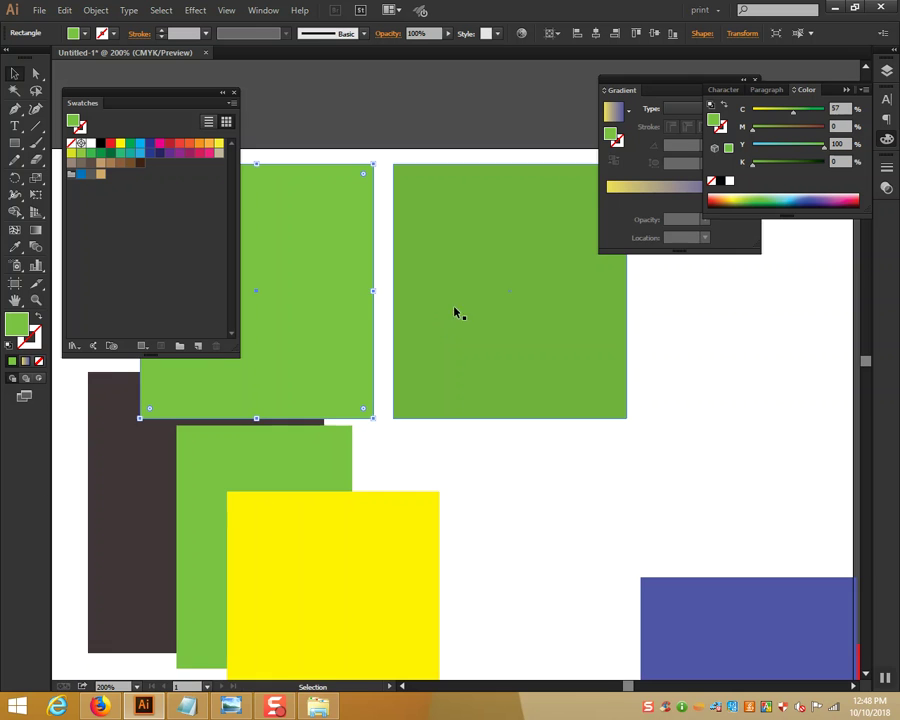
{"action": "left_click_drag", "start_coordinate": [454, 312], "coordinate": [582, 408]}
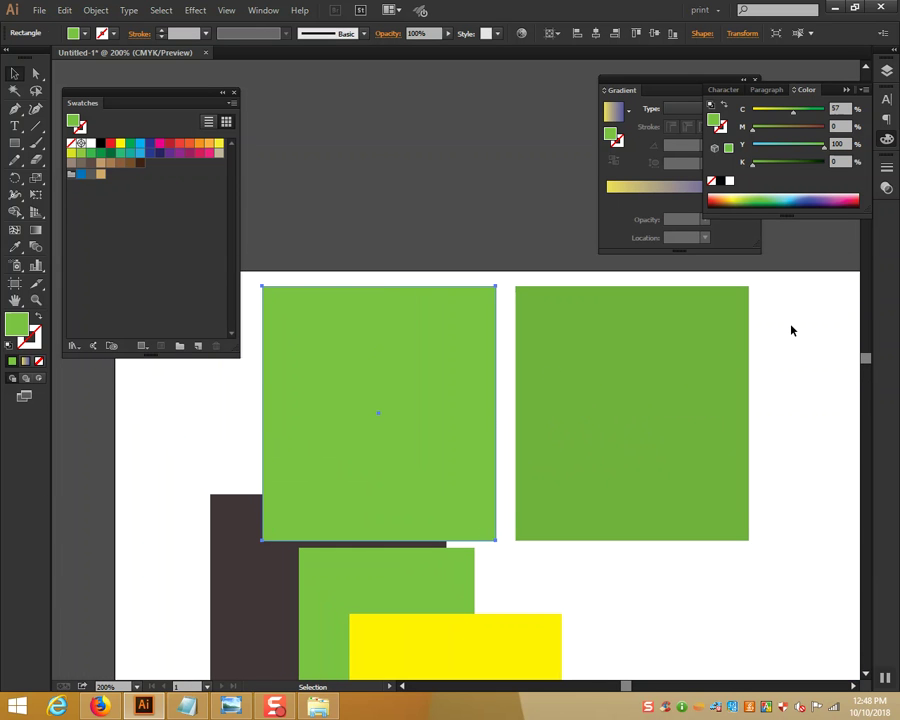
{"action": "left_click", "coordinate": [793, 327]}
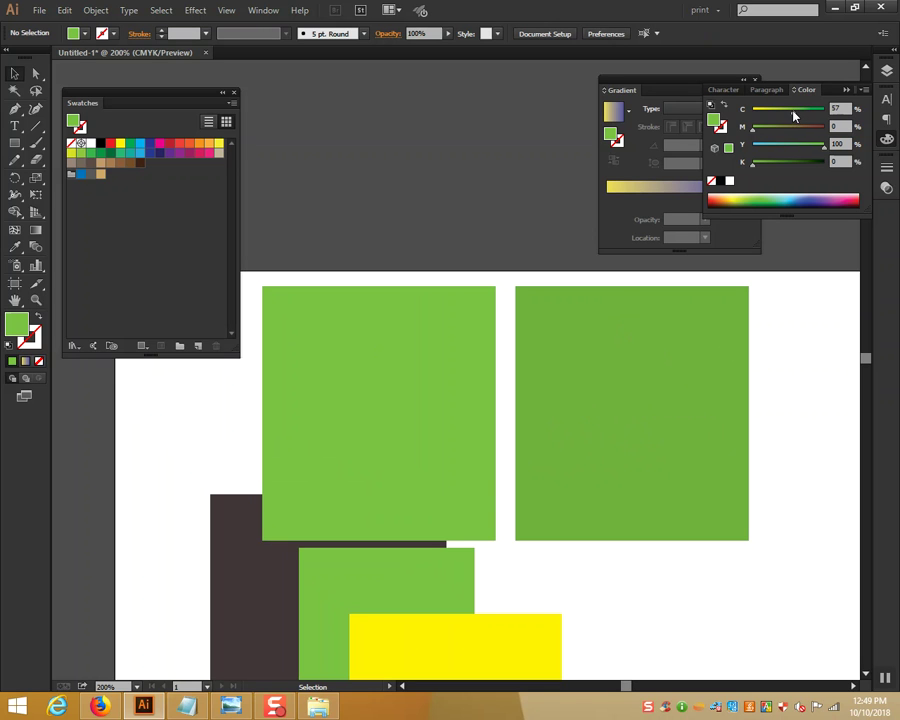
{"action": "left_click_drag", "start_coordinate": [793, 117], "coordinate": [798, 117]}
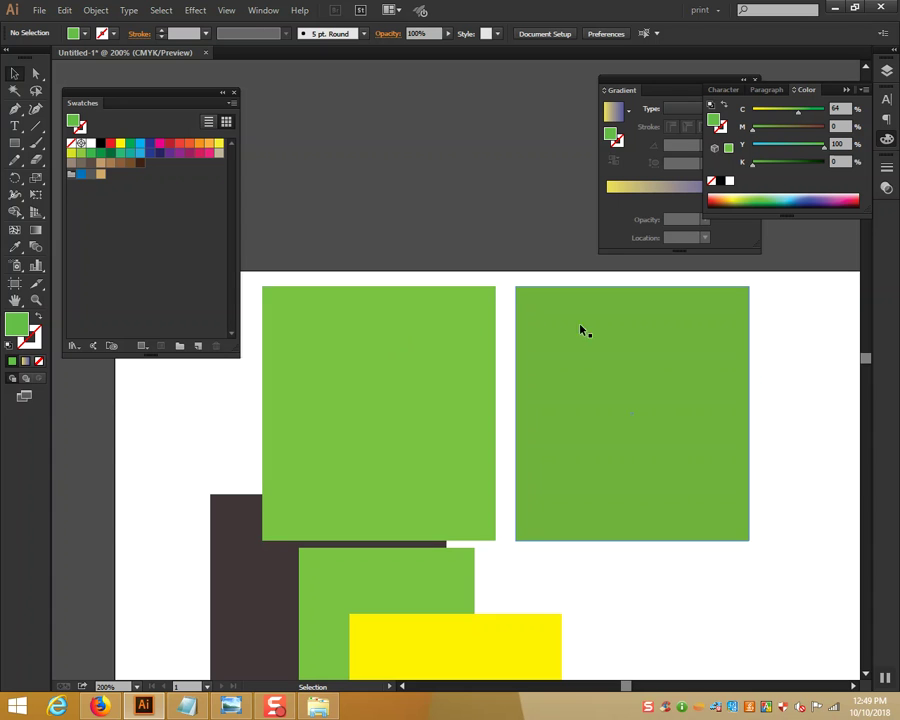
{"action": "left_click_drag", "start_coordinate": [481, 279], "coordinate": [529, 307]}
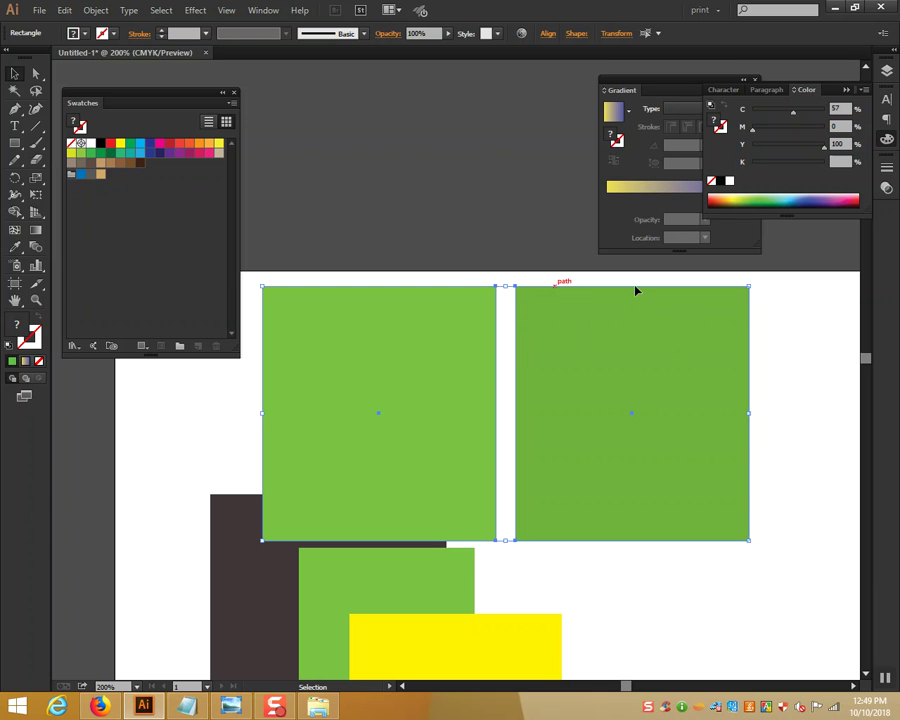
{"action": "left_click", "coordinate": [463, 280]}
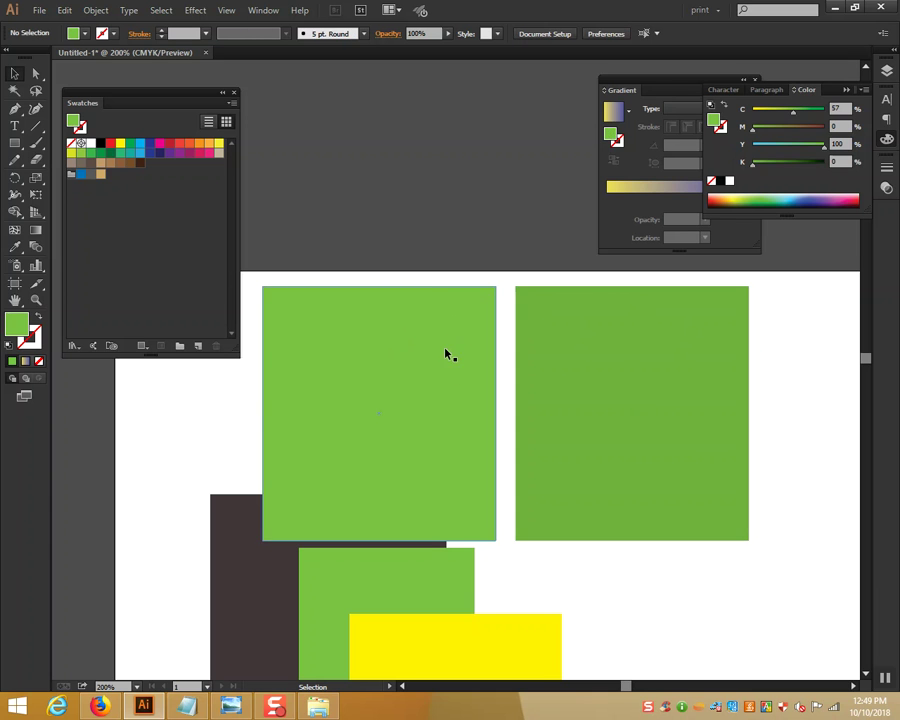
{"action": "double_click", "coordinate": [444, 328]}
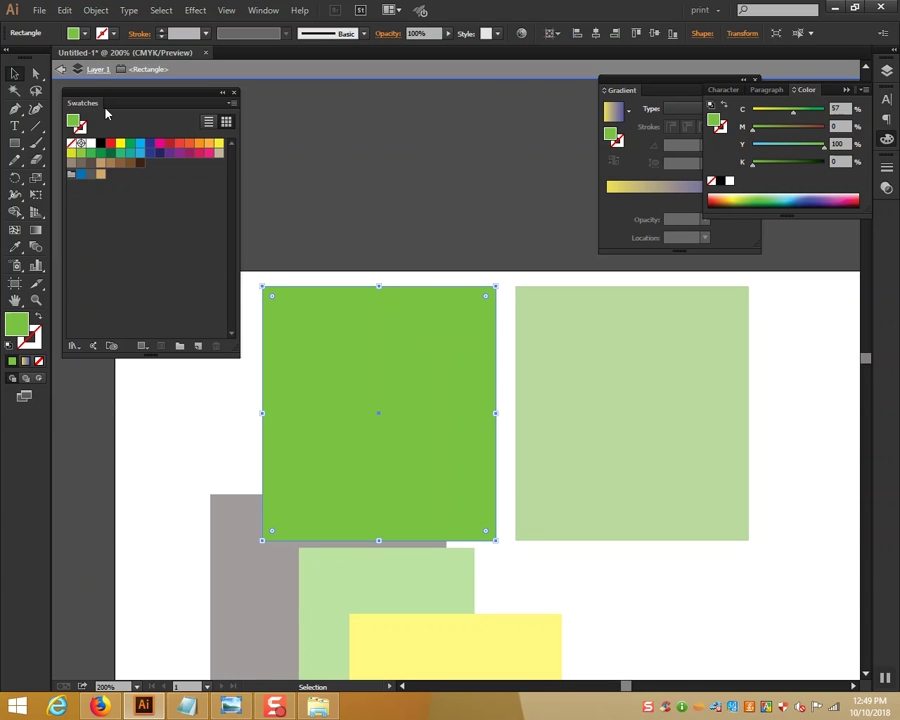
{"action": "left_click", "coordinate": [61, 69]}
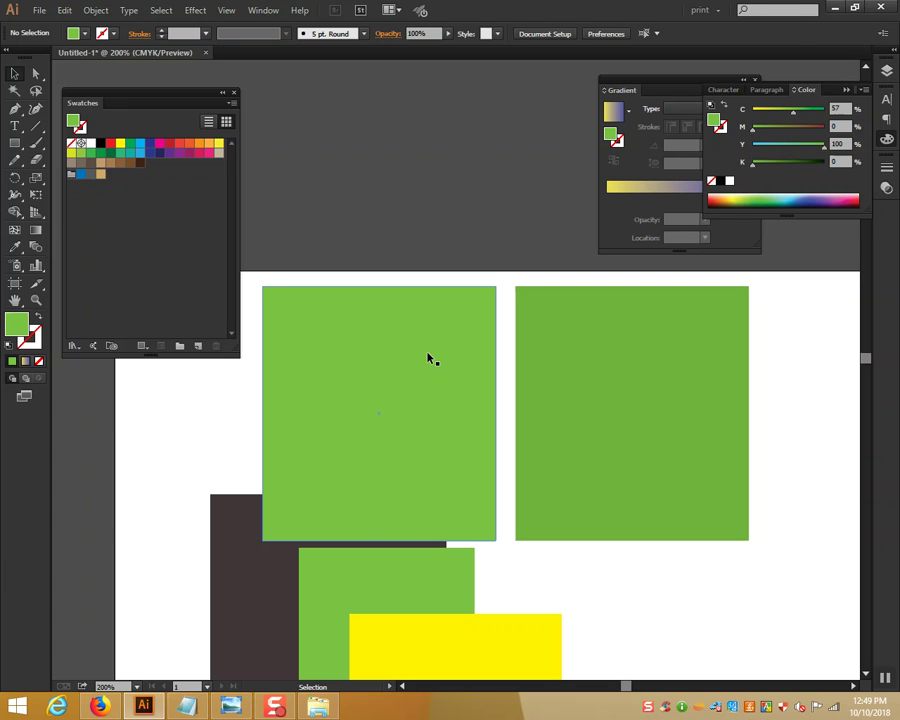
{"action": "left_click", "coordinate": [670, 405]}
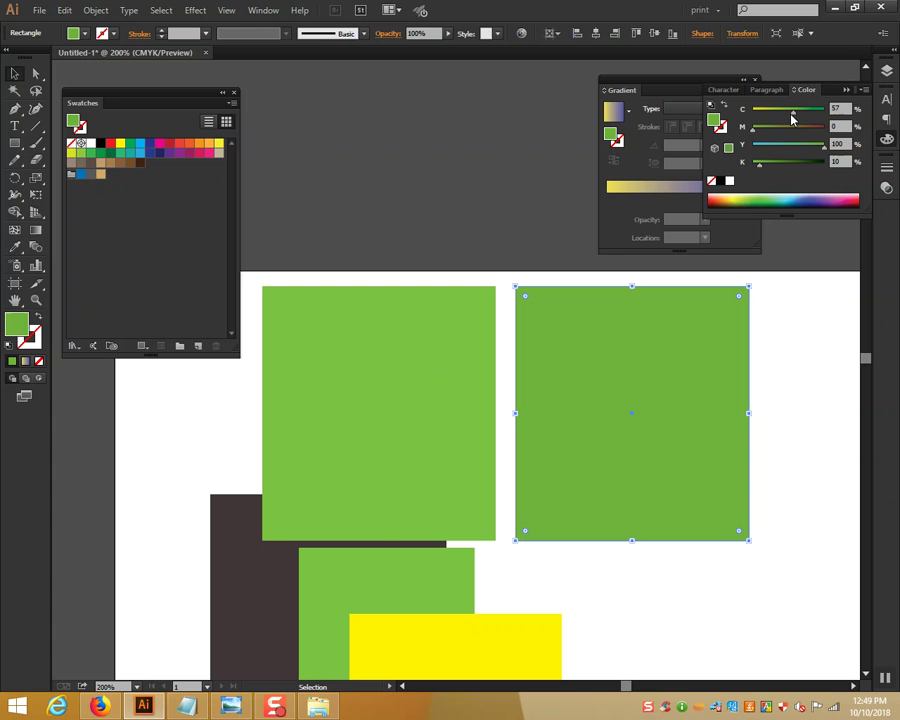
{"action": "left_click", "coordinate": [377, 345]}
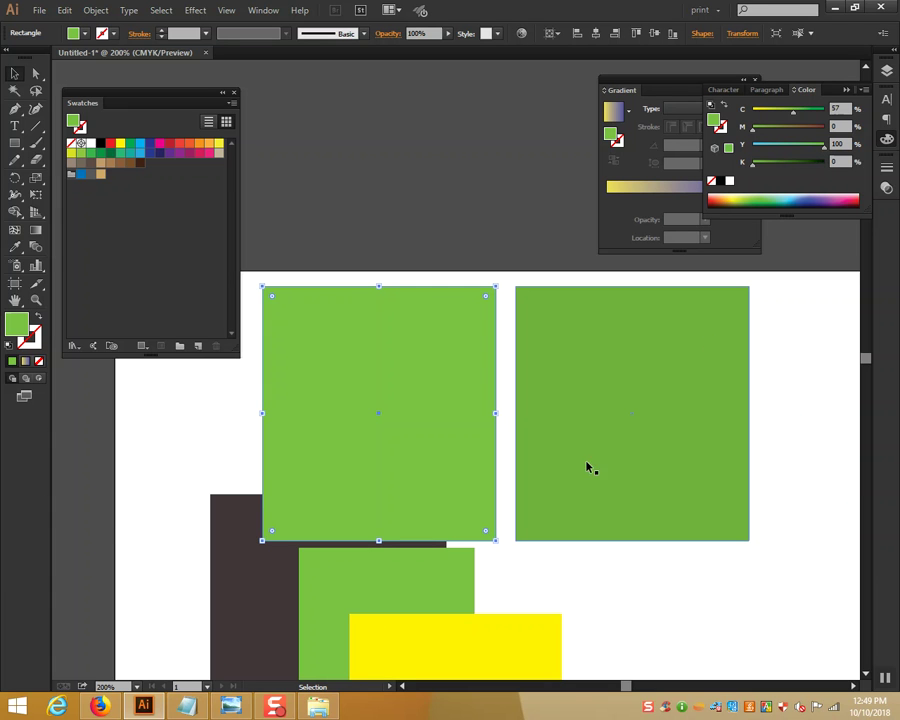
{"action": "left_click", "coordinate": [598, 348]}
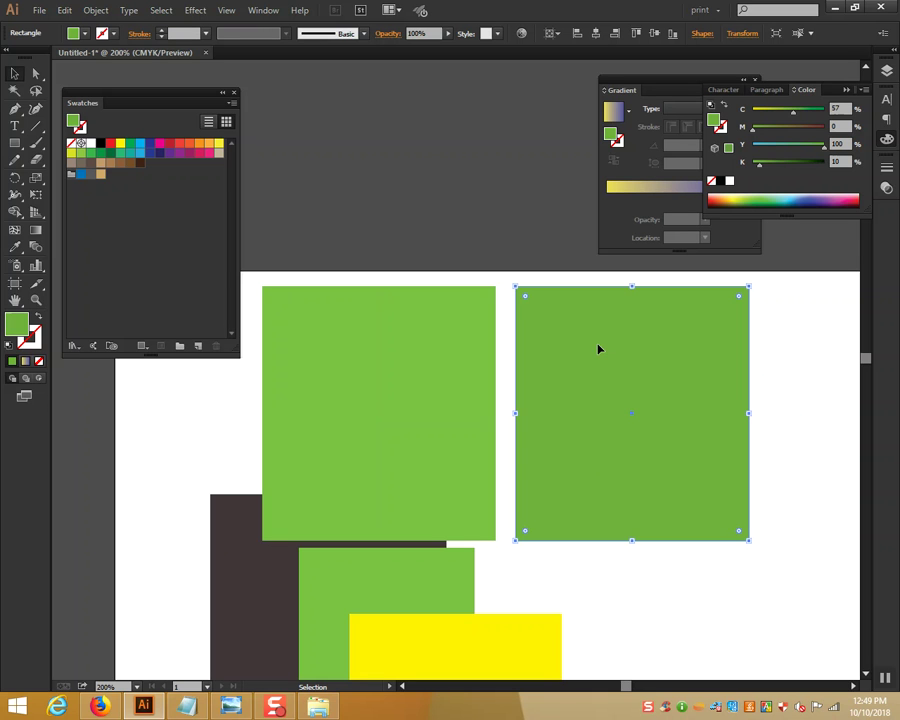
{"action": "left_click", "coordinate": [441, 331]}
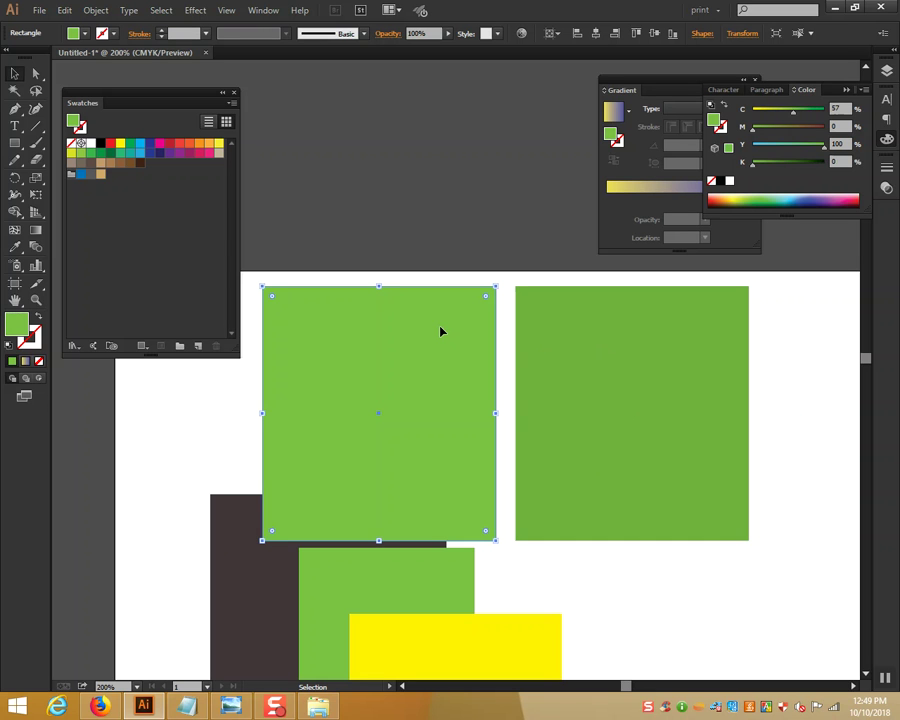
{"action": "left_click", "coordinate": [604, 323]}
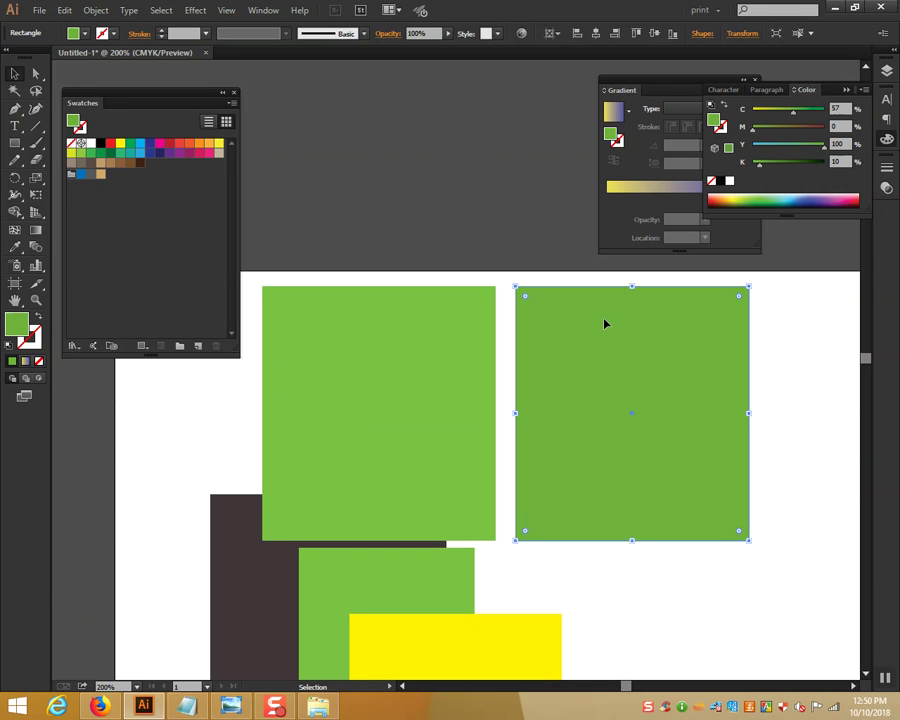
{"action": "left_click", "coordinate": [448, 314]}
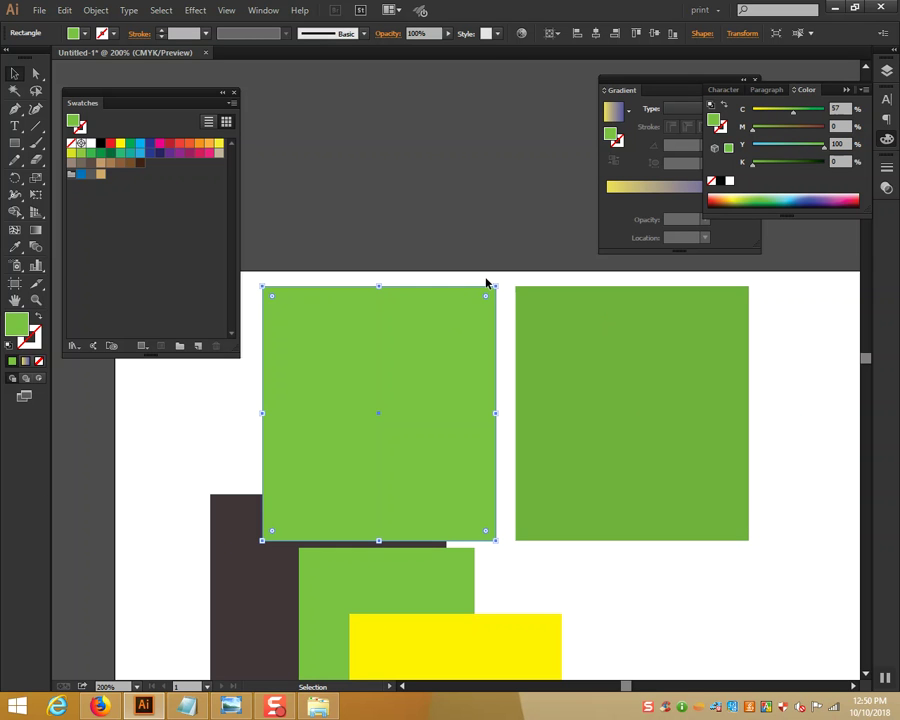
{"action": "left_click", "coordinate": [613, 318]}
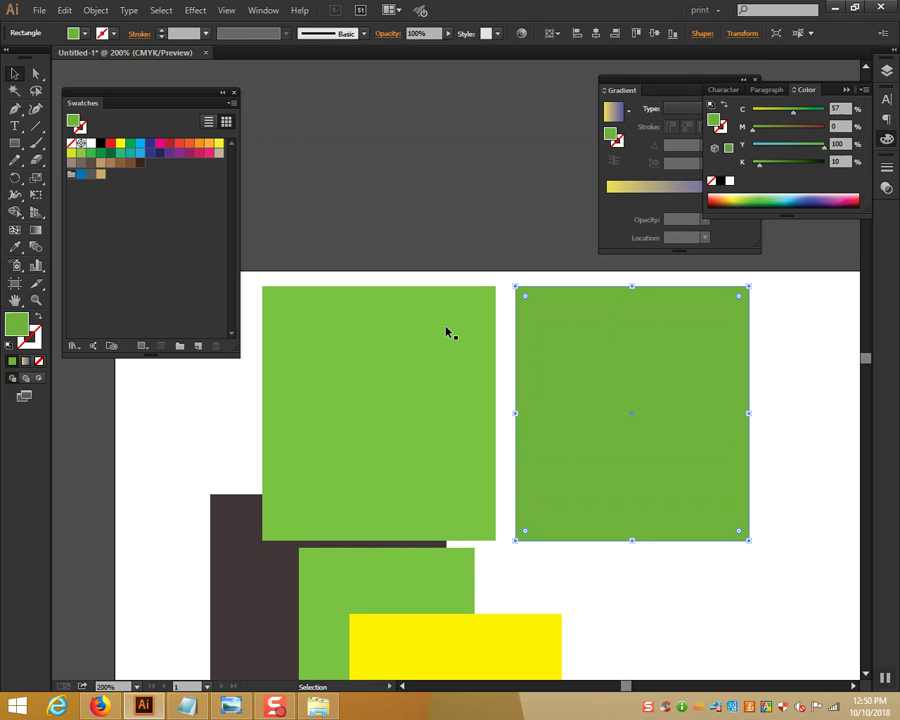
{"action": "left_click", "coordinate": [406, 326]}
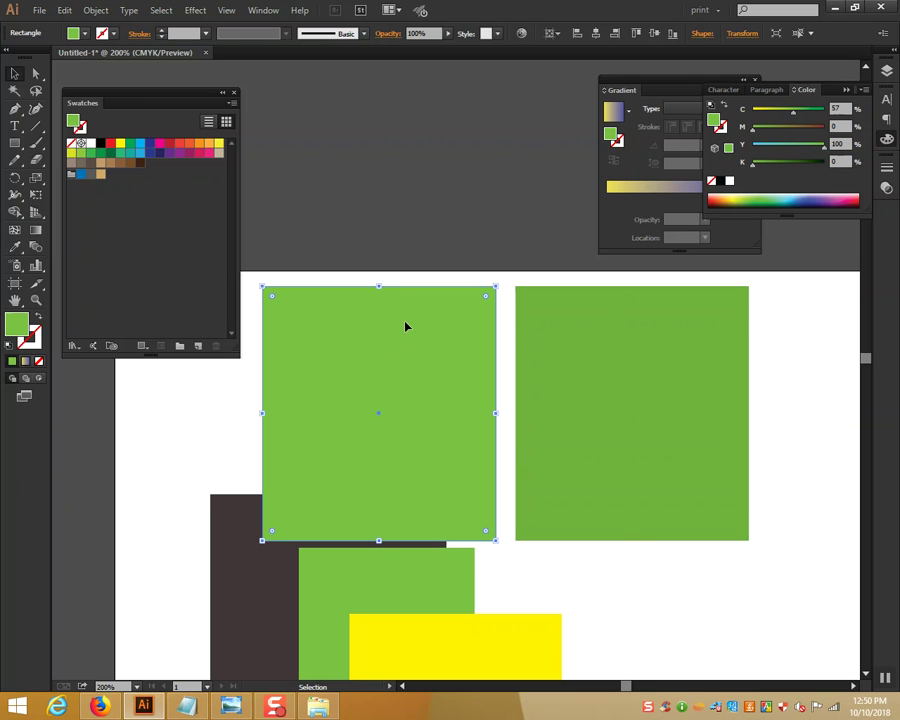
{"action": "left_click", "coordinate": [655, 333]}
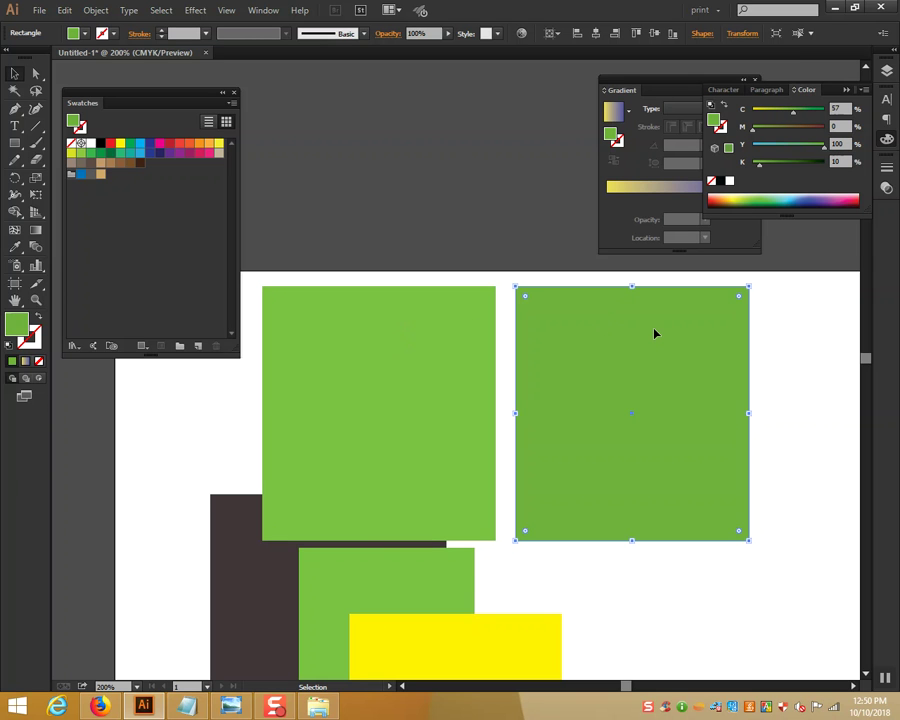
{"action": "left_click_drag", "start_coordinate": [478, 279], "coordinate": [536, 308]}
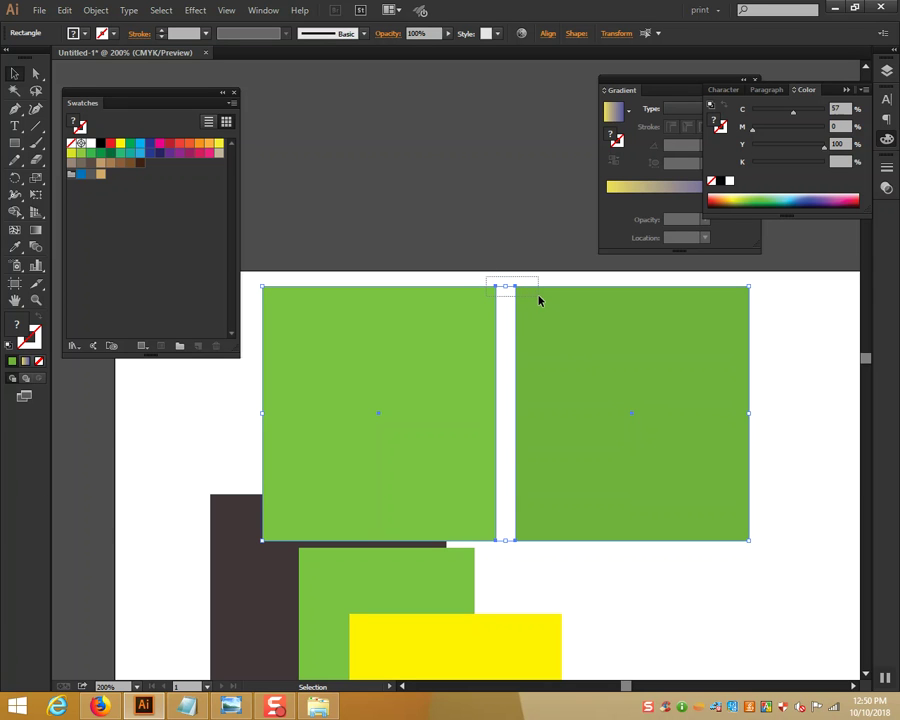
{"action": "left_click_drag", "start_coordinate": [478, 281], "coordinate": [532, 316]}
{"action": "left_click", "coordinate": [482, 324]}
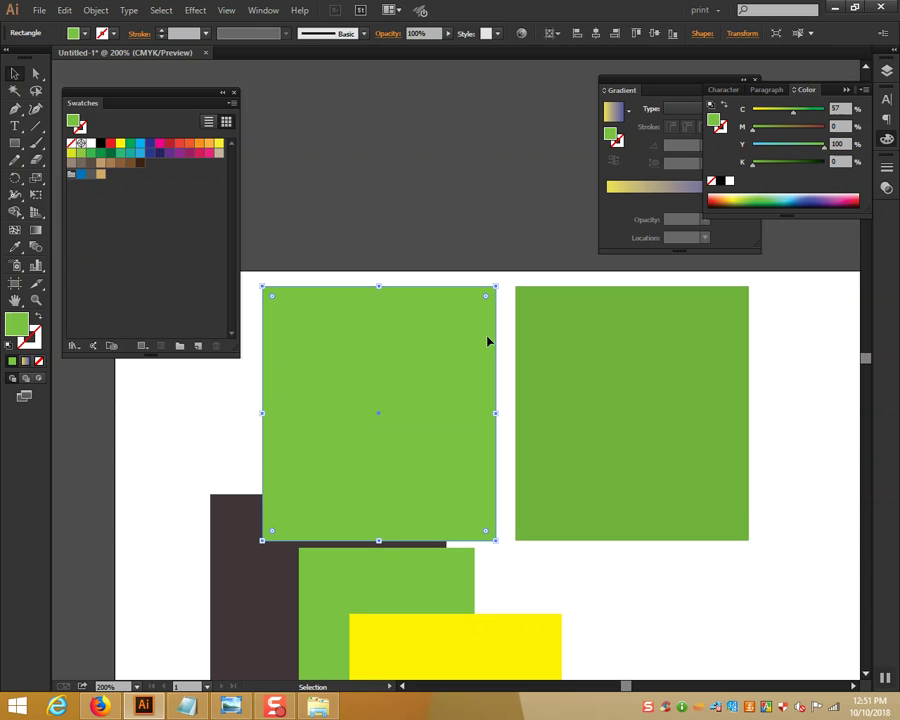
{"action": "left_click_drag", "start_coordinate": [457, 278], "coordinate": [556, 660]}
{"action": "left_click_drag", "start_coordinate": [367, 272], "coordinate": [556, 636]}
{"action": "left_click", "coordinate": [806, 348]}
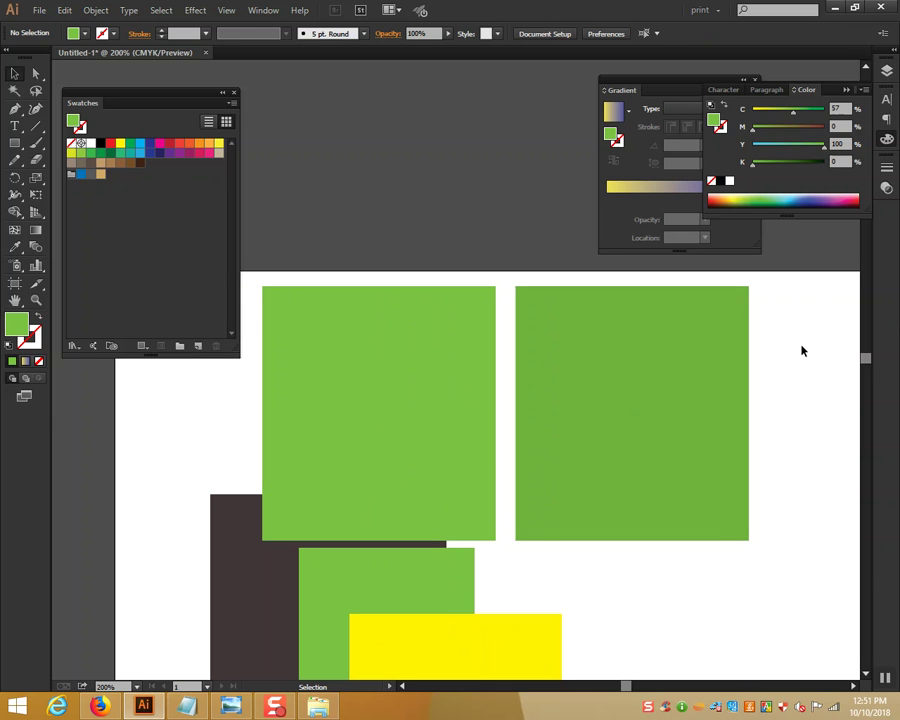